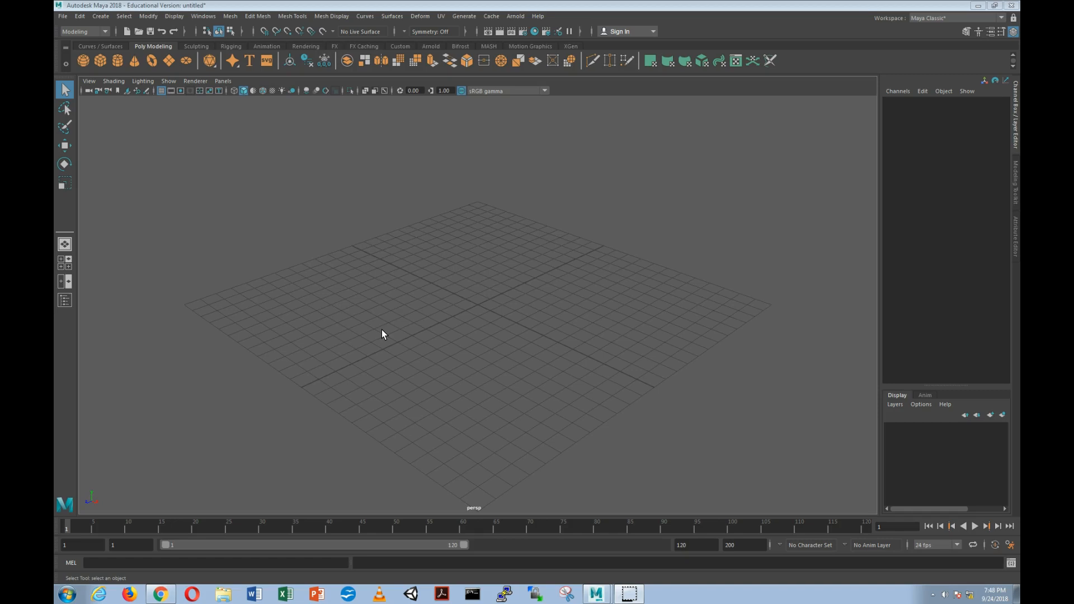
# - Create a polygon plane at the centre of the grid
pyautogui.keyDown('alt'); pyautogui.moveTo(381, 333); pyautogui.dragTo(429, 300); pyautogui.keyUp('alt')
pyautogui.hotkey('alt', 'space')
pyautogui.press('Escape')
pyautogui.keyDown('shift'); pyautogui.rightClick(458, 306); pyautogui.keyUp('shift')
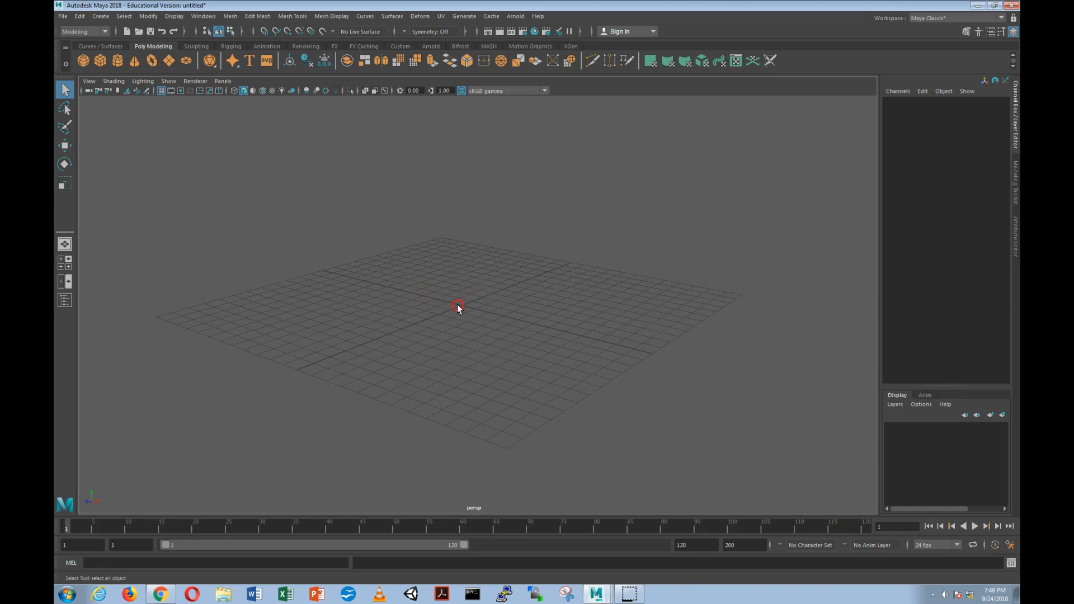
pyautogui.keyDown('shift'); pyautogui.moveTo(437, 309); pyautogui.dragTo(420, 292, button='right'); pyautogui.keyUp('shift')
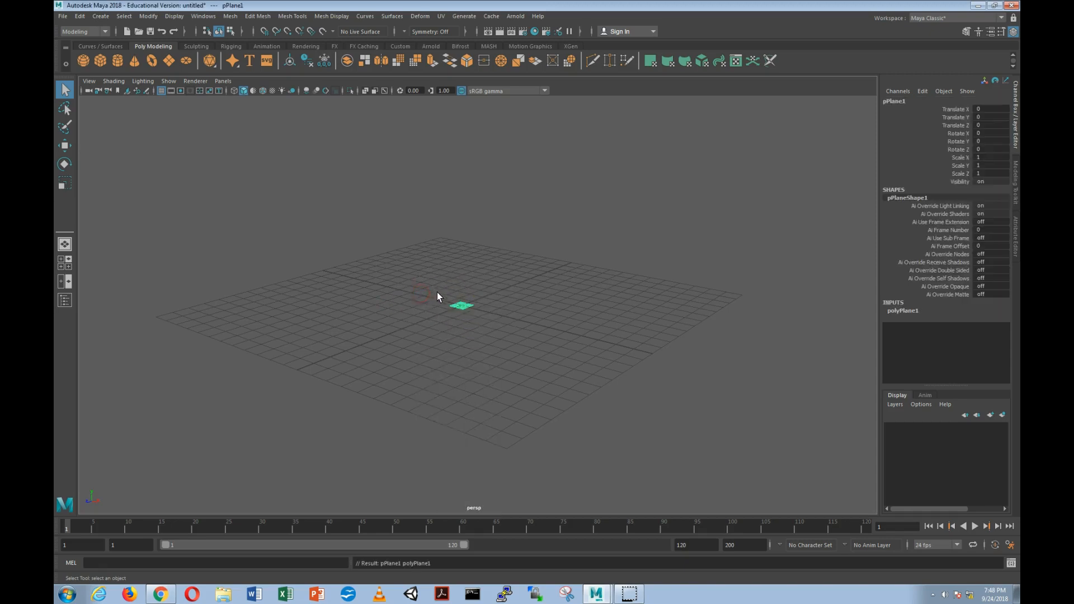
# - Scale the plane into a rectangle of about 17.5 in X and 7.1 in Z, and raise it to about 3.6 in Y
pyautogui.keyDown('alt'); pyautogui.moveTo(480, 313); pyautogui.dragTo(535, 370); pyautogui.keyUp('alt')
pyautogui.press('r')
pyautogui.moveTo(456, 309); pyautogui.dragTo(576, 280)
pyautogui.press('w')
pyautogui.scroll(7, 514, 304)
pyautogui.scroll(-2, 513, 311)
# - Rename the plane's polygon input node to Cloth
pyautogui.click(902, 311)
pyautogui.doubleClick(909, 312)
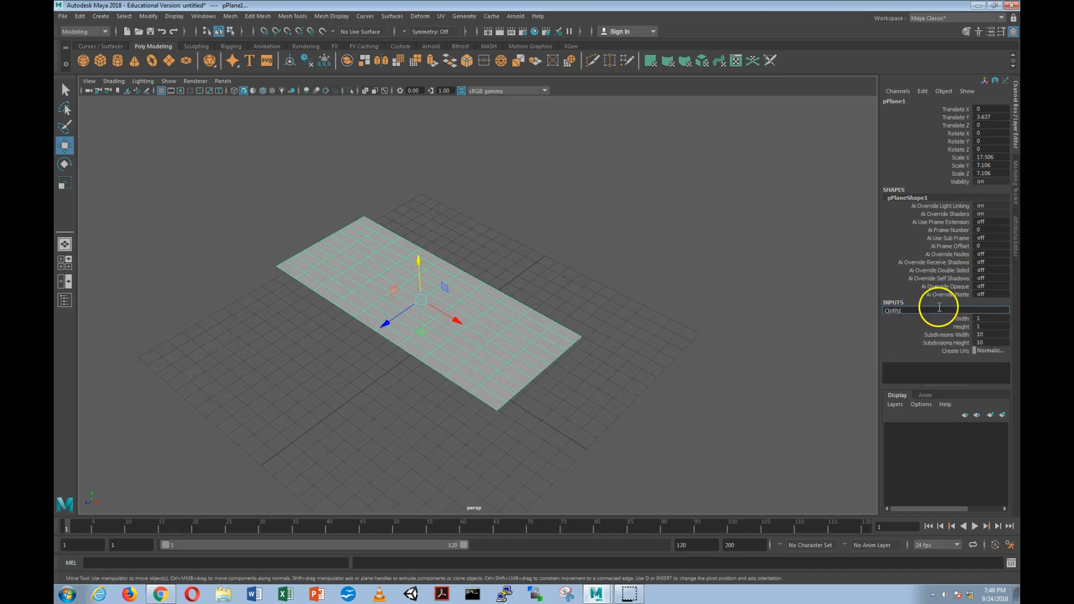
pyautogui.click(908, 309)
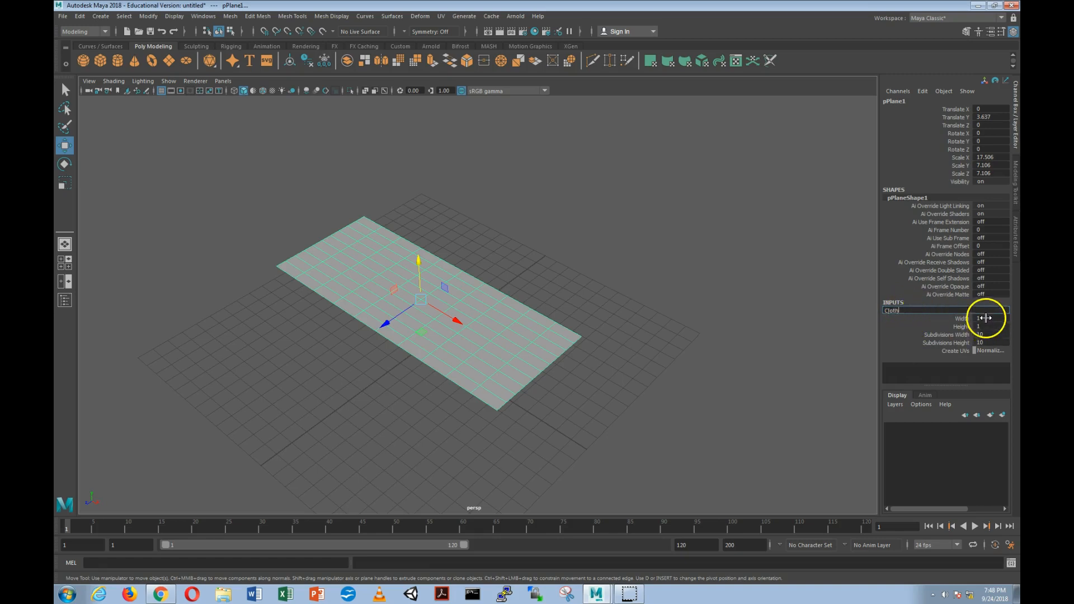
# - Set the plane's width and height subdivisions to 50 each
pyautogui.click(987, 334)
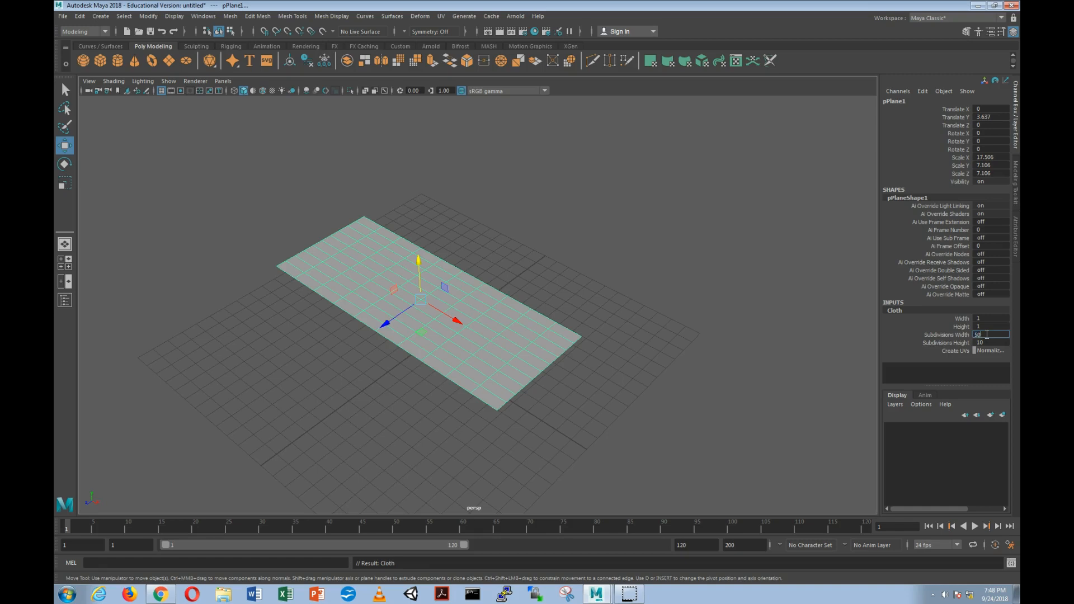
pyautogui.press('Tab')
pyautogui.write('50')
pyautogui.press('Tab')
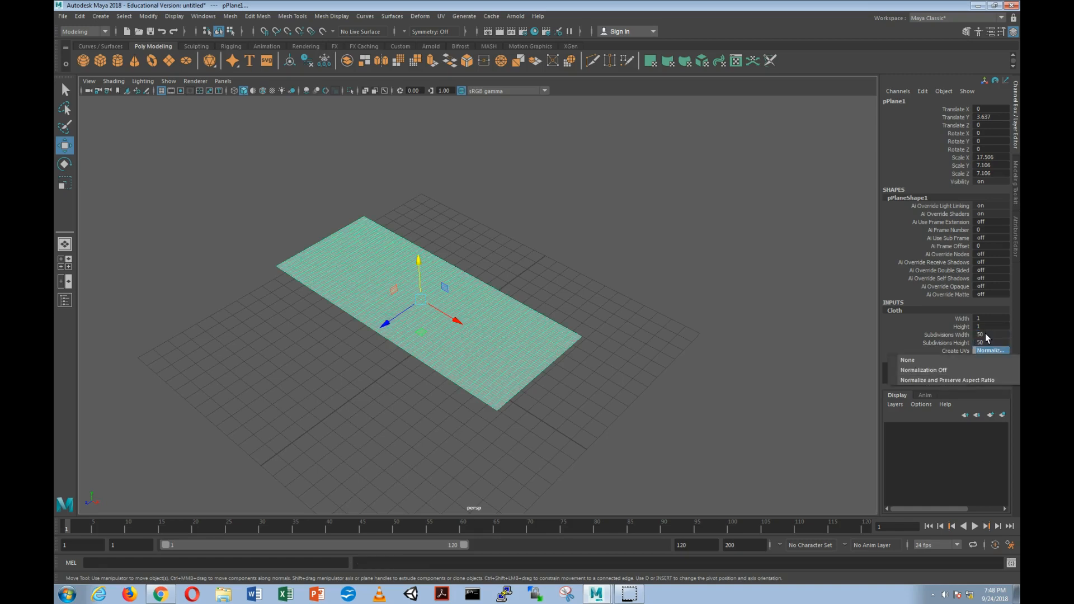
pyautogui.click(784, 300)
# - Set the plane's scale to 15 in X, 5 in Y and 5 in Z
pyautogui.click(548, 337)
pyautogui.click(537, 343)
pyautogui.keyDown('alt'); pyautogui.moveTo(670, 283); pyautogui.dragTo(660, 278); pyautogui.keyUp('alt')
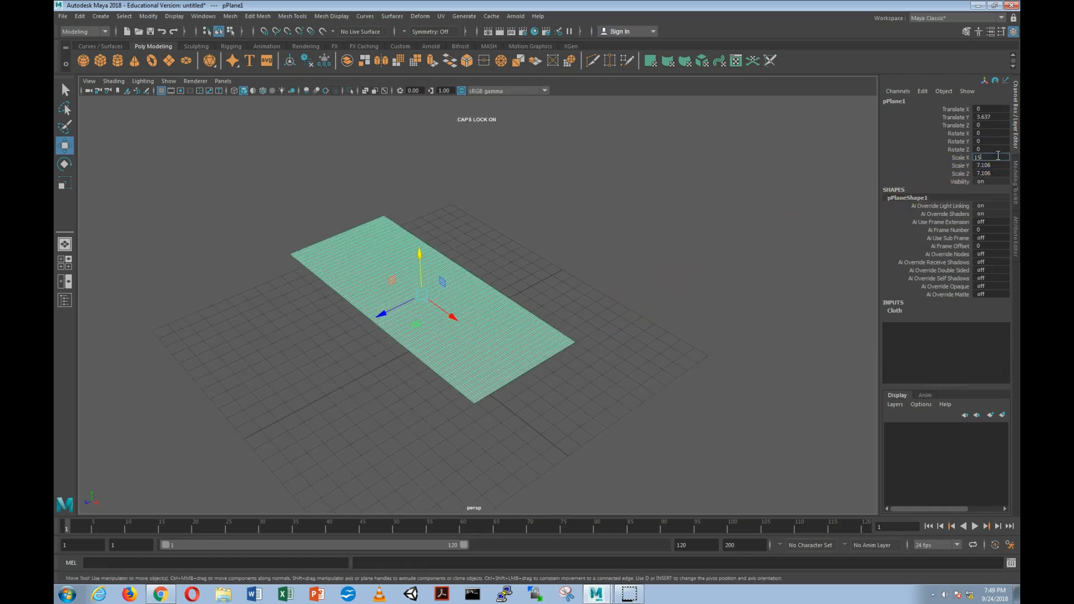
pyautogui.press('Tab')
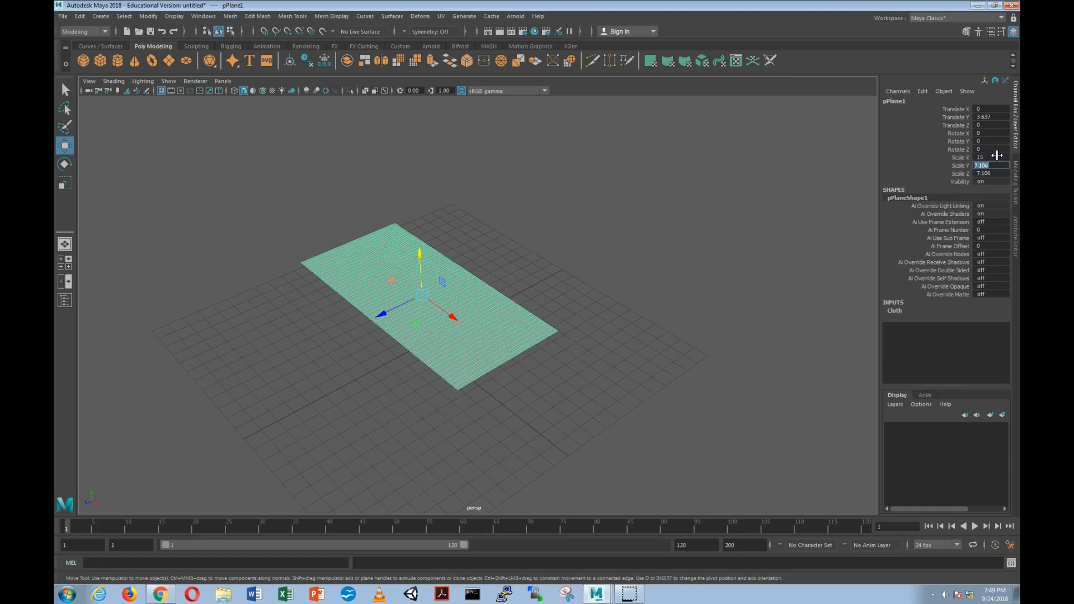
pyautogui.hotkey('shift', 'Tab')
pyautogui.write('1')
pyautogui.press('Tab')
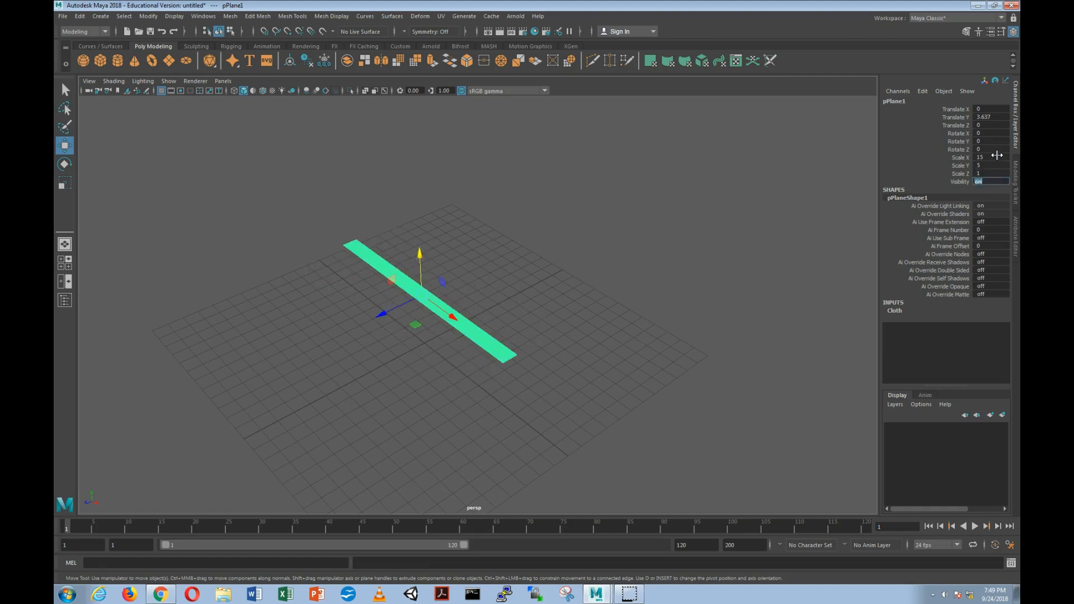
pyautogui.write('5')
pyautogui.hotkey('shift', 'Tab')
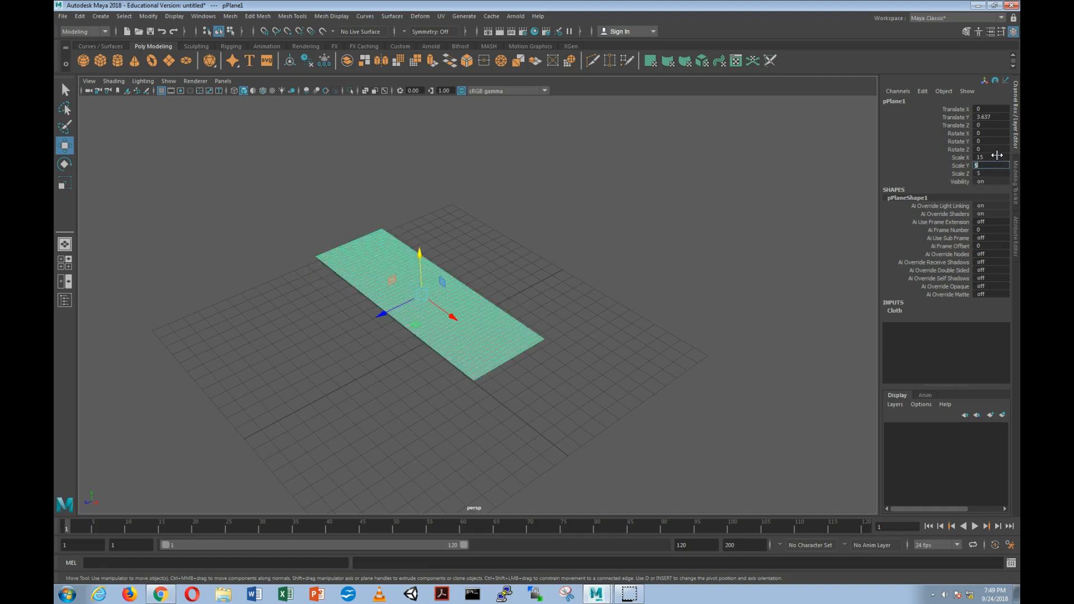
# - Stand the plane upright by rotating it -90 degrees about Z, and raise it above the grid to about 9.8 in Y
pyautogui.moveTo(541, 245)
pyautogui.keyDown('alt'); pyautogui.mouseDown()
pyautogui.moveTo(548, 259)
pyautogui.moveTo(546, 245)
pyautogui.mouseUp(); pyautogui.keyUp('alt')
pyautogui.scroll(2, 534, 254)
pyautogui.press('e')
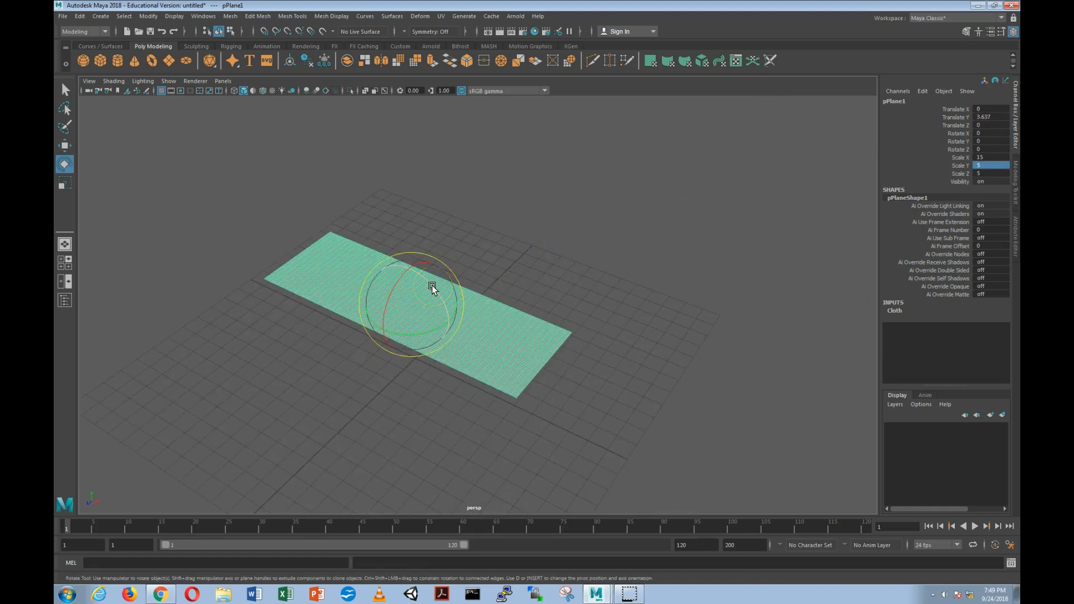
pyautogui.keyDown('alt'); pyautogui.moveTo(506, 253); pyautogui.dragTo(537, 305); pyautogui.keyUp('alt')
pyautogui.press('w')
pyautogui.click(541, 300)
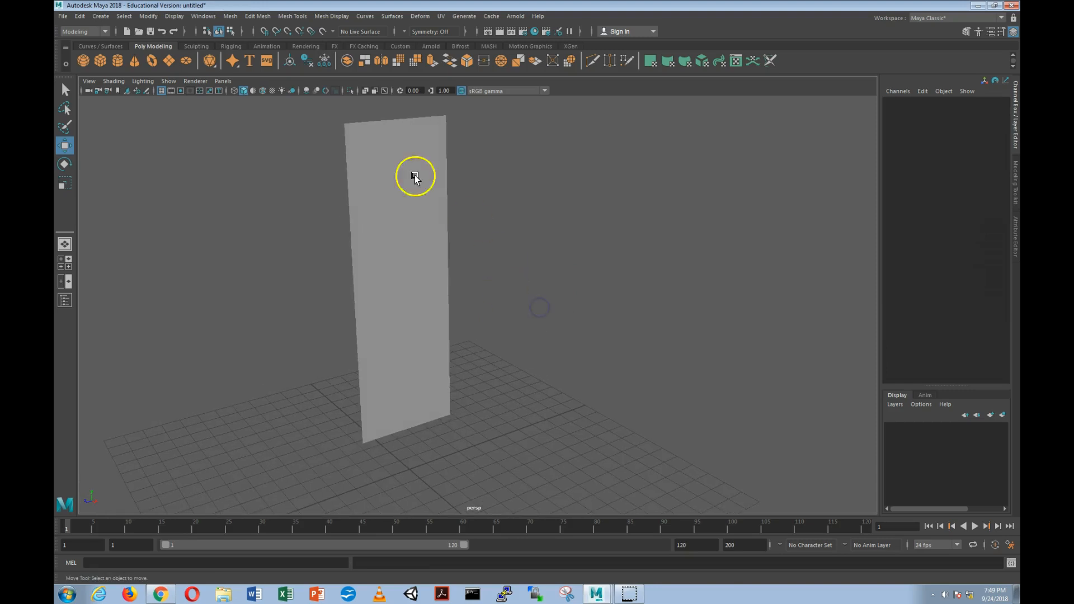
# - Display the wireframe over the shaded plane and examine its mesh density
pyautogui.click(263, 91)
pyautogui.moveTo(277, 208)
pyautogui.keyDown('alt'); pyautogui.mouseDown()
pyautogui.moveTo(289, 222)
pyautogui.moveTo(252, 204)
pyautogui.moveTo(278, 215)
pyautogui.mouseUp(); pyautogui.keyUp('alt')
pyautogui.keyDown('alt'); pyautogui.moveTo(472, 170); pyautogui.dragTo(513, 215, button='middle'); pyautogui.keyUp('alt')
pyautogui.scroll(1, 513, 215)
pyautogui.scroll(1, 514, 215)
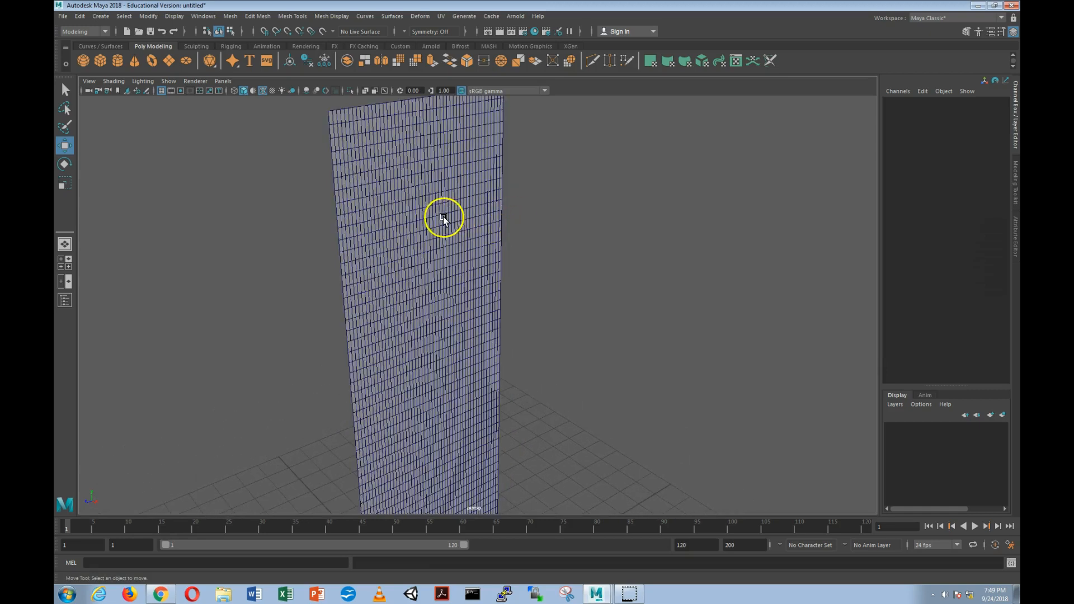
pyautogui.keyDown('alt'); pyautogui.moveTo(433, 207); pyautogui.dragTo(412, 198); pyautogui.keyUp('alt')
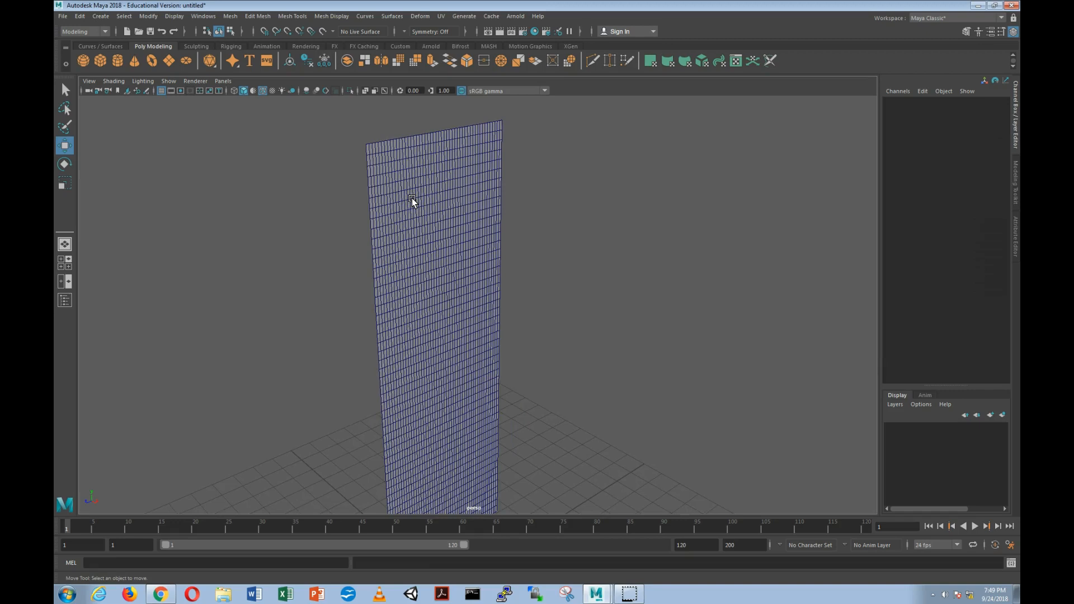
# - Widen the upright plane by setting its Z scale to 10
pyautogui.click(423, 222)
pyautogui.press('r')
pyautogui.moveTo(415, 372); pyautogui.dragTo(365, 387)
pyautogui.moveTo(504, 336)
pyautogui.keyDown('alt'); pyautogui.mouseDown()
pyautogui.moveTo(525, 331)
pyautogui.moveTo(516, 330)
pyautogui.mouseUp(); pyautogui.keyUp('alt')
pyautogui.press('w')
pyautogui.click(601, 308)
pyautogui.scroll(-3, 587, 314)
pyautogui.click(506, 309)
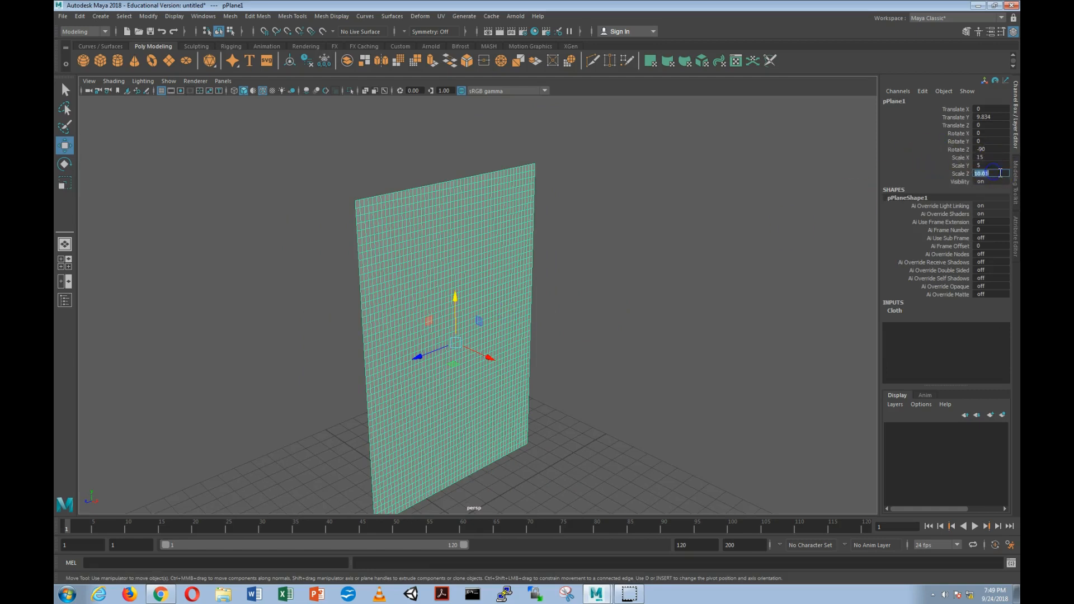
pyautogui.click(689, 238)
pyautogui.click(405, 269)
pyautogui.keyDown('alt'); pyautogui.moveTo(602, 290); pyautogui.dragTo(599, 292); pyautogui.keyUp('alt')
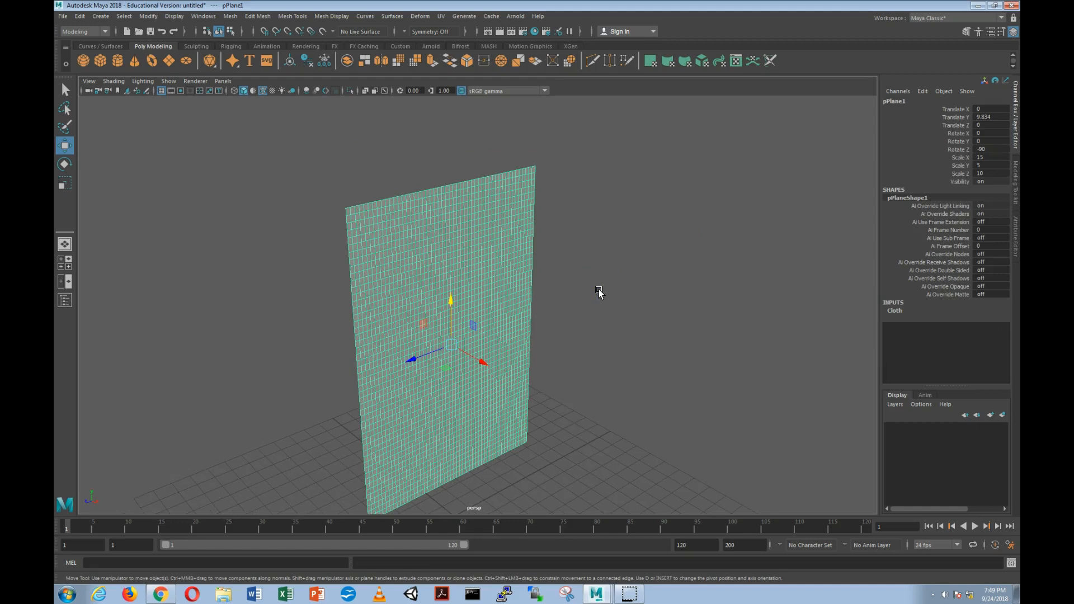
# - Switch the plane to vertex editing, select its top three vertex rows and activate the Rotate tool
pyautogui.keyDown('alt'); pyautogui.moveTo(479, 283); pyautogui.dragTo(485, 250); pyautogui.keyUp('alt')
pyautogui.moveTo(463, 240); pyautogui.dragTo(424, 243, button='right')
pyautogui.keyDown('alt'); pyautogui.moveTo(441, 265); pyautogui.dragTo(508, 249); pyautogui.keyUp('alt')
pyautogui.scroll(5, 455, 228)
pyautogui.scroll(-1, 455, 228)
pyautogui.keyDown('alt'); pyautogui.moveTo(398, 173); pyautogui.dragTo(570, 227); pyautogui.keyUp('alt')
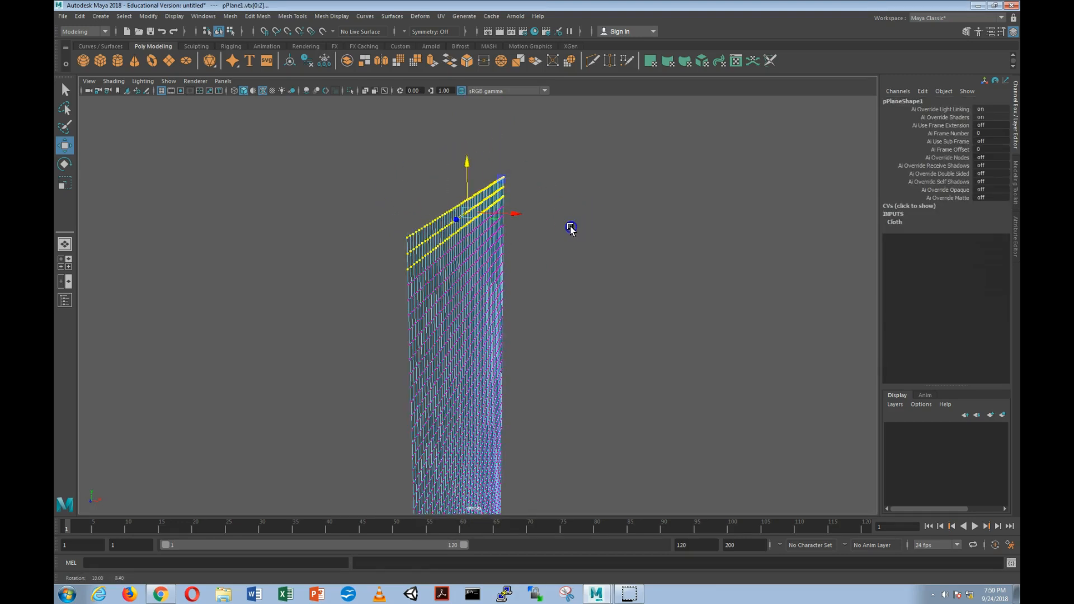
pyautogui.press('r')
pyautogui.press('e')
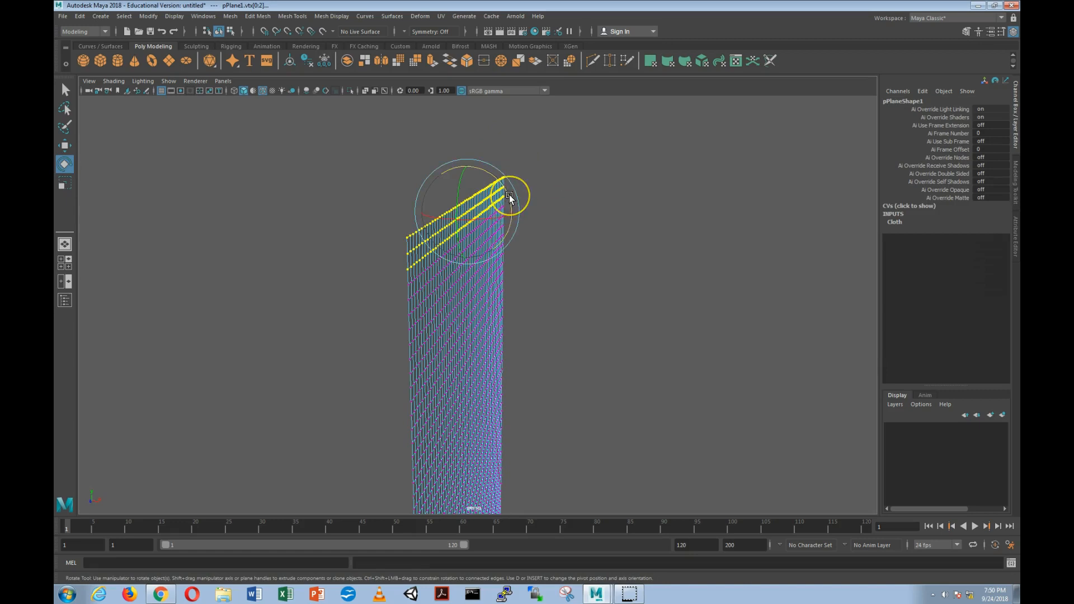
pyautogui.press('k')
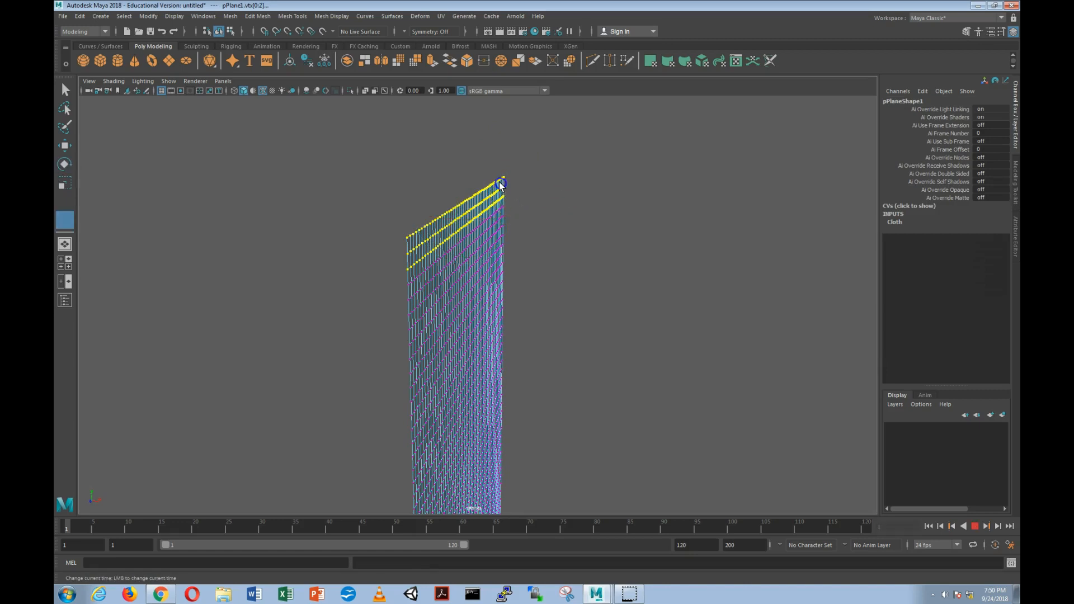
pyautogui.press('space')
pyautogui.click(501, 216)
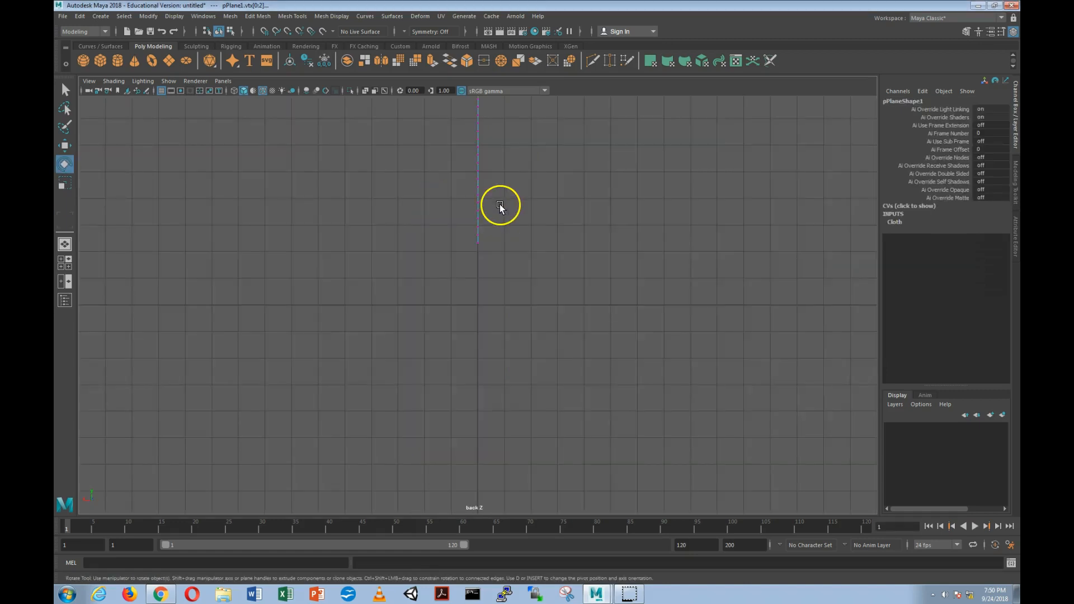
pyautogui.press('space')
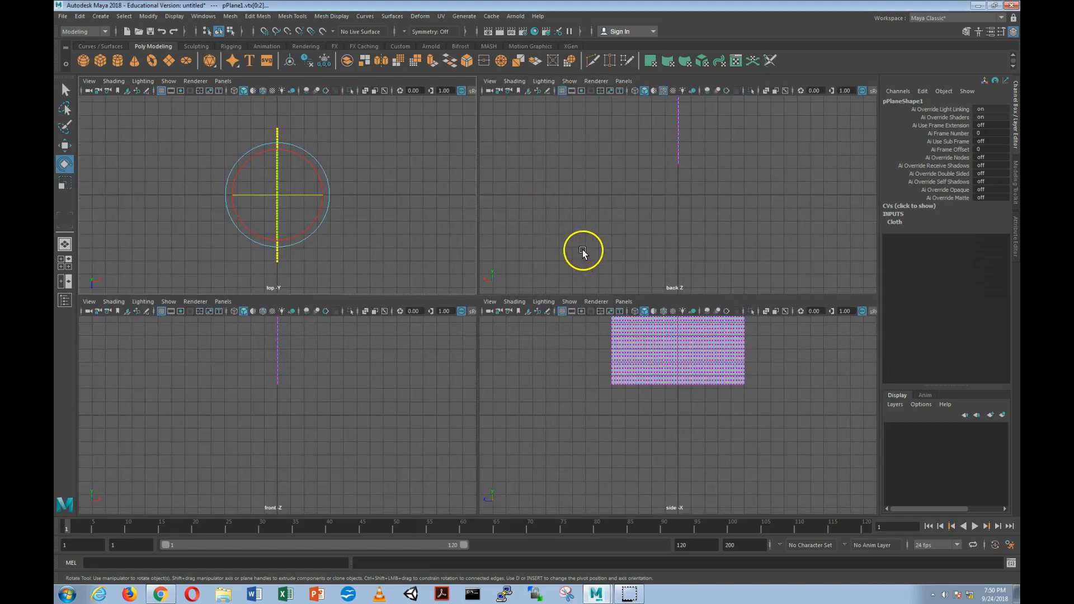
pyautogui.press('space')
pyautogui.press('space')
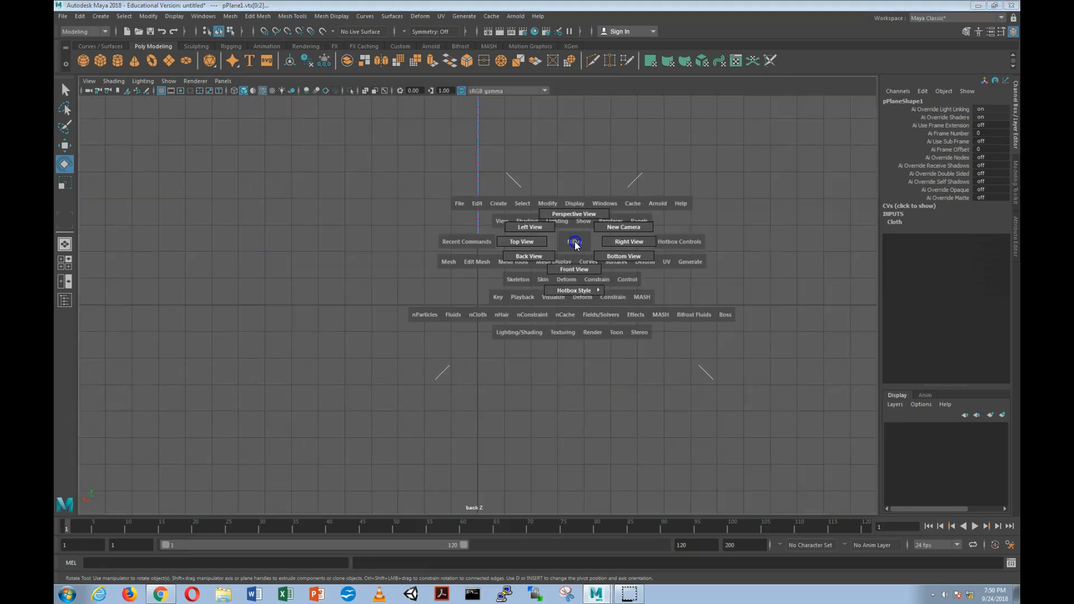
pyautogui.click(574, 211)
# - Rotate the selected top three vertex rows so the plane's upper edge tilts over
pyautogui.keyDown('alt'); pyautogui.moveTo(571, 250); pyautogui.dragTo(554, 262); pyautogui.keyUp('alt')
pyautogui.keyDown('shift'); pyautogui.moveTo(460, 251); pyautogui.dragTo(444, 232); pyautogui.keyUp('shift')
pyautogui.hotkey('ctrl', 'z')
pyautogui.hotkey('ctrl', 'z')
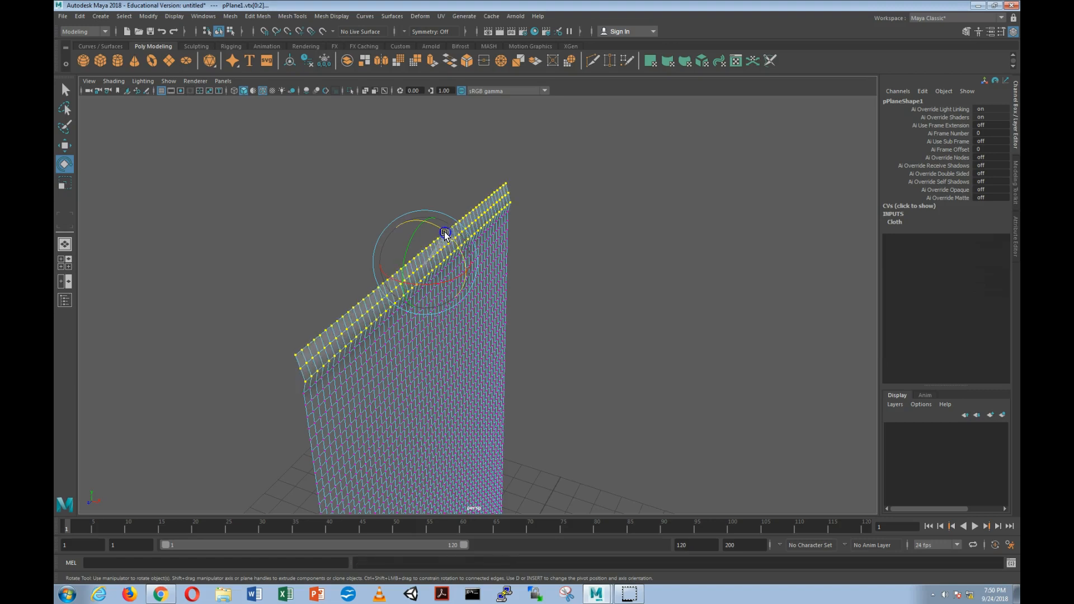
pyautogui.keyDown('alt'); pyautogui.moveTo(353, 330); pyautogui.dragTo(384, 311); pyautogui.keyUp('alt')
pyautogui.moveTo(401, 275)
pyautogui.keyDown('alt'); pyautogui.mouseDown()
pyautogui.moveTo(407, 266)
pyautogui.moveTo(395, 263)
pyautogui.mouseUp(); pyautogui.keyUp('alt')
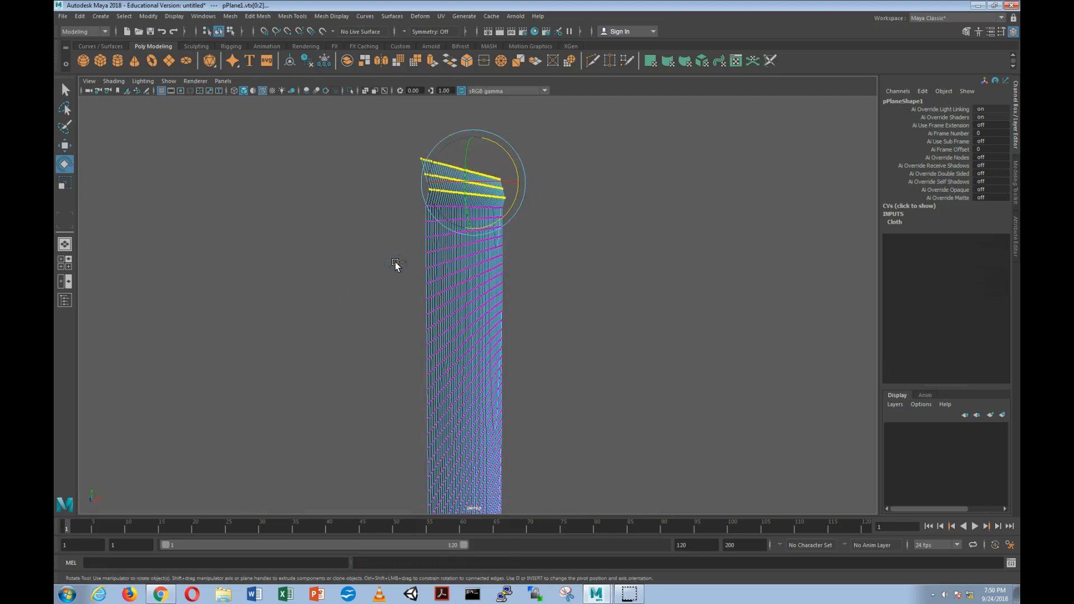
# - Select vertices along the plane's upper edge and move them to bend the edge further over
pyautogui.click(416, 263)
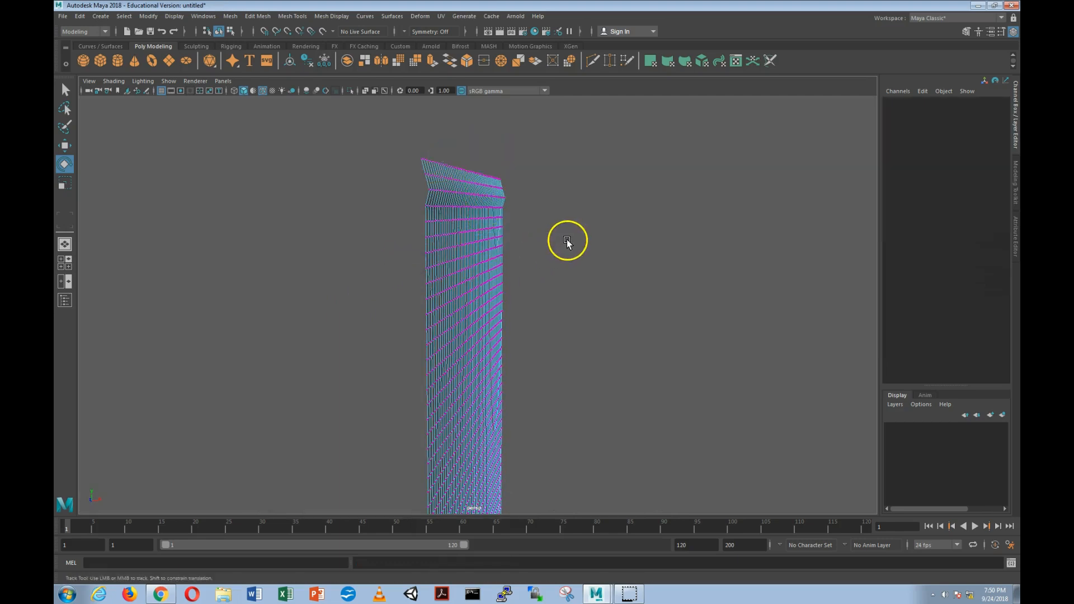
pyautogui.keyDown('alt'); pyautogui.moveTo(568, 241); pyautogui.dragTo(570, 262, button='middle'); pyautogui.keyUp('alt')
pyautogui.moveTo(360, 158); pyautogui.dragTo(475, 222)
pyautogui.press('w')
pyautogui.moveTo(547, 281)
pyautogui.keyDown('alt'); pyautogui.mouseDown()
pyautogui.moveTo(576, 278)
pyautogui.moveTo(556, 290)
pyautogui.mouseUp(); pyautogui.keyUp('alt')
pyautogui.click(595, 277)
pyautogui.moveTo(549, 250)
pyautogui.keyDown('alt'); pyautogui.mouseDown()
pyautogui.moveTo(589, 256)
pyautogui.moveTo(548, 250)
pyautogui.mouseUp(); pyautogui.keyUp('alt')
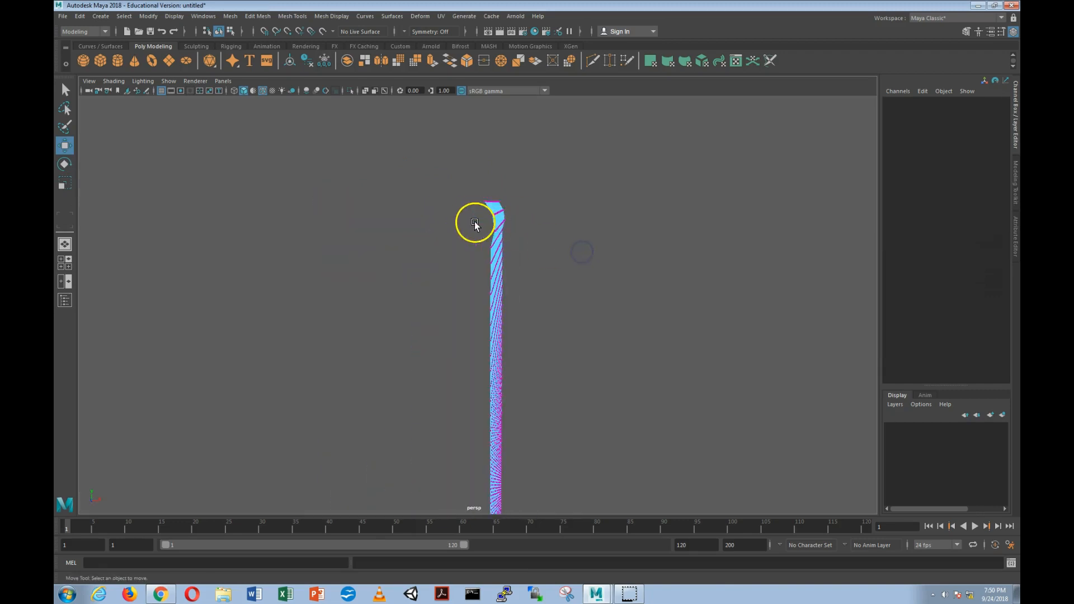
# - In the front view of the four-view layout, move the second vertex row from the top outward to round the bend
pyautogui.press('space')
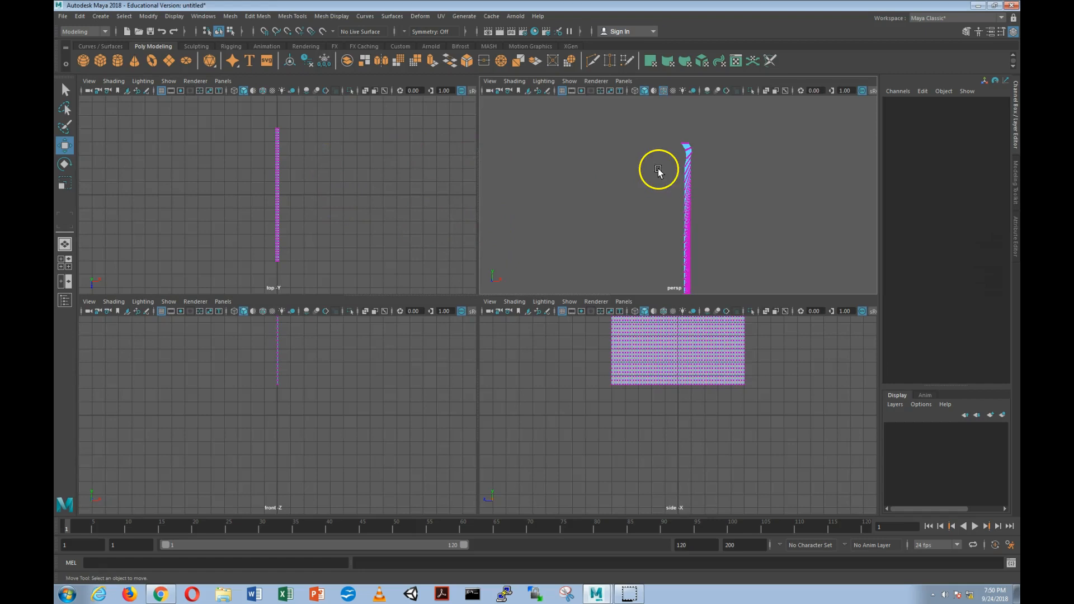
pyautogui.scroll(5, 637, 171)
pyautogui.scroll(-2, 657, 175)
pyautogui.keyDown('alt'); pyautogui.moveTo(366, 350); pyautogui.dragTo(361, 466, button='middle'); pyautogui.keyUp('alt')
pyautogui.scroll(5, 332, 414)
pyautogui.scroll(-2, 386, 359)
pyautogui.moveTo(347, 387)
pyautogui.keyDown('alt'); pyautogui.mouseDown(button='middle')
pyautogui.moveTo(348, 378)
pyautogui.moveTo(345, 395)
pyautogui.mouseUp(button='middle'); pyautogui.keyUp('alt')
pyautogui.scroll(4, 334, 393)
pyautogui.keyDown('alt'); pyautogui.moveTo(384, 359); pyautogui.dragTo(343, 432, button='middle'); pyautogui.keyUp('alt')
pyautogui.scroll(5, 358, 393)
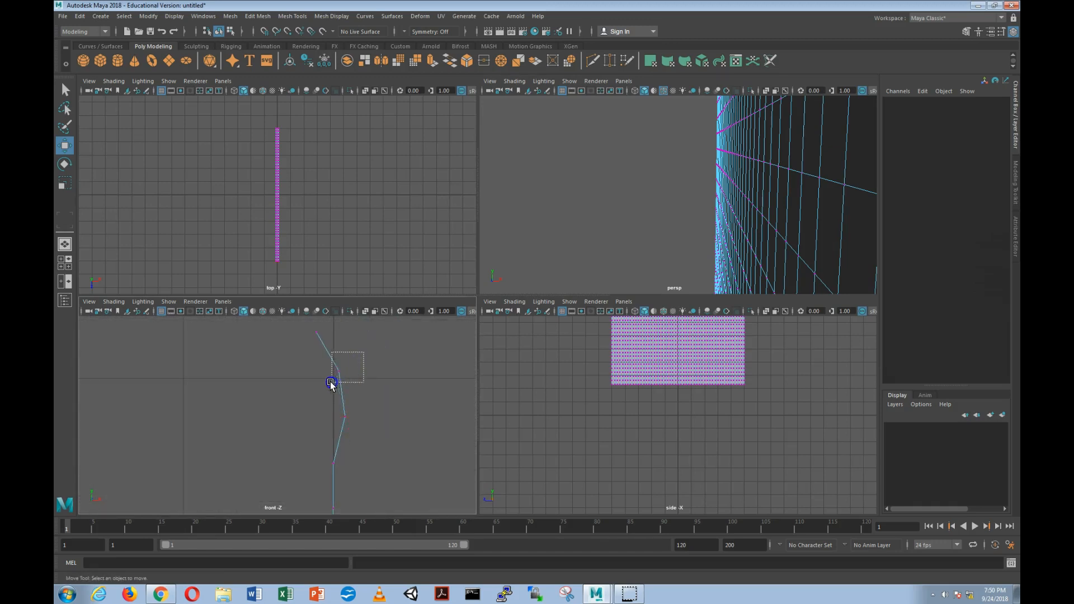
pyautogui.moveTo(331, 383); pyautogui.dragTo(331, 383)
pyautogui.moveTo(374, 339)
pyautogui.mouseDown()
pyautogui.moveTo(384, 338)
pyautogui.moveTo(378, 327)
pyautogui.mouseUp()
# - Move the third and fourth vertex rows from the top up and outward to smooth the bent profile
pyautogui.moveTo(332, 391); pyautogui.dragTo(377, 432)
pyautogui.moveTo(381, 383); pyautogui.dragTo(388, 377)
pyautogui.moveTo(314, 420); pyautogui.dragTo(348, 473)
pyautogui.moveTo(361, 427); pyautogui.dragTo(374, 425, button='middle')
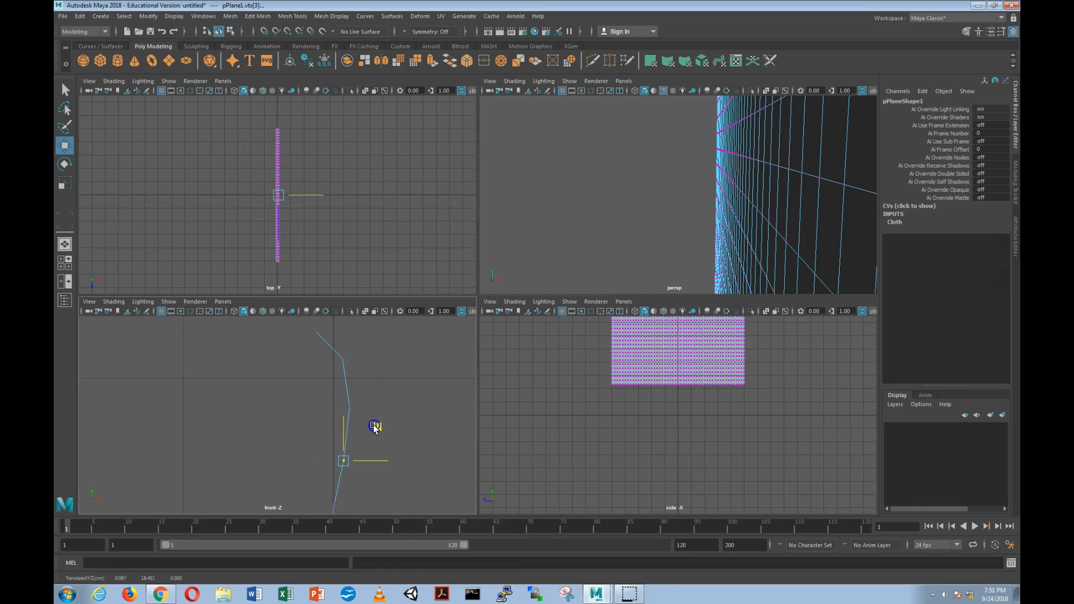
pyautogui.scroll(-8, 385, 435)
pyautogui.scroll(8, 385, 434)
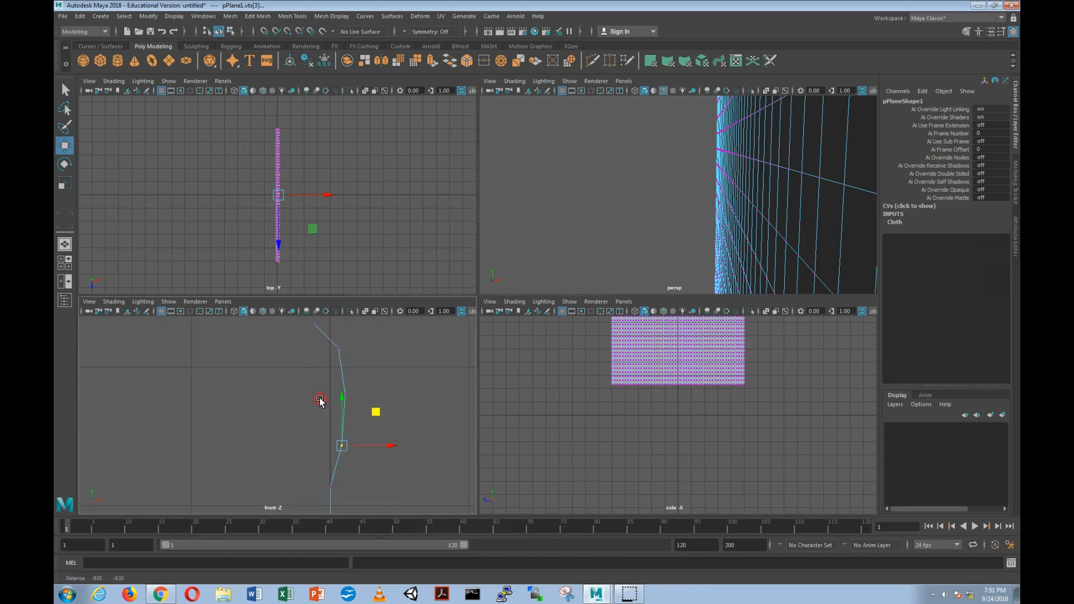
# - Create a polygon cylinder and raise it to about 16.4 in Y, near the cloth's bent upper edge
pyautogui.click(304, 410)
pyautogui.keyDown('shift'); pyautogui.rightClick(301, 407); pyautogui.keyUp('shift')
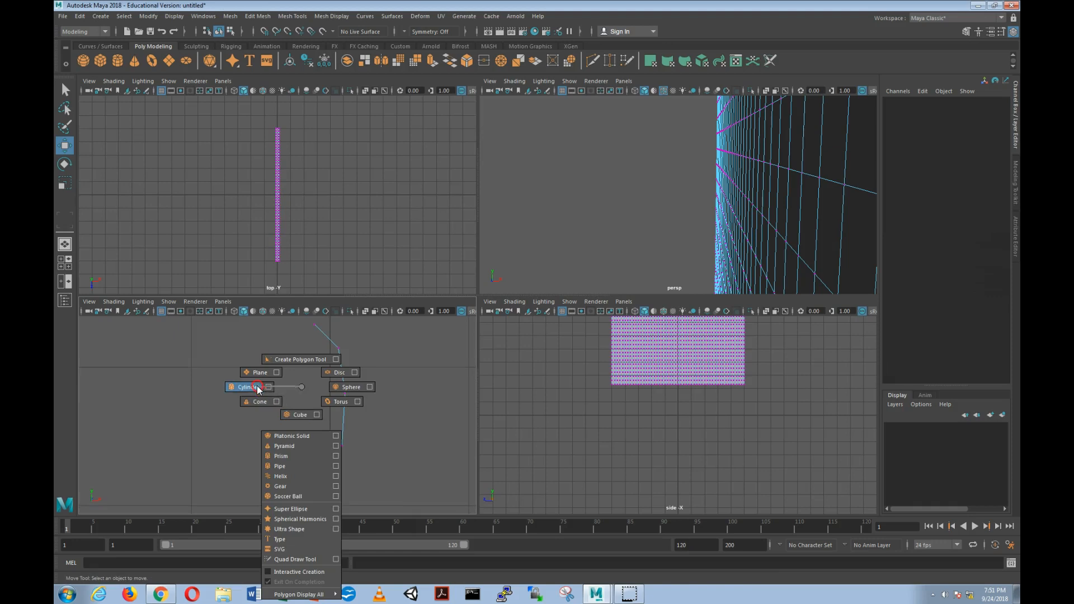
pyautogui.click(293, 386)
pyautogui.scroll(-15, 293, 387)
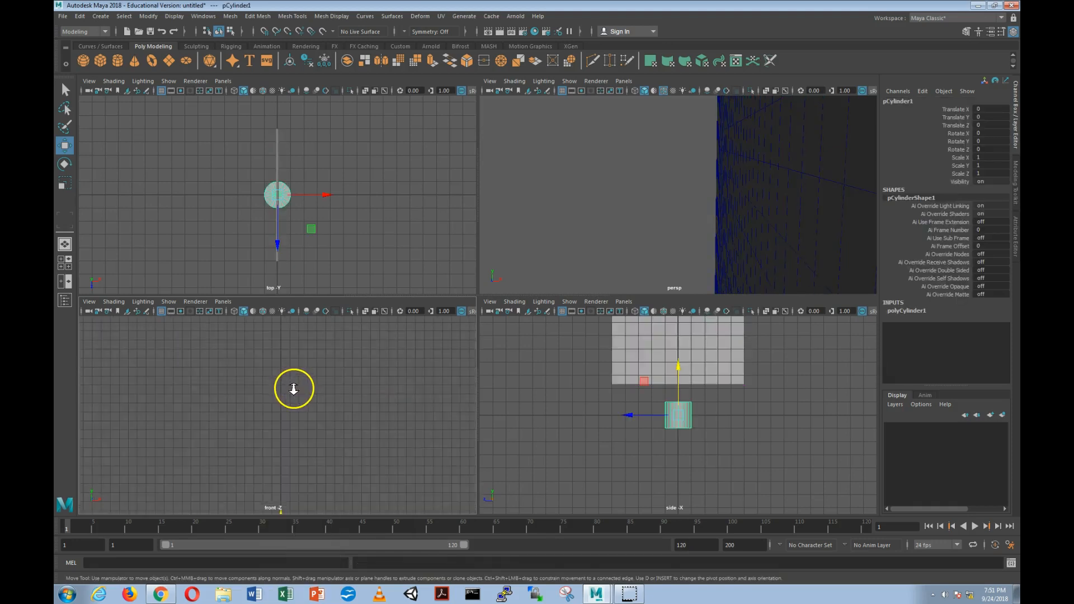
pyautogui.scroll(7, 289, 428)
pyautogui.moveTo(276, 509); pyautogui.dragTo(280, 375)
pyautogui.scroll(-3, 548, 241)
pyautogui.moveTo(674, 179)
pyautogui.keyDown('alt'); pyautogui.mouseDown()
pyautogui.moveTo(649, 240)
pyautogui.moveTo(653, 178)
pyautogui.mouseUp(); pyautogui.keyUp('alt')
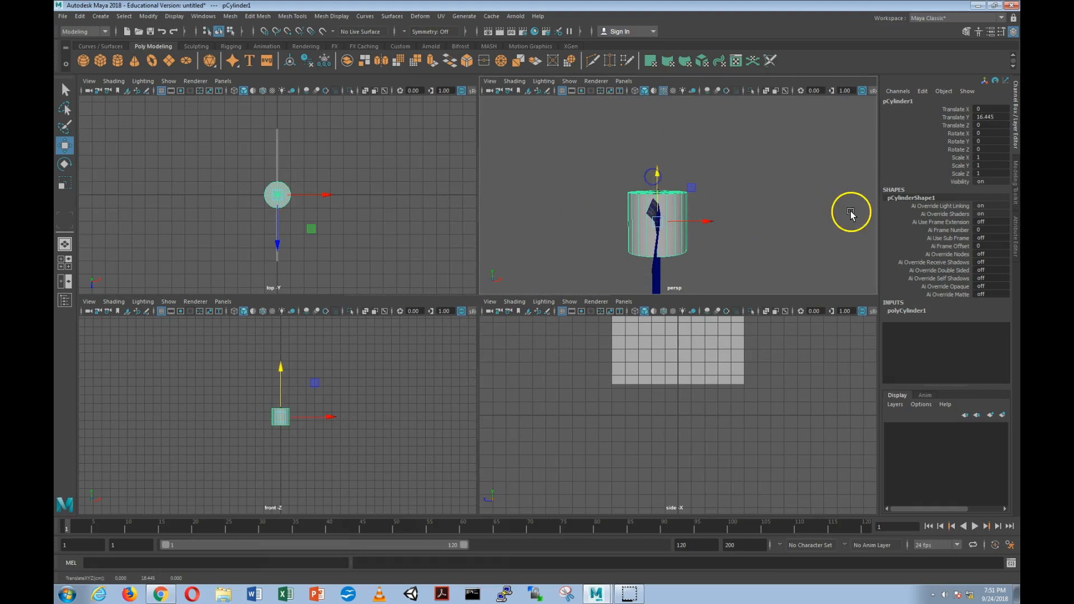
# - Rotate the cylinder 90 degrees in X and scale it into a thin rod, about 0.222 in X and Z and 5.863 in Y
pyautogui.press('e')
pyautogui.keyDown('alt'); pyautogui.moveTo(741, 193); pyautogui.dragTo(604, 281); pyautogui.keyUp('alt')
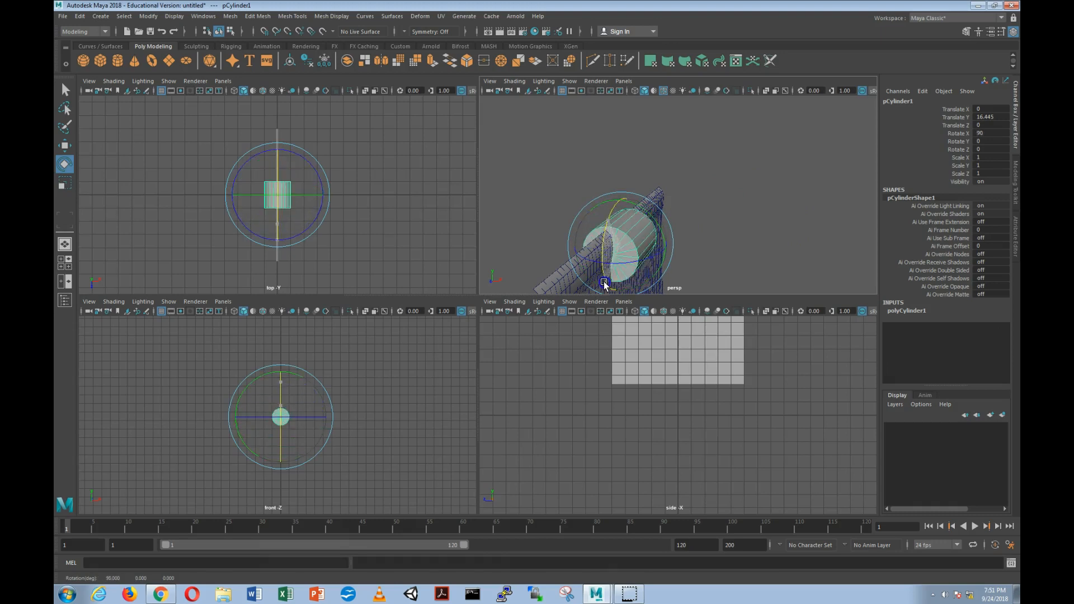
pyautogui.press('r')
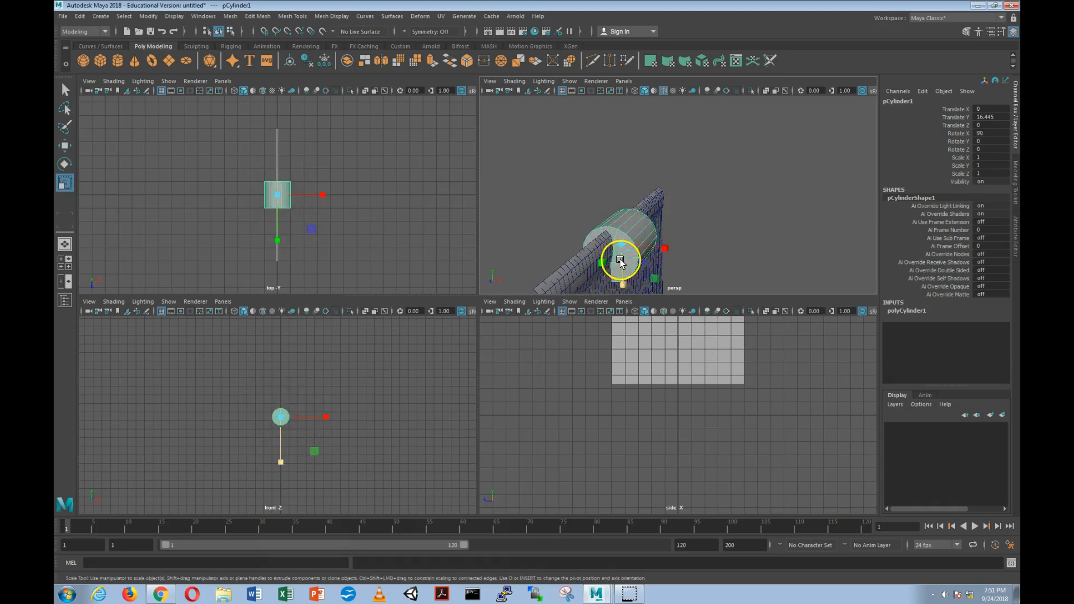
pyautogui.moveTo(626, 249); pyautogui.dragTo(348, 432)
pyautogui.scroll(-5, 677, 242)
pyautogui.keyDown('alt'); pyautogui.moveTo(676, 244); pyautogui.dragTo(574, 250); pyautogui.keyUp('alt')
pyautogui.click(635, 219)
pyautogui.moveTo(626, 228); pyautogui.dragTo(596, 236)
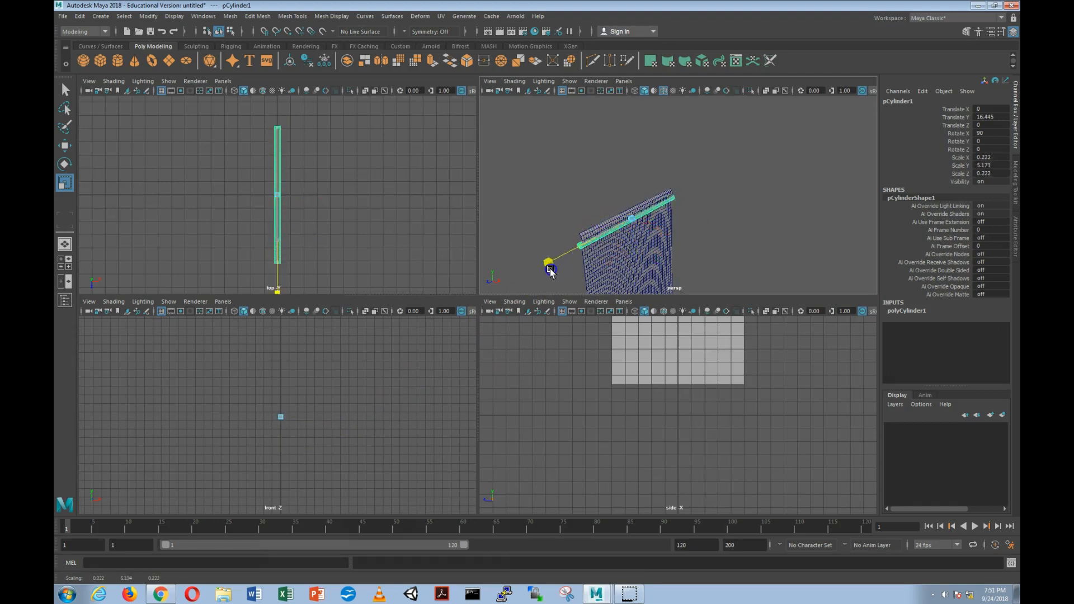
pyautogui.moveTo(540, 280); pyautogui.dragTo(542, 278)
# - Move the rod under the cloth's bent upper edge, at about -0.118 in X and 16.793 in Y
pyautogui.press('w')
pyautogui.keyDown('alt'); pyautogui.moveTo(665, 235); pyautogui.dragTo(708, 218); pyautogui.keyUp('alt')
pyautogui.click(316, 171)
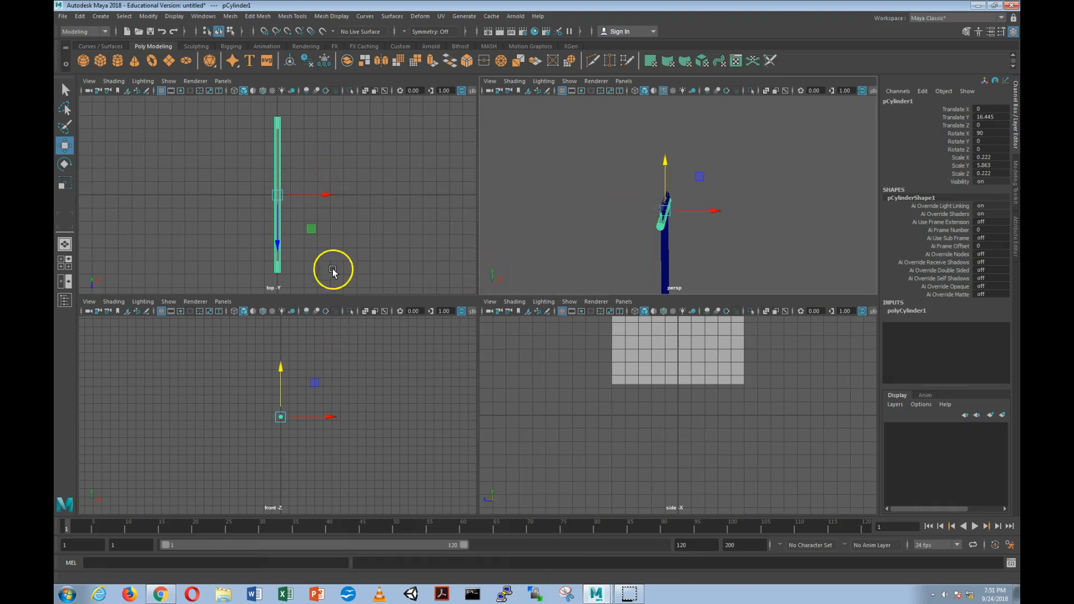
pyautogui.scroll(4, 315, 200)
pyautogui.keyDown('alt'); pyautogui.moveTo(666, 211); pyautogui.dragTo(703, 244); pyautogui.keyUp('alt')
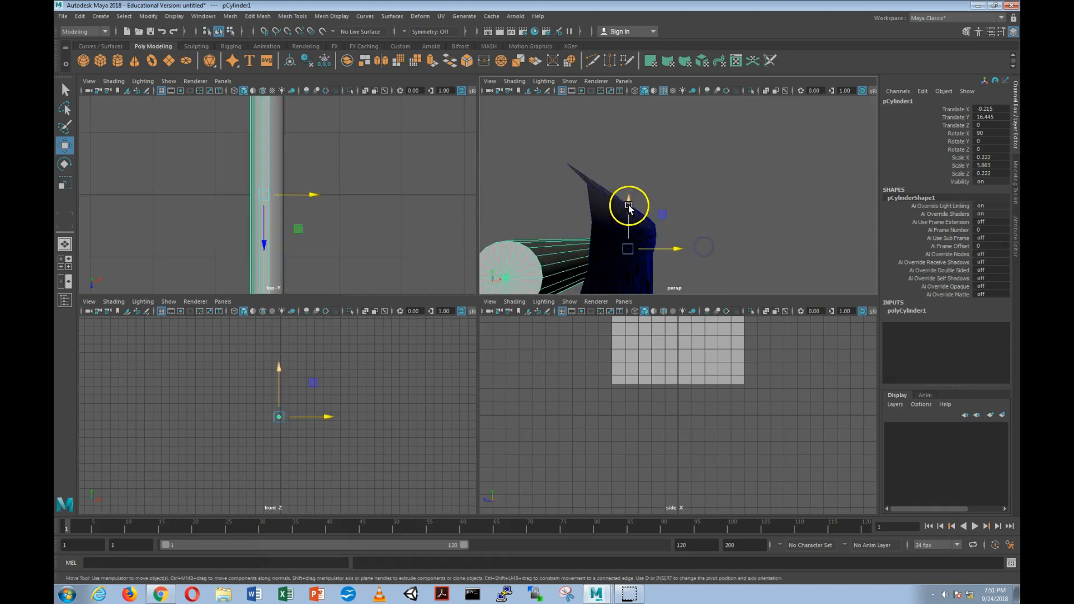
pyautogui.moveTo(628, 206); pyautogui.dragTo(636, 192)
pyautogui.moveTo(643, 230); pyautogui.dragTo(615, 212)
pyautogui.scroll(-5, 615, 211)
pyautogui.keyDown('alt'); pyautogui.moveTo(700, 205); pyautogui.dragTo(693, 213); pyautogui.keyUp('alt')
pyautogui.scroll(-4, 360, 187)
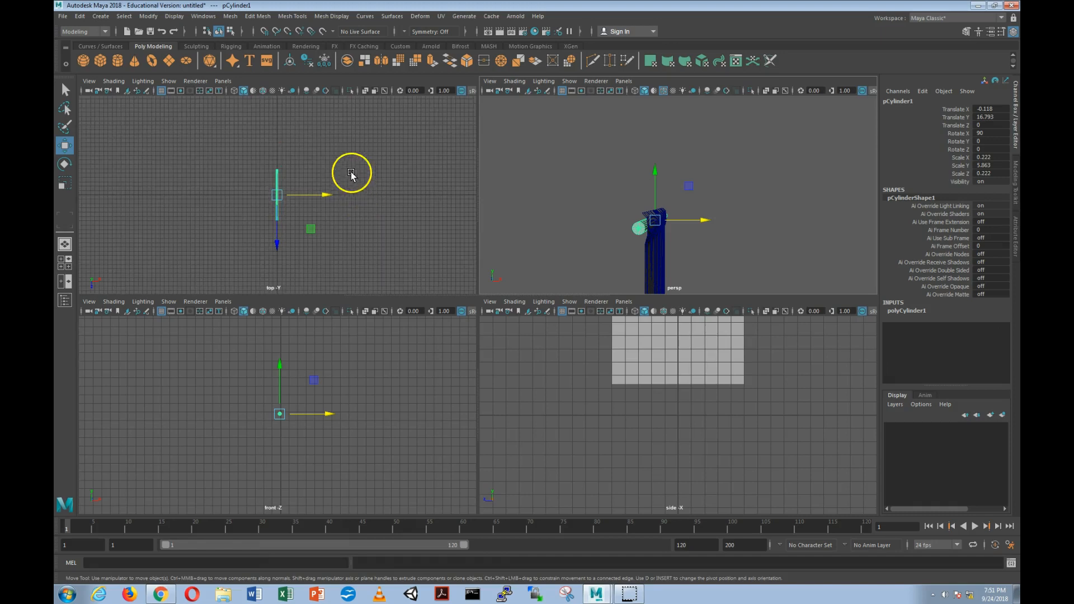
# - Examine the rod's position against the cloth's bent edge in the top, front, side and perspective views
pyautogui.keyDown('alt'); pyautogui.moveTo(336, 188); pyautogui.dragTo(346, 209, button='middle'); pyautogui.keyUp('alt')
pyautogui.scroll(7, 326, 219)
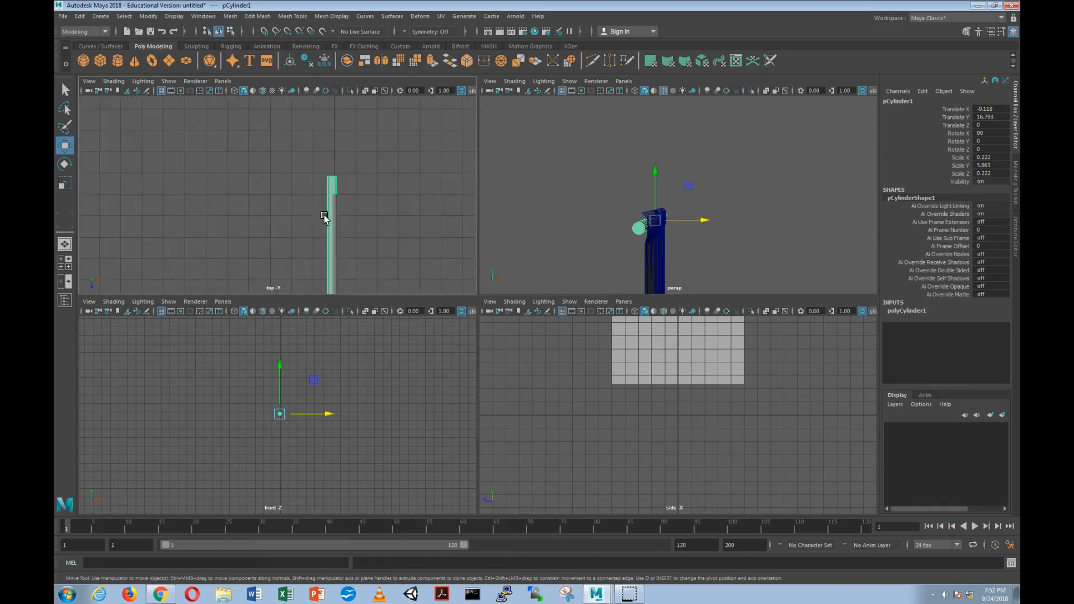
pyautogui.keyDown('alt'); pyautogui.moveTo(369, 251); pyautogui.dragTo(344, 182, button='middle'); pyautogui.keyUp('alt')
pyautogui.moveTo(343, 413)
pyautogui.keyDown('alt'); pyautogui.mouseDown(button='middle')
pyautogui.moveTo(366, 383)
pyautogui.moveTo(311, 478)
pyautogui.moveTo(338, 477)
pyautogui.mouseUp(button='middle'); pyautogui.keyUp('alt')
pyautogui.scroll(9, 356, 408)
pyautogui.scroll(-6, 343, 464)
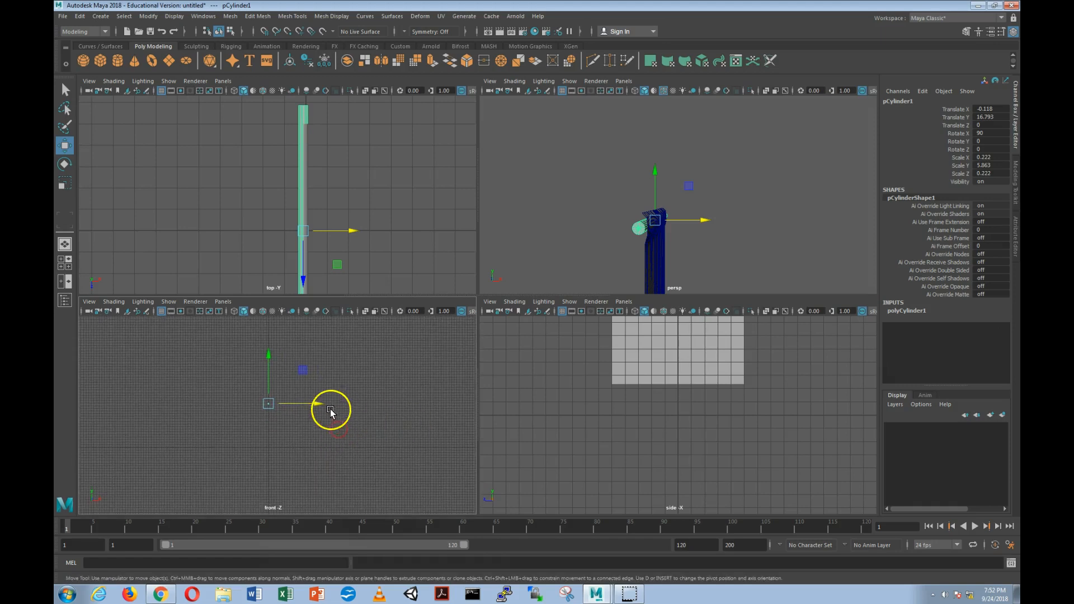
pyautogui.press('f')
pyautogui.middleClick(685, 412)
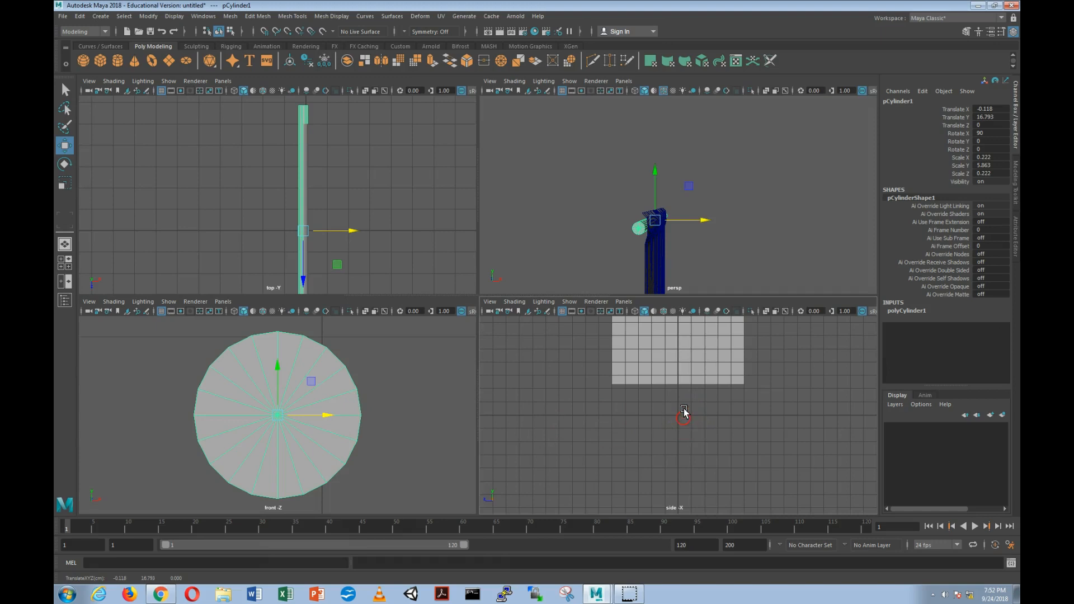
pyautogui.scroll(-5, 684, 410)
pyautogui.keyDown('alt'); pyautogui.moveTo(708, 381); pyautogui.dragTo(701, 417, button='middle'); pyautogui.keyUp('alt')
pyautogui.scroll(6, 673, 395)
pyautogui.keyDown('alt'); pyautogui.moveTo(712, 230); pyautogui.dragTo(624, 204); pyautogui.keyUp('alt')
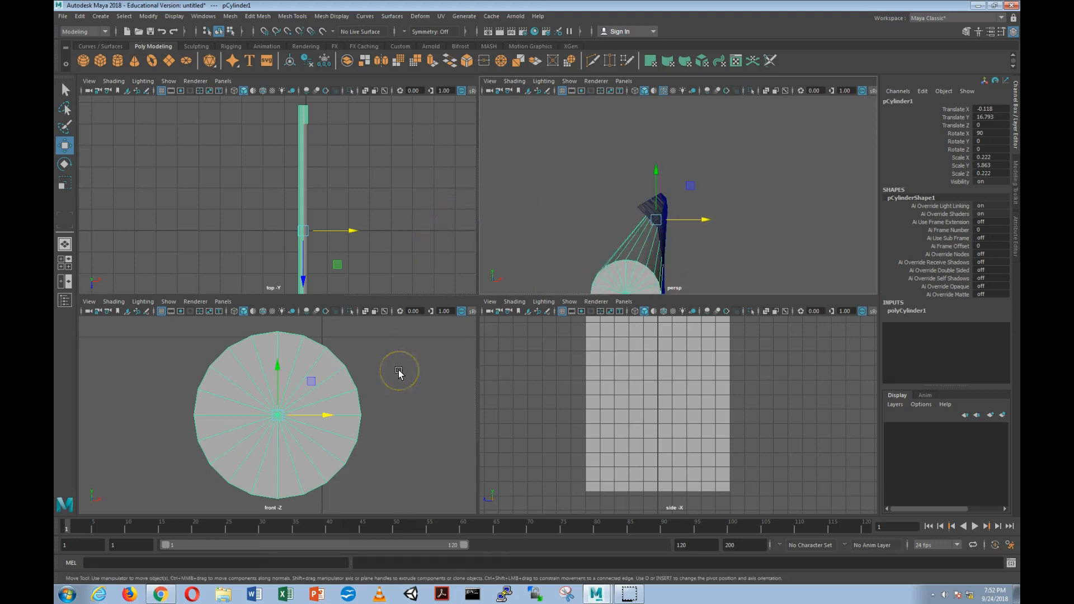
pyautogui.scroll(-10, 398, 373)
pyautogui.keyDown('alt'); pyautogui.moveTo(364, 415); pyautogui.dragTo(361, 448, button='middle'); pyautogui.keyUp('alt')
pyautogui.scroll(-4, 378, 390)
pyautogui.scroll(12, 376, 388)
pyautogui.keyDown('alt'); pyautogui.moveTo(397, 395); pyautogui.dragTo(364, 427, button='middle'); pyautogui.keyUp('alt')
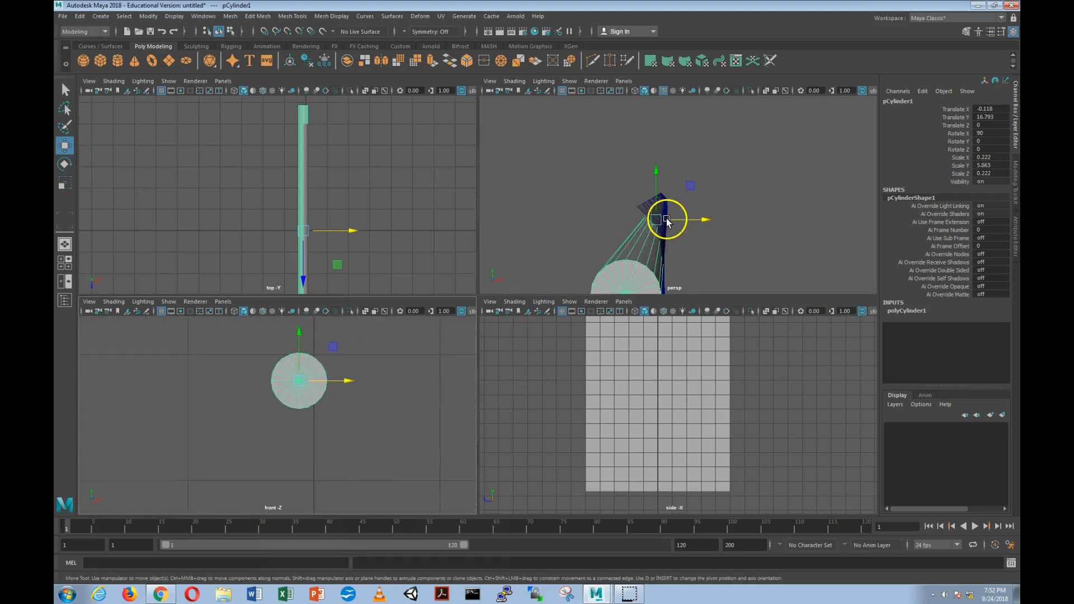
pyautogui.keyDown('alt'); pyautogui.moveTo(669, 219); pyautogui.dragTo(681, 197); pyautogui.keyUp('alt')
# - In the front view, move the cloth's top two vertex rows down onto the upper surface of the rod
pyautogui.click(637, 213)
pyautogui.keyDown('alt'); pyautogui.moveTo(404, 368); pyautogui.dragTo(395, 410, button='middle'); pyautogui.keyUp('alt')
pyautogui.moveTo(313, 382); pyautogui.dragTo(305, 331, button='right')
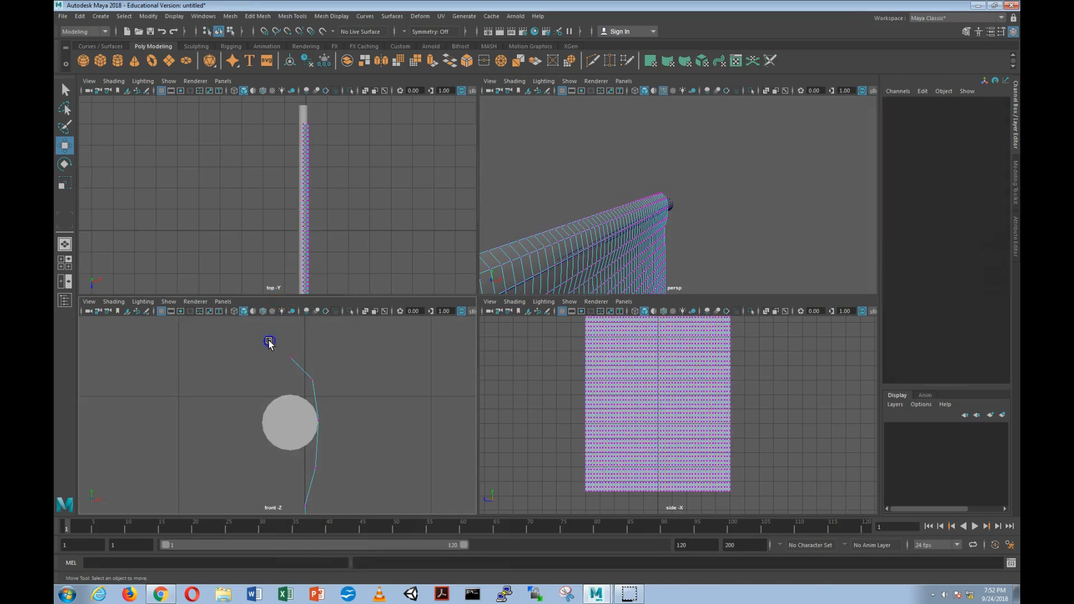
pyautogui.moveTo(298, 369); pyautogui.dragTo(299, 369)
pyautogui.moveTo(331, 324); pyautogui.dragTo(327, 389)
pyautogui.moveTo(345, 347)
pyautogui.mouseDown()
pyautogui.moveTo(329, 358)
pyautogui.moveTo(338, 362)
pyautogui.moveTo(329, 357)
pyautogui.mouseUp()
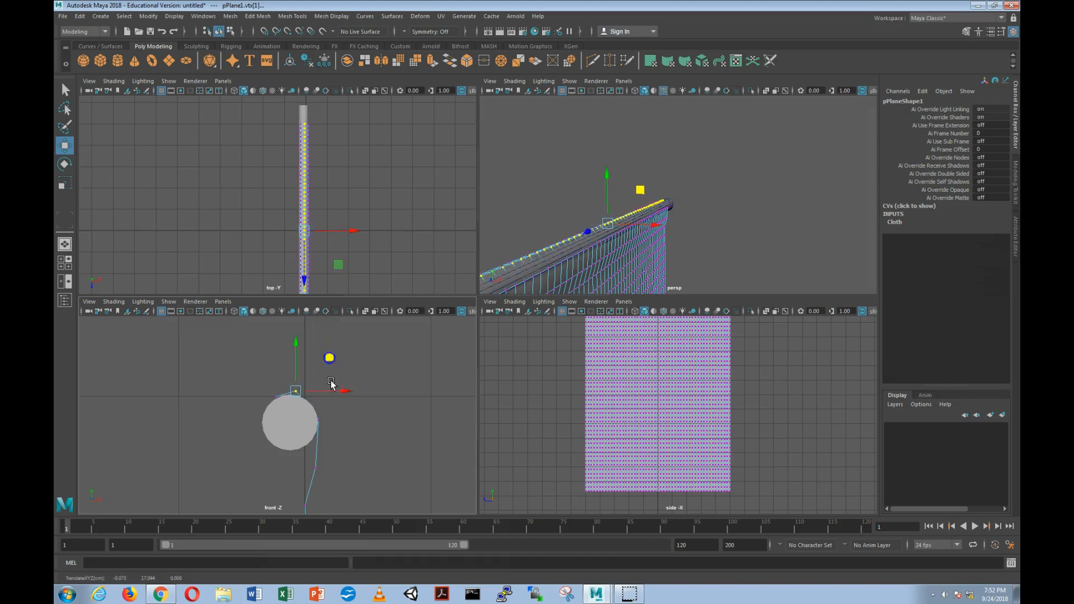
# - Move the cloth's third and fourth vertex rows so they follow the curve down the rod's side
pyautogui.moveTo(366, 412); pyautogui.dragTo(296, 435)
pyautogui.moveTo(353, 388); pyautogui.dragTo(353, 375)
pyautogui.moveTo(303, 445); pyautogui.dragTo(337, 483)
pyautogui.moveTo(347, 438); pyautogui.dragTo(311, 419)
pyautogui.moveTo(350, 372); pyautogui.dragTo(353, 374)
# - Return the cloth plane to object mode and select the cylinder rod
pyautogui.moveTo(597, 272); pyautogui.dragTo(634, 257, button='right')
pyautogui.click(698, 260)
pyautogui.keyDown('alt'); pyautogui.moveTo(604, 264); pyautogui.dragTo(638, 222, button='middle'); pyautogui.keyUp('alt')
pyautogui.click(508, 259)
pyautogui.scroll(-3, 621, 233)
pyautogui.keyDown('alt'); pyautogui.moveTo(625, 230); pyautogui.dragTo(612, 230); pyautogui.keyUp('alt')
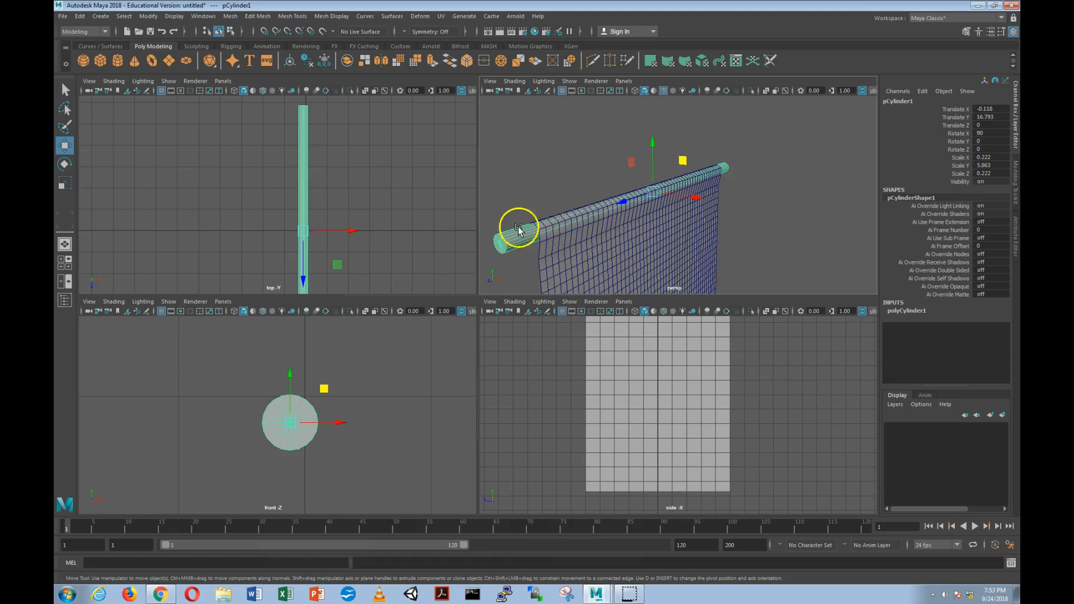
# - Insert an edge loop around the rod beside the cloth's near end
pyautogui.keyDown('alt'); pyautogui.moveTo(546, 240); pyautogui.dragTo(596, 204); pyautogui.keyUp('alt')
pyautogui.scroll(3, 544, 187)
pyautogui.scroll(-1, 544, 187)
pyautogui.keyDown('alt'); pyautogui.moveTo(545, 186); pyautogui.dragTo(580, 186, button='middle'); pyautogui.keyUp('alt')
pyautogui.keyDown('alt'); pyautogui.moveTo(580, 187); pyautogui.dragTo(592, 182); pyautogui.keyUp('alt')
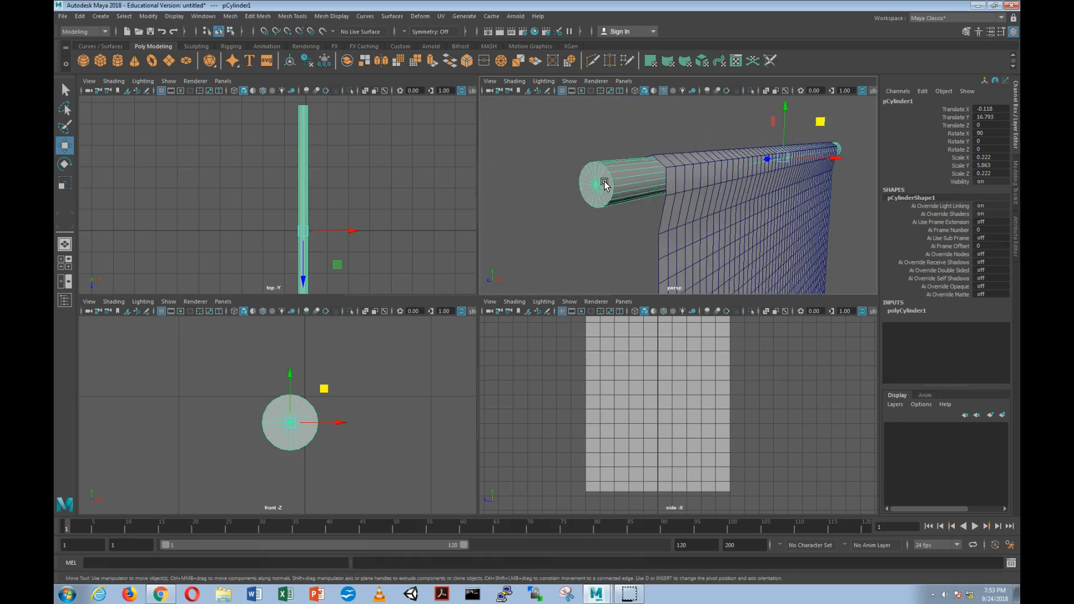
pyautogui.rightClick(605, 183)
pyautogui.click(607, 207)
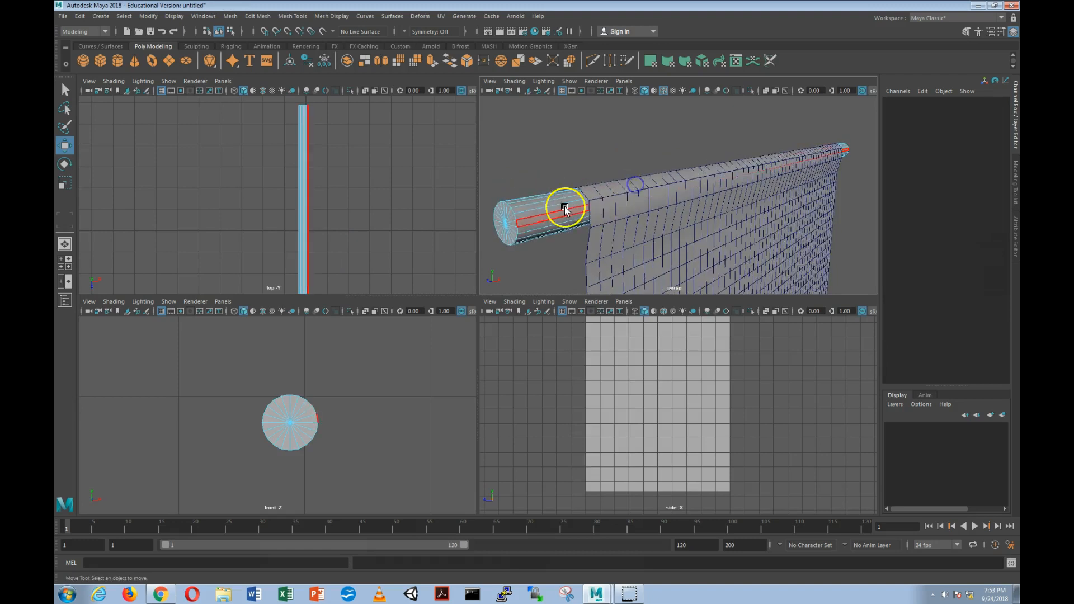
pyautogui.rightClick(568, 200)
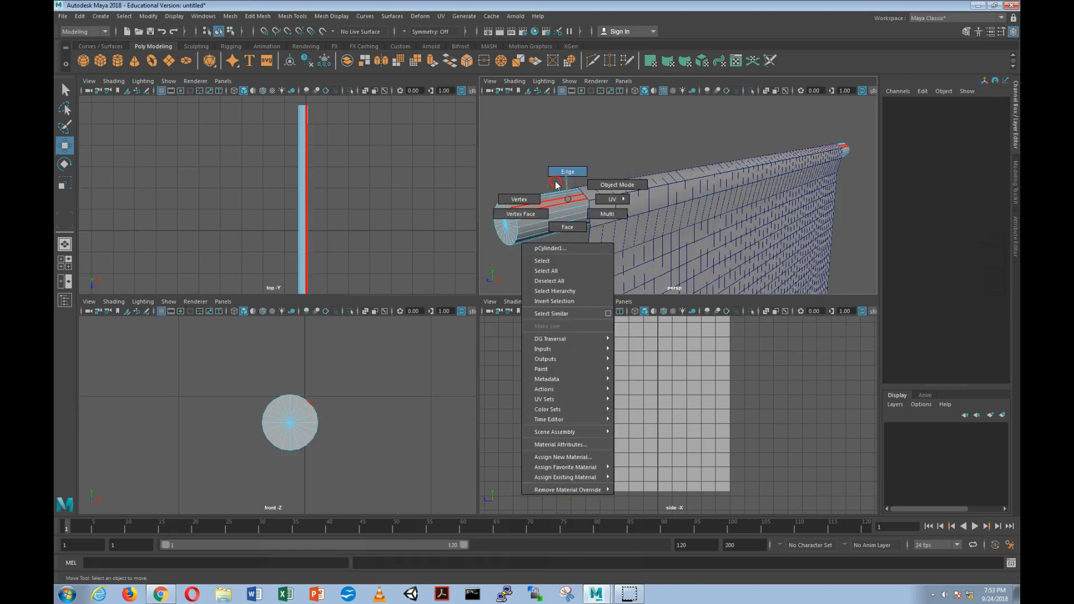
pyautogui.click(618, 185)
pyautogui.click(565, 208)
pyautogui.keyDown('shift'); pyautogui.rightClick(562, 211); pyautogui.keyUp('shift')
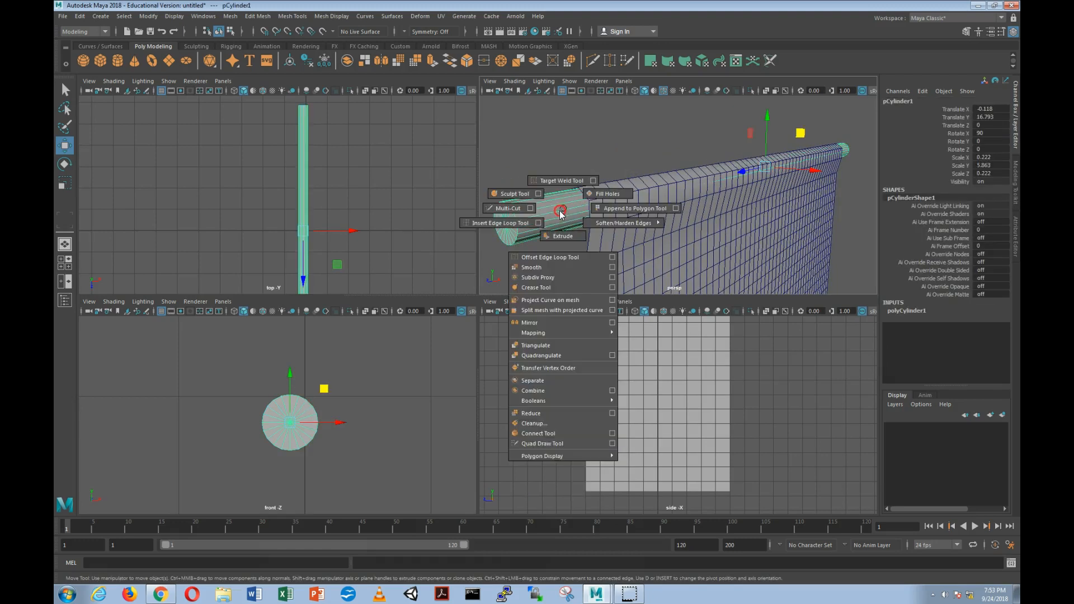
pyautogui.click(506, 223)
pyautogui.click(582, 199)
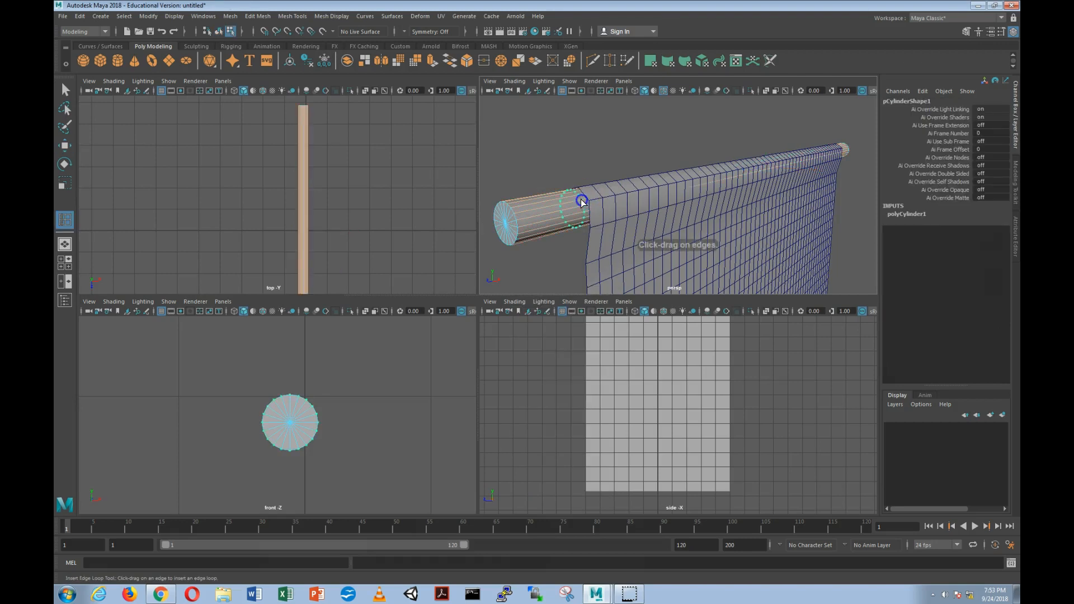
# - Insert a second edge loop around the rod at the cloth's opposite end and return the rod to object mode
pyautogui.keyDown('alt'); pyautogui.moveTo(679, 182); pyautogui.dragTo(580, 183); pyautogui.keyUp('alt')
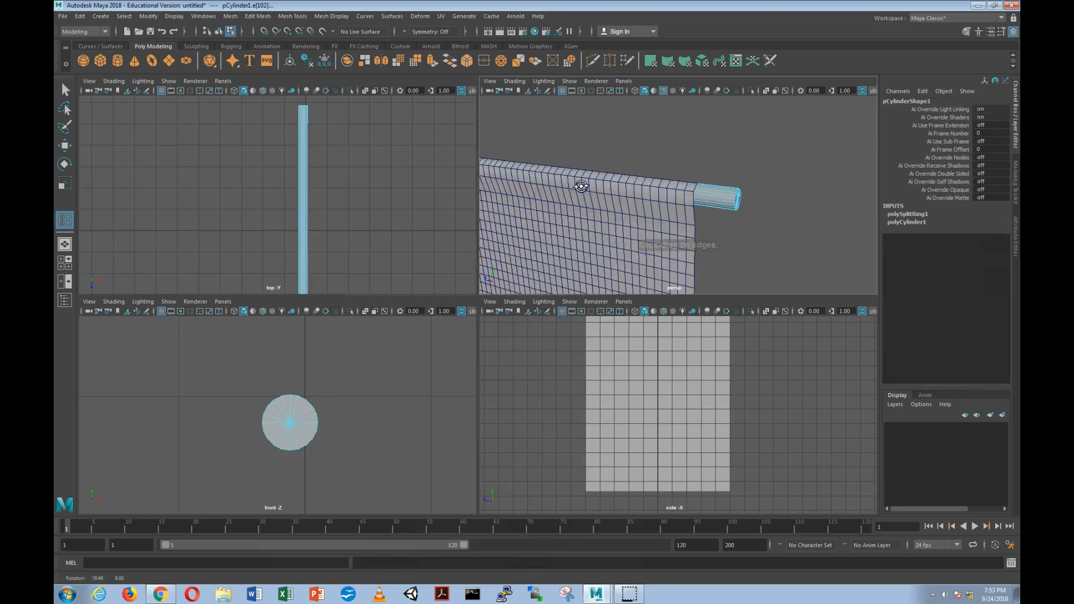
pyautogui.click(694, 190)
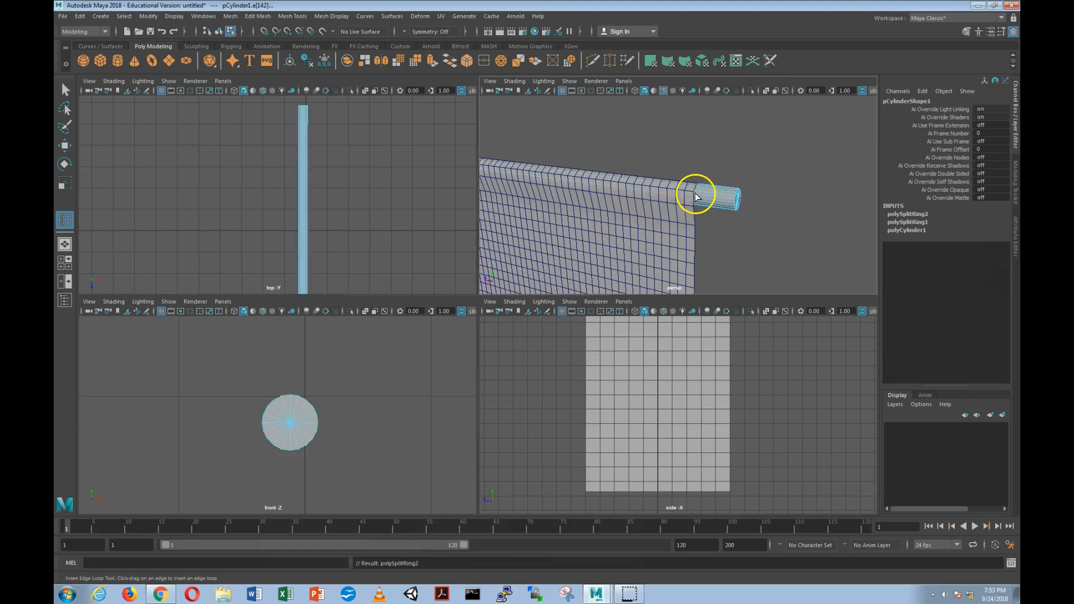
pyautogui.press('w')
pyautogui.moveTo(693, 196); pyautogui.dragTo(726, 211)
pyautogui.moveTo(569, 184); pyautogui.dragTo(615, 166, button='right')
pyautogui.click(636, 134)
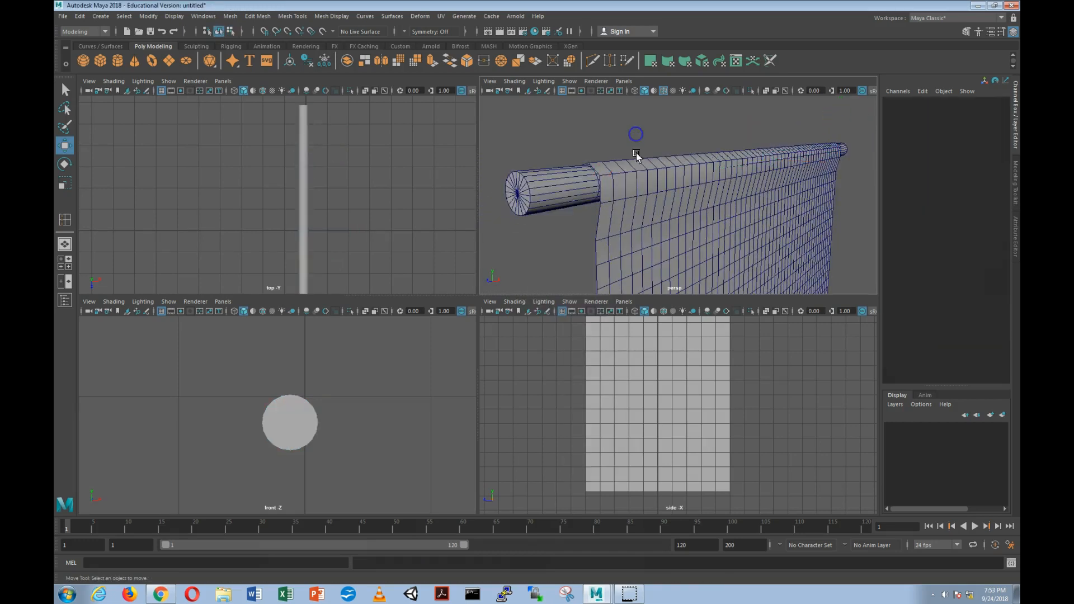
pyautogui.click(633, 182)
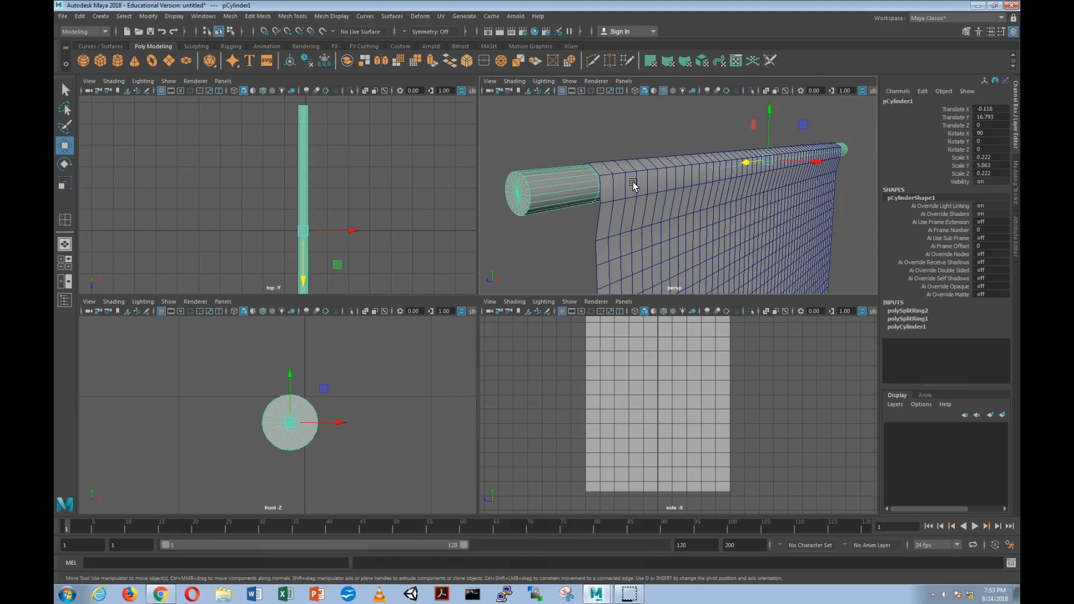
# - Select the cloth plane, switch to the FX toolset and convert the plane to an nCloth
pyautogui.click(678, 217)
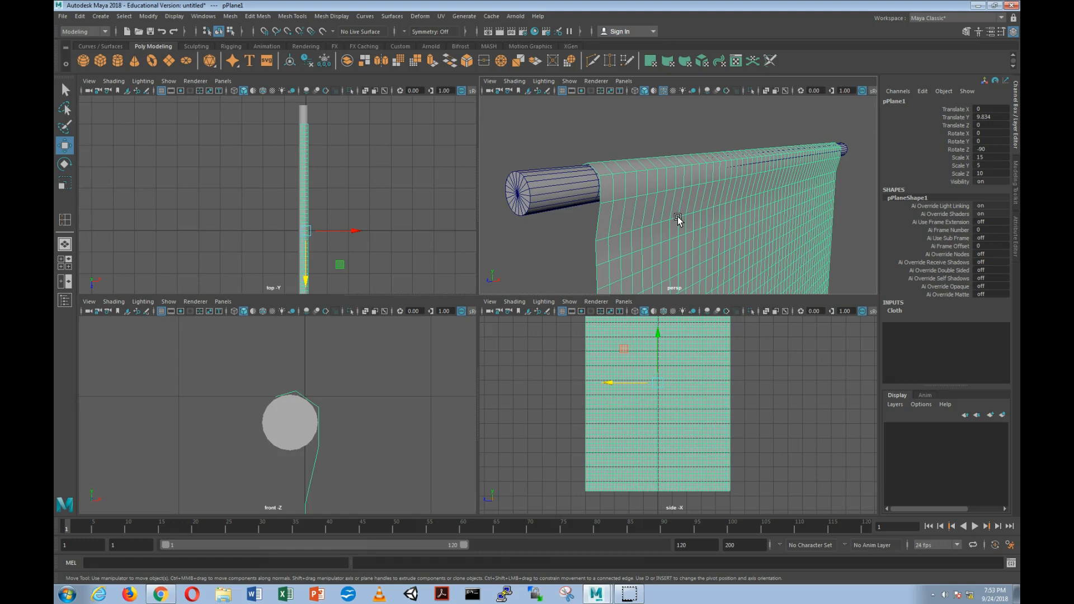
pyautogui.click(92, 31)
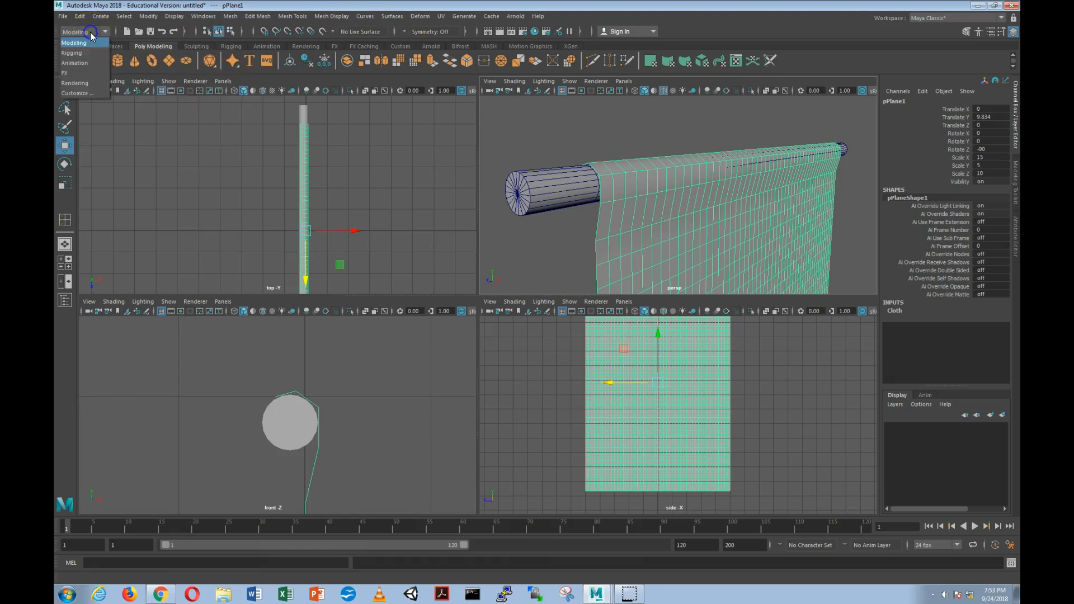
pyautogui.click(81, 72)
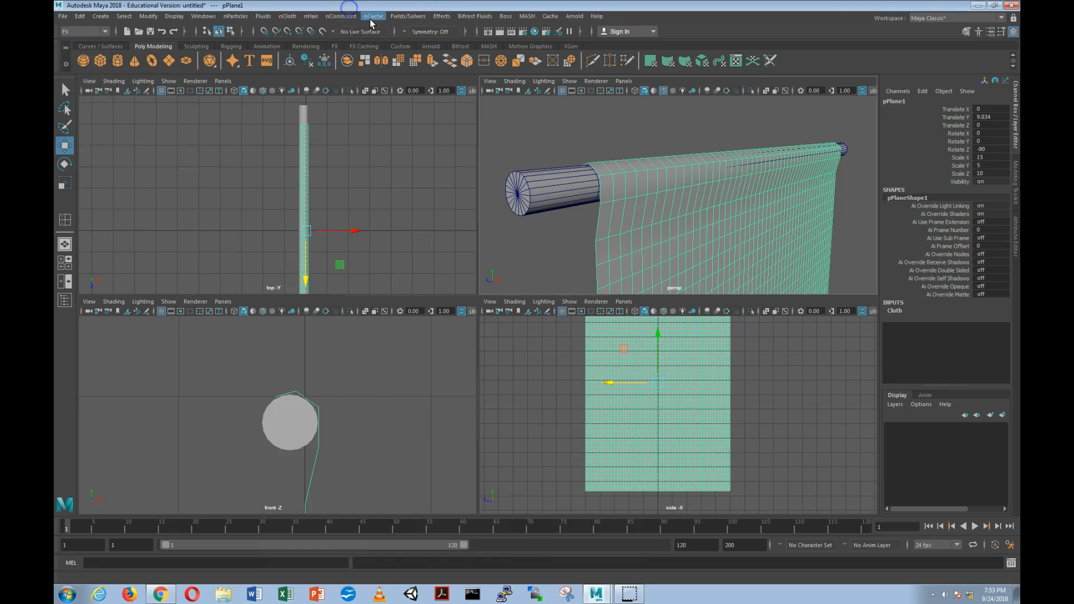
pyautogui.click(288, 16)
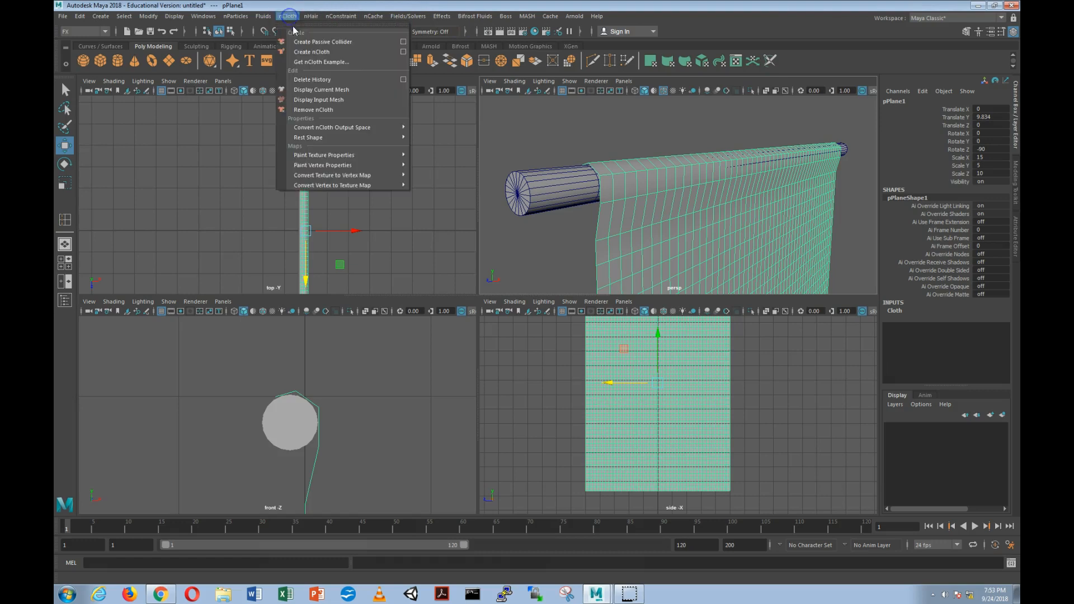
pyautogui.click(329, 52)
# - Play the cloth simulation in the maximized perspective view to check how the cloth behaves, and return to frame 1
pyautogui.scroll(-5, 683, 175)
pyautogui.keyDown('alt'); pyautogui.moveTo(664, 196); pyautogui.dragTo(697, 194); pyautogui.keyUp('alt')
pyautogui.keyDown('alt'); pyautogui.moveTo(766, 189); pyautogui.dragTo(666, 196); pyautogui.keyUp('alt')
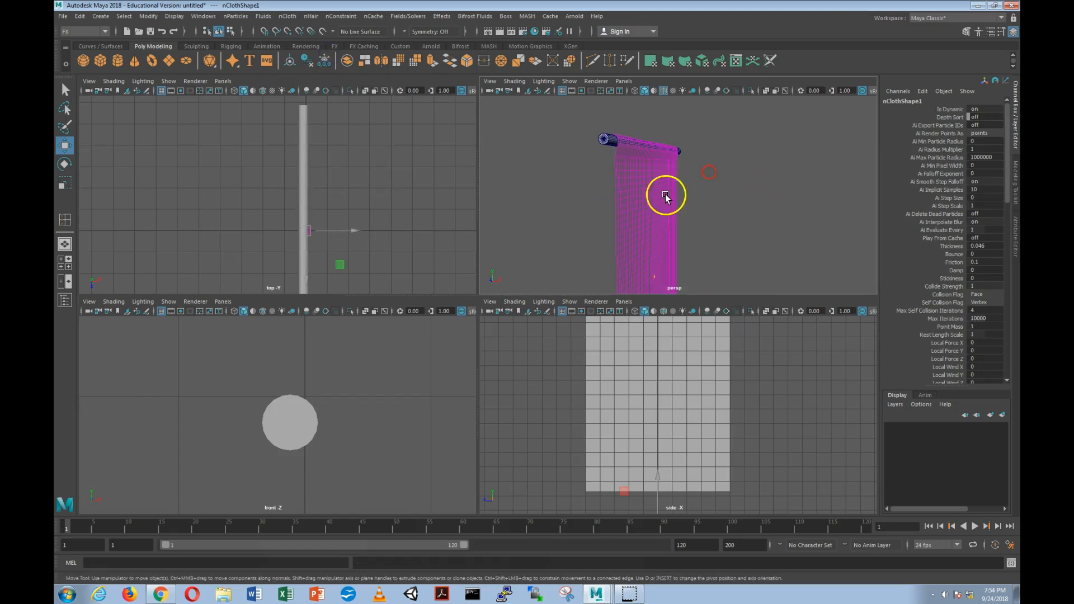
pyautogui.scroll(-5, 668, 196)
pyautogui.keyDown('alt'); pyautogui.moveTo(734, 209); pyautogui.dragTo(691, 209); pyautogui.keyUp('alt')
pyautogui.scroll(5, 693, 208)
pyautogui.scroll(-5, 693, 209)
pyautogui.keyDown('alt'); pyautogui.moveTo(737, 242); pyautogui.dragTo(691, 177); pyautogui.keyUp('alt')
pyautogui.press('space')
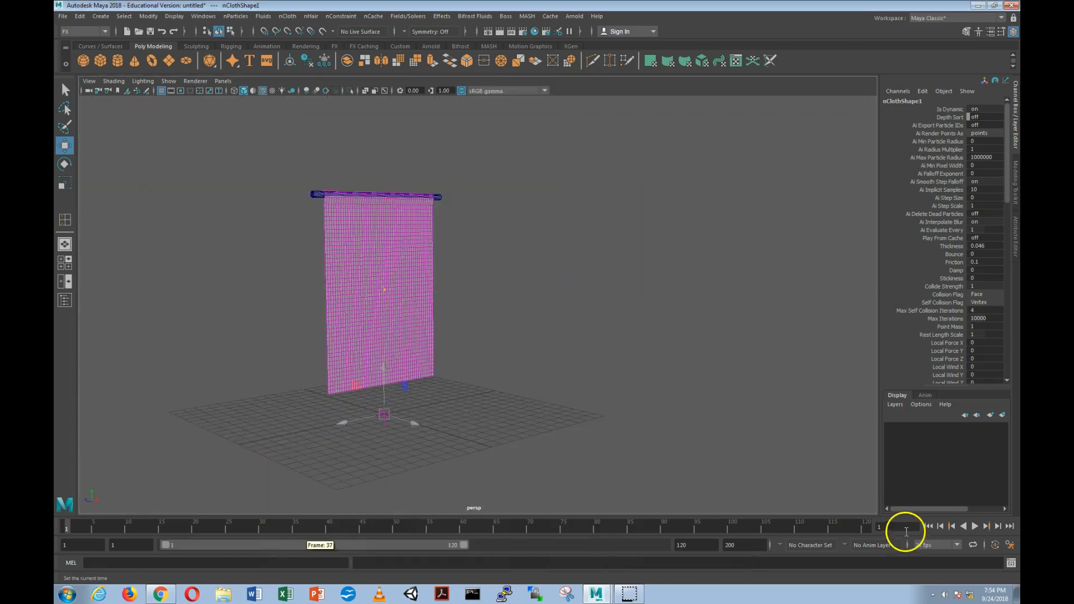
pyautogui.click(975, 527)
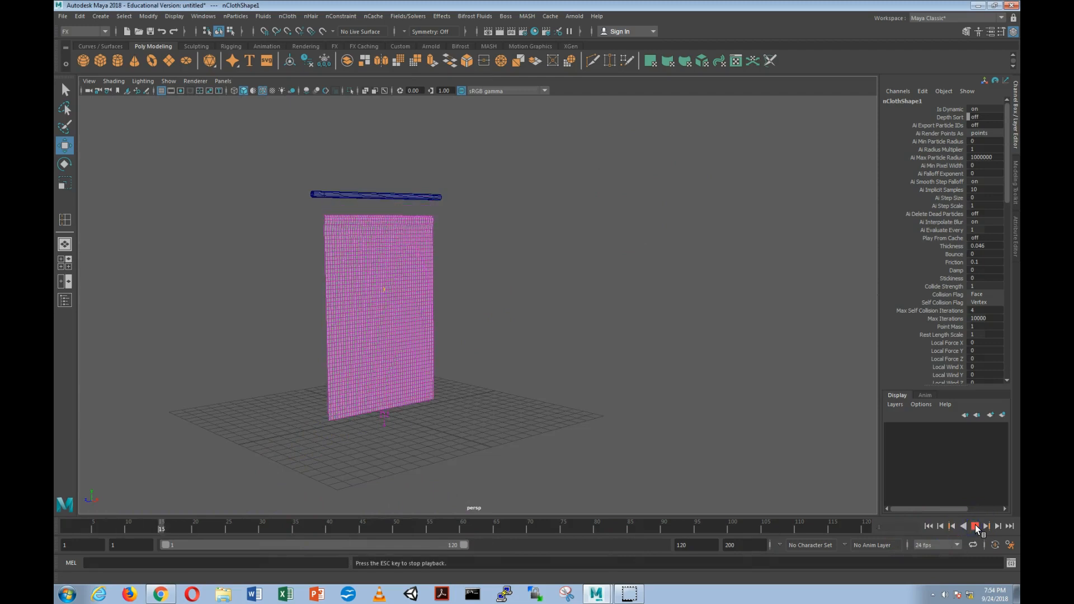
pyautogui.click(975, 526)
pyautogui.moveTo(242, 527); pyautogui.dragTo(62, 523)
# - Select the cloth's top three vertex rows, which wrap over the rod, in the maximized front view
pyautogui.keyDown('alt'); pyautogui.moveTo(237, 357); pyautogui.dragTo(351, 288); pyautogui.keyUp('alt')
pyautogui.click(343, 285)
pyautogui.rightClick(342, 272)
pyautogui.click(299, 274)
pyautogui.click(412, 267)
pyautogui.keyDown('alt'); pyautogui.moveTo(412, 267); pyautogui.dragTo(381, 308); pyautogui.keyUp('alt')
pyautogui.moveTo(347, 224); pyautogui.dragTo(436, 290)
pyautogui.press('space')
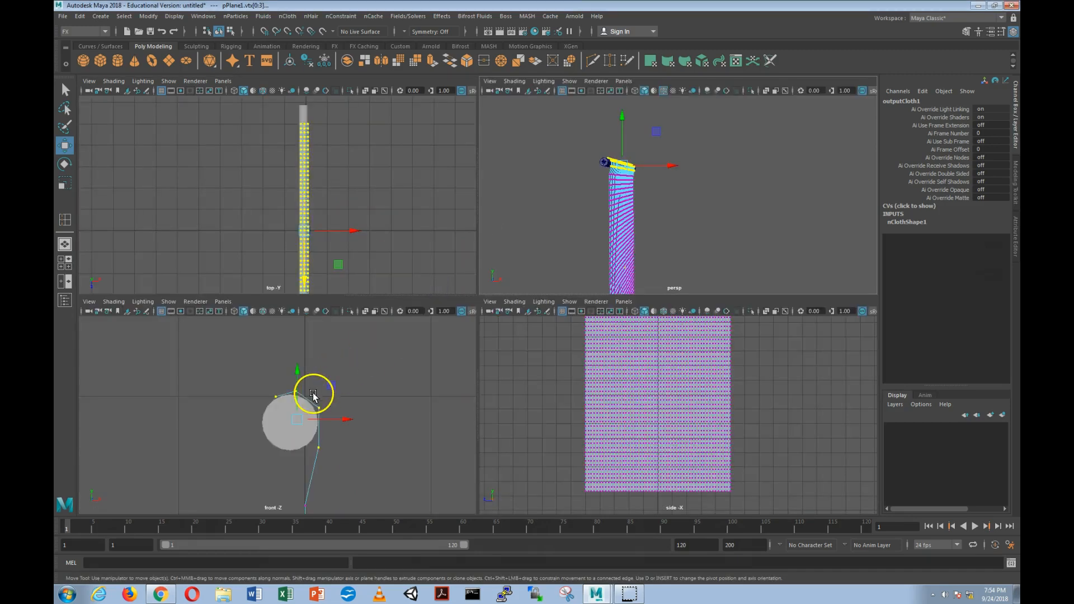
pyautogui.press('space')
pyautogui.click(392, 300)
pyautogui.moveTo(364, 207); pyautogui.dragTo(585, 347)
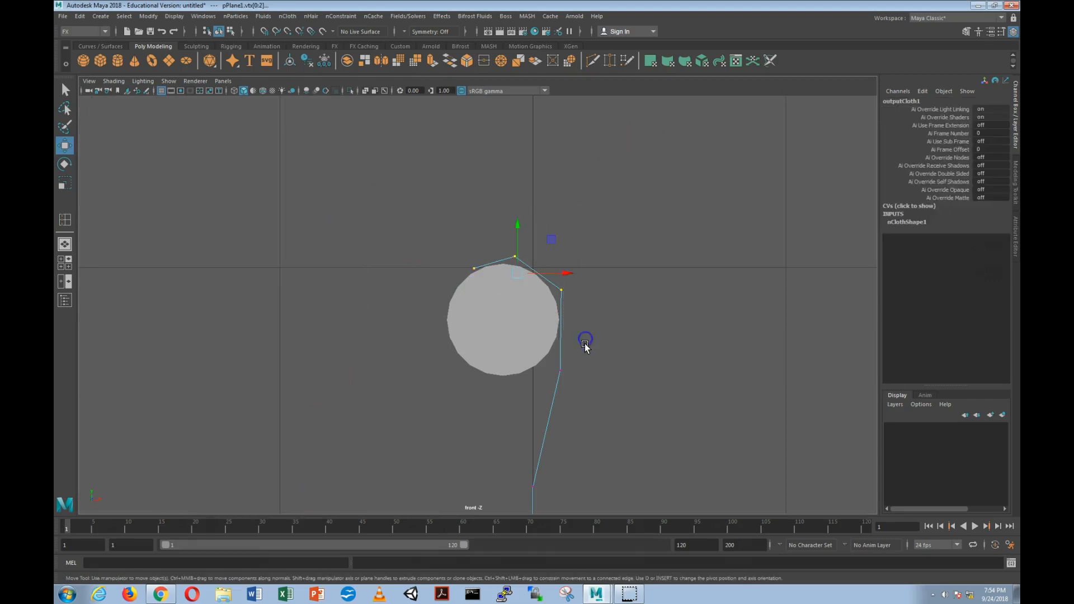
# - Add the cylinder rod to the selection of upper-edge cloth vertices in the perspective view
pyautogui.press('space')
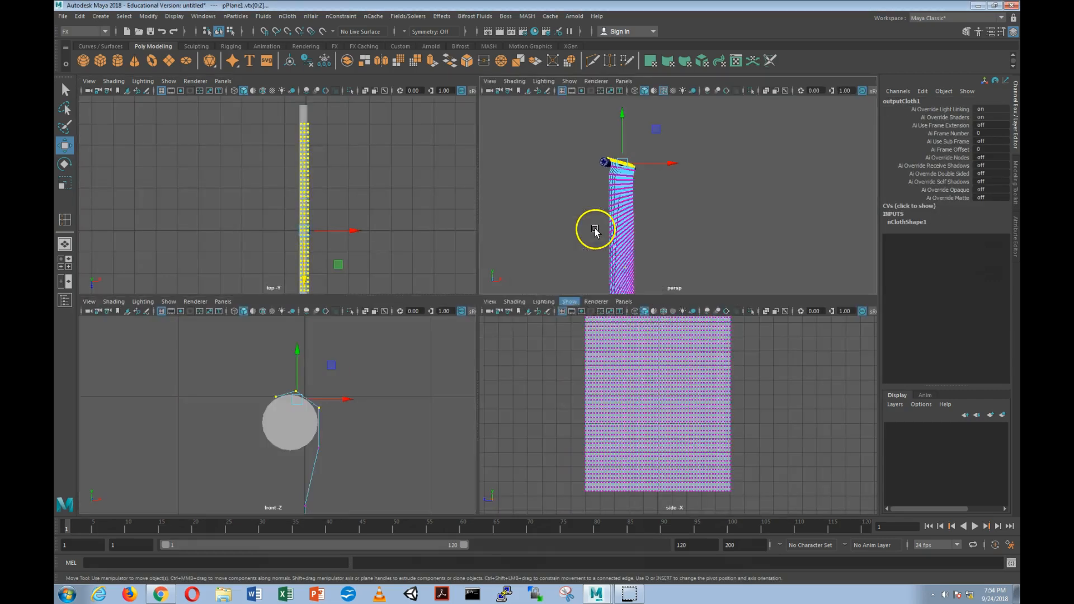
pyautogui.press('space')
pyautogui.keyDown('alt'); pyautogui.moveTo(528, 291); pyautogui.dragTo(391, 336); pyautogui.keyUp('alt')
pyautogui.keyDown('alt'); pyautogui.moveTo(499, 332); pyautogui.dragTo(300, 293); pyautogui.keyUp('alt')
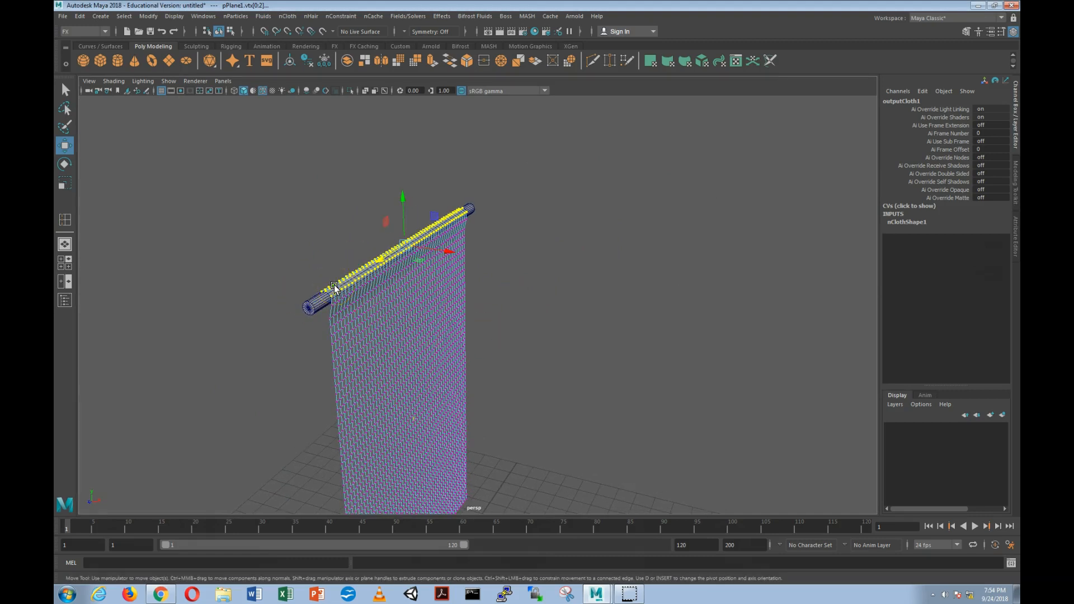
pyautogui.click(320, 308)
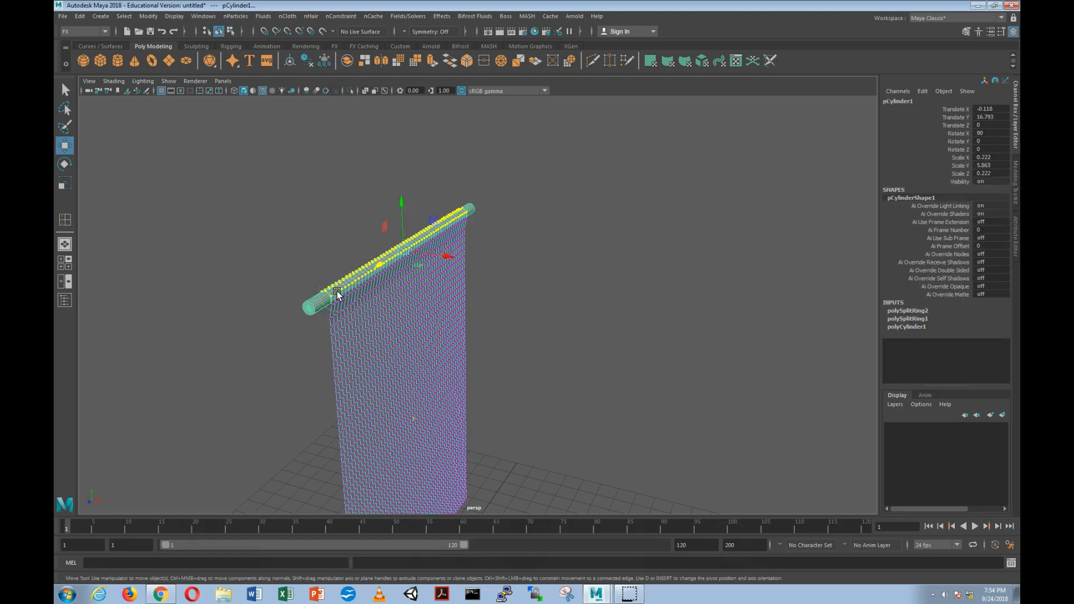
# - Constrain the selected upper-edge cloth vertices to the rod with a Component to Component nConstraint
pyautogui.click(338, 17)
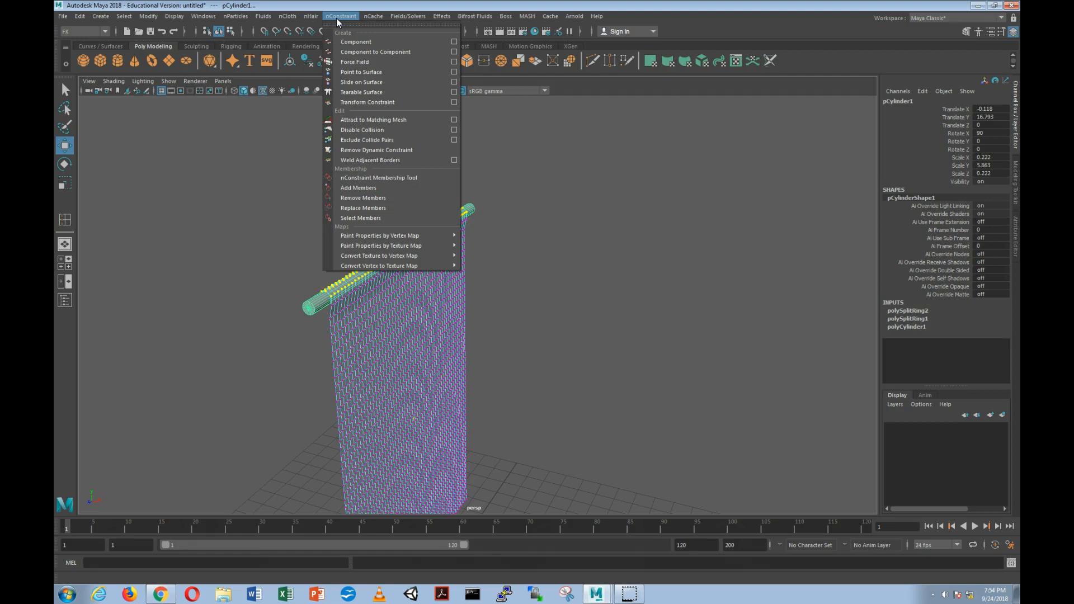
pyautogui.click(355, 43)
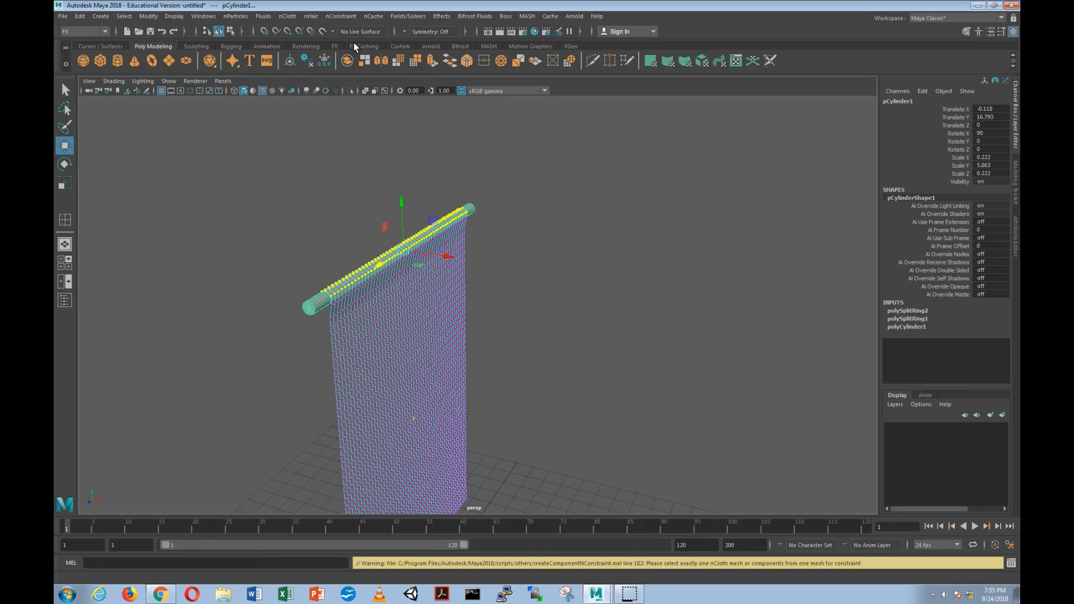
pyautogui.click(341, 15)
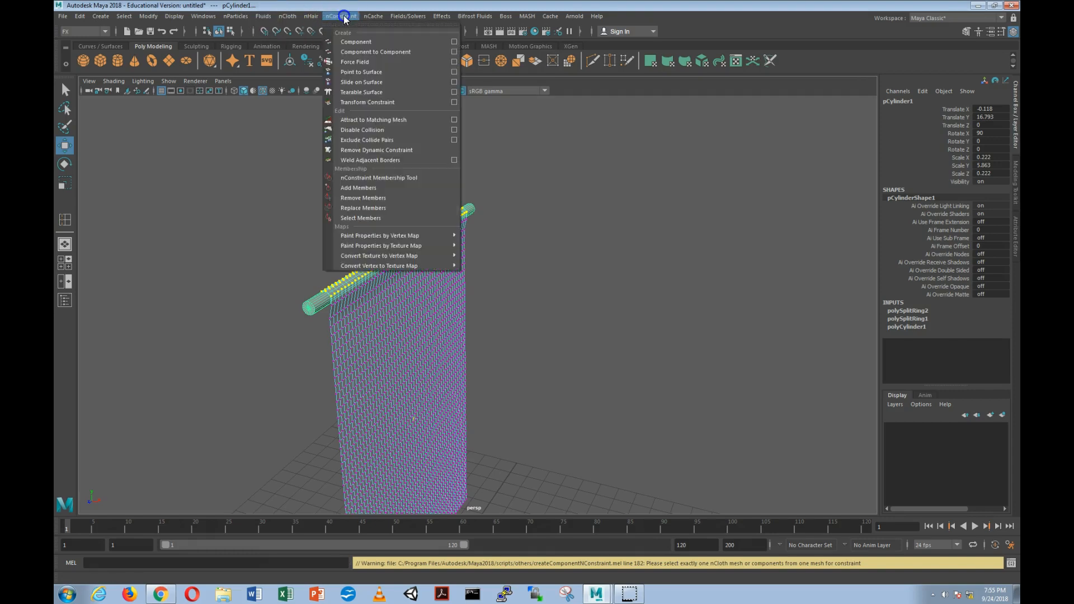
pyautogui.click(358, 51)
# - Scrub the simulation to frame 93 and inspect how the cloth's upper edge hangs from the rod
pyautogui.moveTo(537, 259)
pyautogui.keyDown('alt'); pyautogui.mouseDown()
pyautogui.moveTo(526, 251)
pyautogui.moveTo(530, 297)
pyautogui.moveTo(535, 265)
pyautogui.mouseUp(); pyautogui.keyUp('alt')
pyautogui.click(318, 208)
pyautogui.moveTo(81, 520); pyautogui.dragTo(684, 545)
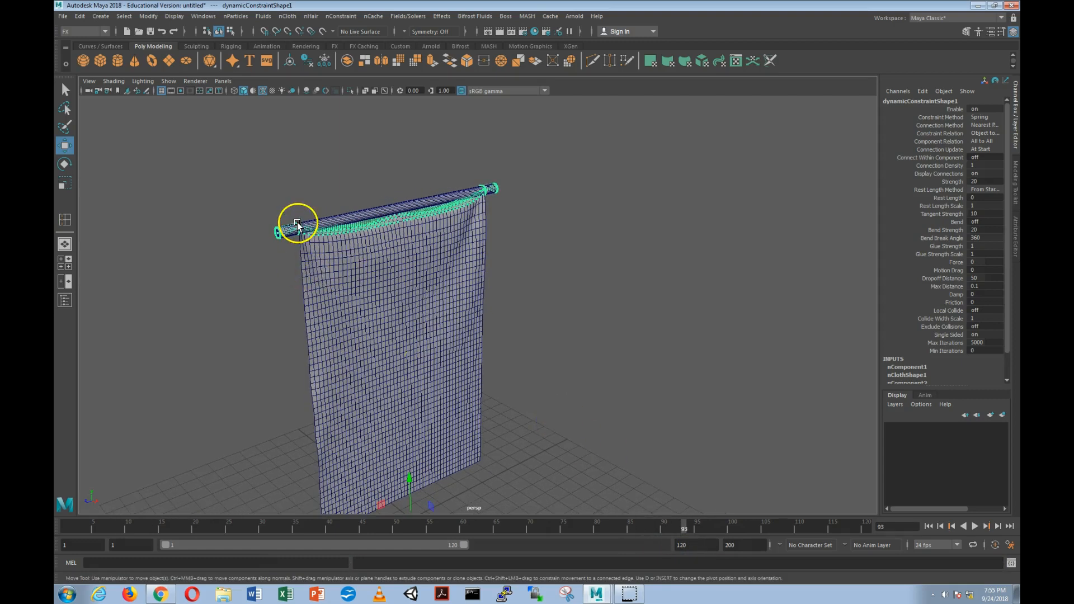
pyautogui.scroll(3, 297, 225)
pyautogui.click(617, 240)
pyautogui.keyDown('alt'); pyautogui.moveTo(617, 240); pyautogui.dragTo(539, 252); pyautogui.keyUp('alt')
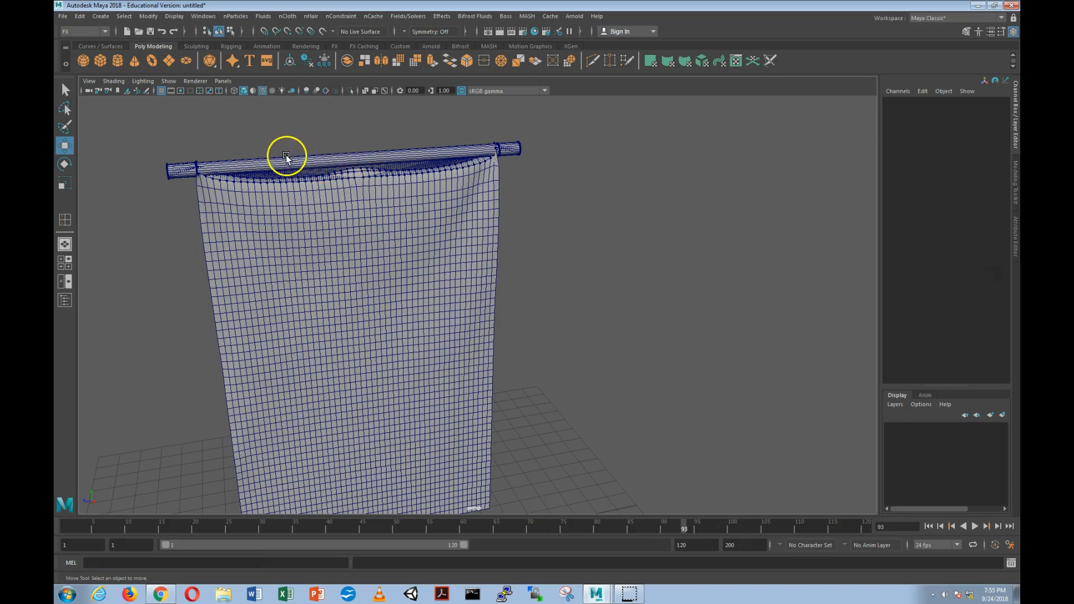
# - Undo the timeline scrub and the Component to Component constraint between the cloth and the rod
pyautogui.click(312, 164)
pyautogui.hotkey('alt', 'shift', 'v')
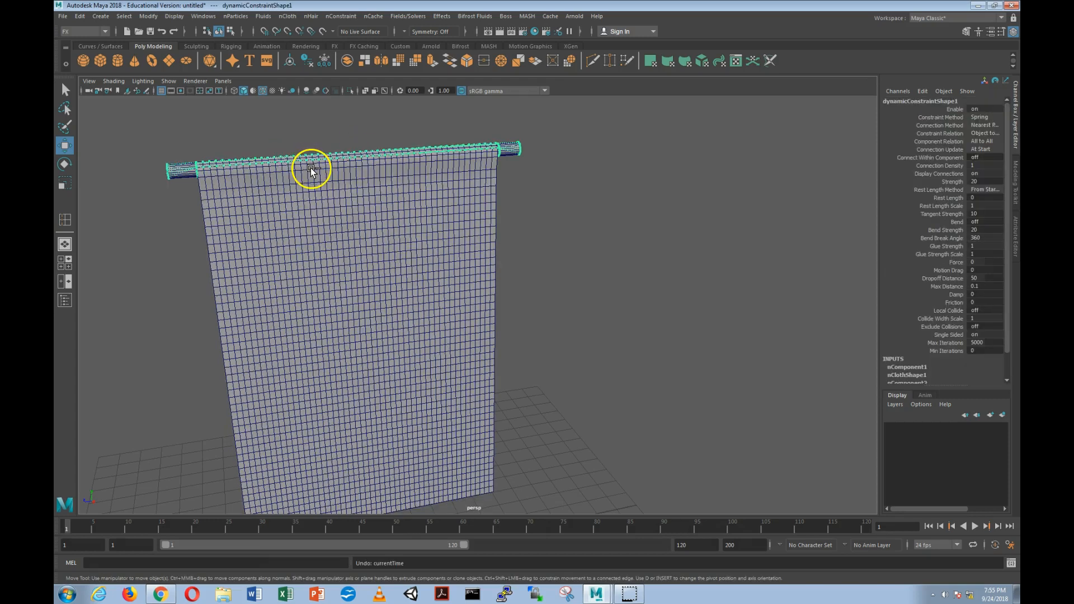
pyautogui.click(312, 168)
# - Insert an edge loop around the rod about one third of the way across the cloth's width
pyautogui.keyDown('alt'); pyautogui.moveTo(293, 216); pyautogui.dragTo(581, 220); pyautogui.keyUp('alt')
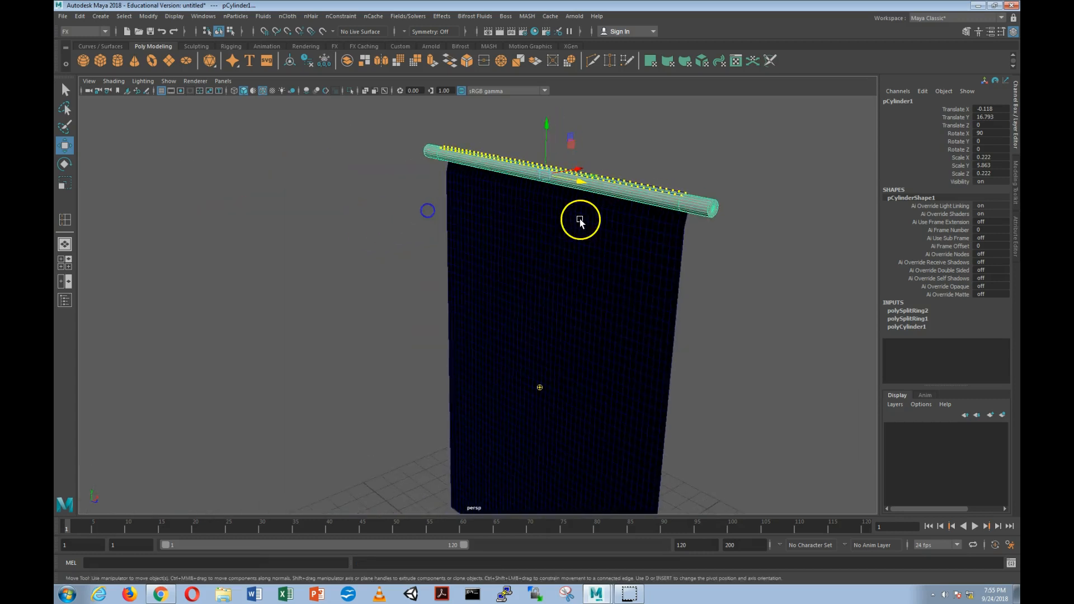
pyautogui.keyDown('alt'); pyautogui.moveTo(580, 220); pyautogui.dragTo(518, 243, button='middle'); pyautogui.keyUp('alt')
pyautogui.moveTo(549, 225); pyautogui.dragTo(593, 209, button='right')
pyautogui.click(695, 189)
pyautogui.click(615, 242)
pyautogui.keyDown('alt'); pyautogui.moveTo(569, 255); pyautogui.dragTo(613, 250); pyautogui.keyUp('alt')
pyautogui.keyDown('shift'); pyautogui.moveTo(414, 189); pyautogui.dragTo(358, 204, button='right'); pyautogui.keyUp('shift')
pyautogui.scroll(5, 475, 244)
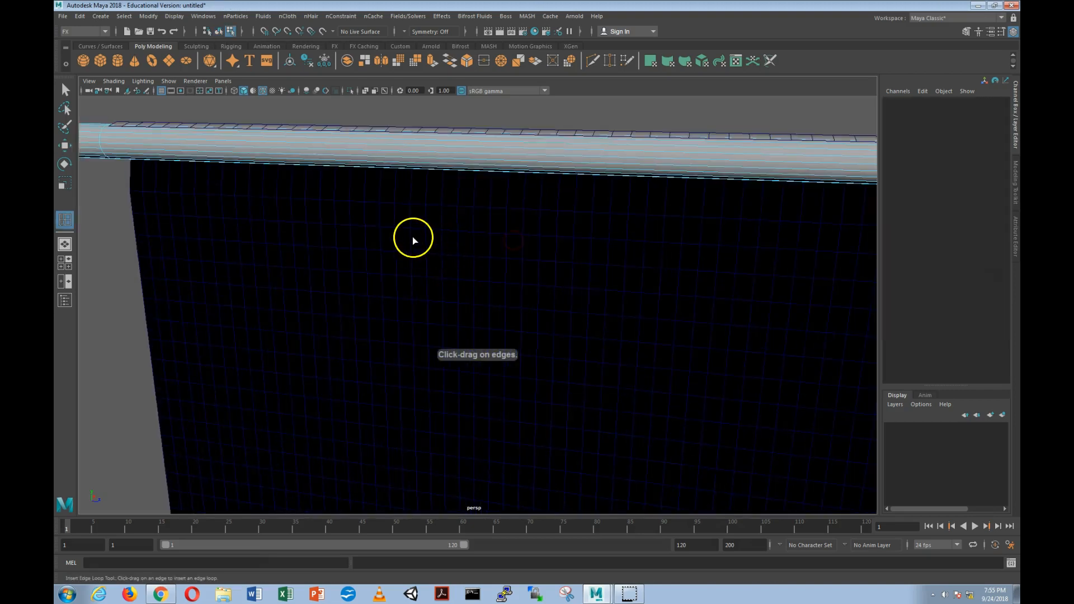
pyautogui.moveTo(353, 155); pyautogui.dragTo(353, 149)
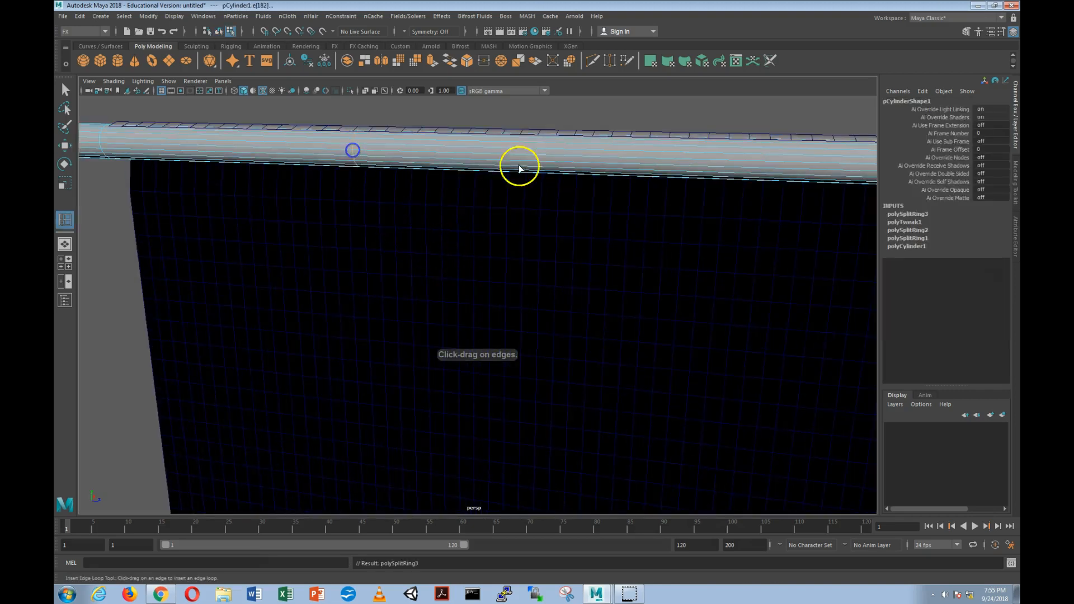
# - Insert a second edge loop around the rod about two thirds of the way across the cloth's width
pyautogui.scroll(-3, 587, 171)
pyautogui.keyDown('alt'); pyautogui.moveTo(648, 206); pyautogui.dragTo(631, 202); pyautogui.keyUp('alt')
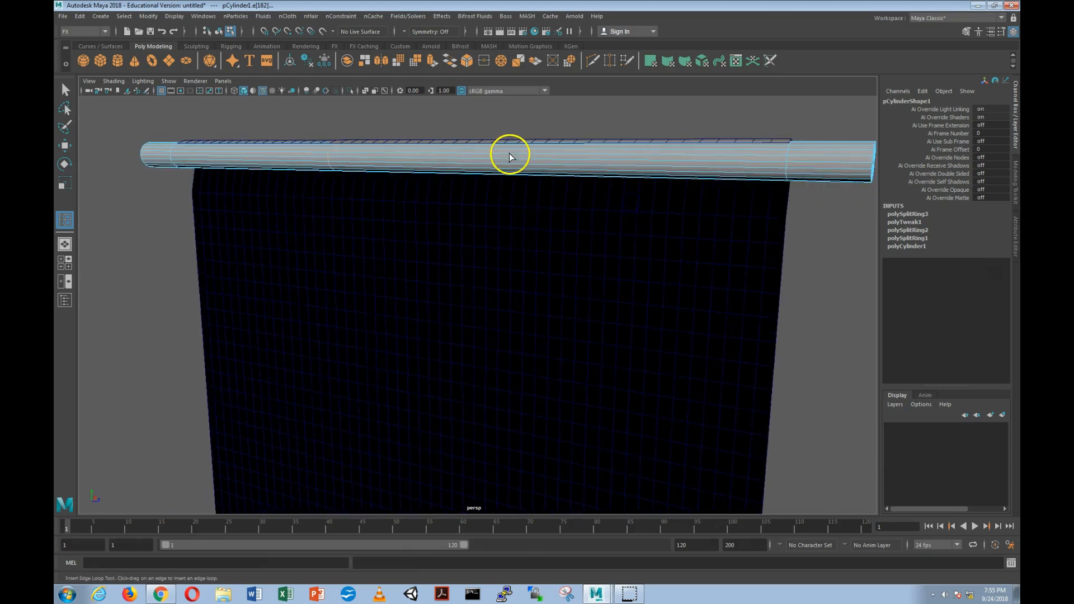
pyautogui.moveTo(518, 163); pyautogui.dragTo(524, 164)
pyautogui.keyDown('alt'); pyautogui.moveTo(625, 168); pyautogui.dragTo(503, 193); pyautogui.keyUp('alt')
pyautogui.scroll(-3, 547, 264)
pyautogui.keyDown('alt'); pyautogui.moveTo(548, 265); pyautogui.dragTo(594, 278, button='middle'); pyautogui.keyUp('alt')
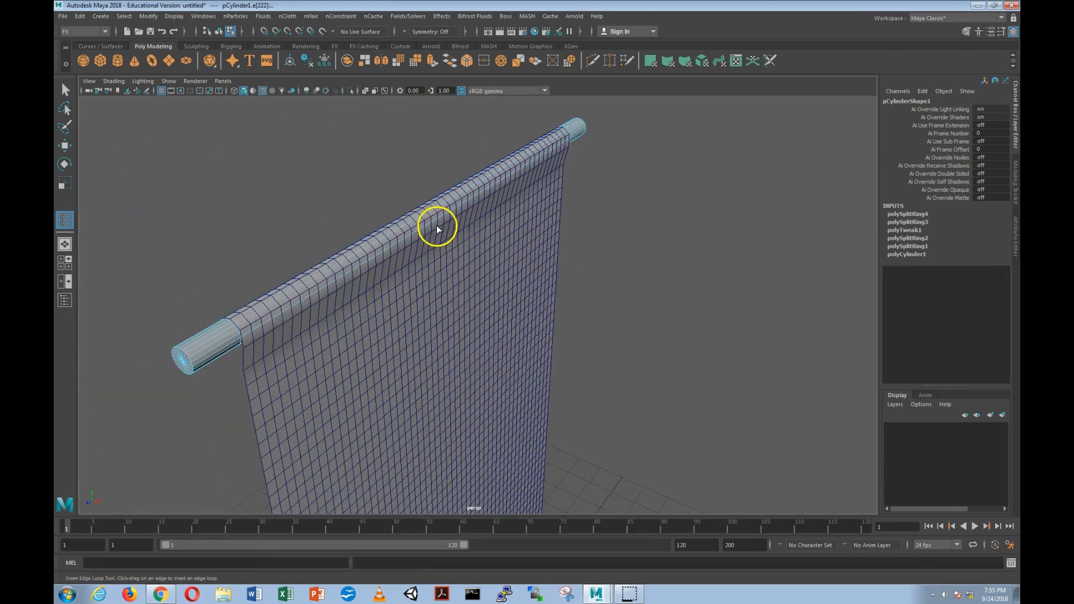
# - Return to object selection, pick the cloth plane and select its top three vertex rows over the rod in the front view
pyautogui.press('w')
pyautogui.moveTo(208, 271); pyautogui.dragTo(252, 256, button='right')
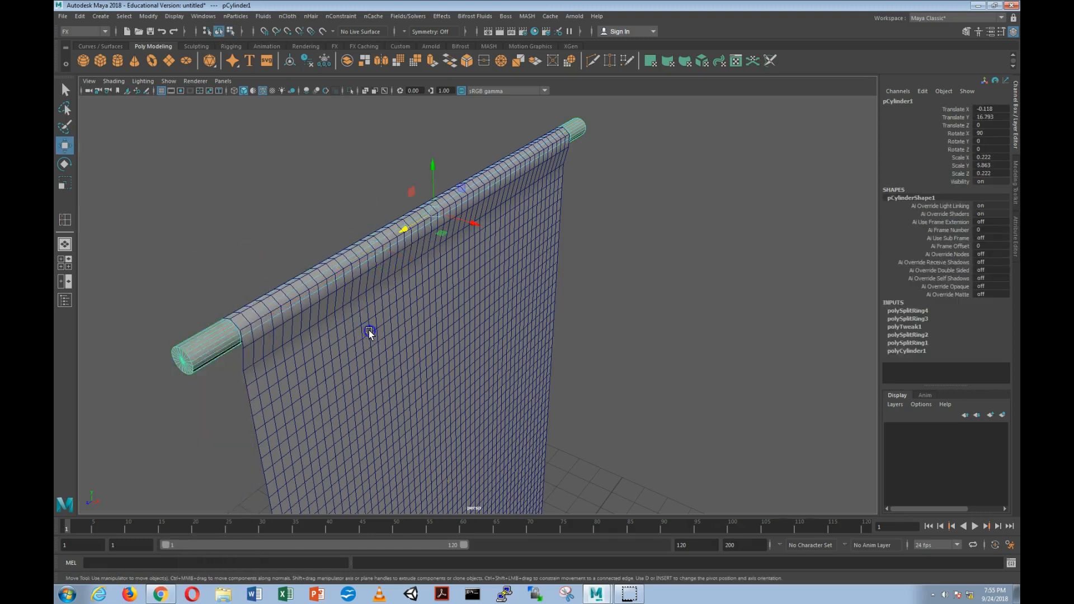
pyautogui.click(391, 327)
pyautogui.keyDown('alt'); pyautogui.moveTo(391, 328); pyautogui.dragTo(417, 287); pyautogui.keyUp('alt')
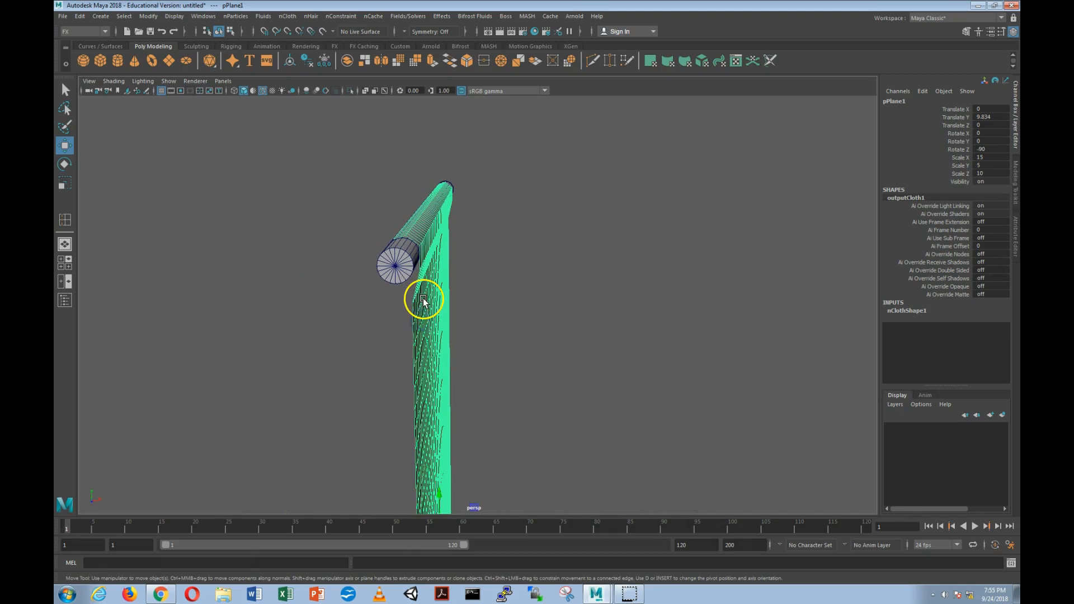
pyautogui.press('space')
pyautogui.press('space')
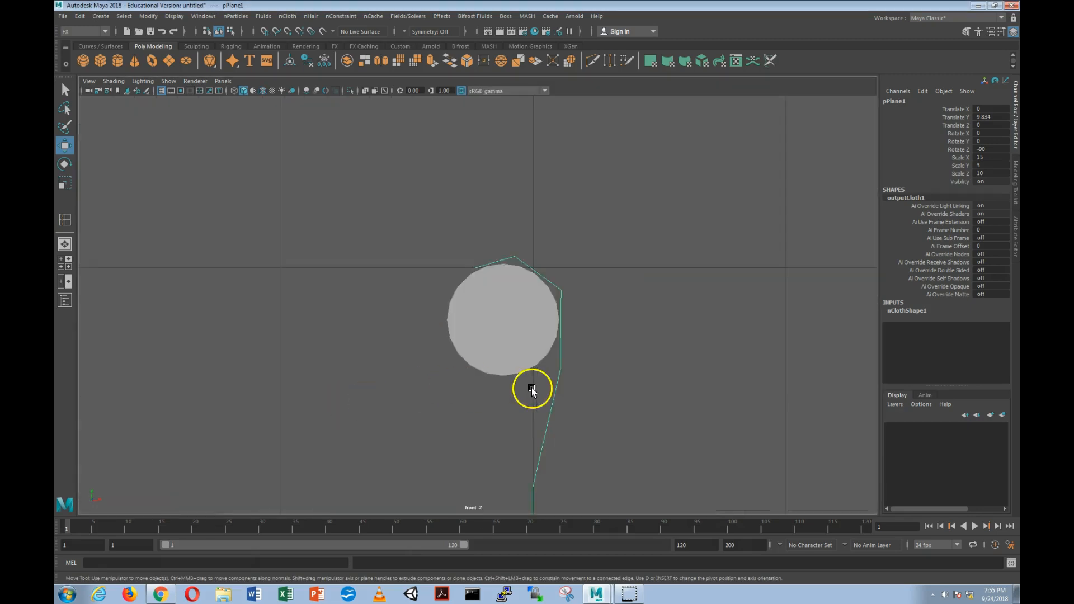
pyautogui.moveTo(563, 374); pyautogui.dragTo(526, 271, button='right')
pyautogui.moveTo(413, 224); pyautogui.dragTo(592, 324)
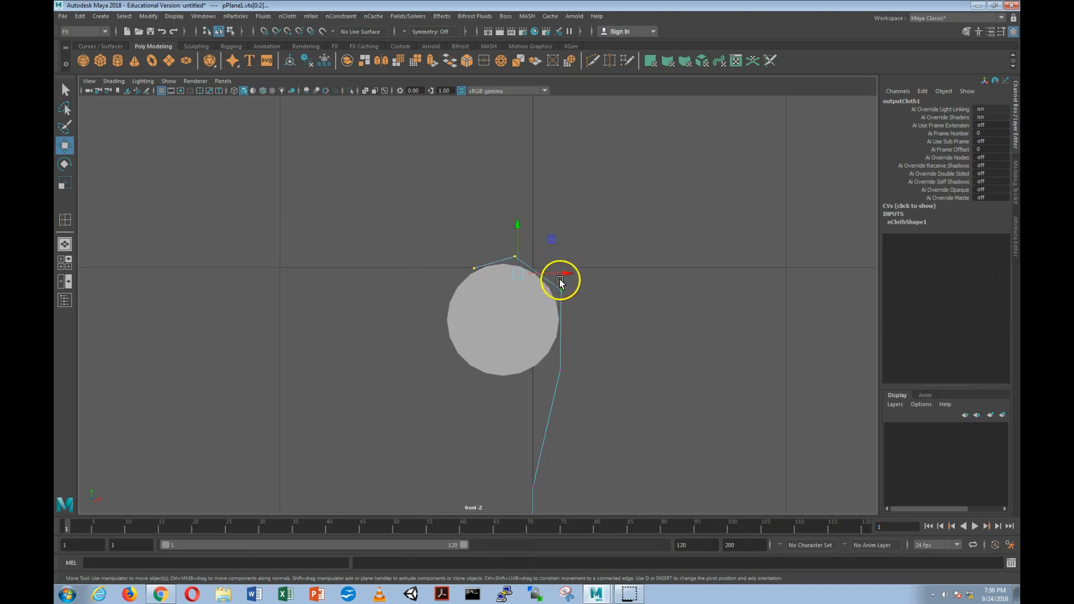
# - Add the rod to the vertex selection in the perspective view and create a Component to Component nConstraint between them
pyautogui.press('space')
pyautogui.press('space')
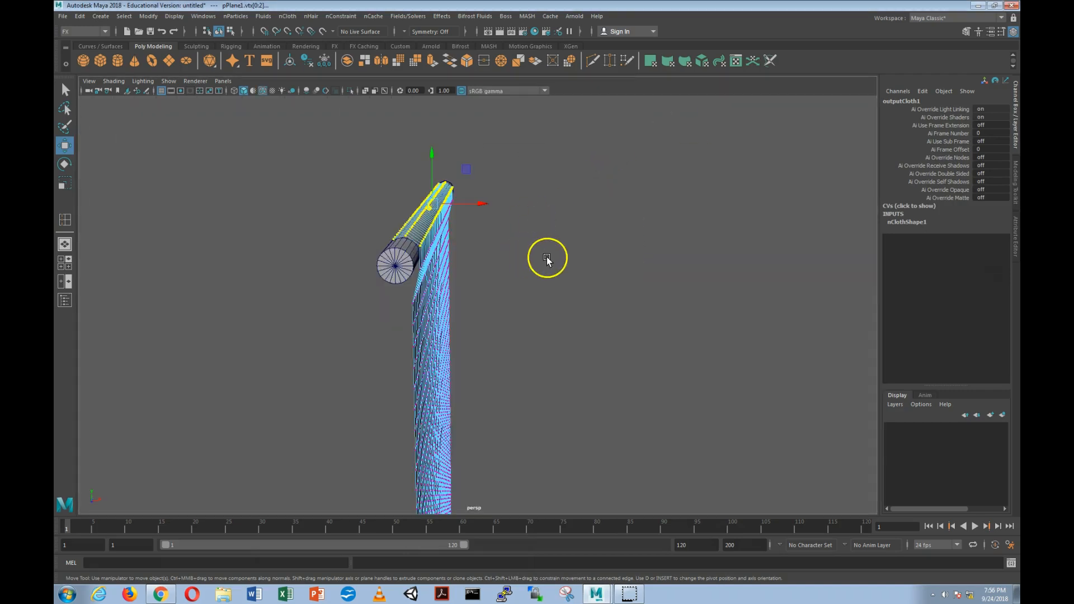
pyautogui.press('f')
pyautogui.keyDown('alt'); pyautogui.moveTo(543, 259); pyautogui.dragTo(529, 264); pyautogui.keyUp('alt')
pyautogui.press('super')
pyautogui.click(277, 347)
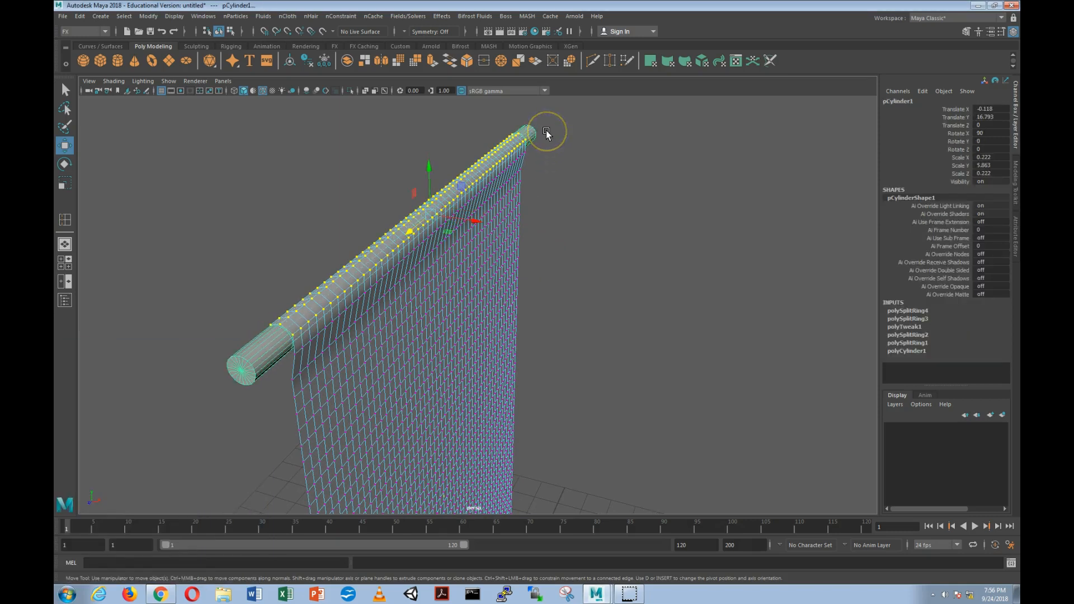
pyautogui.click(342, 17)
pyautogui.click(351, 52)
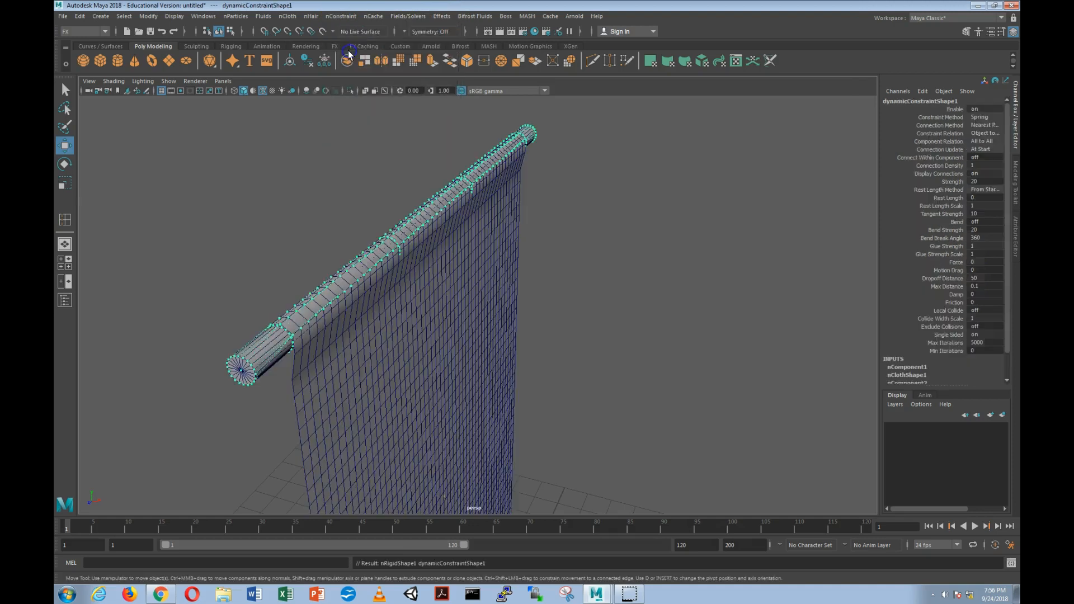
# - Scrub the timeline to frame 89 and back to frame 50 to preview the newly constrained cloth
pyautogui.keyDown('alt'); pyautogui.moveTo(630, 358); pyautogui.dragTo(595, 360); pyautogui.keyUp('alt')
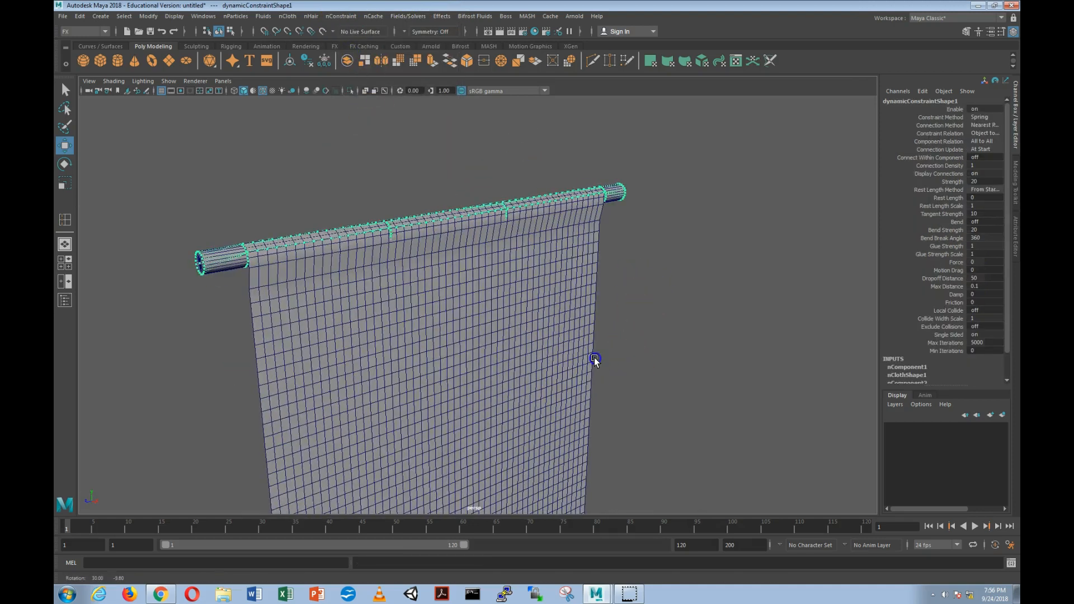
pyautogui.keyDown('alt'); pyautogui.moveTo(594, 360); pyautogui.dragTo(627, 381, button='right'); pyautogui.keyUp('alt')
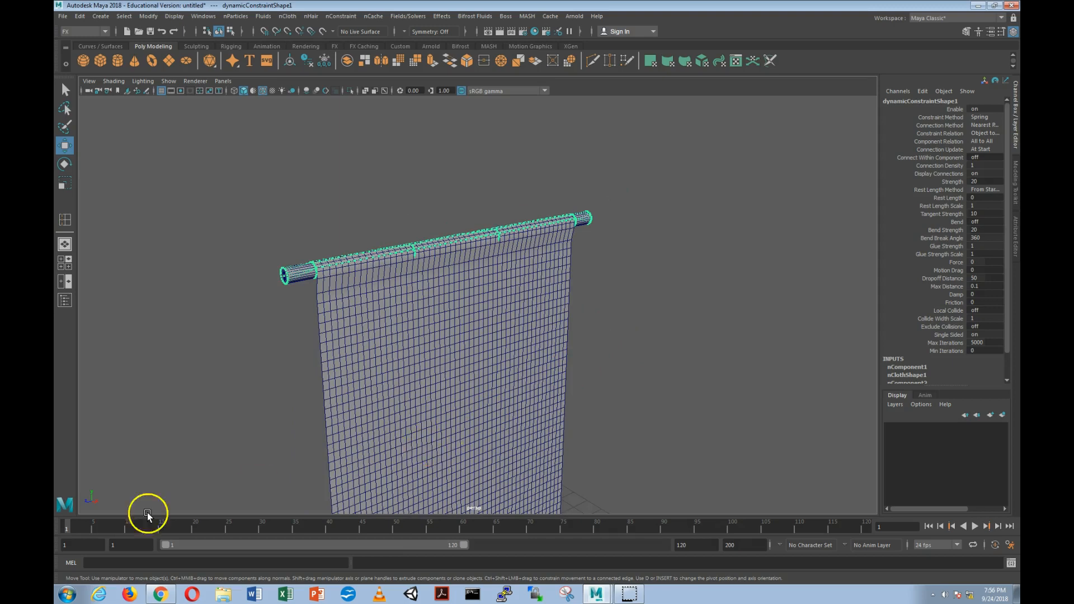
pyautogui.moveTo(69, 526); pyautogui.dragTo(649, 533)
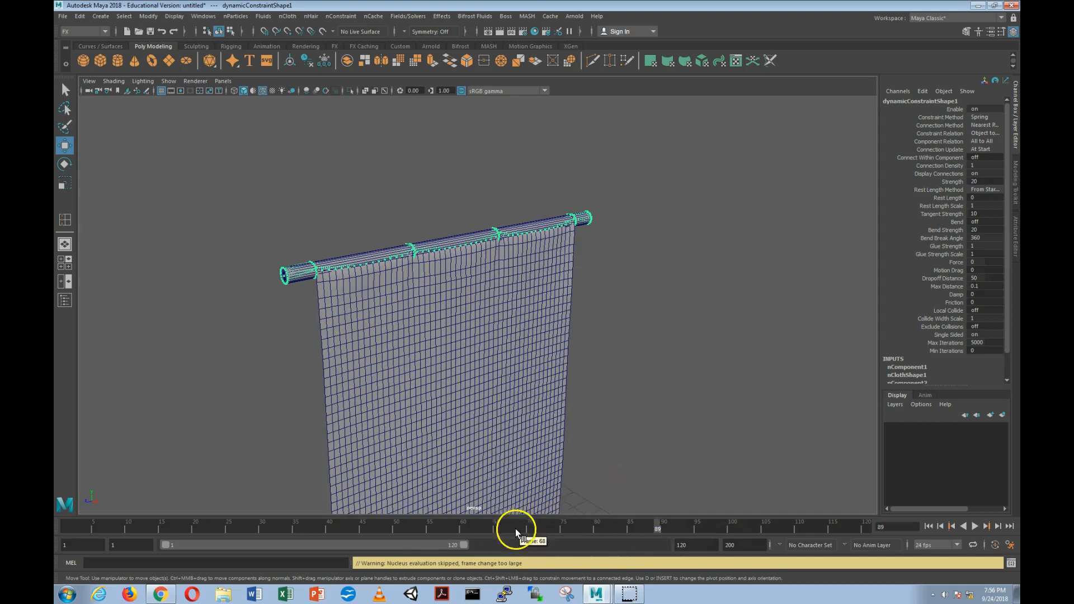
pyautogui.click(396, 529)
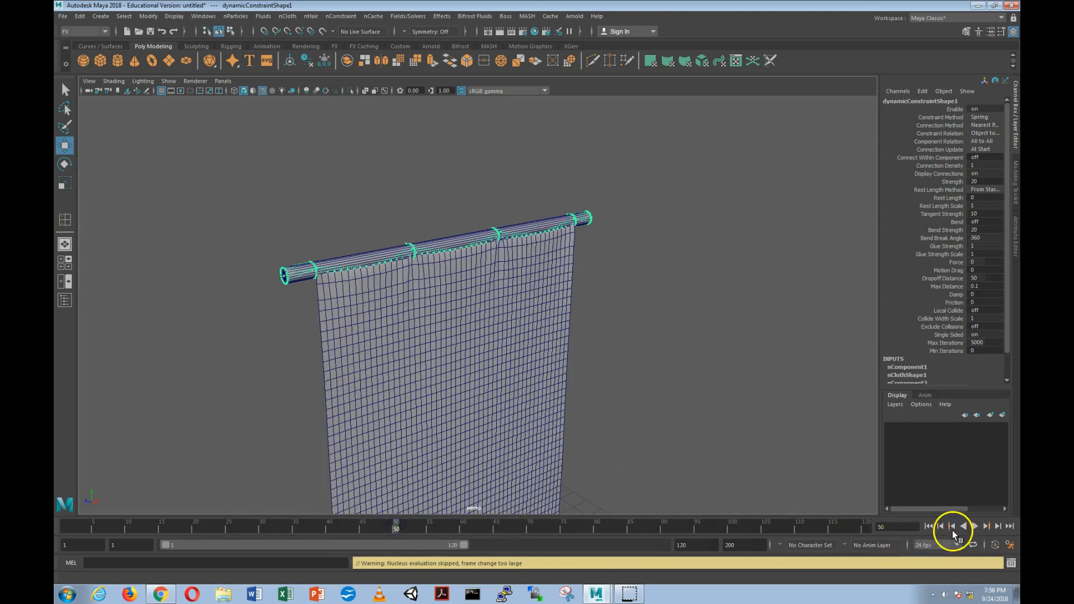
# - Play the cloth simulation, stop it at frame 50, inspect the draping around the whole curtain and return to frame 1
pyautogui.click(976, 526)
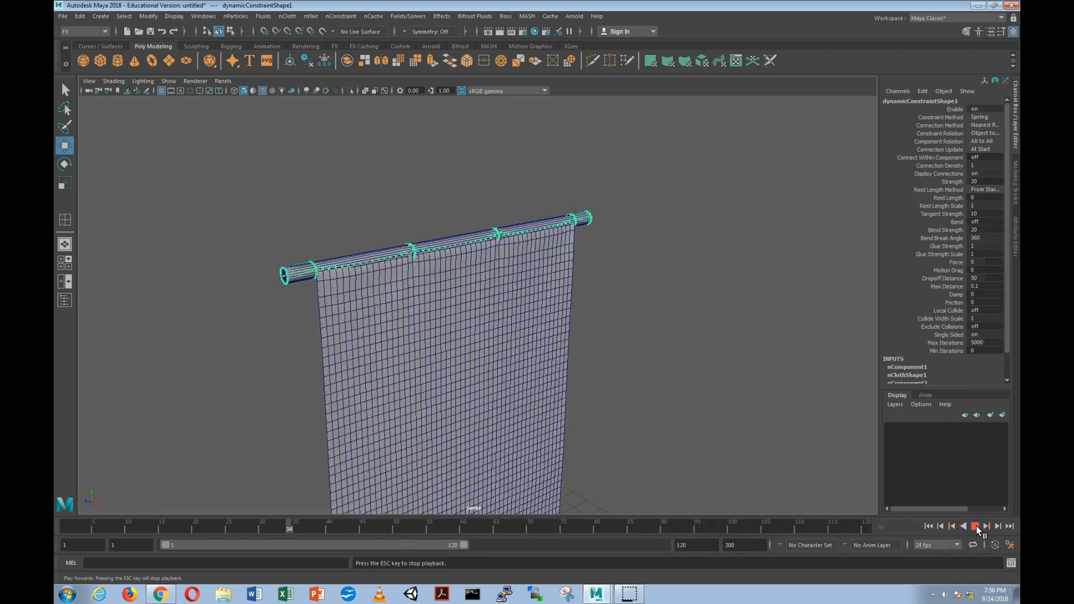
pyautogui.click(976, 526)
pyautogui.keyDown('alt'); pyautogui.moveTo(644, 427); pyautogui.dragTo(571, 393); pyautogui.keyUp('alt')
pyautogui.keyDown('alt'); pyautogui.moveTo(585, 393); pyautogui.dragTo(561, 263, button='middle'); pyautogui.keyUp('alt')
pyautogui.scroll(-3, 561, 300)
pyautogui.keyDown('alt'); pyautogui.moveTo(561, 302); pyautogui.dragTo(577, 268); pyautogui.keyUp('alt')
pyautogui.click(583, 318)
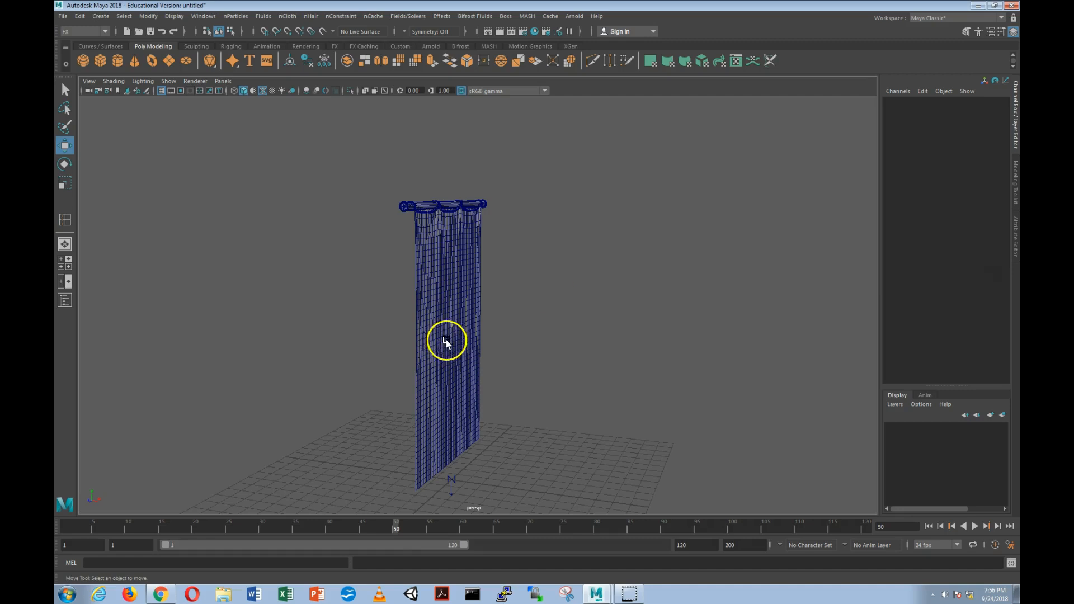
pyautogui.click(929, 527)
# - Select the cloth plane and look through the attributes of its nCloth, plane history, output shape and shading nodes
pyautogui.click(457, 334)
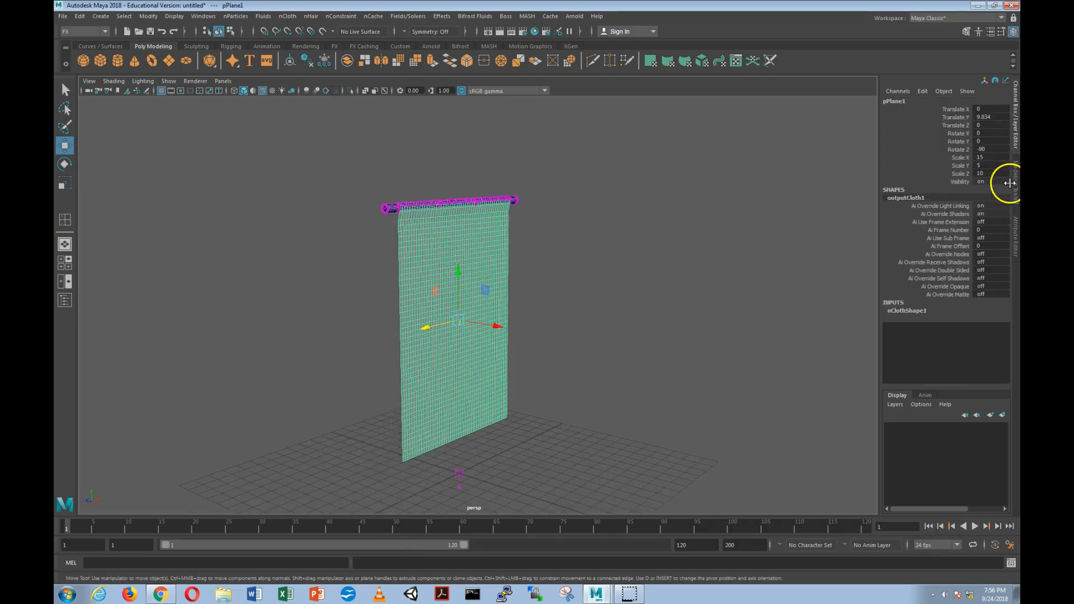
pyautogui.click(1018, 227)
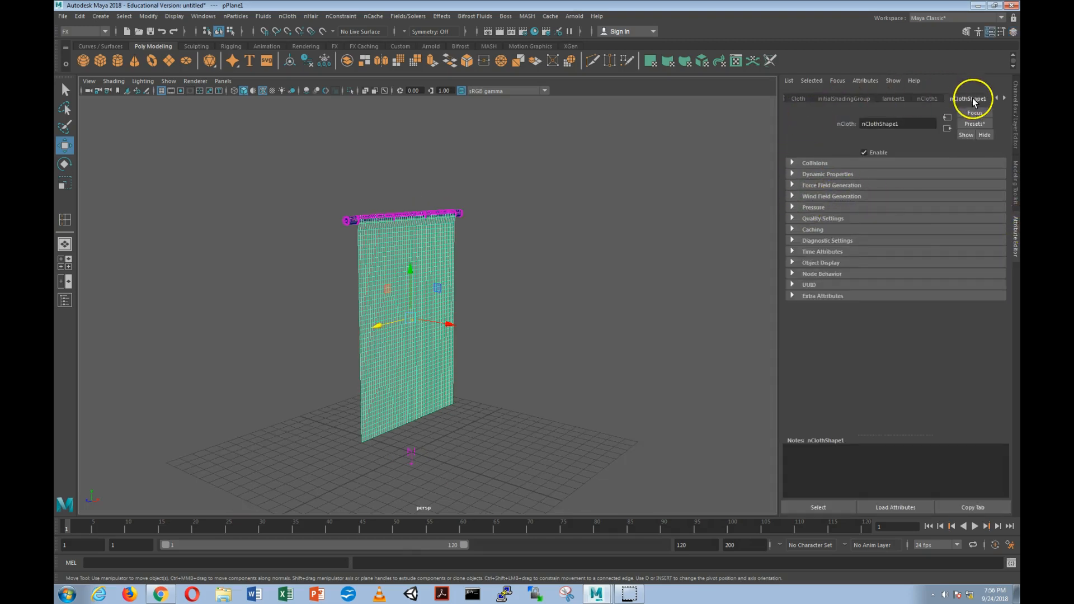
pyautogui.click(928, 99)
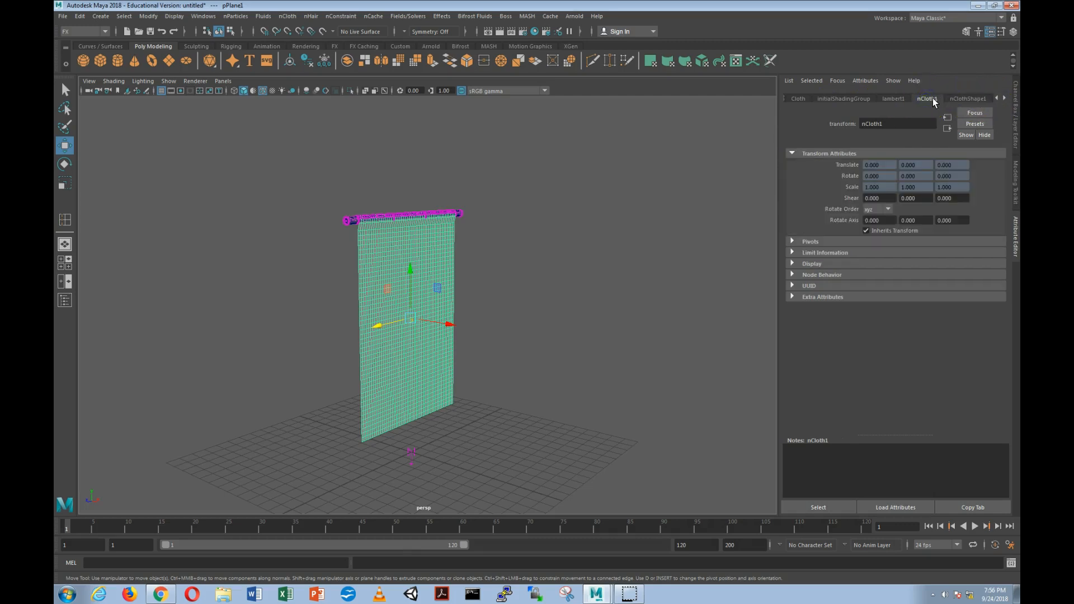
pyautogui.click(898, 104)
pyautogui.click(998, 99)
pyautogui.click(924, 99)
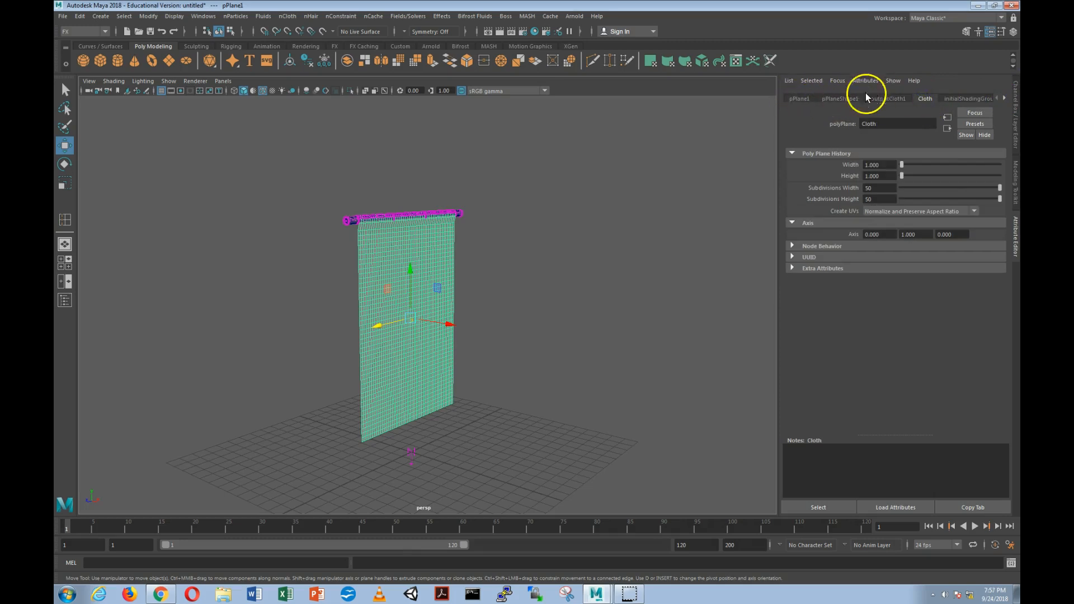
pyautogui.click(865, 94)
pyautogui.click(838, 99)
pyautogui.click(888, 99)
pyautogui.click(926, 98)
pyautogui.click(955, 101)
pyautogui.click(1005, 99)
pyautogui.click(1005, 99)
pyautogui.click(1005, 99)
pyautogui.click(1005, 99)
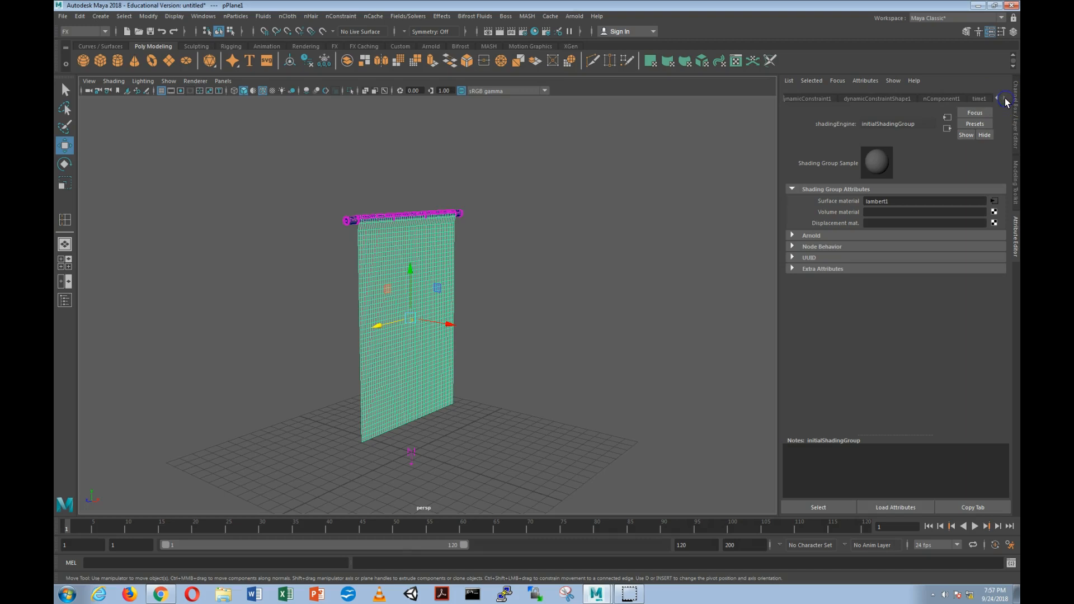
# - Examine the connection, strength, rest length and dropoff settings of dynamicConstraintShape1
pyautogui.click(883, 98)
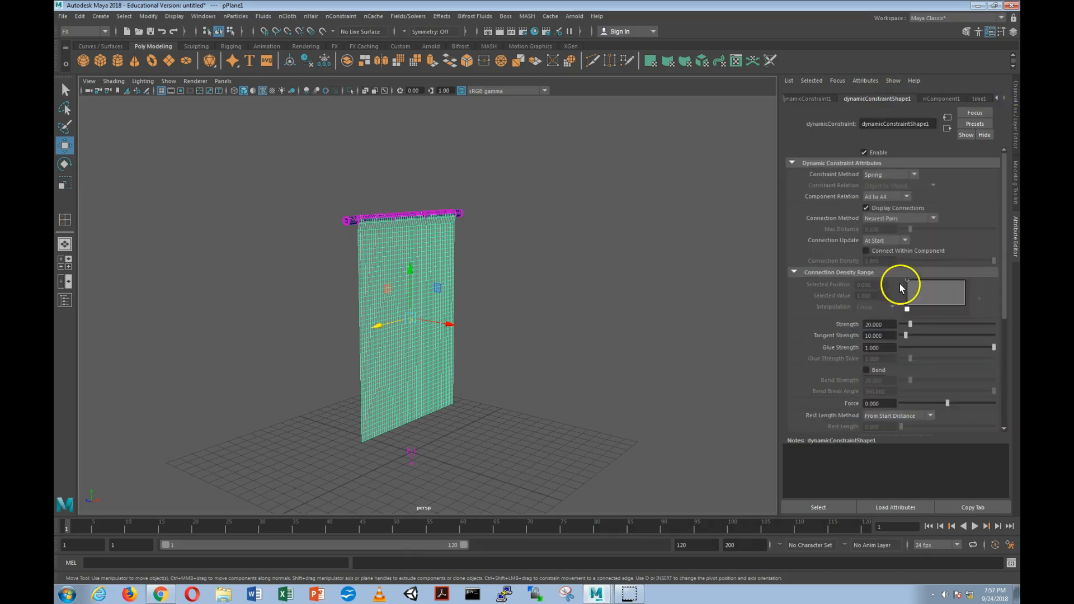
pyautogui.scroll(-2, 900, 283)
pyautogui.scroll(-3, 899, 284)
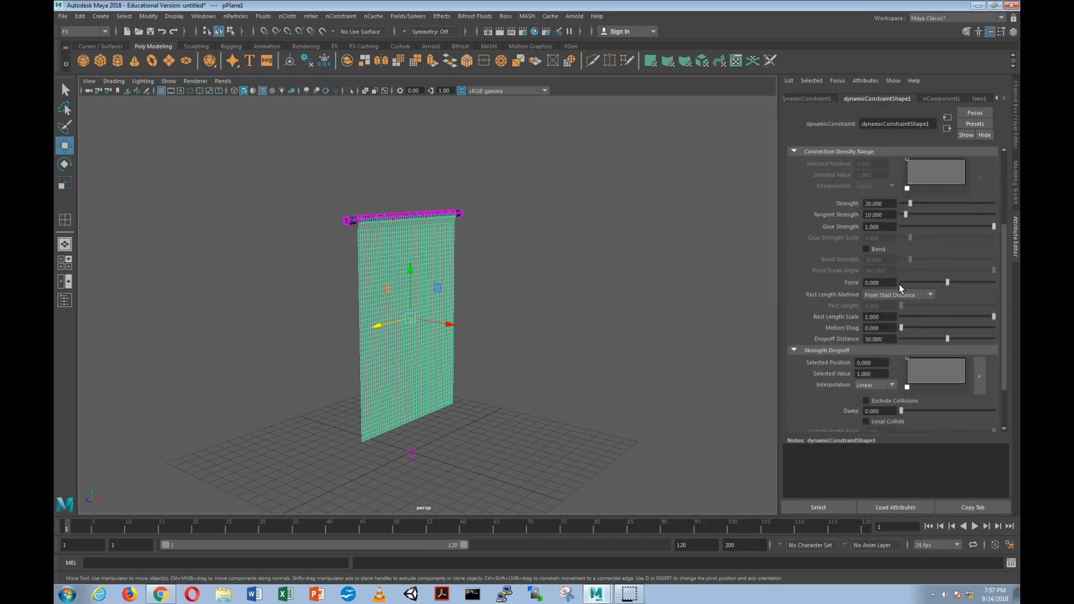
pyautogui.click(876, 302)
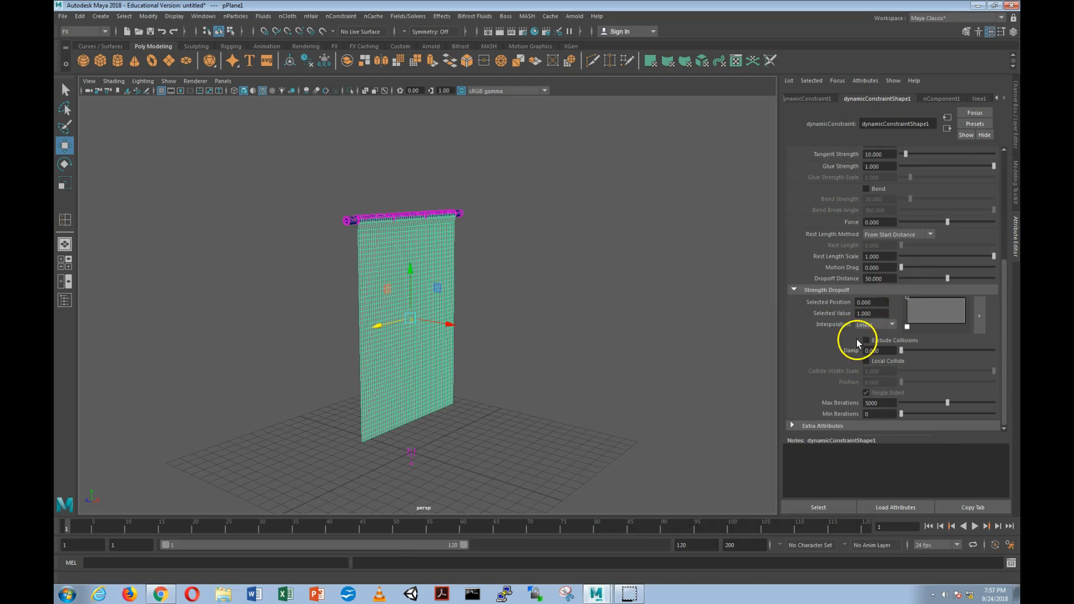
pyautogui.scroll(6, 857, 336)
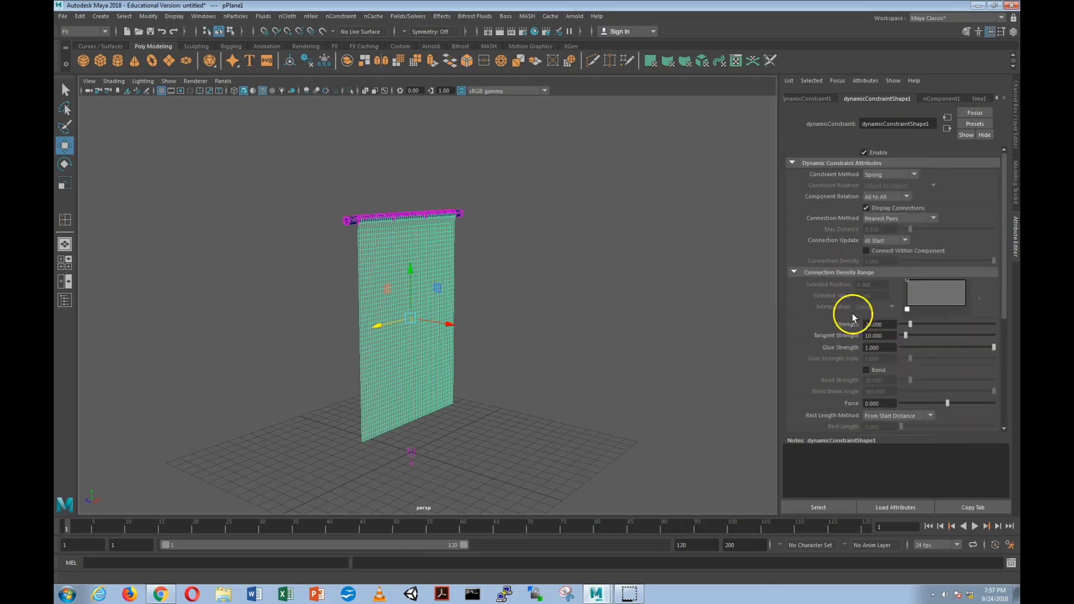
# - Examine the gravity, wind and ground plane settings of the nucleus1 solver
pyautogui.click(808, 99)
pyautogui.click(786, 100)
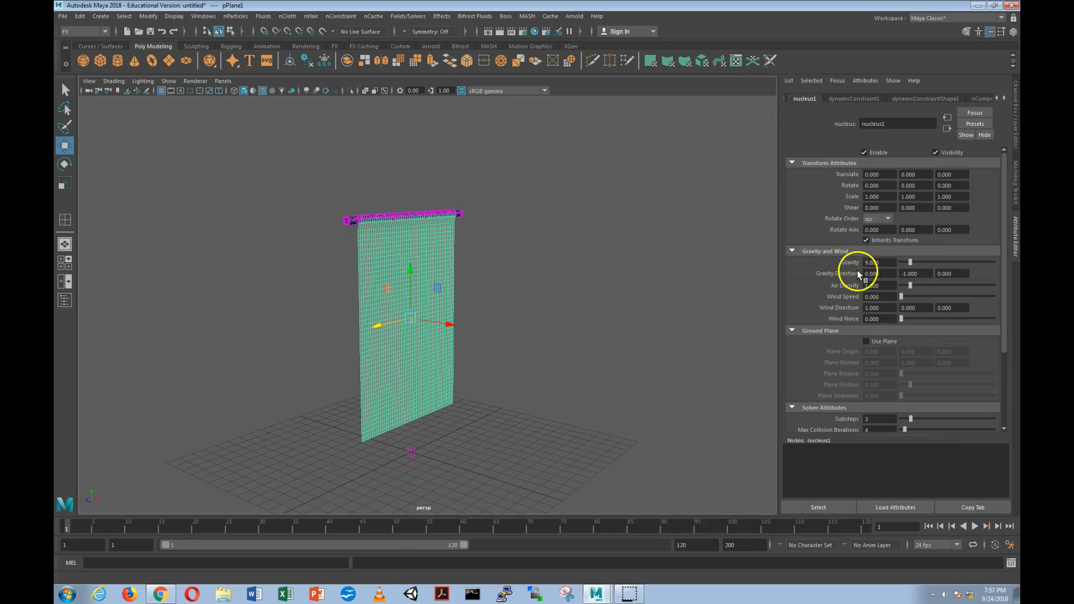
pyautogui.click(997, 99)
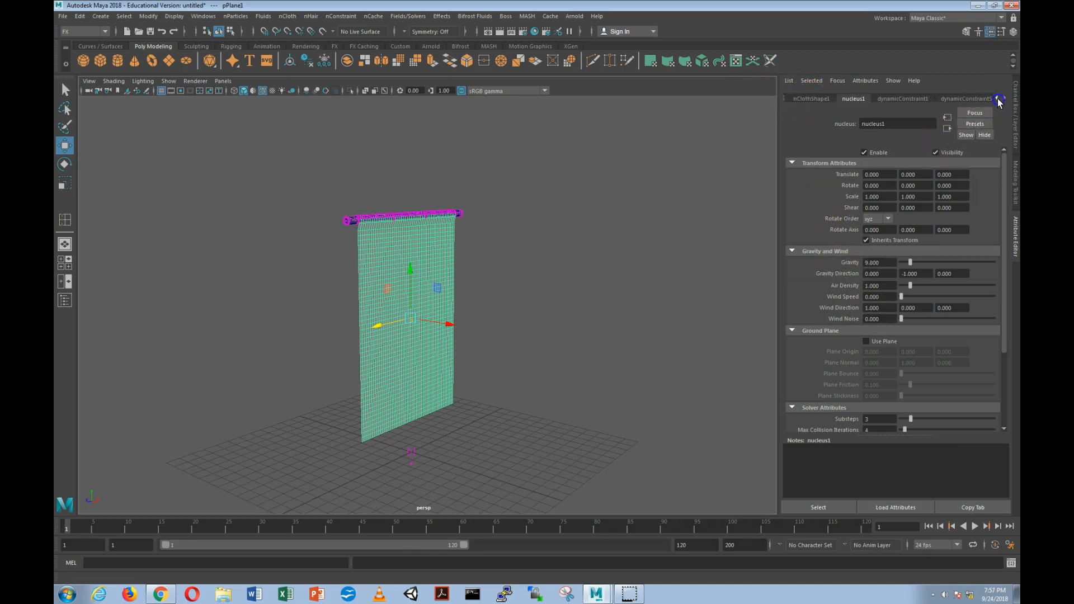
# - Look through the Collisions, Wind Field Generation, Force Field Generation and Dynamic Properties settings of nClothShape1
pyautogui.click(845, 99)
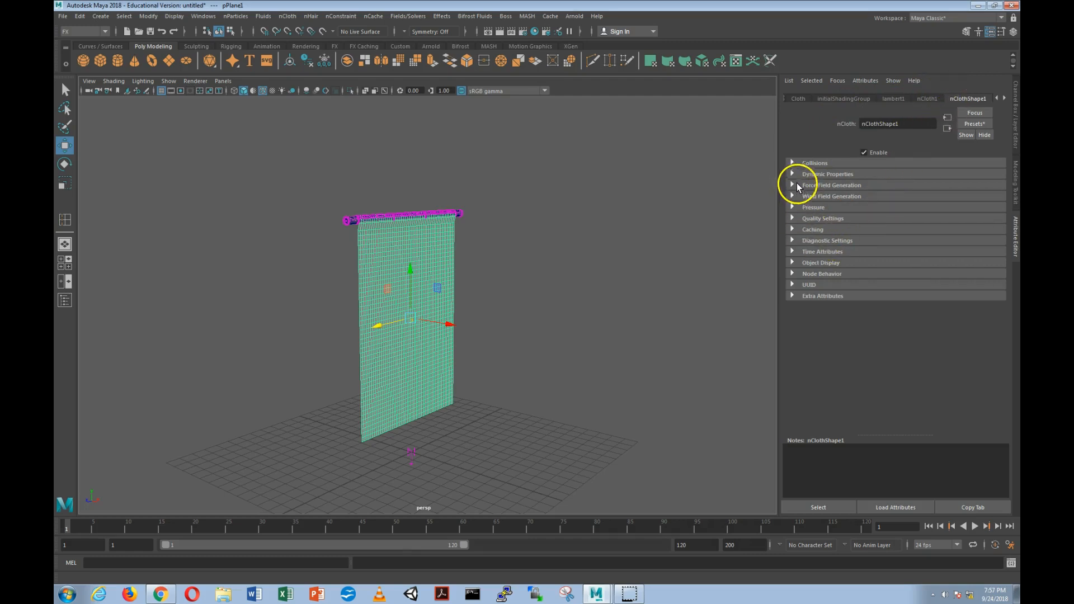
pyautogui.click(793, 163)
pyautogui.click(793, 163)
pyautogui.click(793, 196)
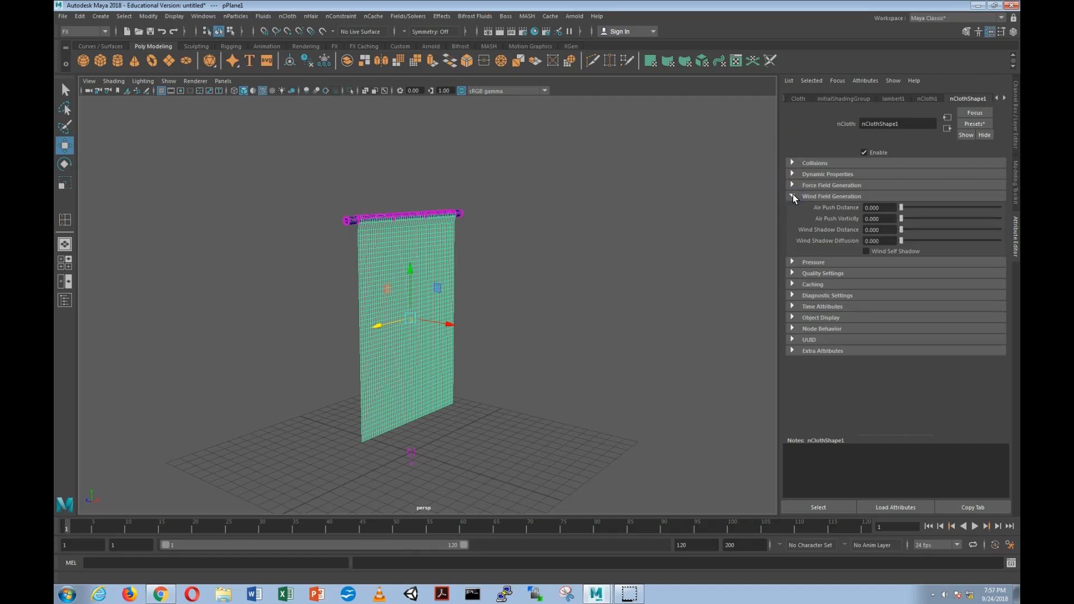
pyautogui.click(793, 197)
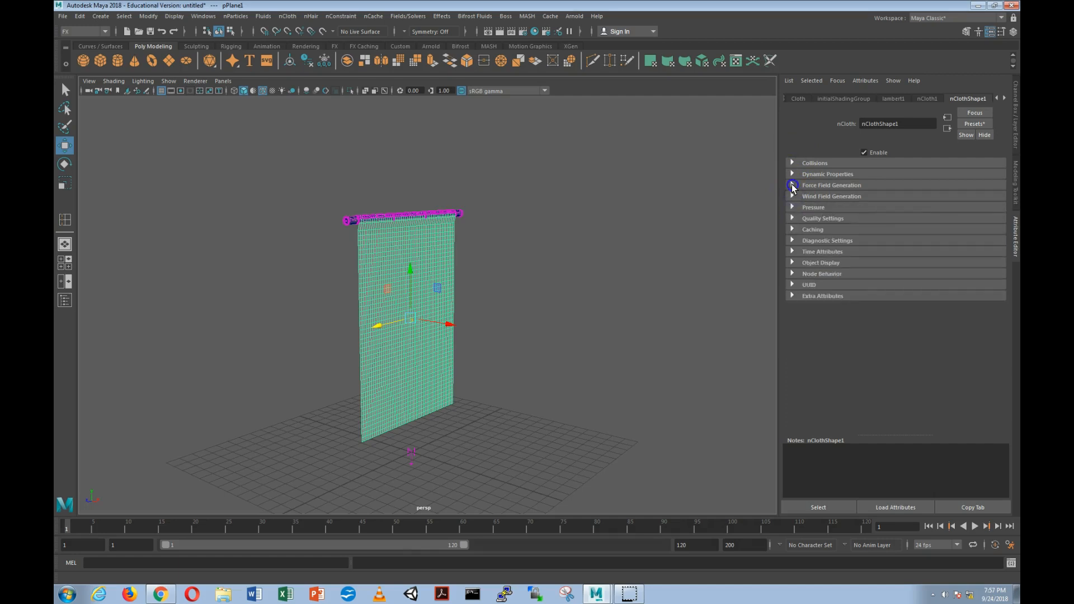
pyautogui.click(793, 185)
pyautogui.click(792, 185)
pyautogui.click(793, 174)
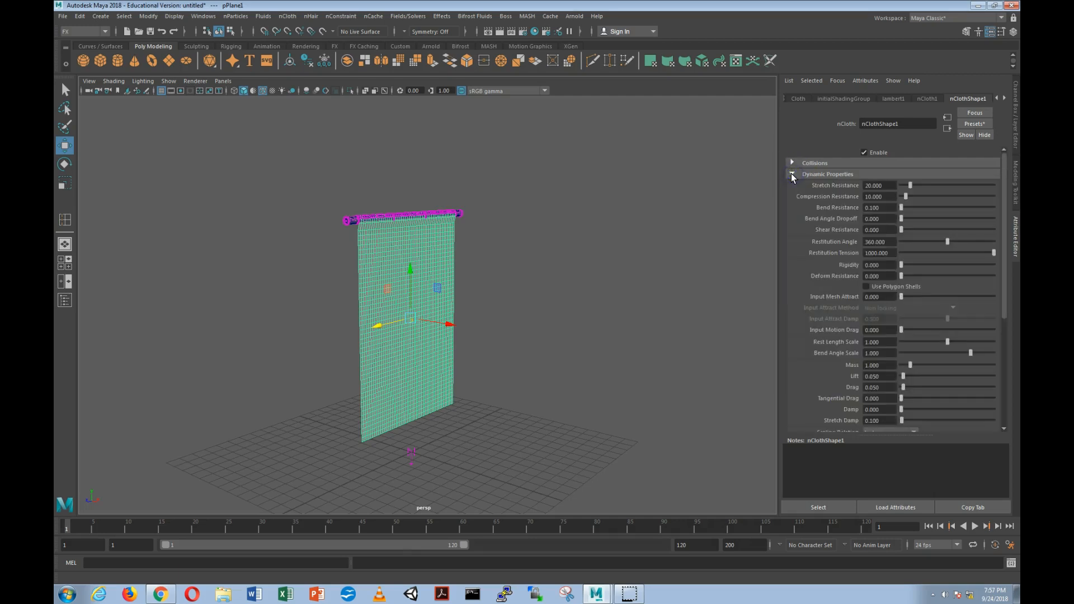
pyautogui.scroll(-1, 796, 252)
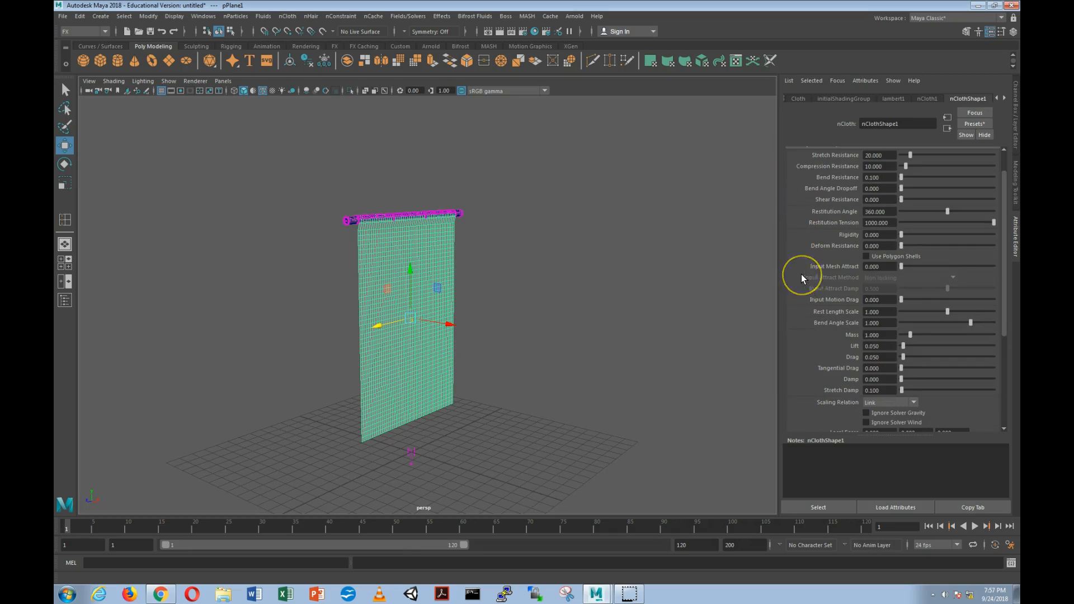
pyautogui.scroll(-2, 802, 274)
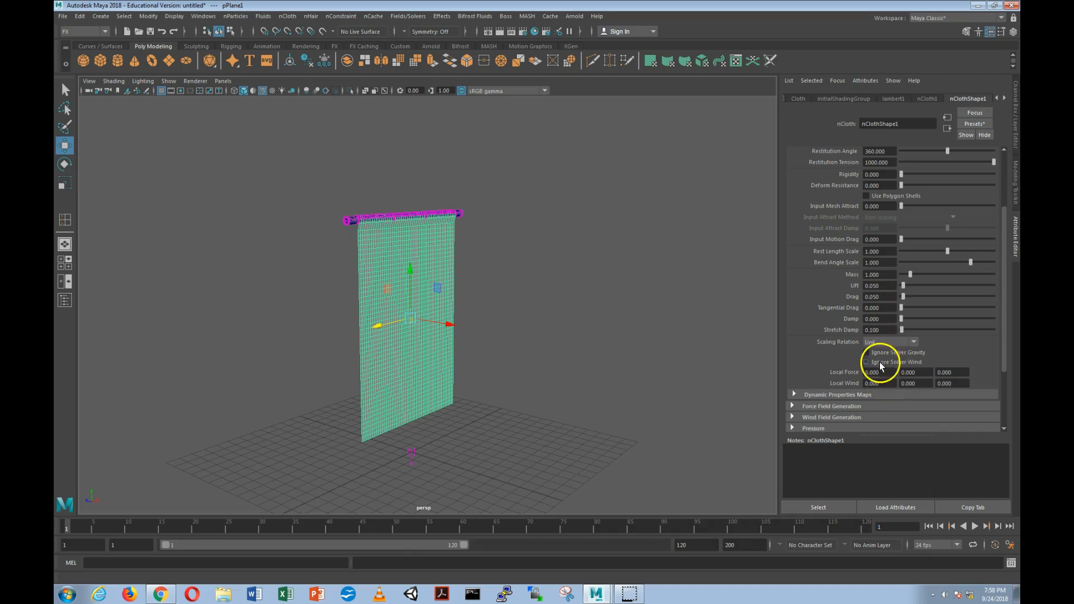
# - Try a first-axis Local Wind value of 15 on the nCloth, simulate the first frames and return to frame 1
pyautogui.moveTo(891, 387); pyautogui.dragTo(827, 382)
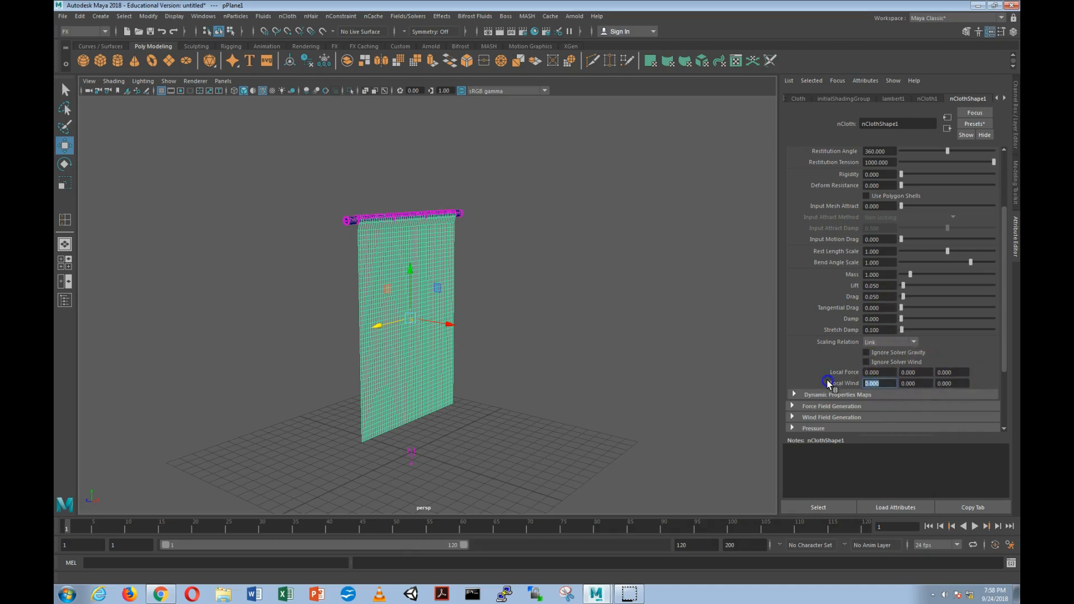
pyautogui.write('50')
pyautogui.press('Return')
pyautogui.moveTo(133, 528); pyautogui.dragTo(67, 537)
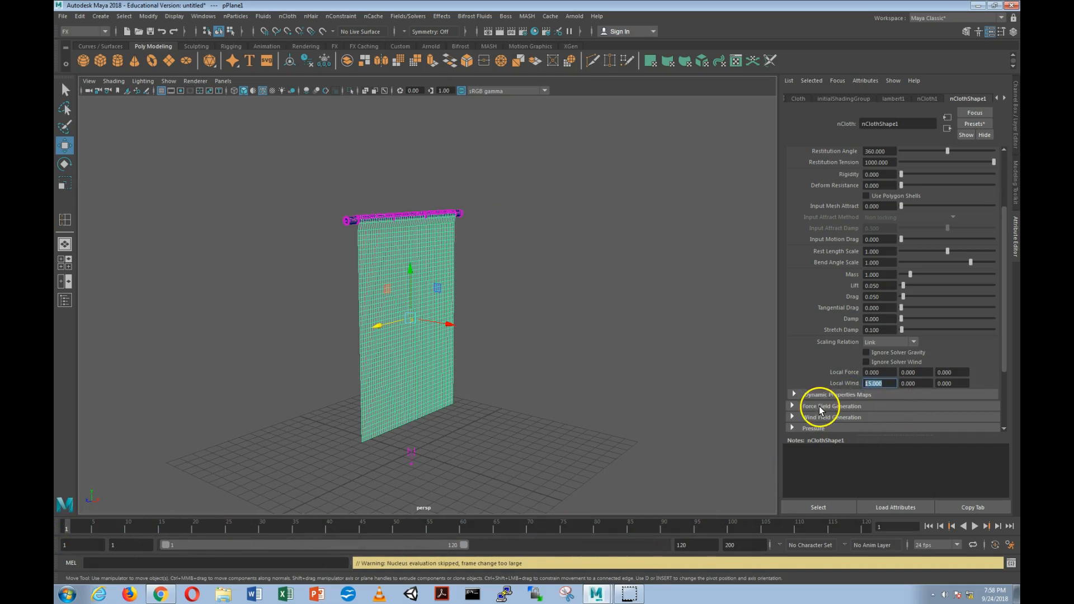
pyautogui.moveTo(76, 527)
pyautogui.mouseDown()
pyautogui.moveTo(725, 519)
pyautogui.moveTo(871, 534)
pyautogui.moveTo(253, 528)
pyautogui.mouseUp()
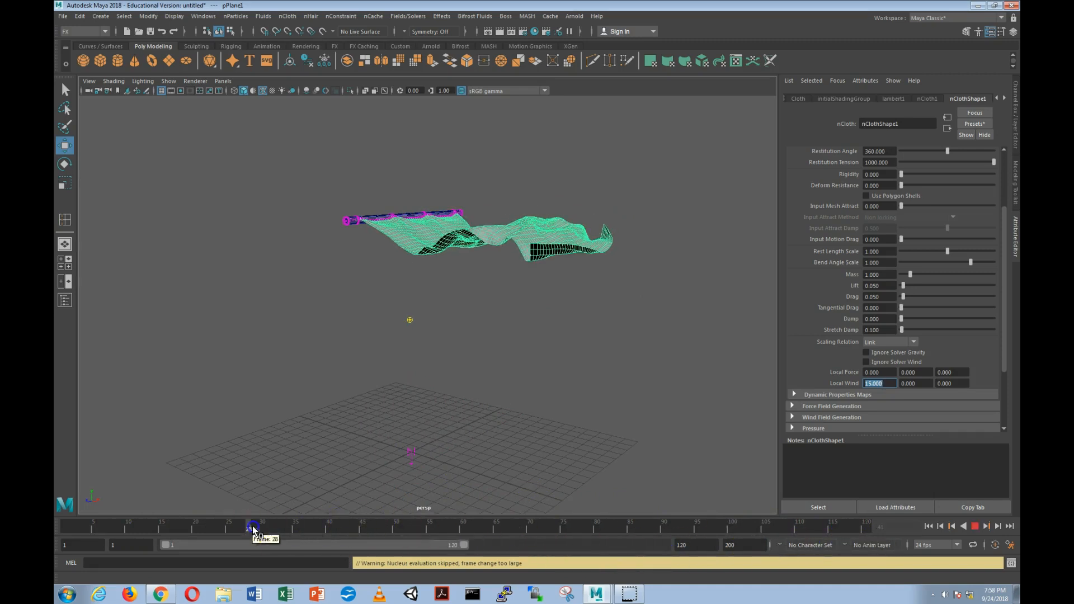
pyautogui.moveTo(115, 524); pyautogui.dragTo(66, 529)
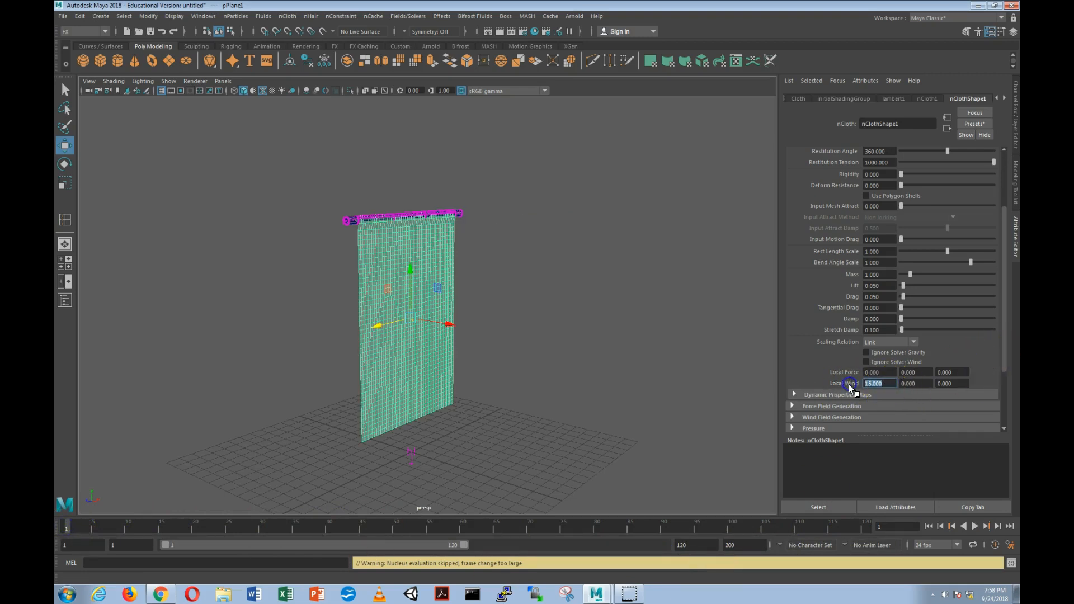
# - Set the nCloth's first Local Wind value to 2 and run the simulation to frame 112
pyautogui.write('2')
pyautogui.press('Return')
pyautogui.moveTo(69, 528); pyautogui.dragTo(456, 534)
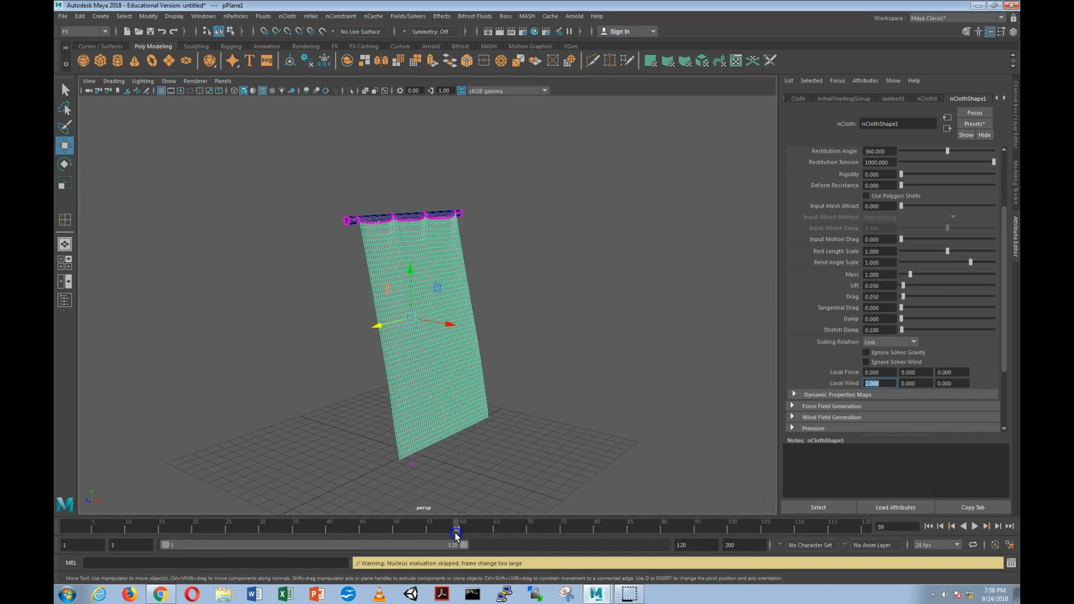
pyautogui.moveTo(390, 530); pyautogui.dragTo(813, 528)
pyautogui.moveTo(524, 433)
pyautogui.keyDown('alt'); pyautogui.mouseDown()
pyautogui.moveTo(563, 415)
pyautogui.moveTo(492, 422)
pyautogui.moveTo(533, 430)
pyautogui.mouseUp(); pyautogui.keyUp('alt')
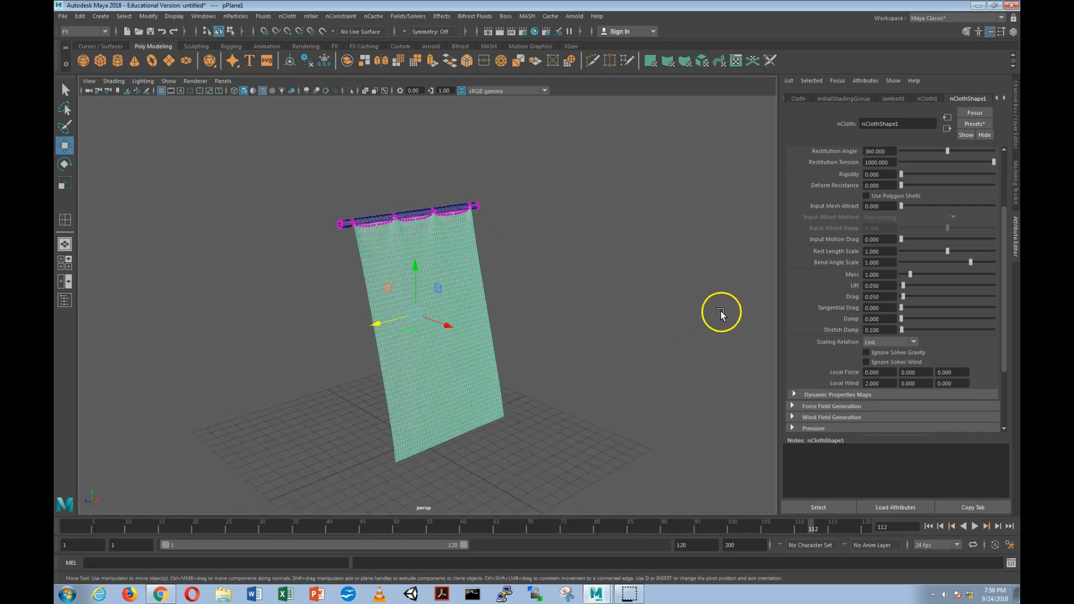
# - Delete the cloth plane's construction history at frame 112 to freeze its draped shape, and return to frame 1
pyautogui.click(1016, 129)
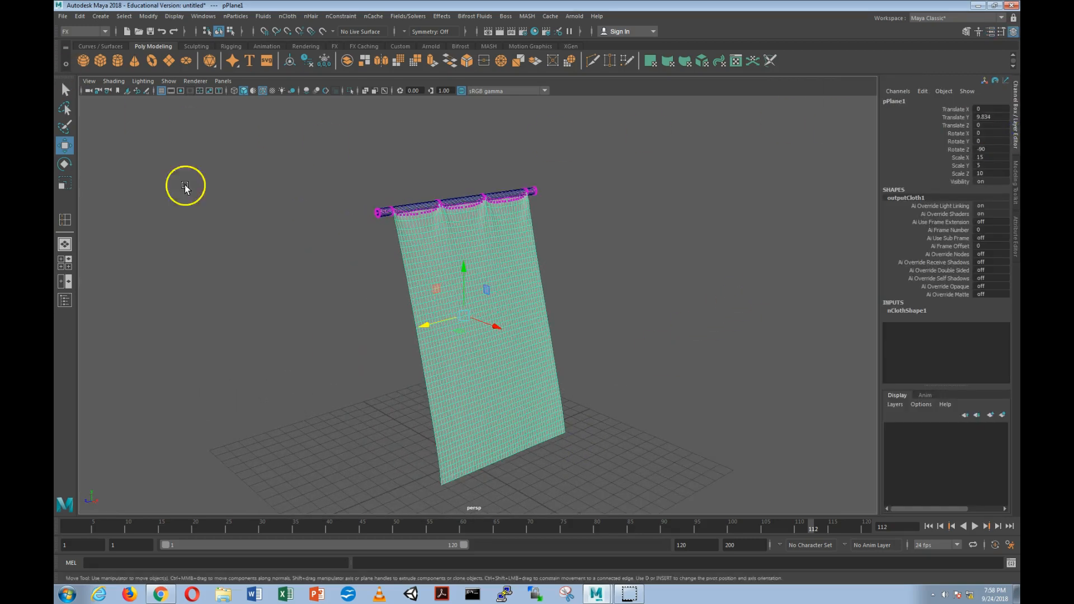
pyautogui.click(80, 16)
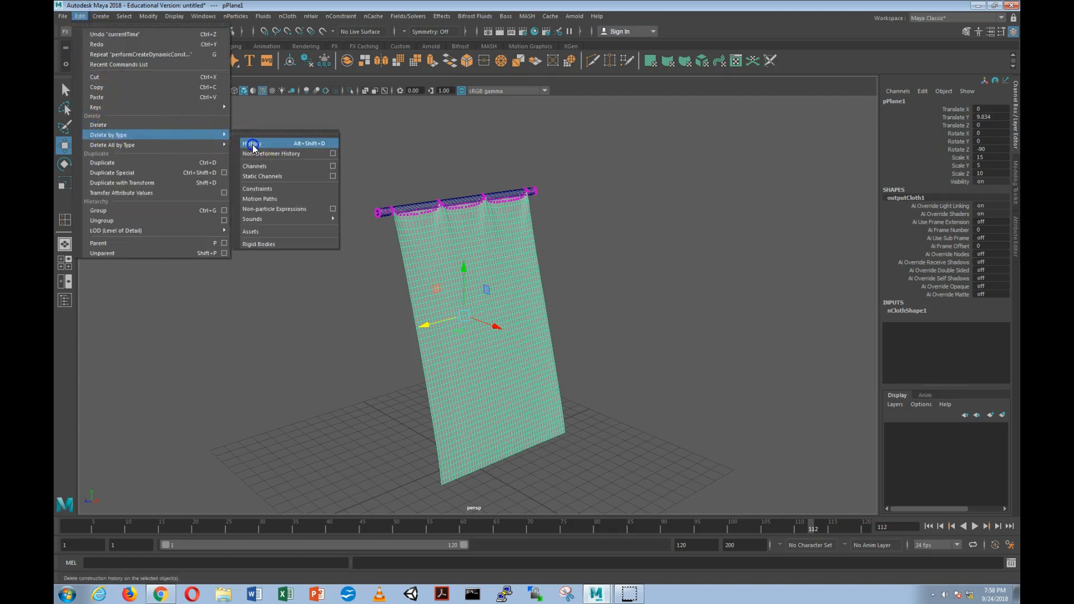
pyautogui.click(240, 144)
pyautogui.click(360, 355)
pyautogui.click(475, 335)
pyautogui.keyDown('alt'); pyautogui.moveTo(540, 357); pyautogui.dragTo(591, 347); pyautogui.keyUp('alt')
pyautogui.moveTo(797, 528)
pyautogui.mouseDown()
pyautogui.moveTo(266, 507)
pyautogui.moveTo(66, 526)
pyautogui.mouseUp()
# - Select the horizontal rod, delete its construction history and deselect it
pyautogui.keyDown('alt'); pyautogui.moveTo(373, 204); pyautogui.dragTo(566, 192); pyautogui.keyUp('alt')
pyautogui.click(383, 128)
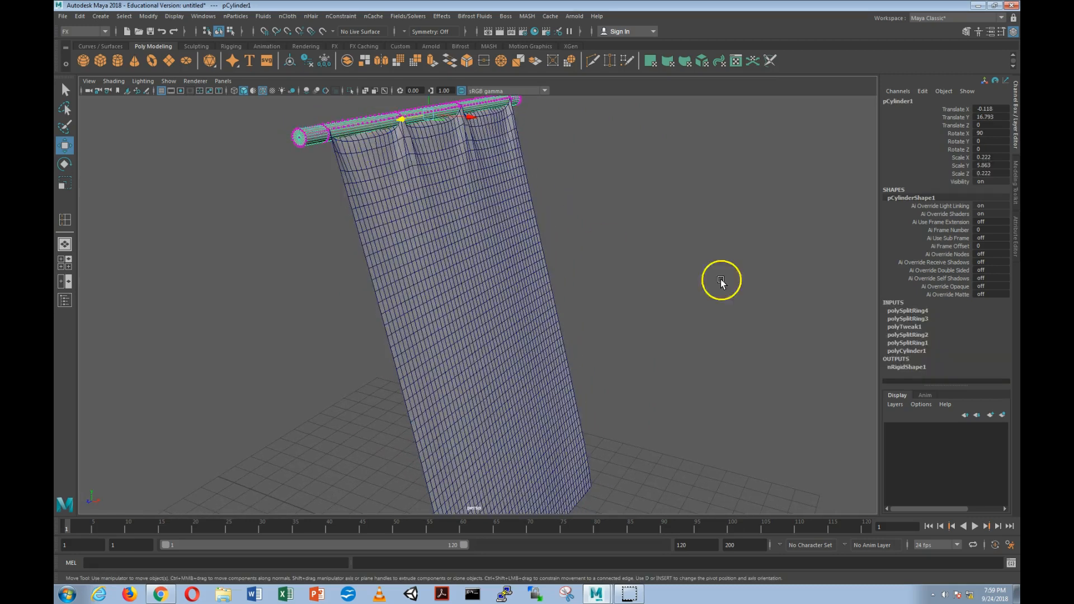
pyautogui.click(104, 16)
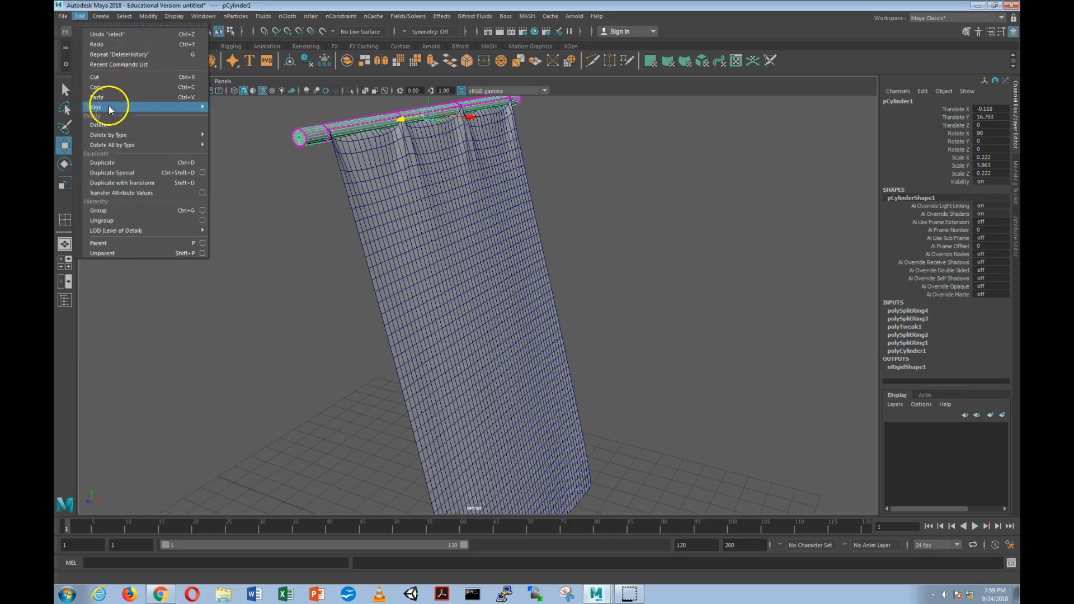
pyautogui.moveTo(124, 136)
pyautogui.click(238, 145)
pyautogui.click(662, 234)
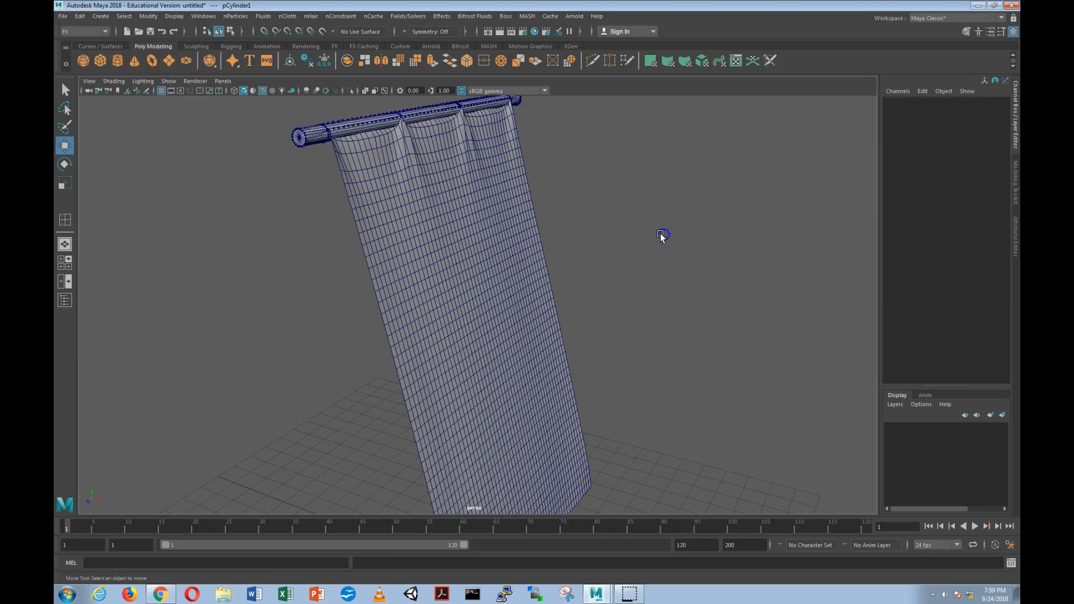
# - Select the cloth plane and enable Soft Select in the Rotate Tool settings
pyautogui.click(471, 260)
pyautogui.keyDown('alt'); pyautogui.moveTo(471, 260); pyautogui.dragTo(501, 318); pyautogui.keyUp('alt')
pyautogui.keyDown('alt'); pyautogui.moveTo(533, 375); pyautogui.dragTo(511, 389); pyautogui.keyUp('alt')
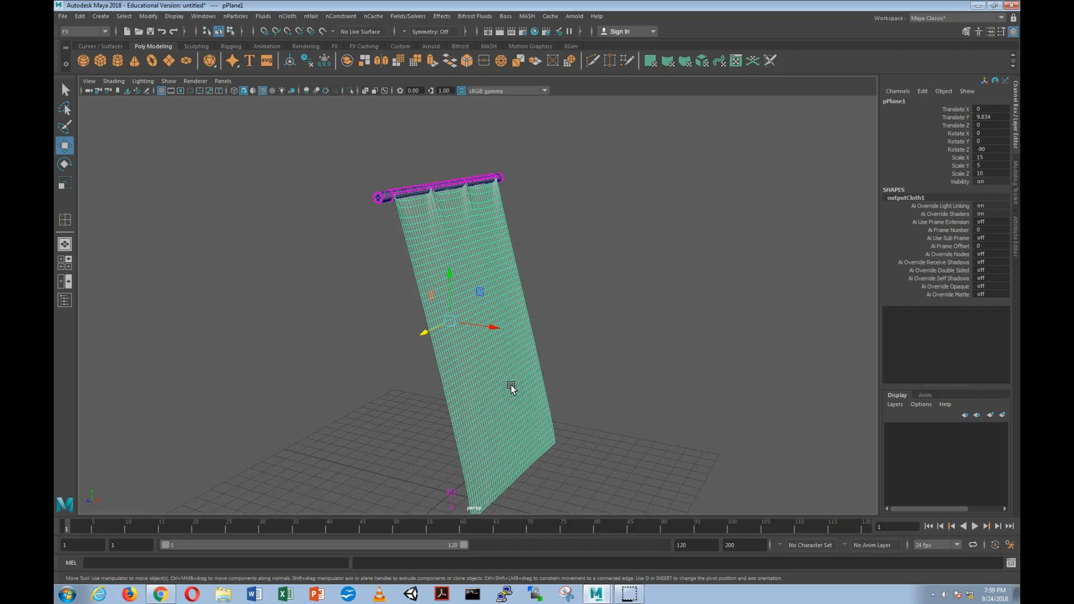
pyautogui.doubleClick(64, 164)
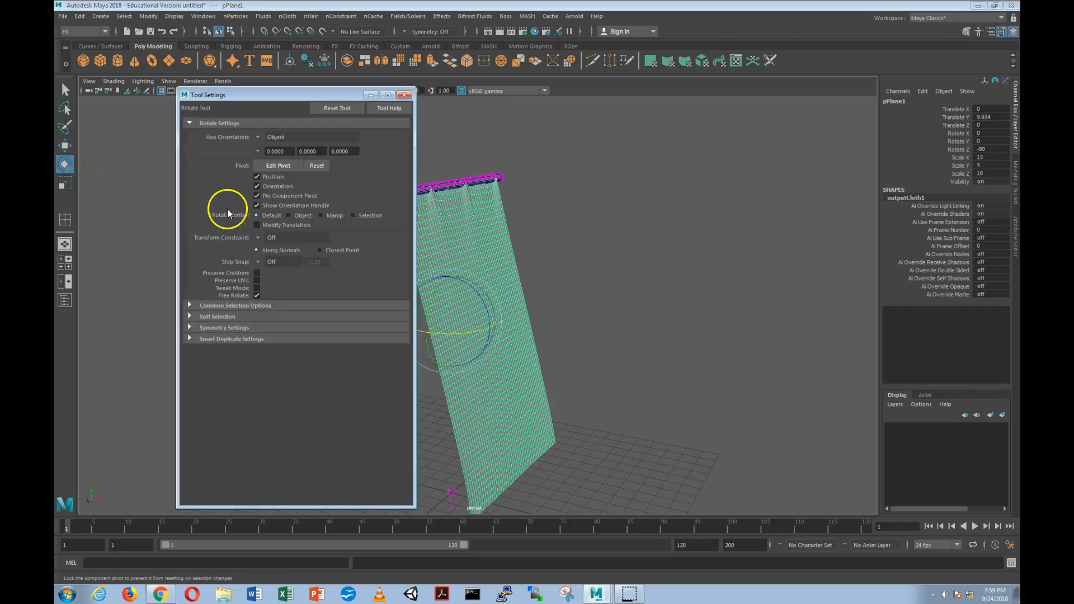
pyautogui.click(213, 316)
pyautogui.click(256, 328)
# - Select the cloth's uppermost vertices near the rod and rotate them with soft selection to bend the upper part
pyautogui.moveTo(565, 347)
pyautogui.keyDown('alt'); pyautogui.mouseDown()
pyautogui.moveTo(611, 329)
pyautogui.moveTo(604, 341)
pyautogui.moveTo(584, 339)
pyautogui.mouseUp(); pyautogui.keyUp('alt')
pyautogui.moveTo(581, 274); pyautogui.dragTo(536, 274, button='right')
pyautogui.keyDown('alt'); pyautogui.moveTo(521, 316); pyautogui.dragTo(545, 324); pyautogui.keyUp('alt')
pyautogui.press('space')
pyautogui.click(412, 379)
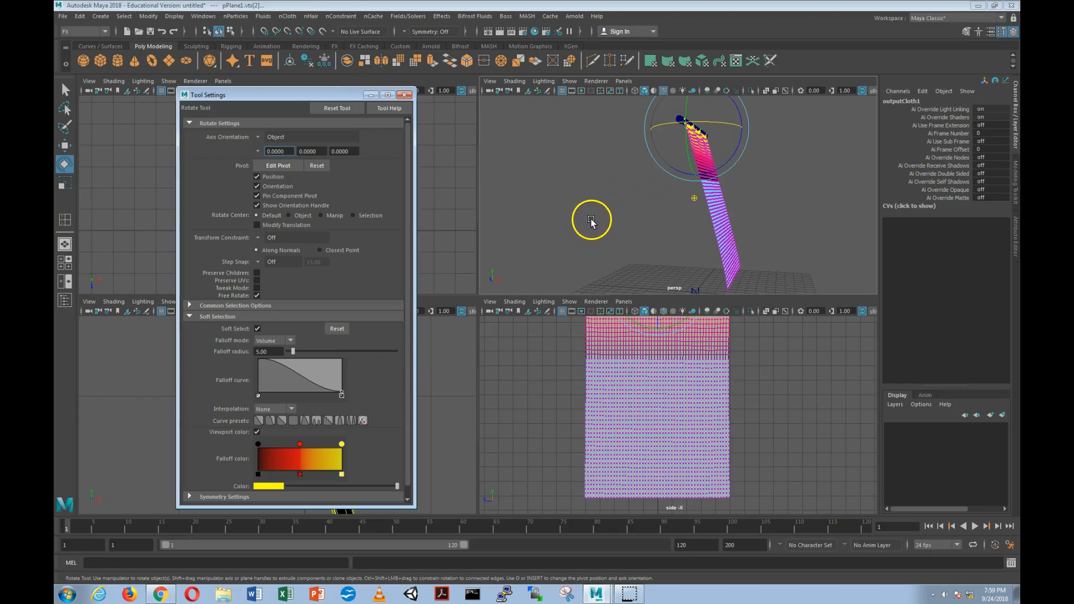
pyautogui.press('space')
pyautogui.click(571, 167)
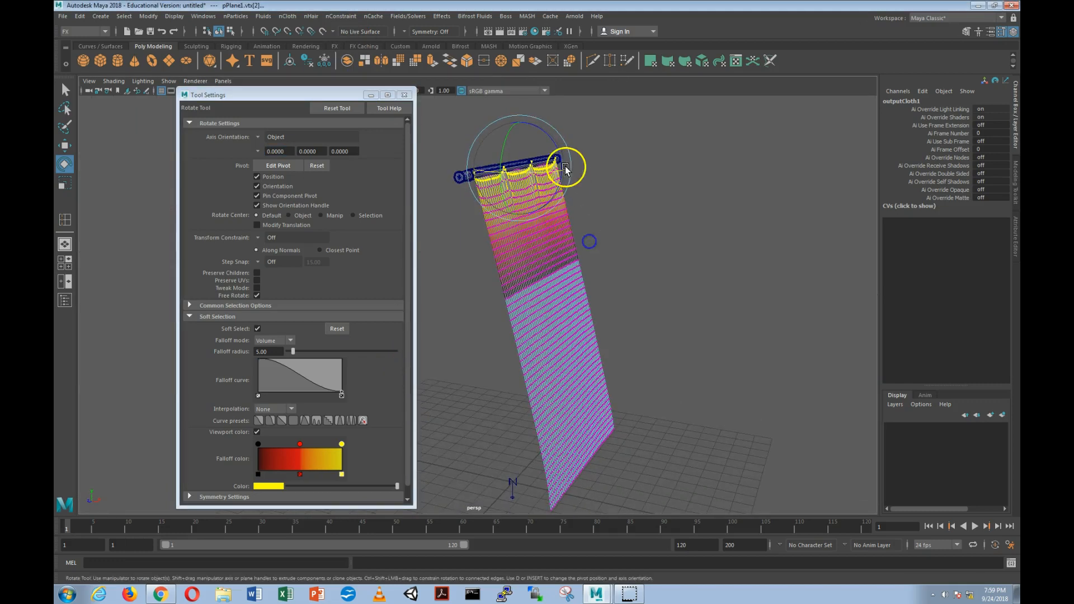
pyautogui.moveTo(560, 151); pyautogui.dragTo(541, 251)
# - Switch the cloth to edge selection, pick a horizontal edge loop across its upper half and rotate it with soft falloff
pyautogui.scroll(3, 540, 251)
pyautogui.keyDown('alt'); pyautogui.moveTo(569, 293); pyautogui.dragTo(542, 295); pyautogui.keyUp('alt')
pyautogui.rightClick(550, 293)
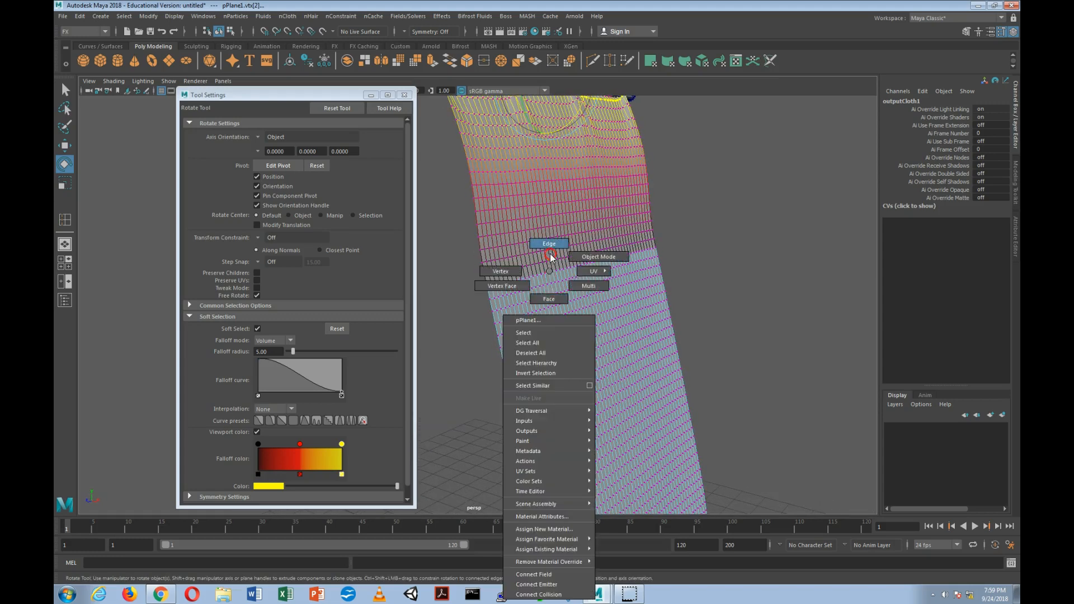
pyautogui.moveTo(551, 254); pyautogui.dragTo(549, 242, button='right')
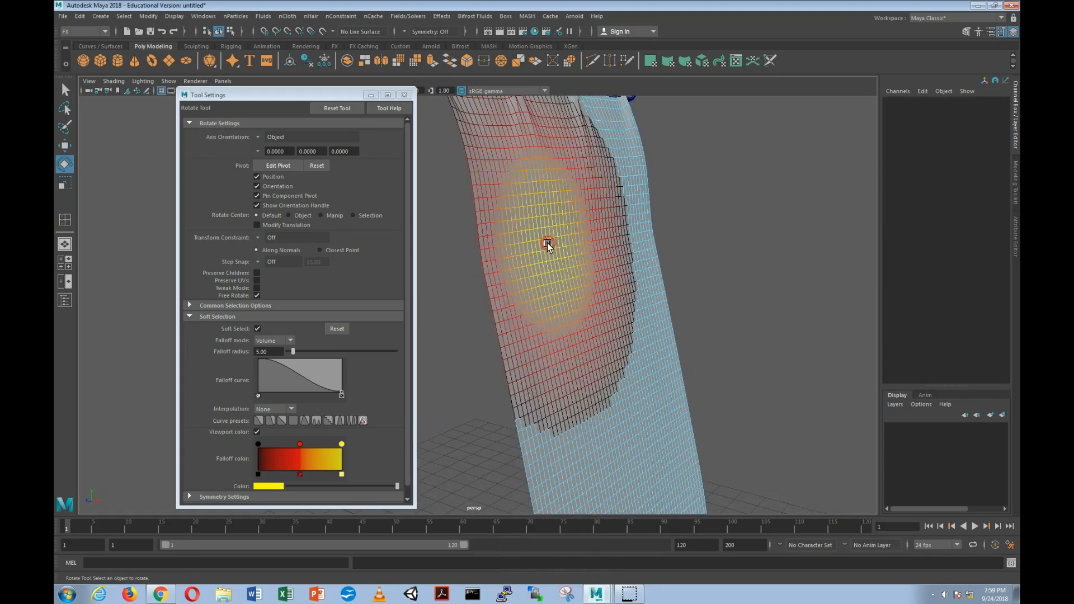
pyautogui.click(531, 289)
pyautogui.moveTo(620, 245); pyautogui.dragTo(643, 321)
# - Select the bottom horizontal row of cloth edges and move it sideways with soft falloff to curve the hem
pyautogui.keyDown('alt'); pyautogui.moveTo(664, 331); pyautogui.dragTo(610, 218, button='middle'); pyautogui.keyUp('alt')
pyautogui.keyDown('alt'); pyautogui.moveTo(600, 278); pyautogui.dragTo(565, 361); pyautogui.keyUp('alt')
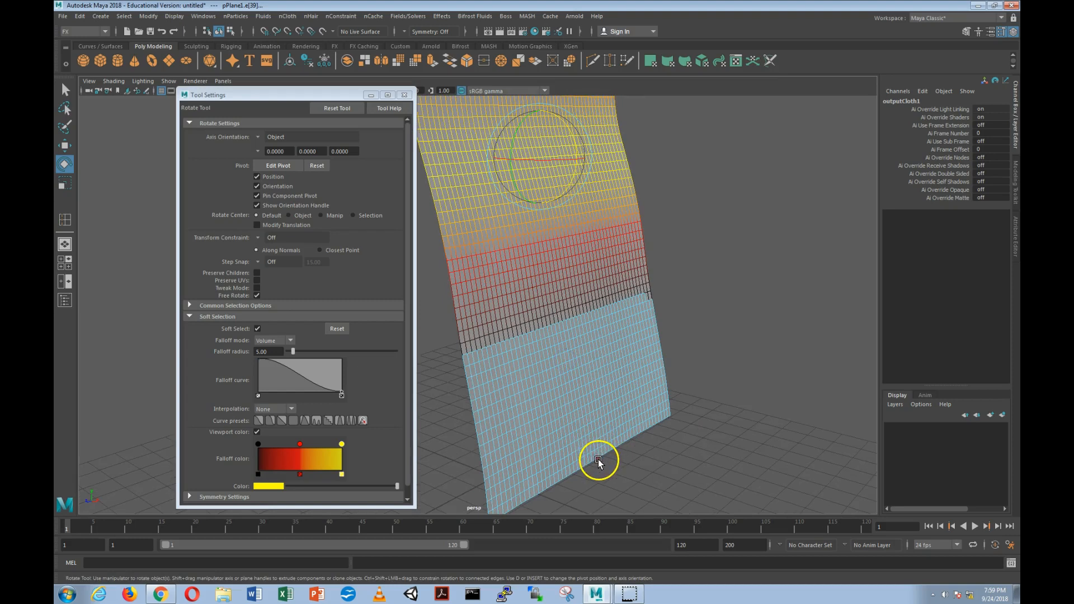
pyautogui.doubleClick(597, 458)
pyautogui.scroll(-1, 592, 429)
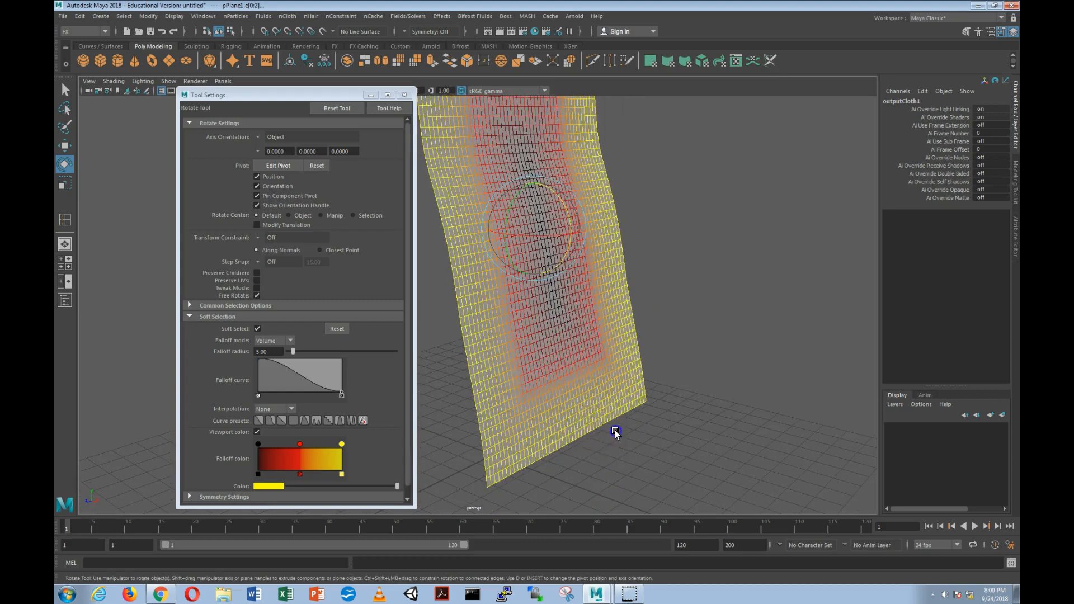
pyautogui.click(582, 431)
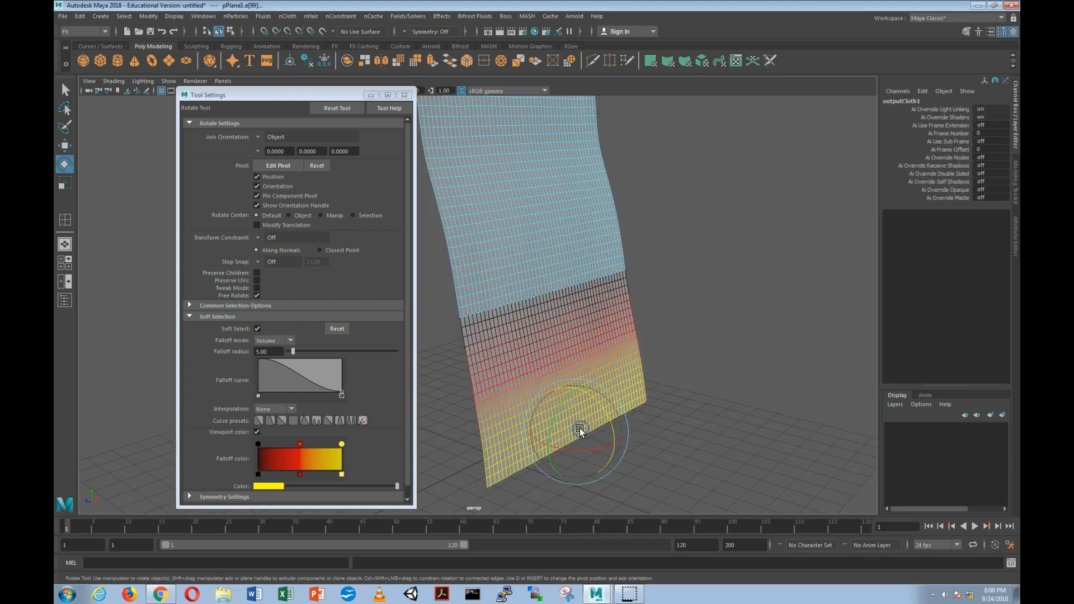
pyautogui.press('w')
pyautogui.keyDown('alt'); pyautogui.moveTo(645, 440); pyautogui.dragTo(574, 436); pyautogui.keyUp('alt')
pyautogui.keyDown('alt'); pyautogui.moveTo(574, 436); pyautogui.dragTo(563, 400); pyautogui.keyUp('alt')
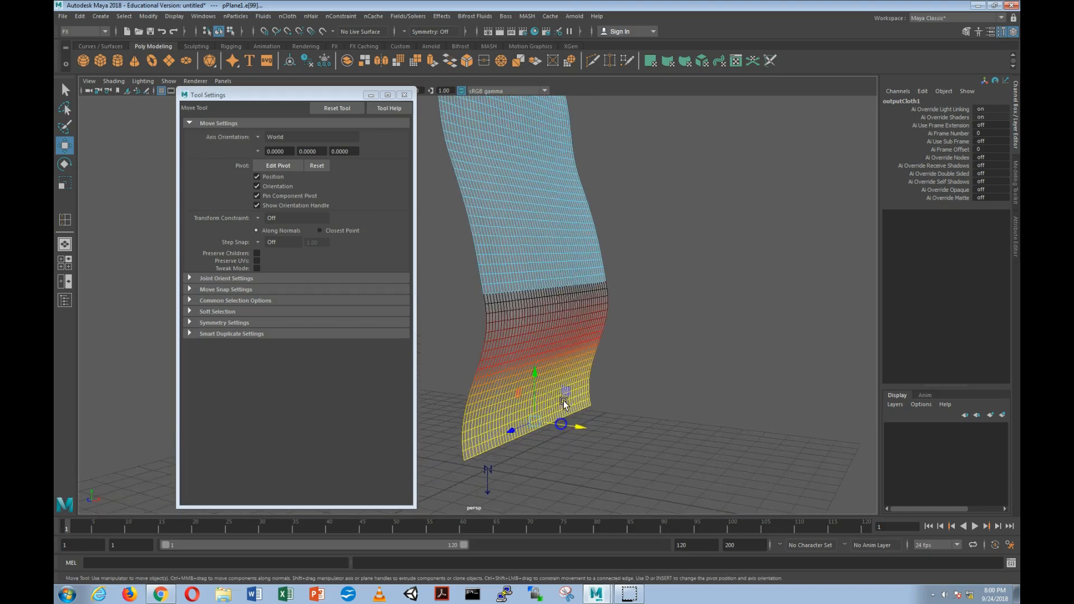
# - Select a horizontal edge loop across the cloth's lower middle, move it to form a gentle wave, and return to object mode
pyautogui.click(549, 286)
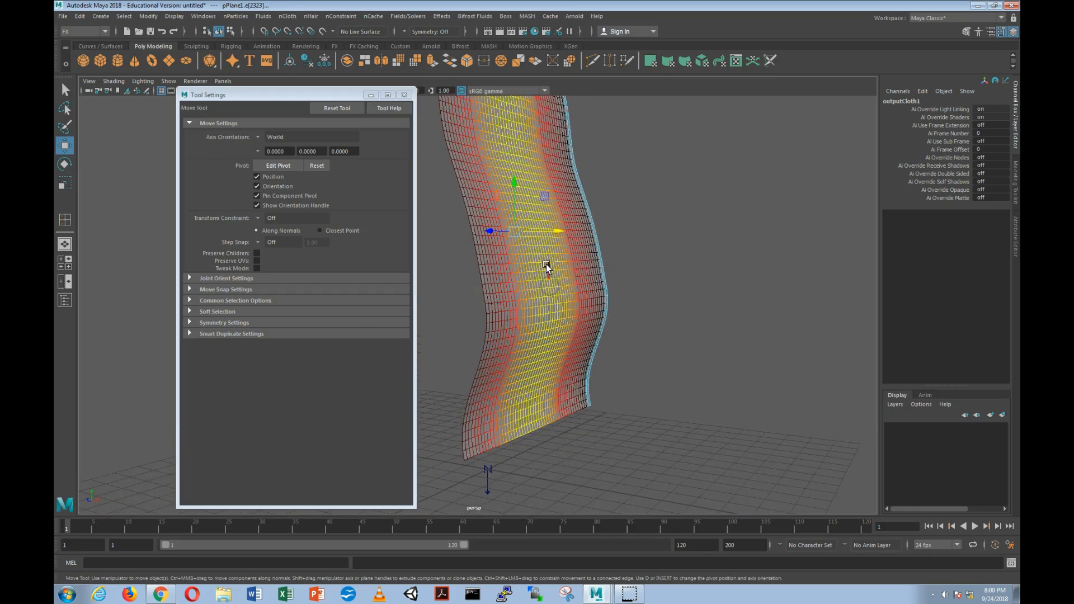
pyautogui.keyDown('alt'); pyautogui.moveTo(538, 321); pyautogui.dragTo(578, 295, button='right'); pyautogui.keyUp('alt')
pyautogui.click(576, 288)
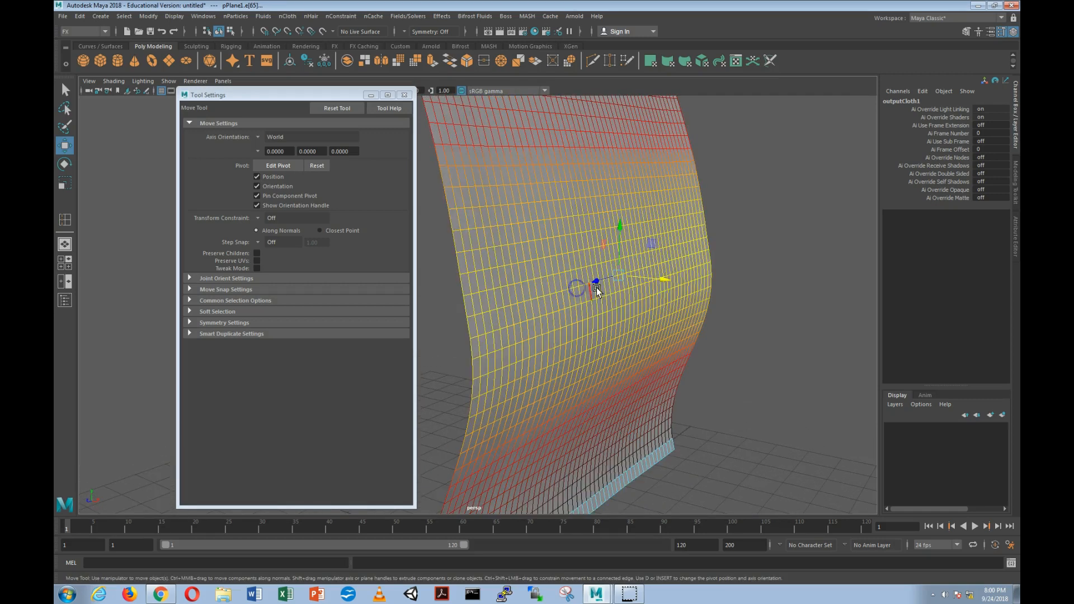
pyautogui.keyDown('alt'); pyautogui.moveTo(665, 277); pyautogui.dragTo(719, 312); pyautogui.keyUp('alt')
pyautogui.keyDown('alt'); pyautogui.moveTo(720, 312); pyautogui.dragTo(752, 347, button='middle'); pyautogui.keyUp('alt')
pyautogui.keyDown('alt'); pyautogui.moveTo(751, 348); pyautogui.dragTo(657, 280); pyautogui.keyUp('alt')
pyautogui.moveTo(640, 257); pyautogui.dragTo(679, 248, button='right')
pyautogui.click(749, 248)
pyautogui.keyDown('alt'); pyautogui.moveTo(663, 352); pyautogui.dragTo(703, 355); pyautogui.keyUp('alt')
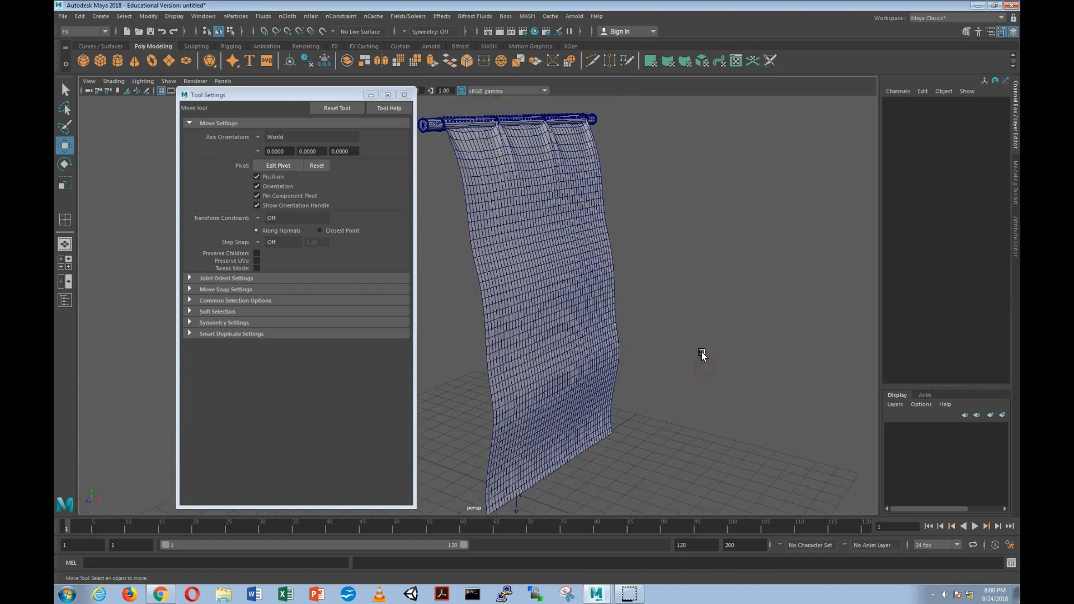
# - Turn off Soft Select for the Move Tool, close its settings and hide the wireframe overlay on the shaded models
pyautogui.click(371, 95)
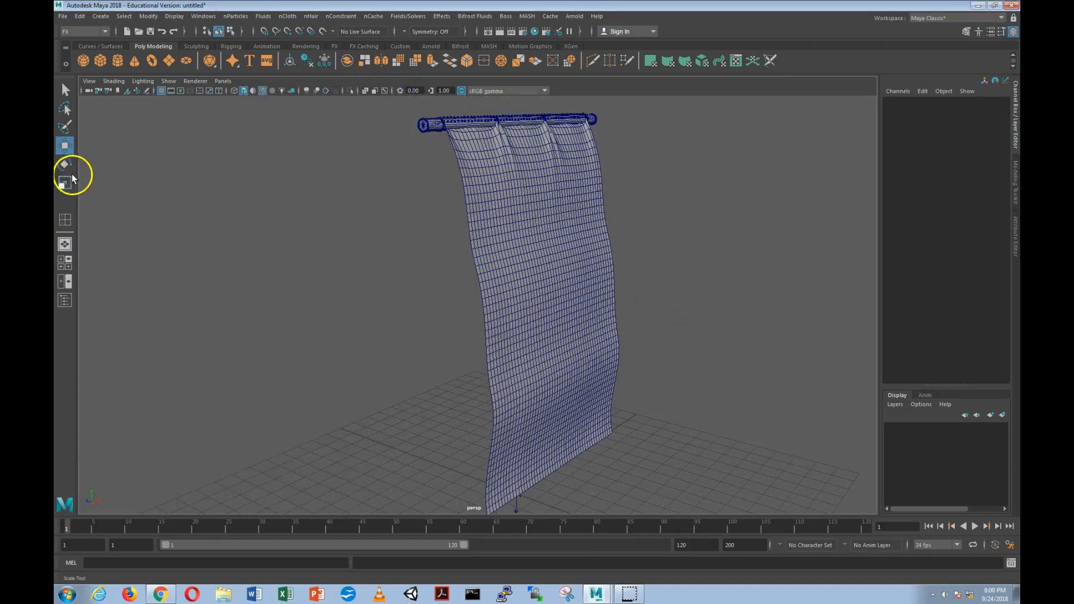
pyautogui.doubleClick(65, 150)
pyautogui.click(203, 312)
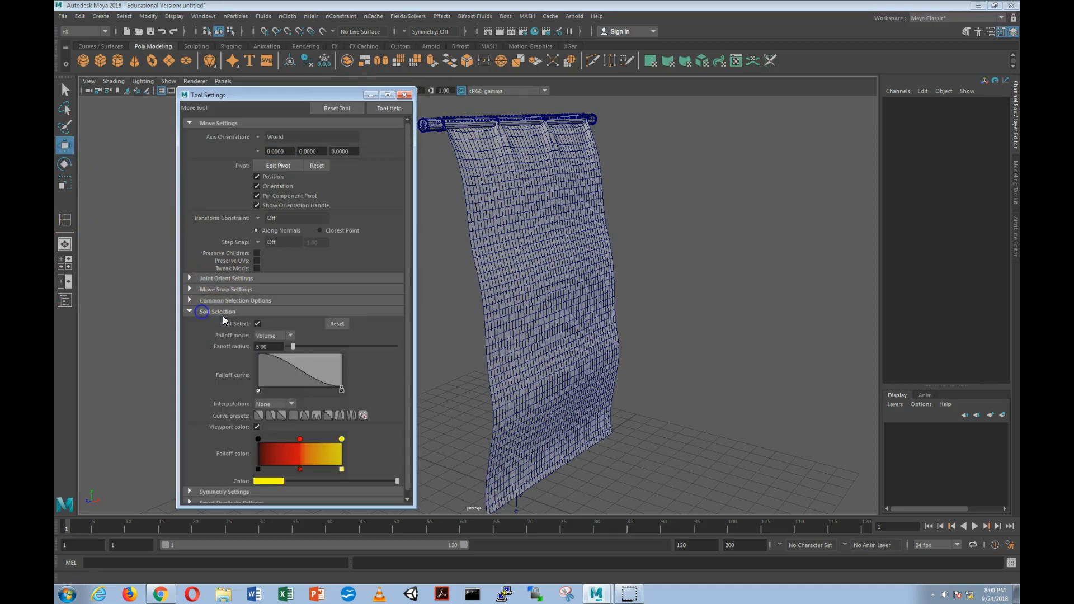
pyautogui.click(258, 323)
pyautogui.click(256, 302)
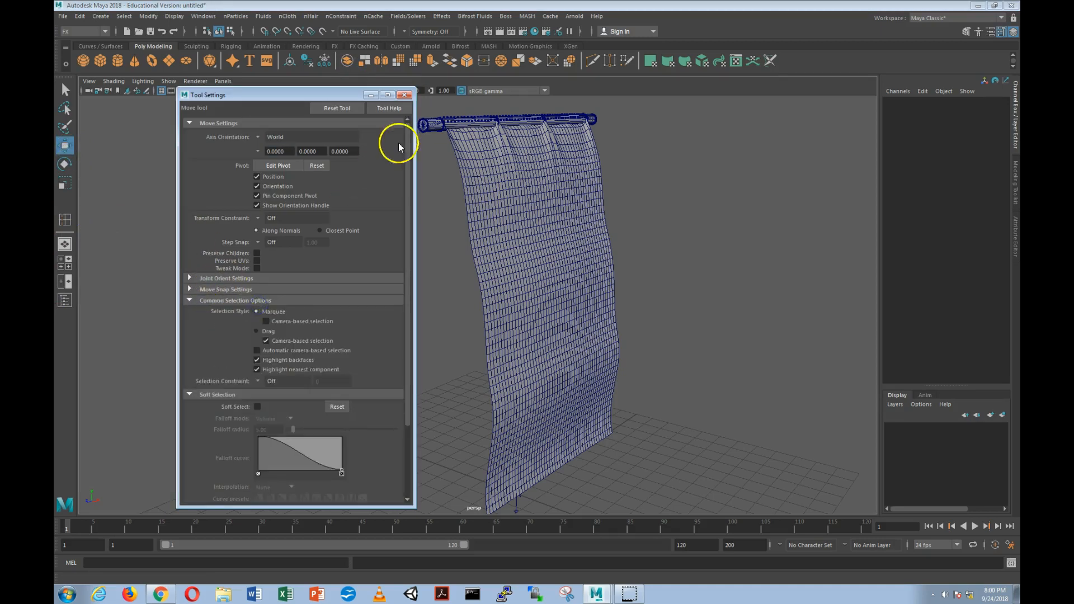
pyautogui.click(236, 300)
pyautogui.click(233, 311)
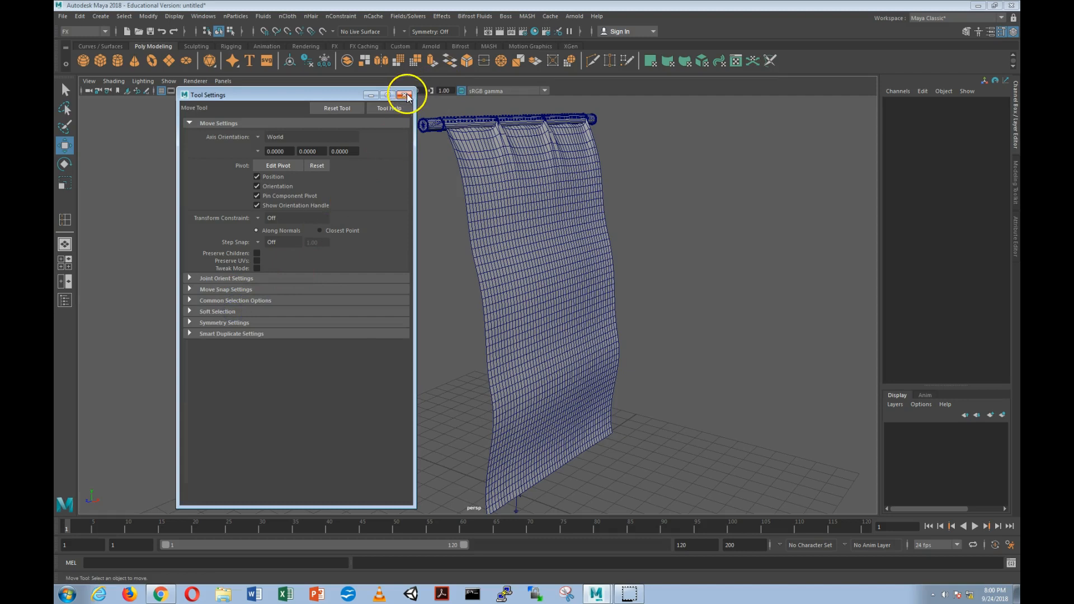
pyautogui.click(404, 94)
pyautogui.click(263, 90)
pyautogui.moveTo(319, 197)
pyautogui.keyDown('alt'); pyautogui.mouseDown()
pyautogui.moveTo(339, 240)
pyautogui.moveTo(307, 259)
pyautogui.moveTo(399, 251)
pyautogui.moveTo(357, 238)
pyautogui.moveTo(358, 249)
pyautogui.mouseUp(); pyautogui.keyUp('alt')
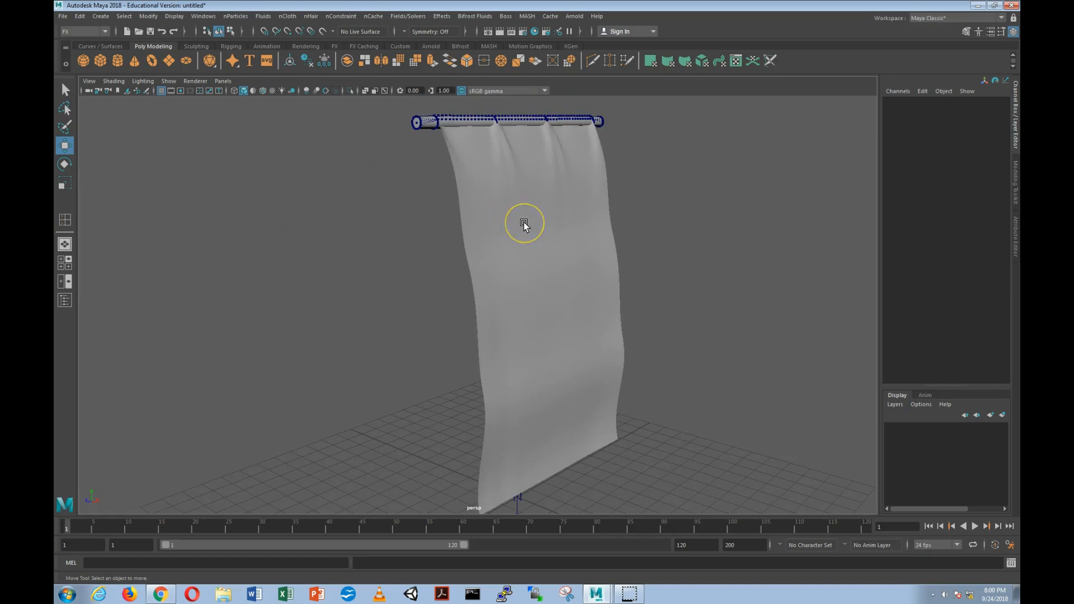
# - Delete the dynamic constraint that attaches the cloth to the horizontal rod
pyautogui.click(460, 119)
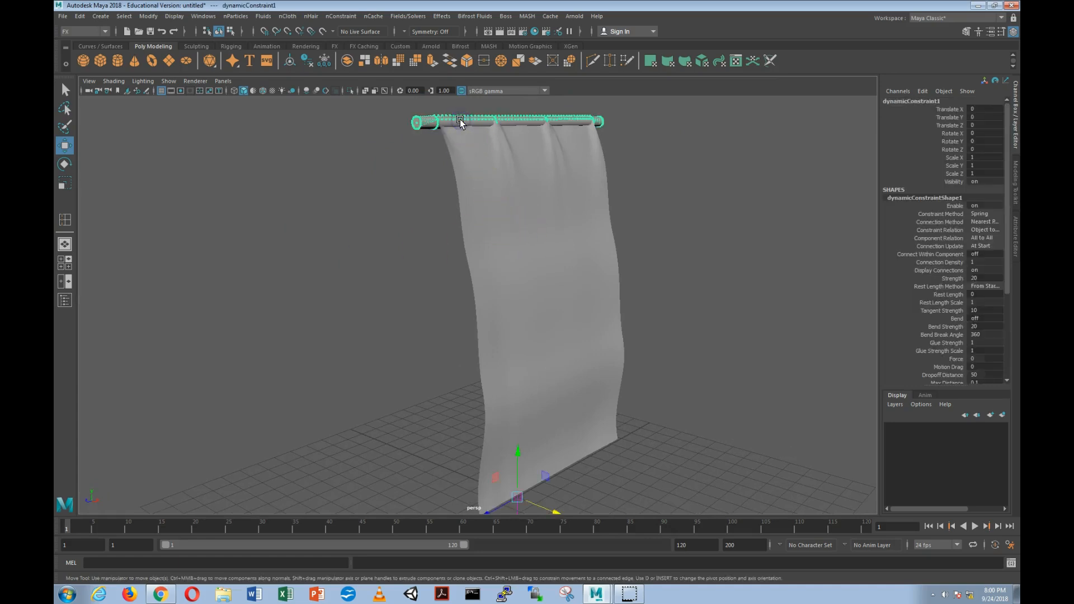
pyautogui.click(465, 122)
pyautogui.click(466, 123)
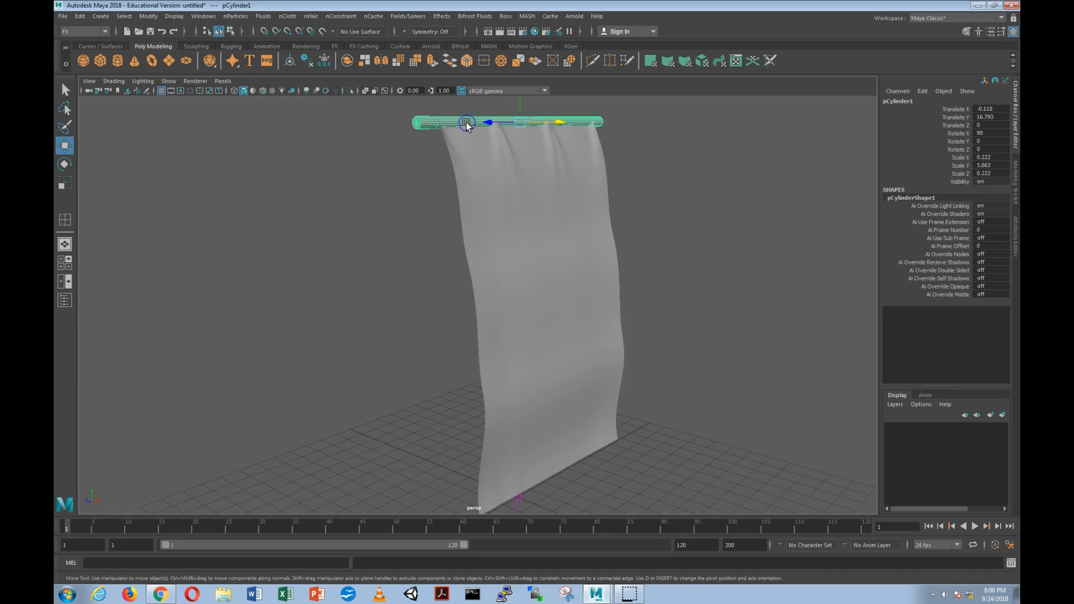
pyautogui.press('Delete')
pyautogui.click(631, 174)
pyautogui.moveTo(633, 240)
pyautogui.keyDown('alt'); pyautogui.mouseDown()
pyautogui.moveTo(434, 247)
pyautogui.moveTo(492, 274)
pyautogui.moveTo(626, 245)
pyautogui.mouseUp(); pyautogui.keyUp('alt')
pyautogui.hotkey('ctrl', 'z')
pyautogui.click(712, 208)
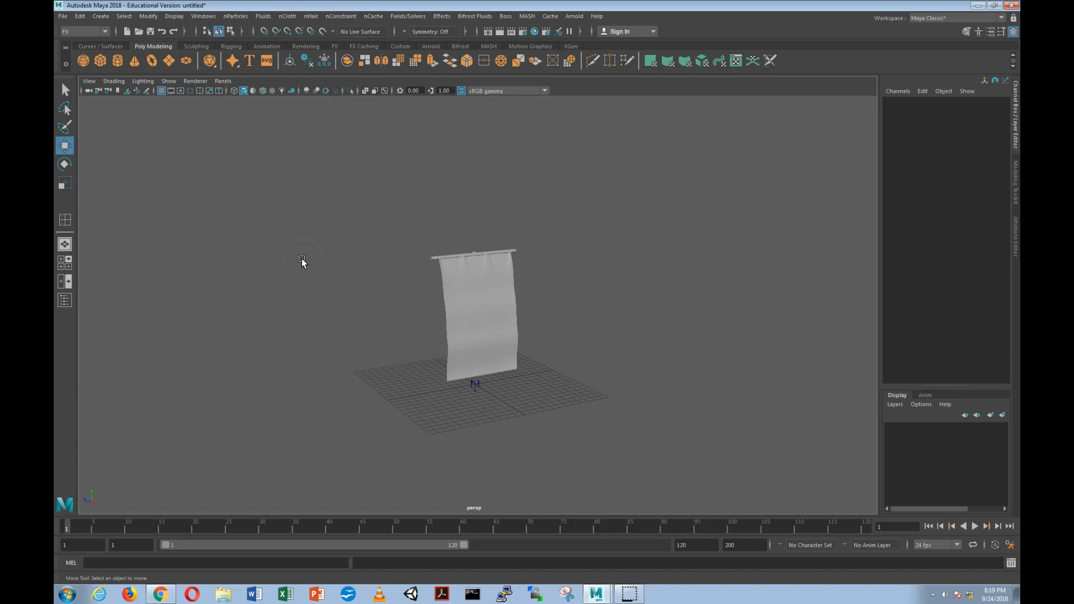
# - Select the cloth plane, the rod and the nucleus, nCloth and nRigid nodes, and assign them to a new display layer
pyautogui.moveTo(338, 199); pyautogui.dragTo(626, 446)
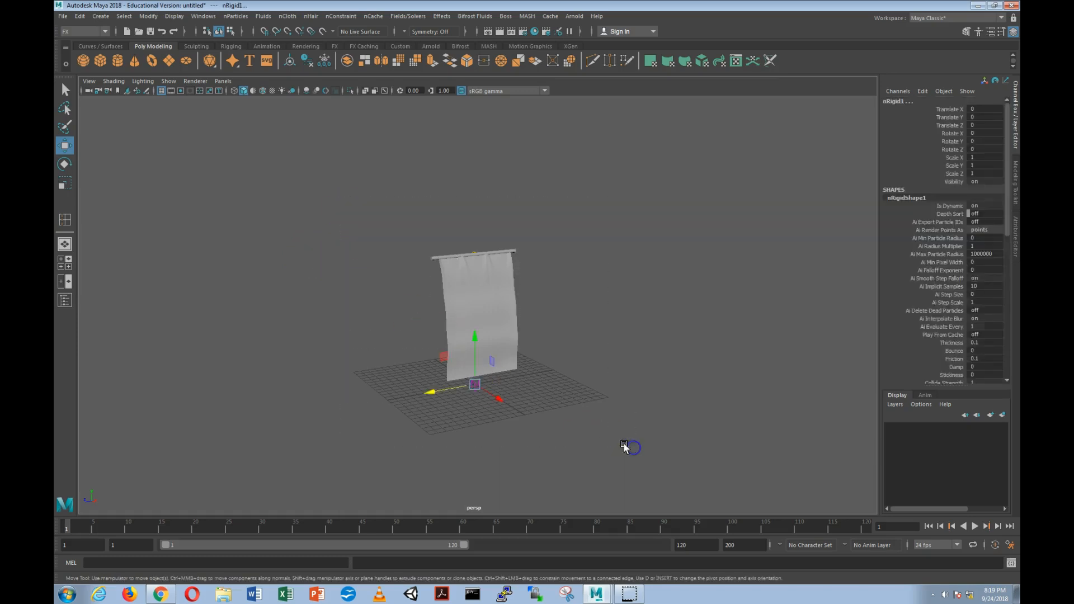
pyautogui.click(482, 263)
pyautogui.keyDown('shift'); pyautogui.click(451, 257); pyautogui.keyUp('shift')
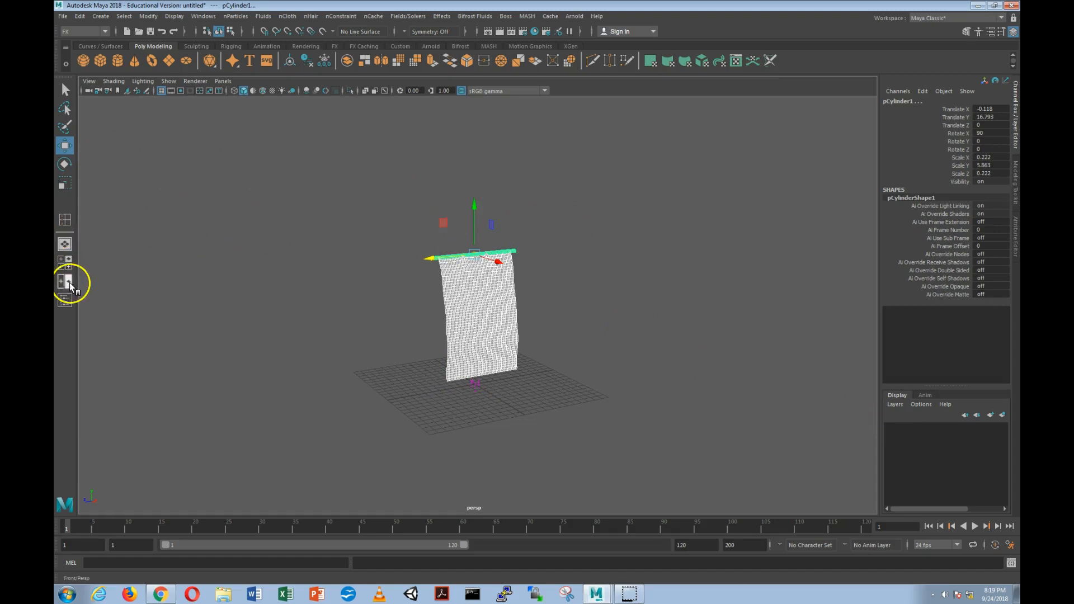
pyautogui.click(68, 300)
pyautogui.keyDown('ctrl'); pyautogui.click(121, 184); pyautogui.keyUp('ctrl')
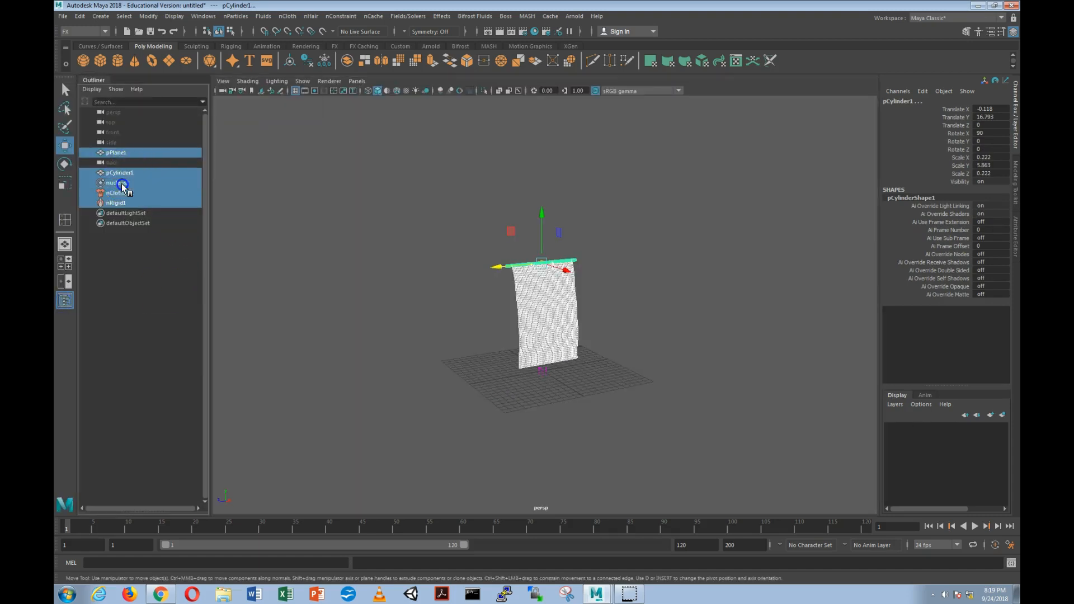
pyautogui.click(1002, 415)
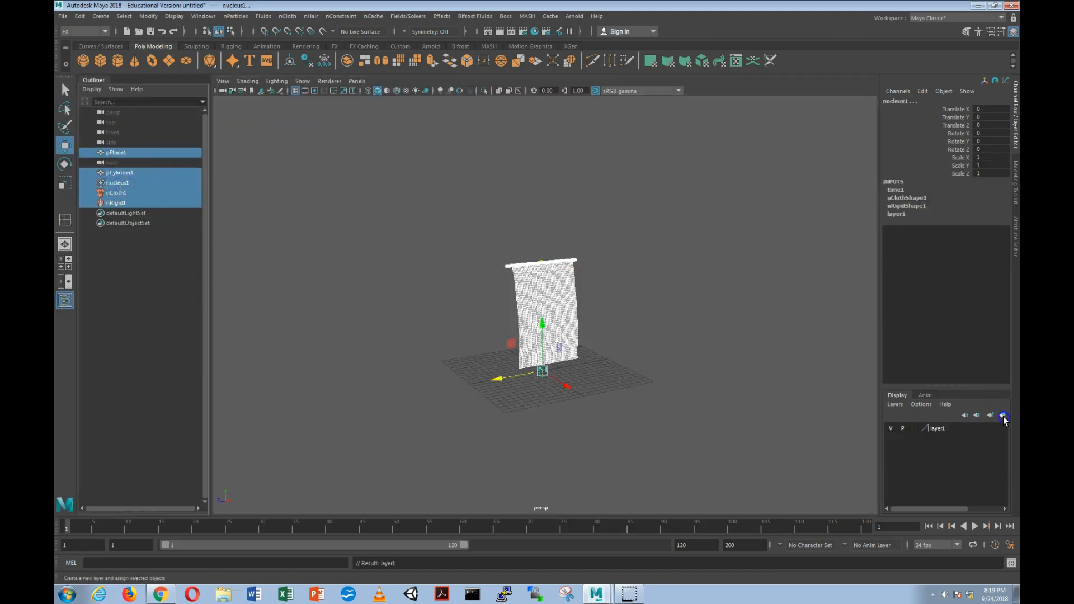
# - Rename the new display layer as Cloth_EXE
pyautogui.doubleClick(936, 428)
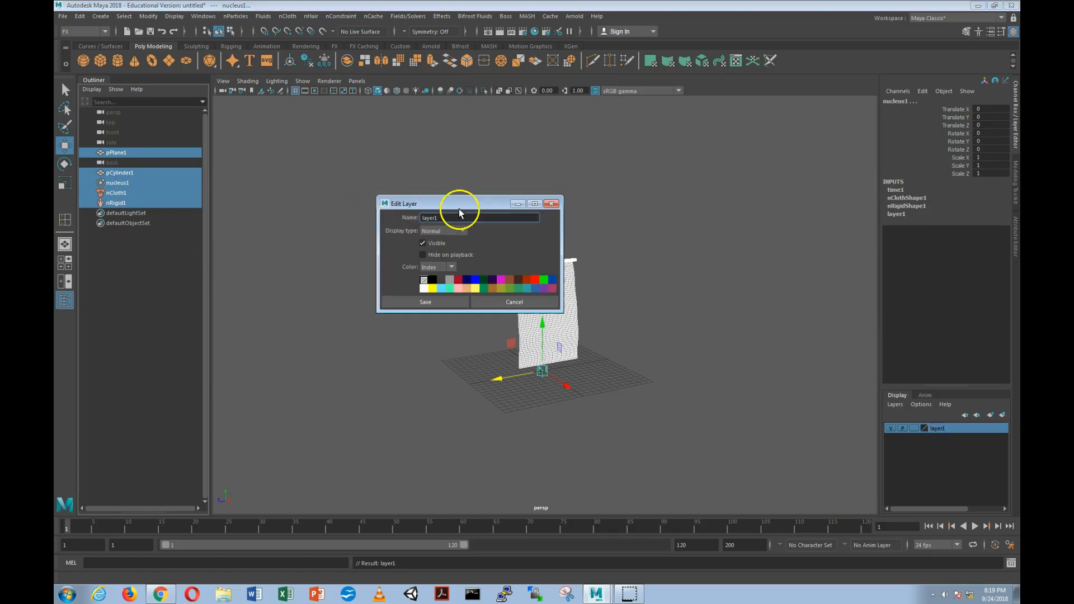
pyautogui.doubleClick(466, 216)
pyautogui.click(425, 302)
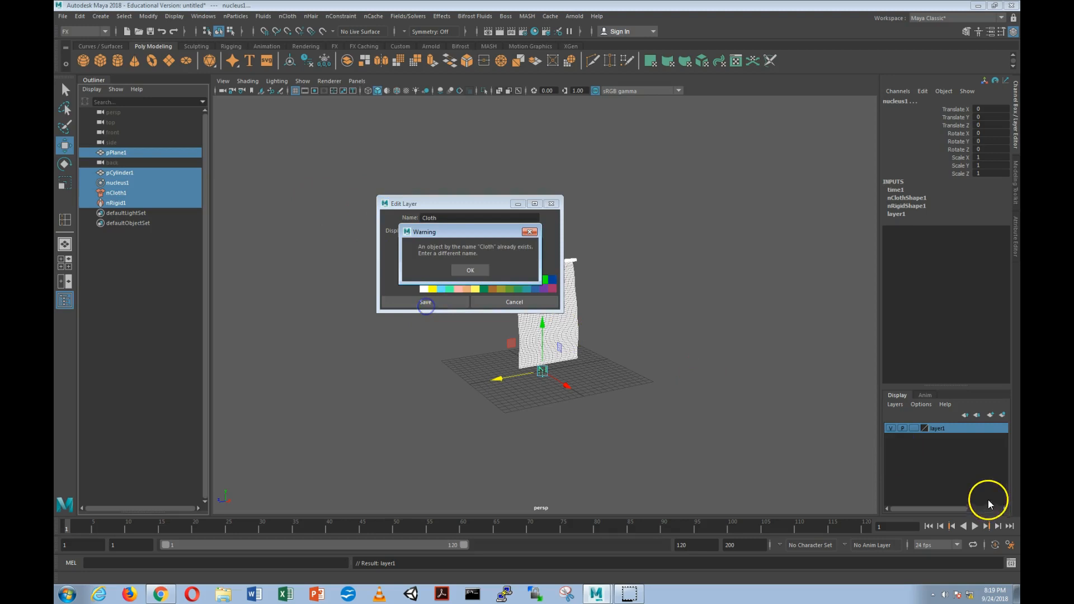
pyautogui.click(471, 270)
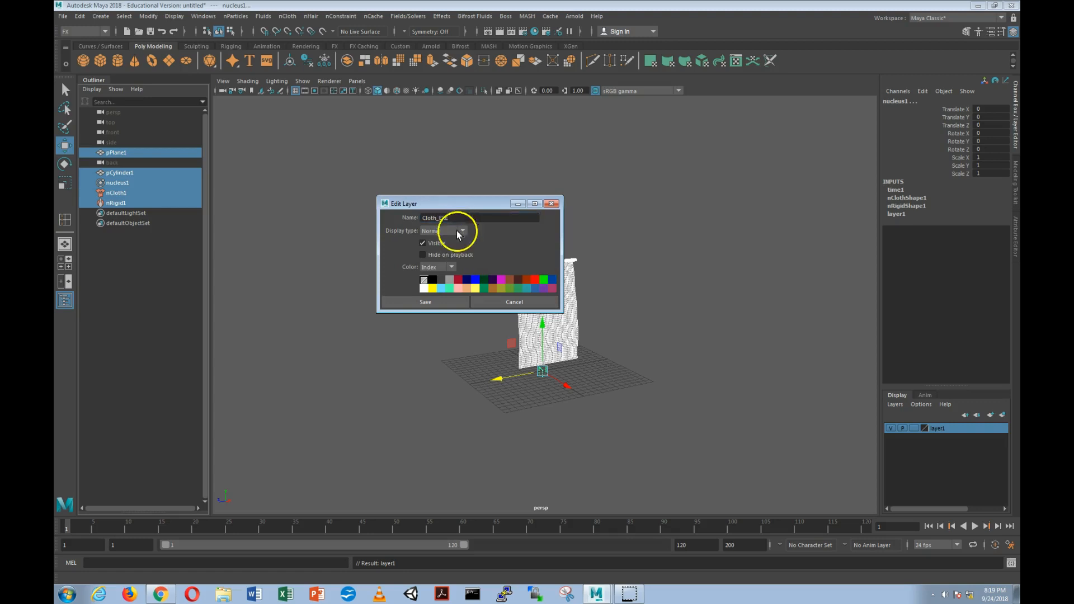
pyautogui.click(425, 301)
# - Set the Cloth_EXE layer to reference, hide it and clear the selection
pyautogui.click(915, 430)
pyautogui.click(915, 429)
pyautogui.click(656, 407)
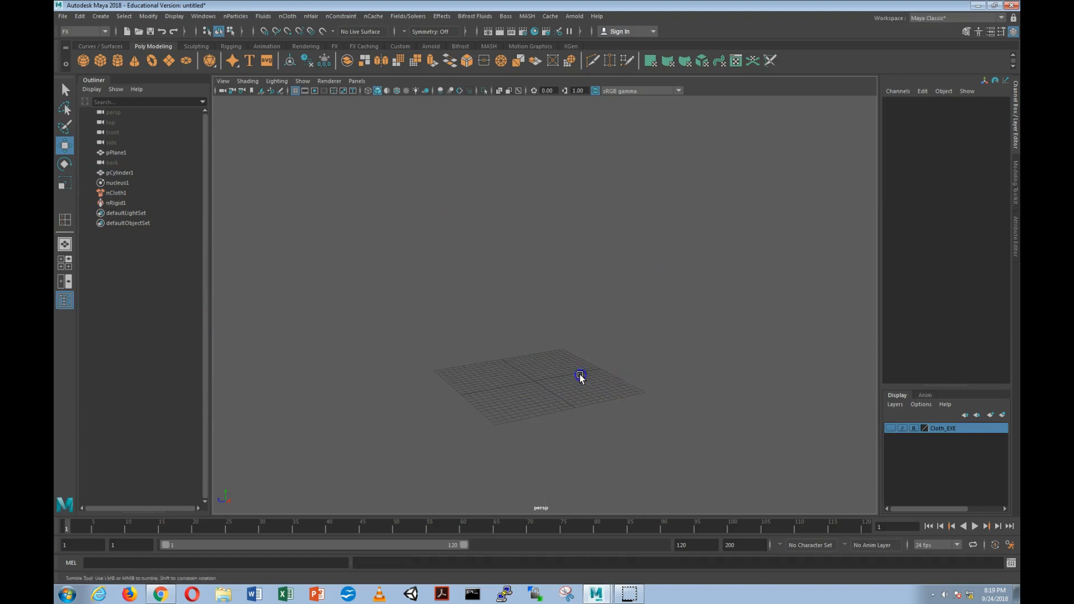
# - Maximize the top view and start the EP Curve Tool with 3 Cubic degree and Uniform knot spacing
pyautogui.press('space')
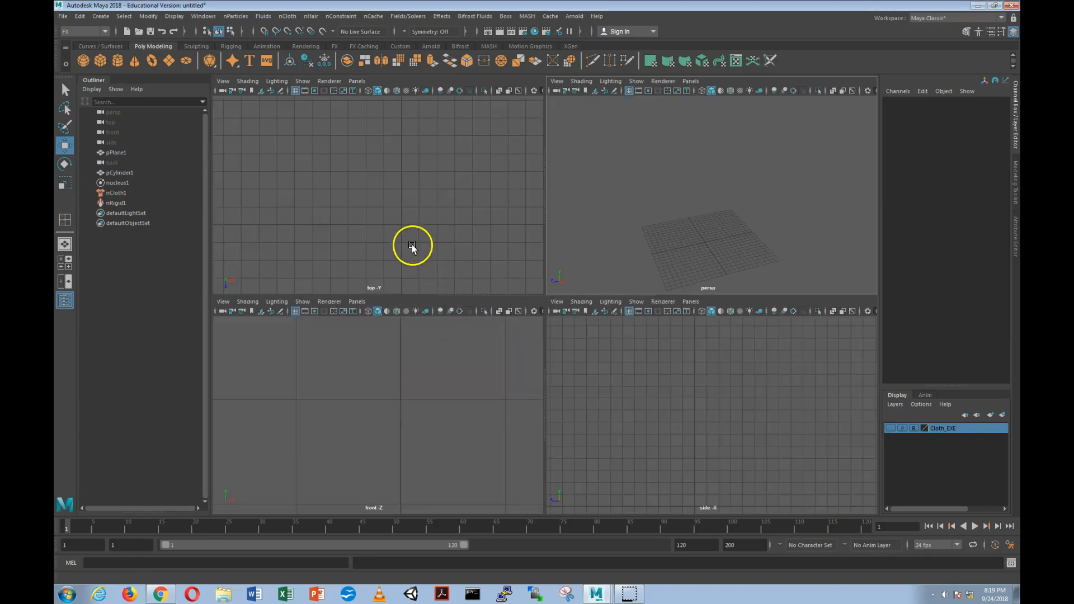
pyautogui.click(441, 213)
pyautogui.press('space')
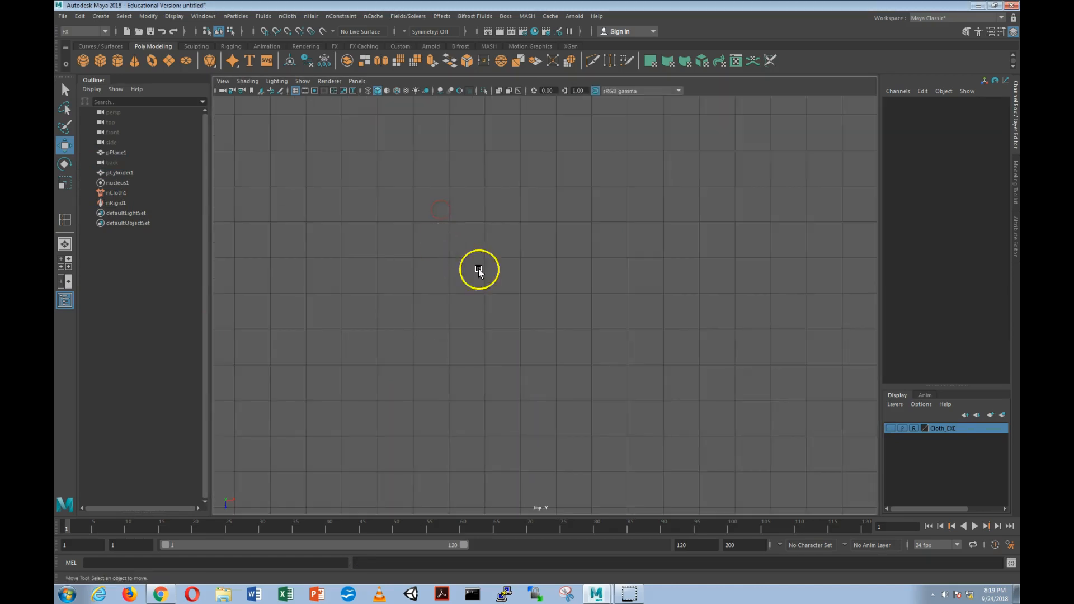
pyautogui.keyDown('alt'); pyautogui.moveTo(628, 339); pyautogui.dragTo(603, 315, button='middle'); pyautogui.keyUp('alt')
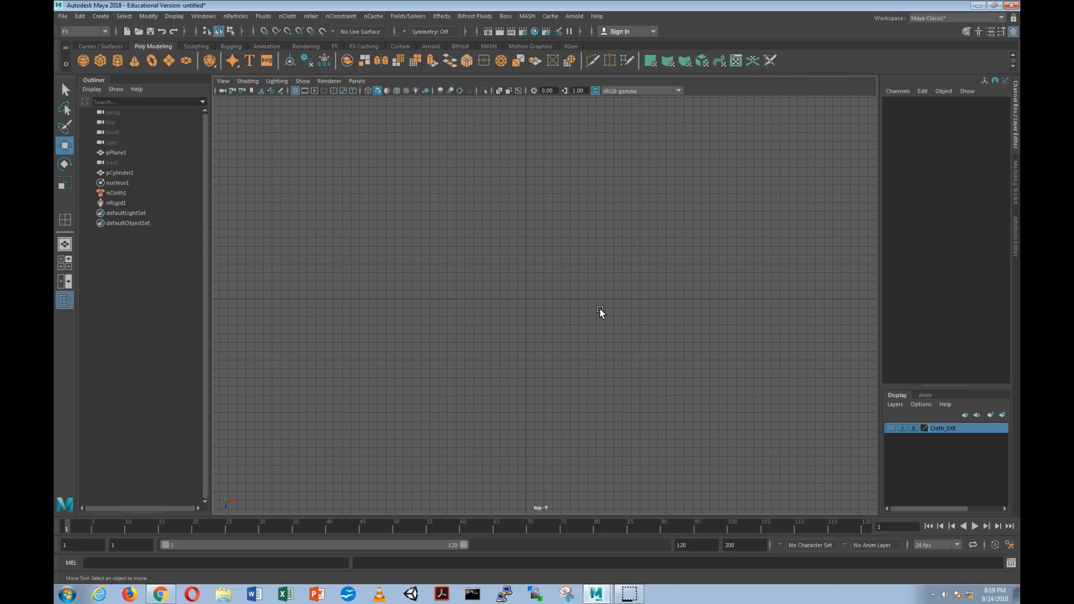
pyautogui.click(101, 16)
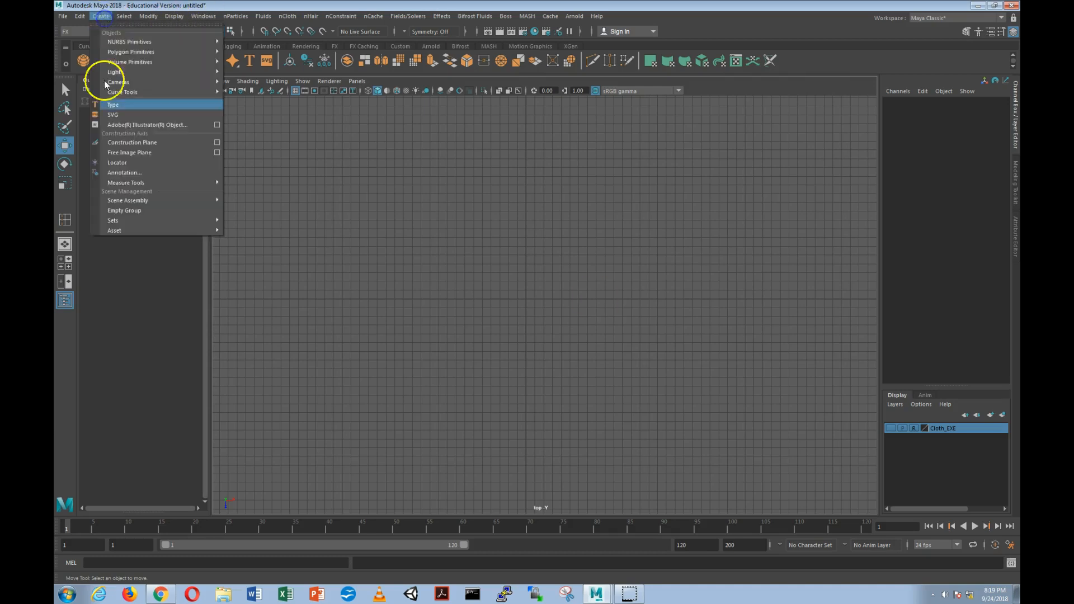
pyautogui.moveTo(120, 91)
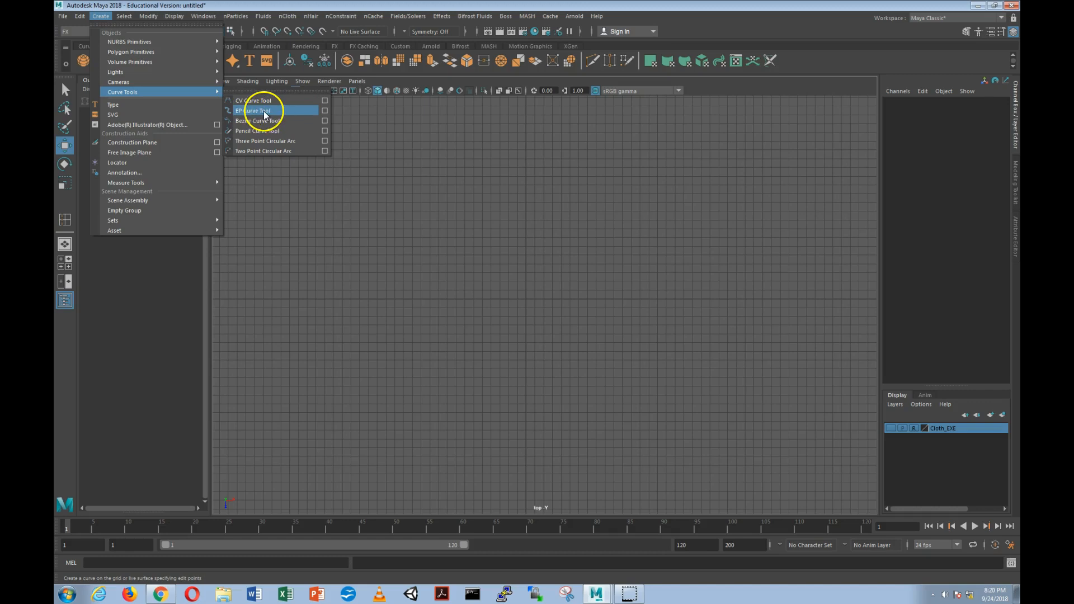
pyautogui.click(324, 112)
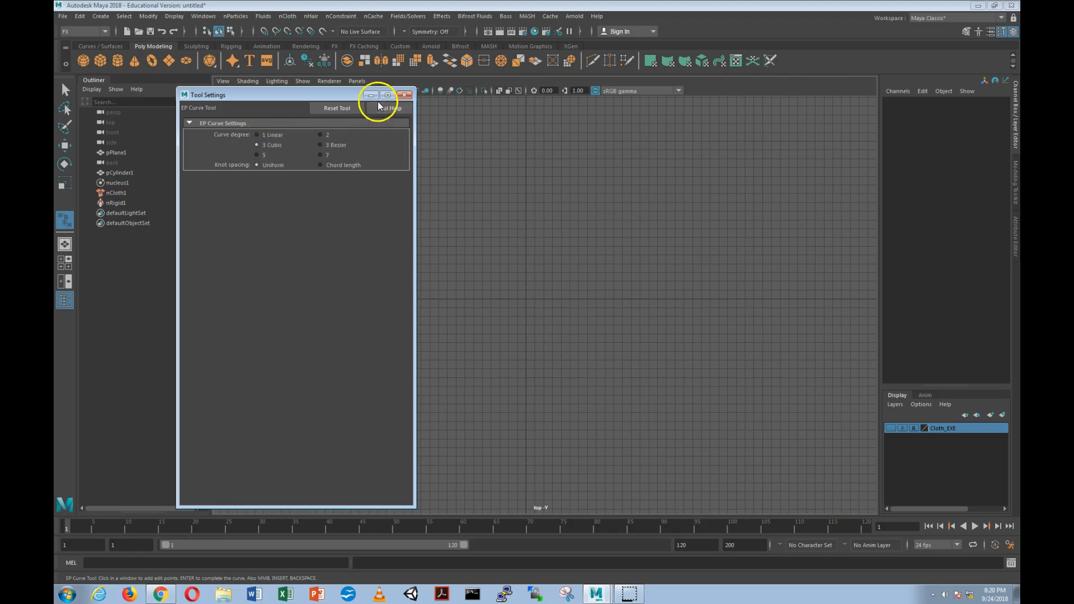
pyautogui.click(404, 96)
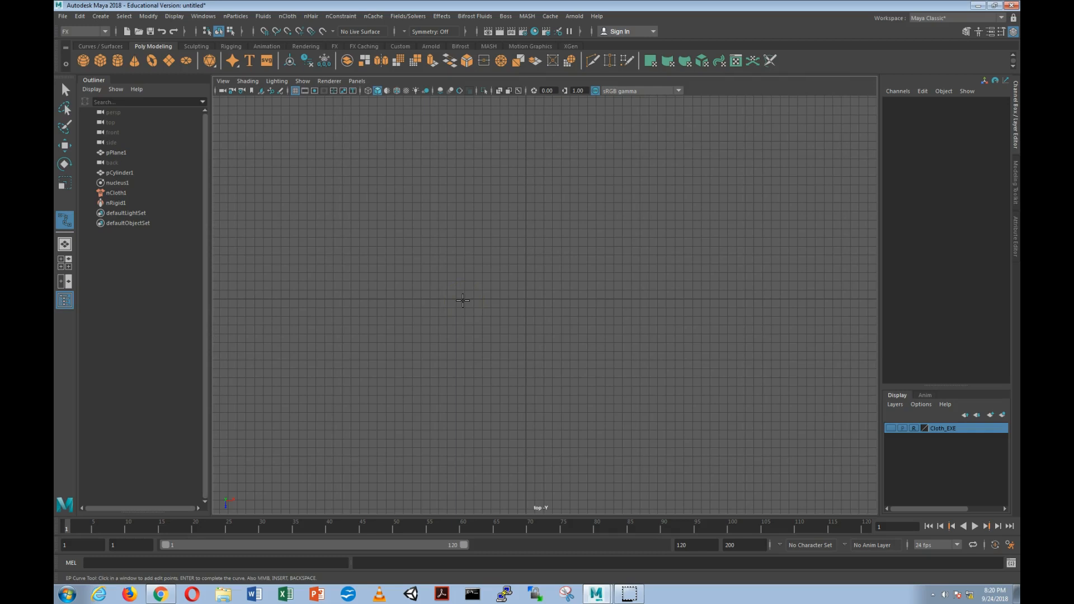
# - Draw a winding S-shaped EP curve across the grid in the top view, starting with a loop on its left side
pyautogui.click(398, 309)
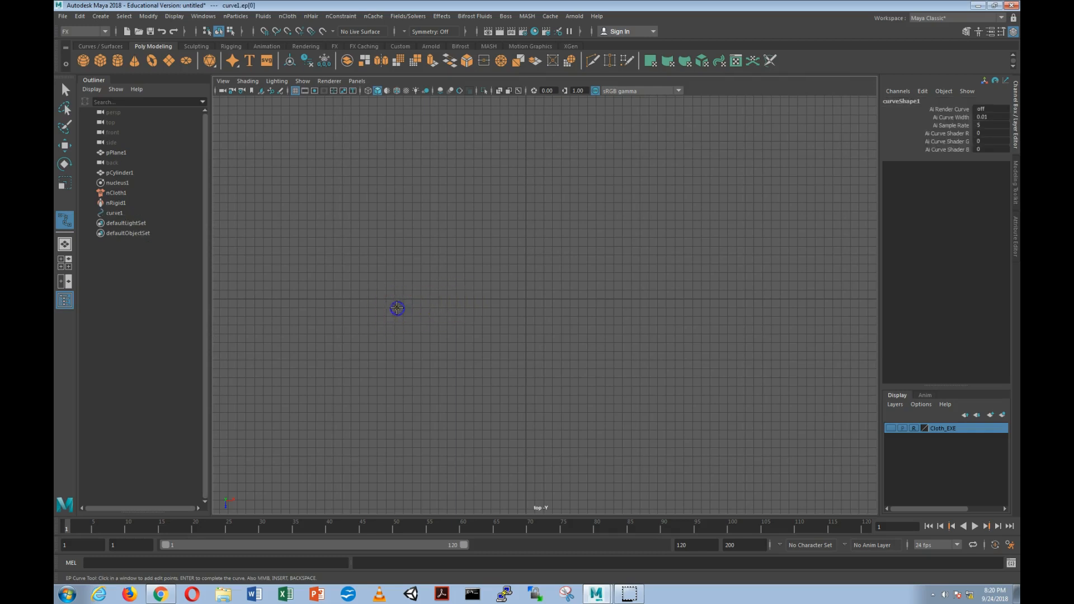
pyautogui.click(397, 356)
pyautogui.moveTo(321, 357)
pyautogui.mouseDown()
pyautogui.moveTo(295, 334)
pyautogui.moveTo(338, 343)
pyautogui.moveTo(342, 357)
pyautogui.mouseUp()
pyautogui.moveTo(296, 313); pyautogui.dragTo(458, 247)
pyautogui.moveTo(492, 289)
pyautogui.mouseDown()
pyautogui.moveTo(489, 305)
pyautogui.moveTo(475, 283)
pyautogui.mouseUp()
pyautogui.moveTo(475, 370); pyautogui.dragTo(508, 389)
pyautogui.moveTo(599, 403); pyautogui.dragTo(616, 398)
pyautogui.moveTo(682, 326)
pyautogui.mouseDown()
pyautogui.moveTo(701, 322)
pyautogui.moveTo(696, 331)
pyautogui.mouseUp()
pyautogui.moveTo(689, 292); pyautogui.dragTo(687, 260)
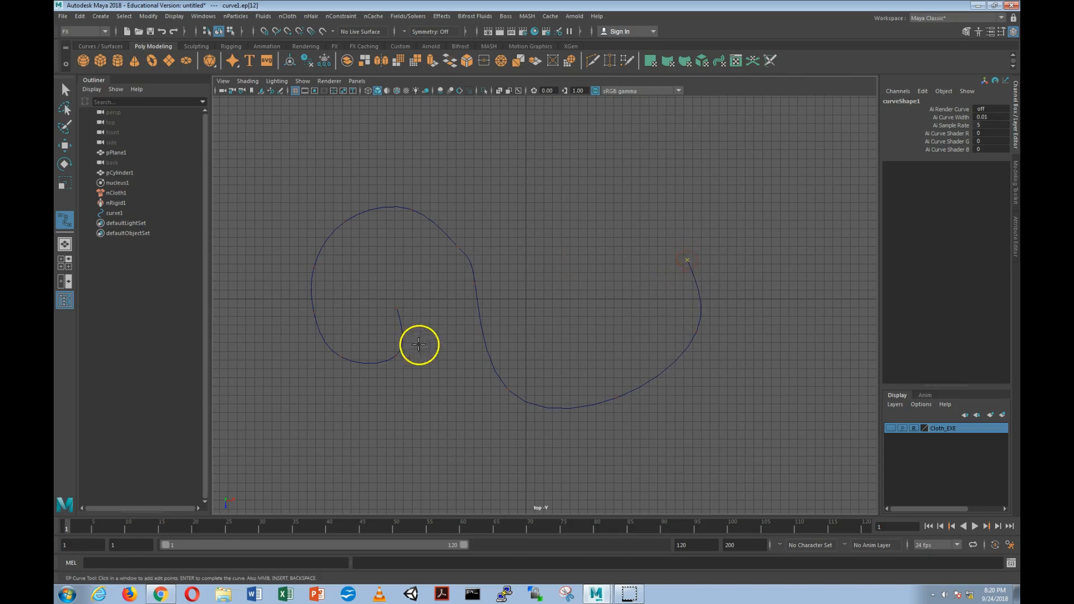
pyautogui.press('Return')
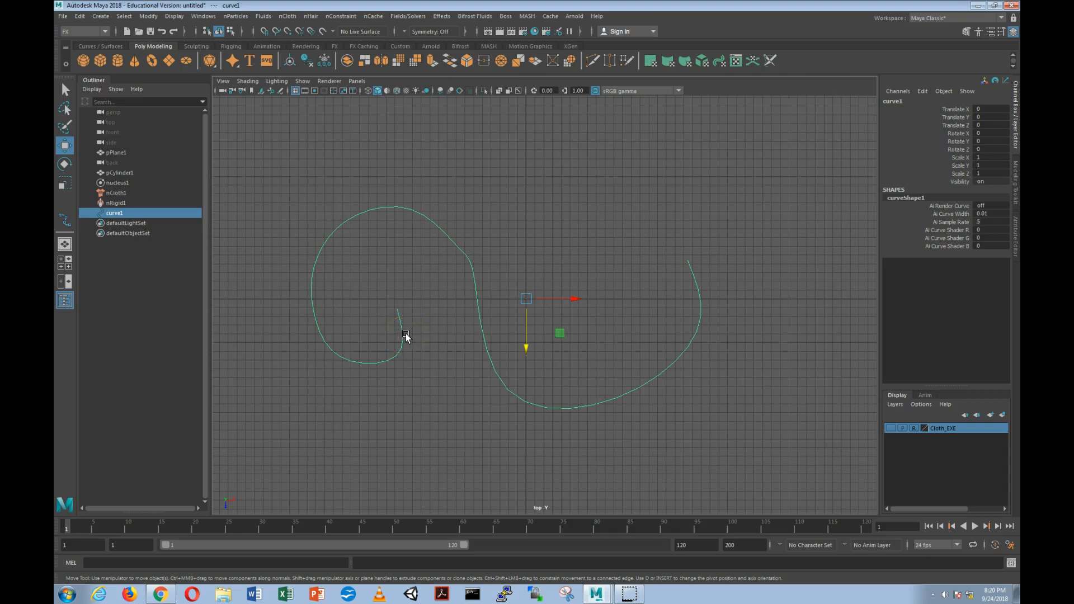
# - Examine the S-shaped curve from several angles in the perspective view
pyautogui.press('space')
pyautogui.press('space')
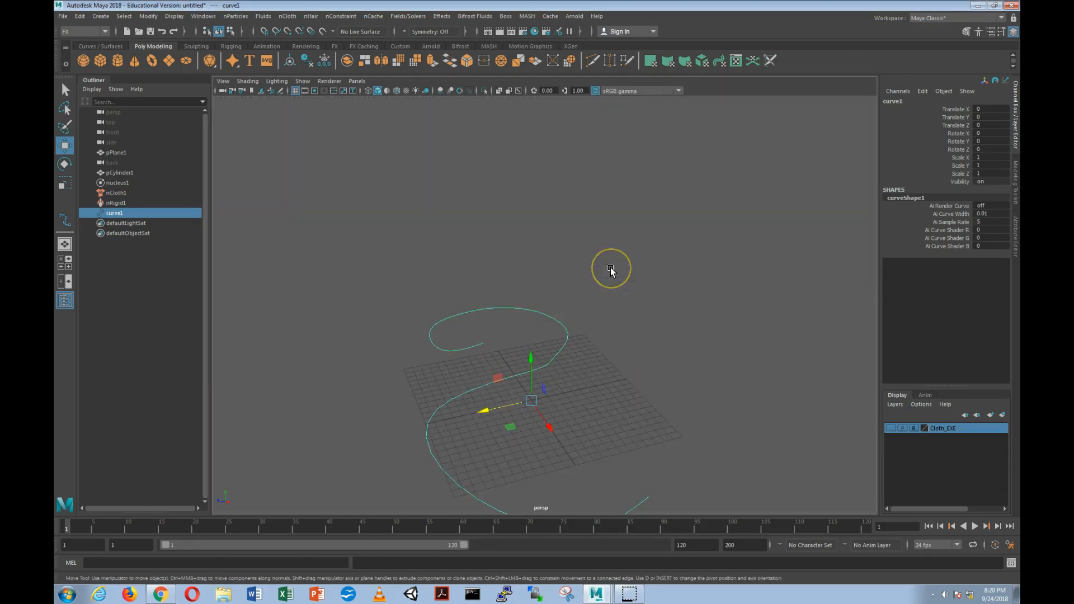
pyautogui.press('space')
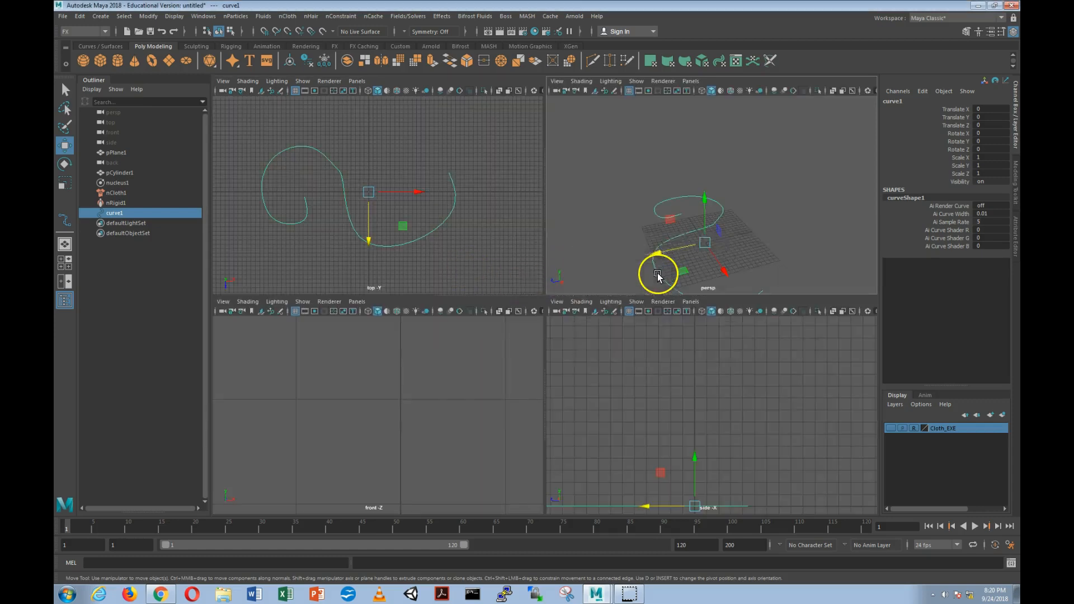
pyautogui.press('space')
pyautogui.keyDown('alt'); pyautogui.moveTo(592, 384); pyautogui.dragTo(620, 365); pyautogui.keyUp('alt')
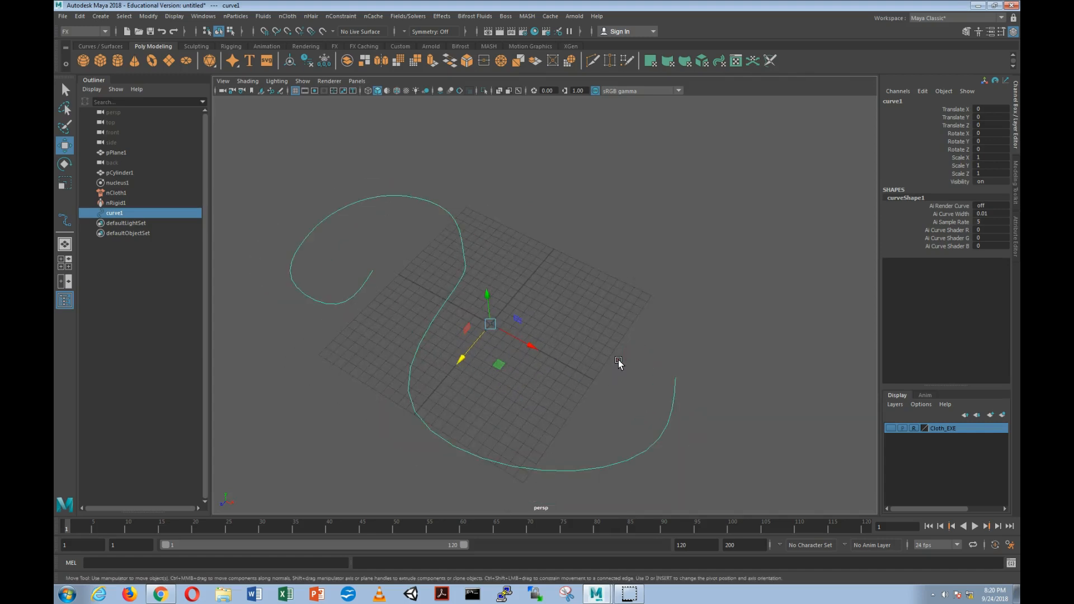
pyautogui.keyDown('alt'); pyautogui.moveTo(618, 363); pyautogui.dragTo(642, 298); pyautogui.keyUp('alt')
pyautogui.click(615, 287)
pyautogui.click(494, 415)
pyautogui.click(633, 295)
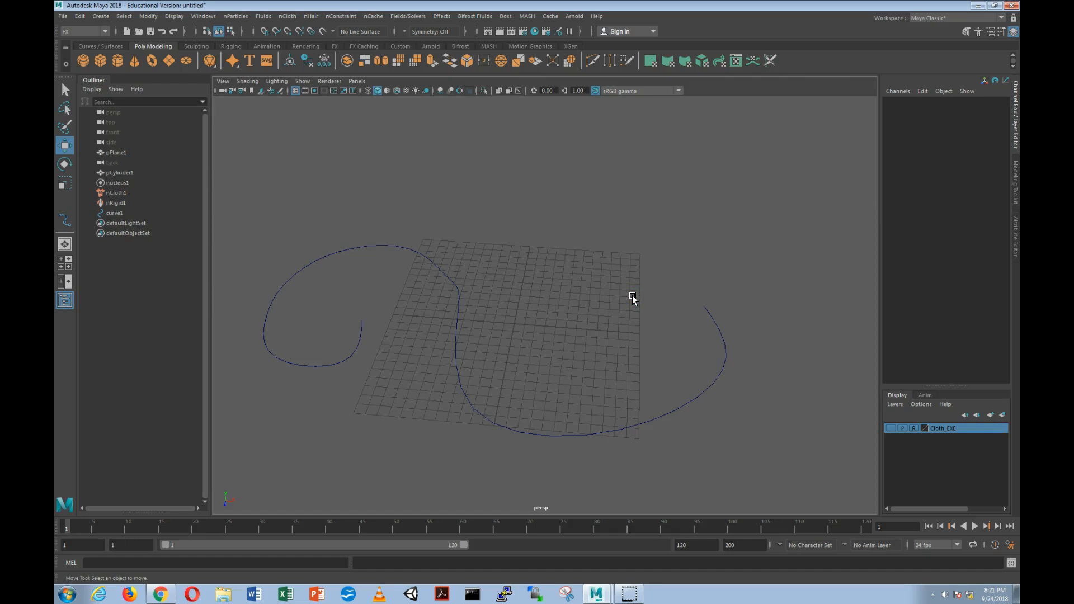
pyautogui.click(583, 304)
pyautogui.keyDown('alt'); pyautogui.moveTo(564, 299); pyautogui.dragTo(563, 307); pyautogui.keyUp('alt')
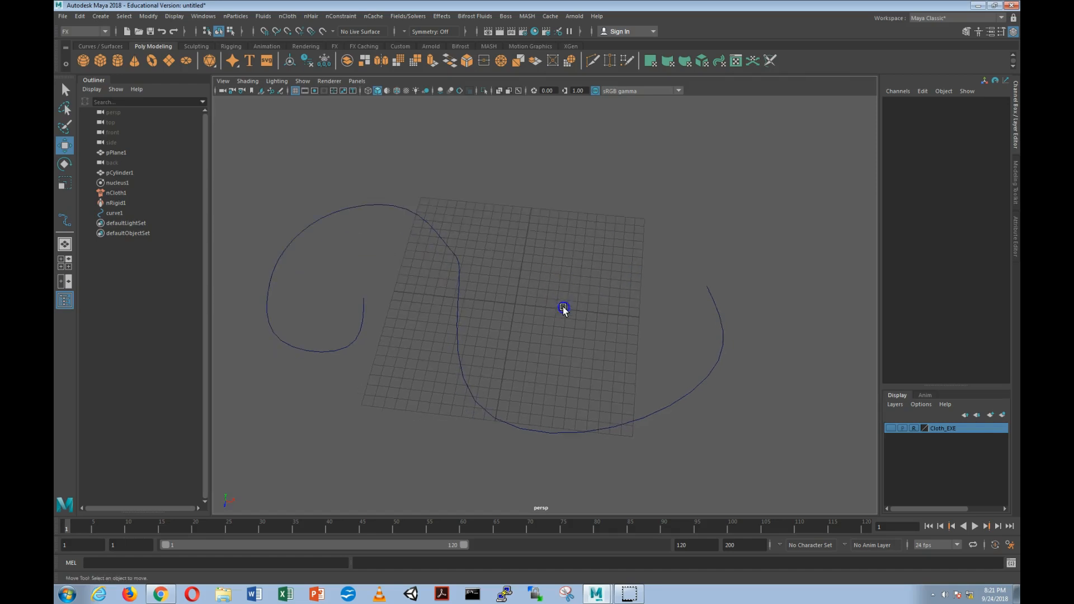
# - Create a polygon cylinder at the origin and raise it to about 4.6 units in Y
pyautogui.keyDown('shift'); pyautogui.rightClick(559, 302); pyautogui.keyUp('shift')
pyautogui.keyDown('shift'); pyautogui.moveTo(559, 302); pyautogui.dragTo(506, 301, button='right'); pyautogui.keyUp('shift')
pyautogui.keyDown('alt'); pyautogui.moveTo(511, 300); pyautogui.dragTo(536, 307); pyautogui.keyUp('alt')
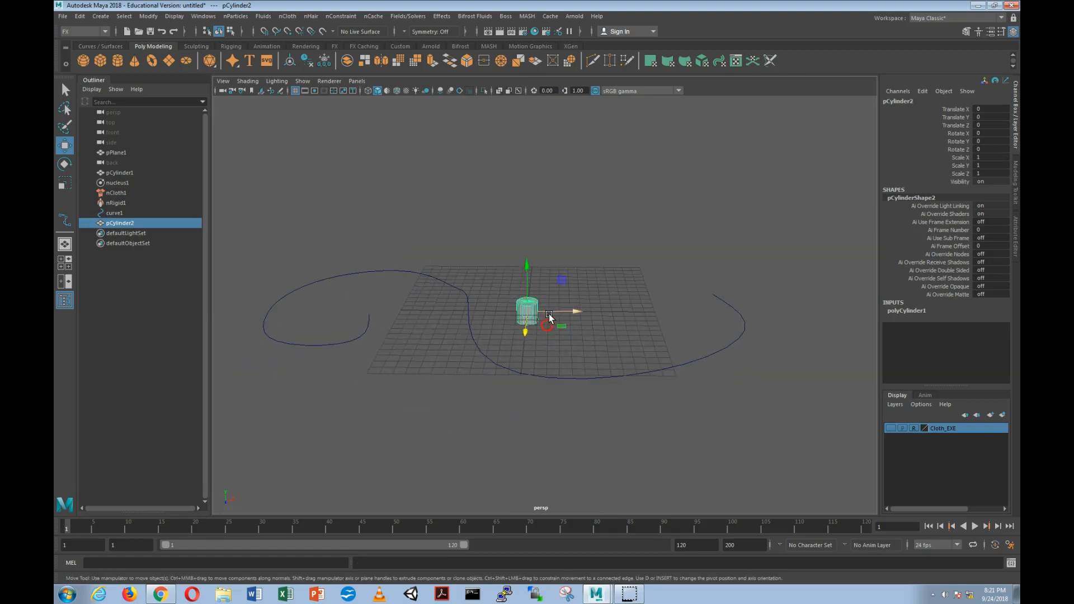
pyautogui.moveTo(523, 268); pyautogui.dragTo(562, 250)
pyautogui.keyDown('shift'); pyautogui.rightClick(638, 279); pyautogui.keyUp('shift')
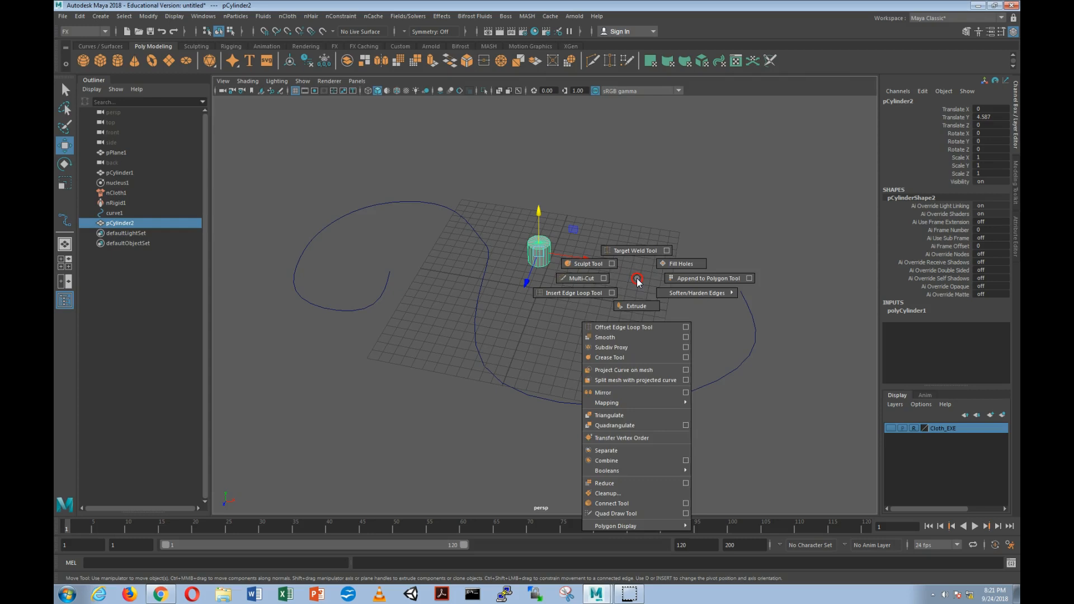
pyautogui.keyDown('shift'); pyautogui.rightClick(638, 279); pyautogui.keyUp('shift')
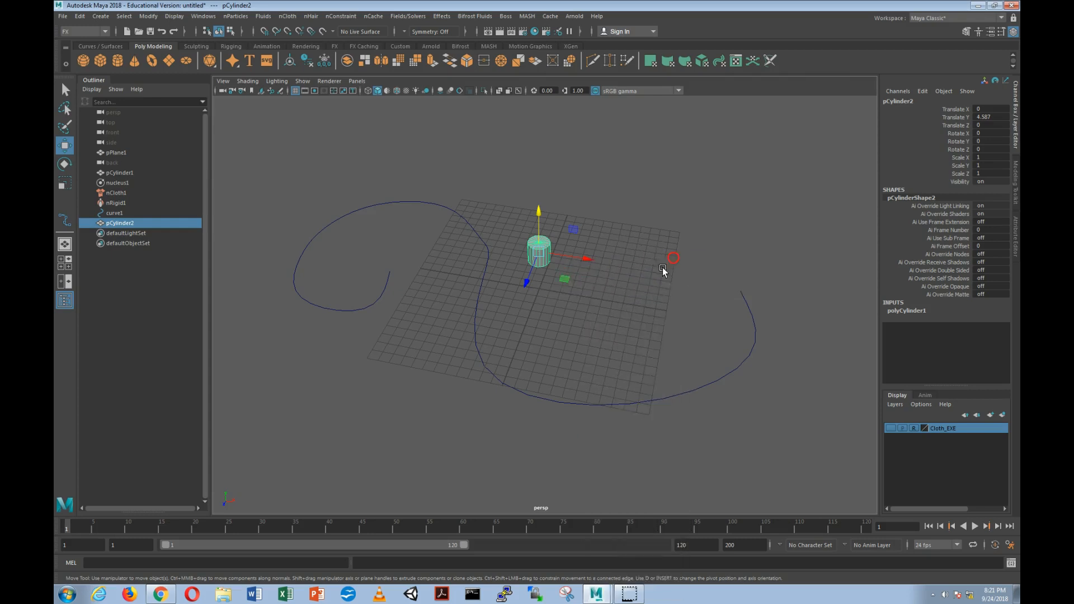
pyautogui.click(624, 291)
pyautogui.keyDown('shift'); pyautogui.rightClick(625, 291); pyautogui.keyUp('shift')
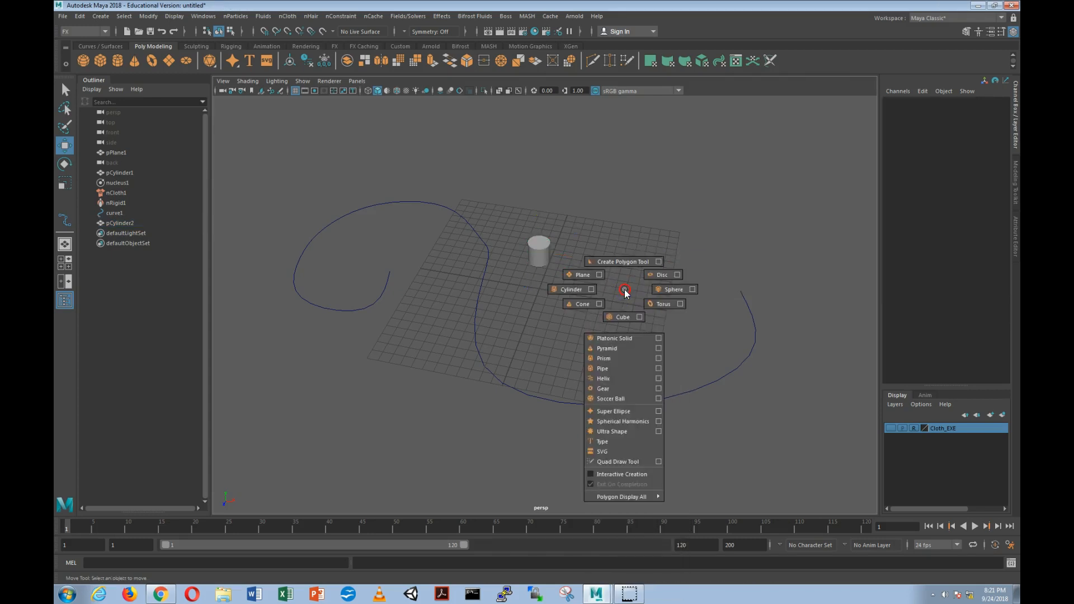
# - Set the raised cylinder's Subdivisions Caps to 2 and lower its Subdivisions Axis
pyautogui.click(545, 274)
pyautogui.scroll(6, 564, 277)
pyautogui.scroll(-3, 562, 279)
pyautogui.keyDown('alt'); pyautogui.moveTo(626, 231); pyautogui.dragTo(614, 247); pyautogui.keyUp('alt')
pyautogui.keyDown('alt'); pyautogui.moveTo(614, 247); pyautogui.dragTo(589, 326, button='middle'); pyautogui.keyUp('alt')
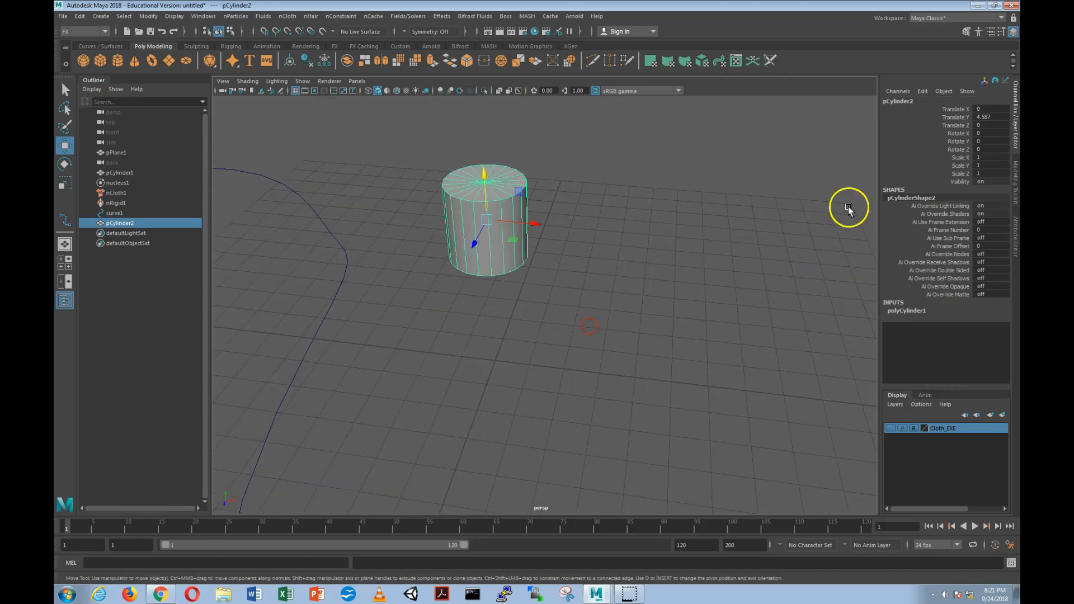
pyautogui.click(899, 311)
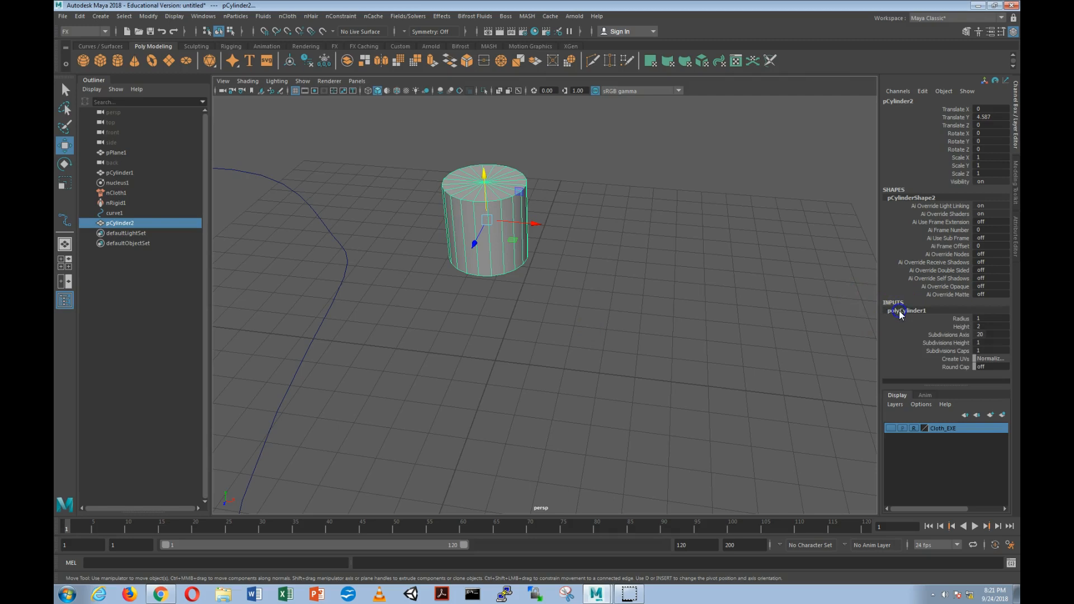
pyautogui.doubleClick(979, 351)
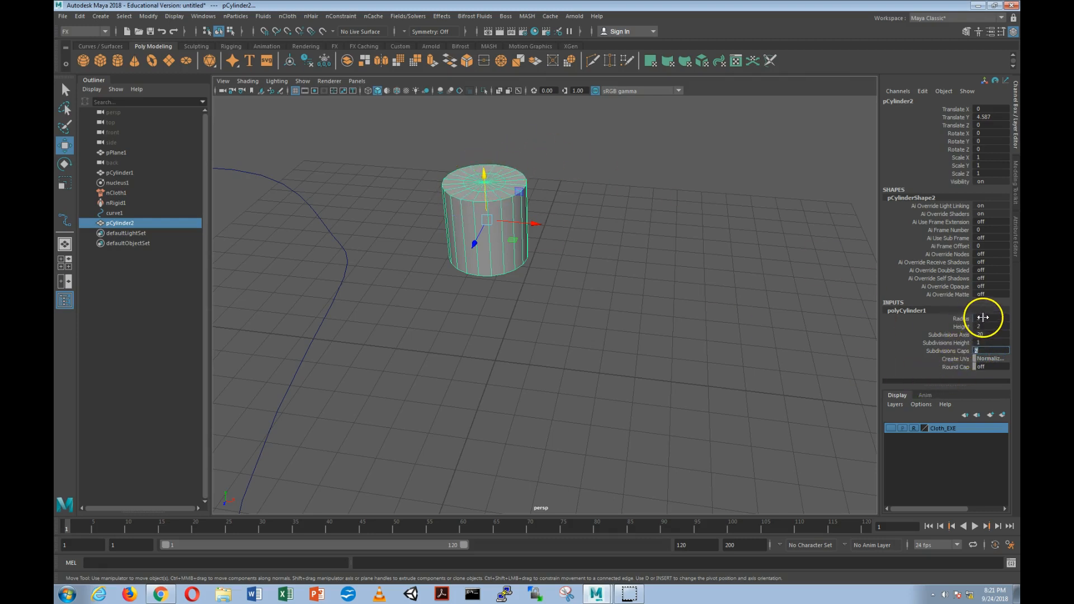
pyautogui.click(990, 334)
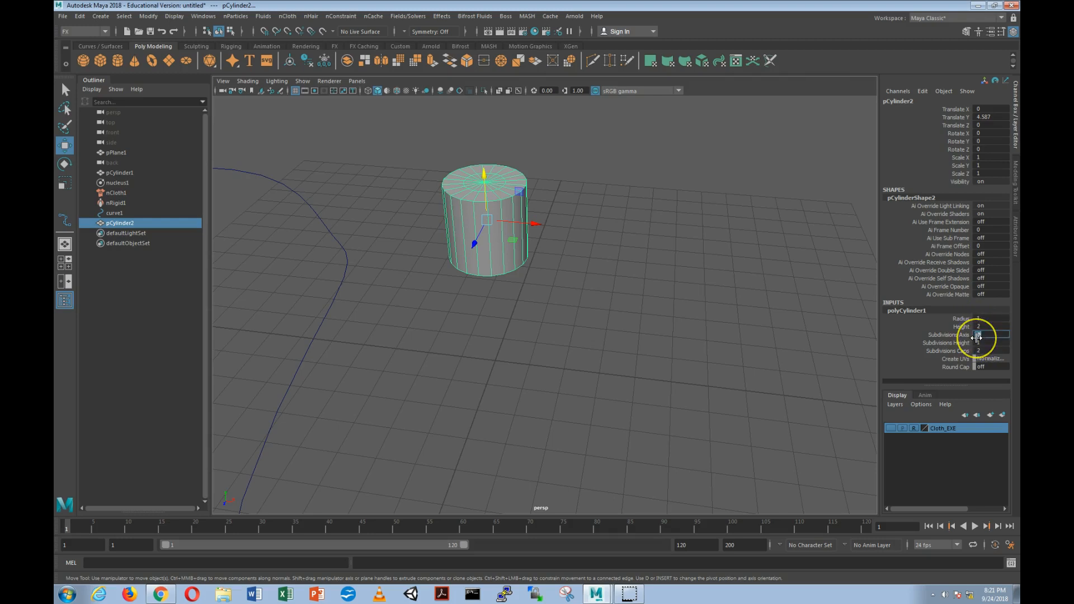
pyautogui.moveTo(977, 338); pyautogui.dragTo(976, 336)
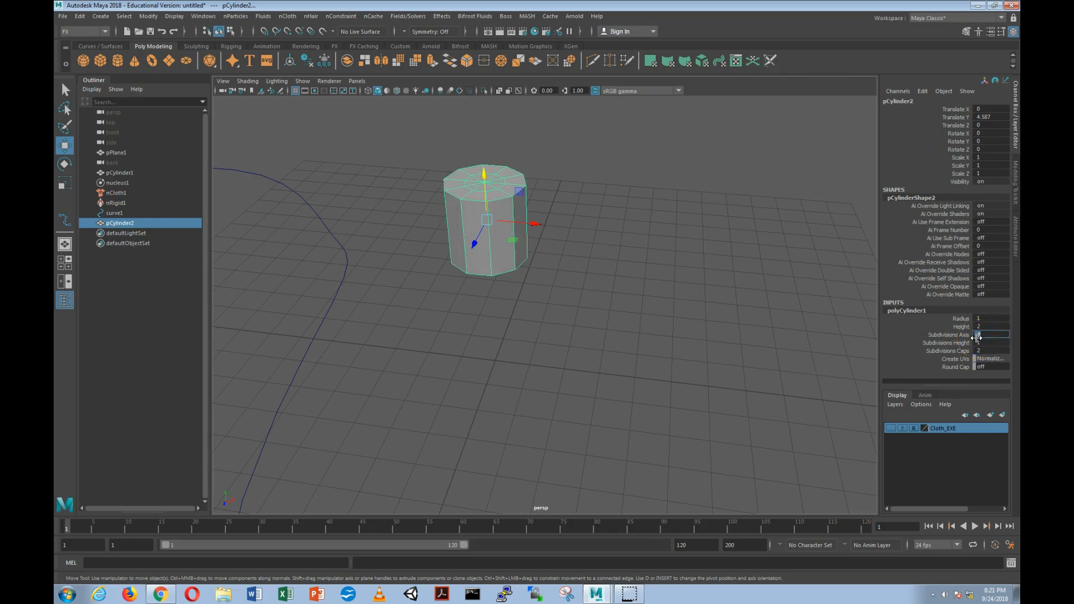
# - Set the raised cylinder's Subdivisions Axis to 20
pyautogui.press('super')
pyautogui.click(987, 333)
pyautogui.write('20')
pyautogui.press('Return')
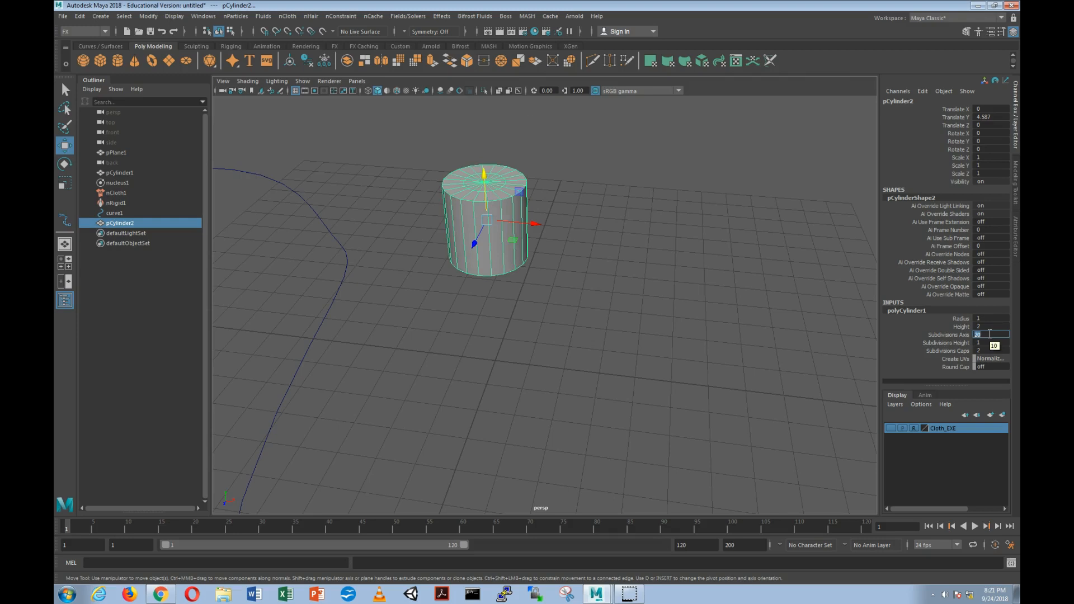
pyautogui.click(585, 187)
pyautogui.click(526, 212)
# - Delete the cylinder's side and bottom faces to leave only the top cap, and reselect it as an object
pyautogui.keyDown('alt'); pyautogui.moveTo(582, 237); pyautogui.dragTo(585, 211); pyautogui.keyUp('alt')
pyautogui.rightClick(460, 284)
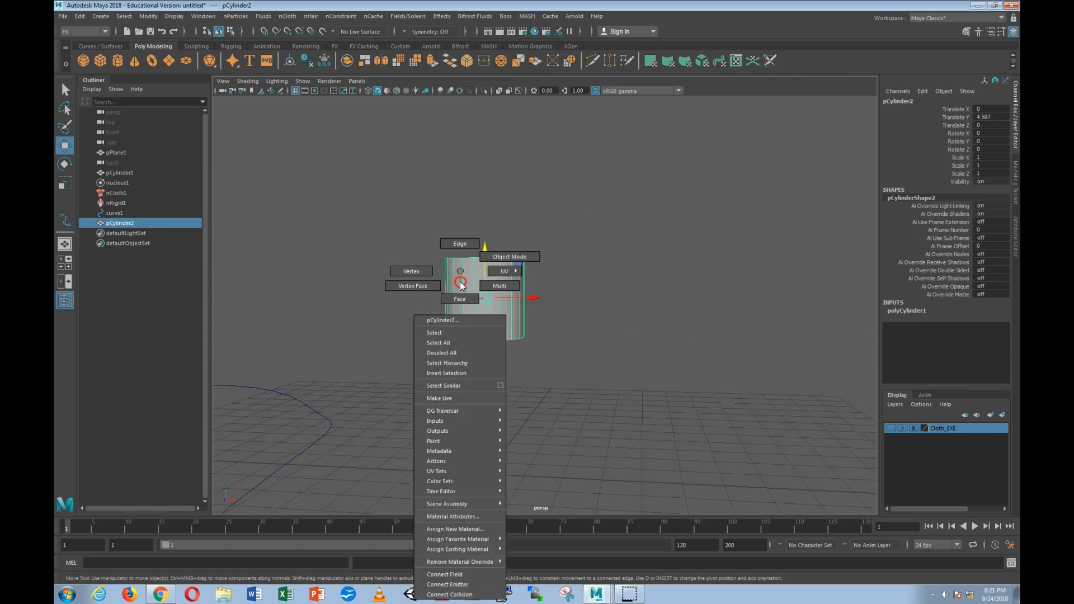
pyautogui.moveTo(461, 284); pyautogui.dragTo(462, 299, button='right')
pyautogui.moveTo(384, 276); pyautogui.dragTo(653, 367)
pyautogui.press('Delete')
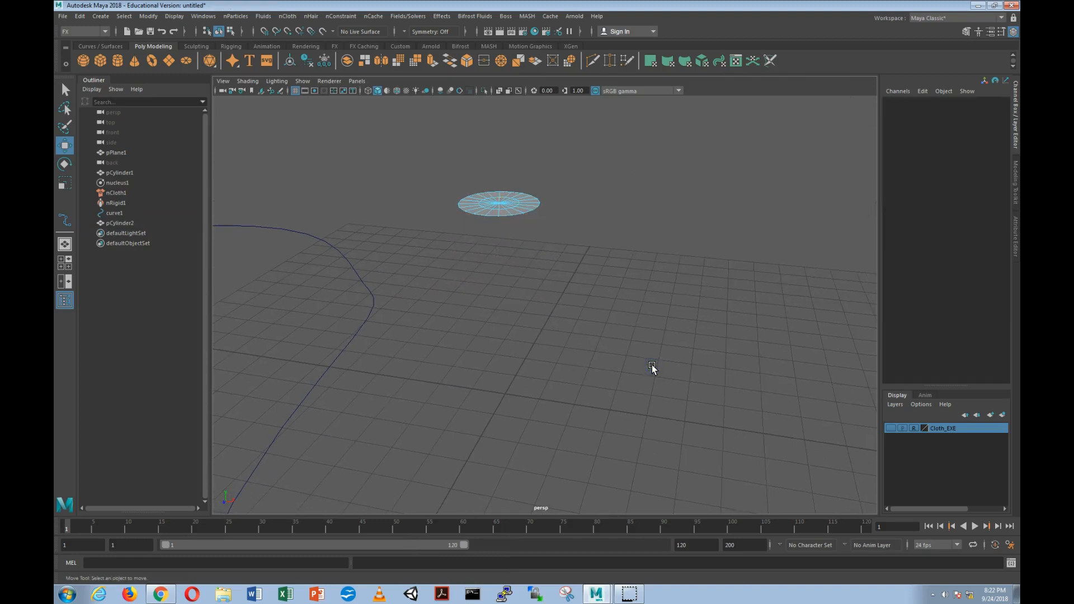
pyautogui.moveTo(508, 202); pyautogui.dragTo(550, 191, button='right')
pyautogui.click(565, 188)
pyautogui.click(511, 201)
pyautogui.moveTo(589, 248)
pyautogui.keyDown('alt'); pyautogui.mouseDown()
pyautogui.moveTo(553, 248)
pyautogui.moveTo(606, 241)
pyautogui.mouseUp(); pyautogui.keyUp('alt')
# - Examine the flat disc and the position of its pivot from several angles
pyautogui.click(87, 544)
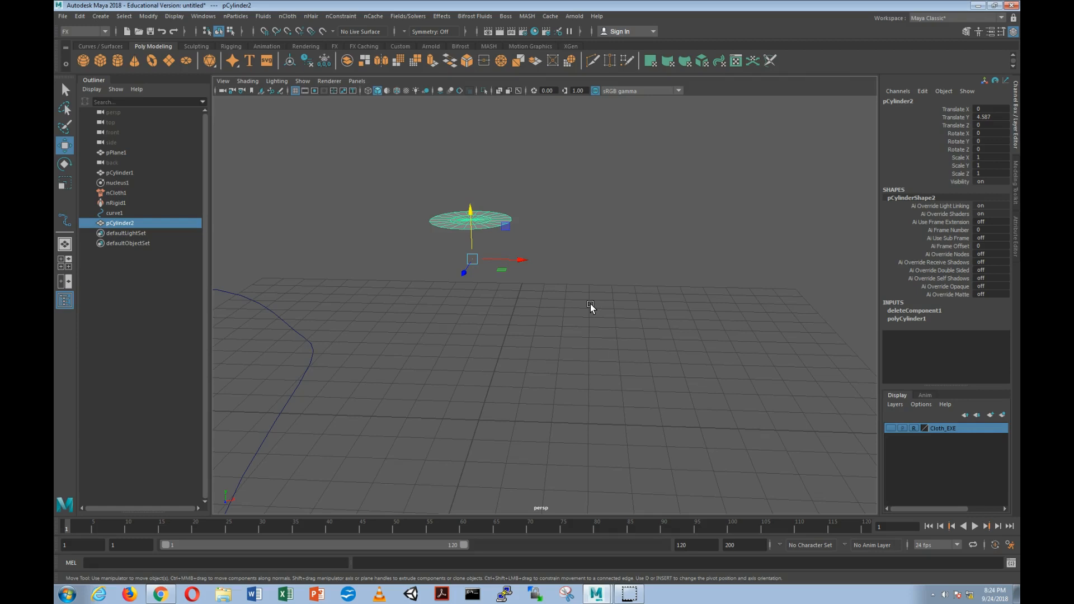
pyautogui.keyDown('alt'); pyautogui.moveTo(511, 242); pyautogui.dragTo(548, 262); pyautogui.keyUp('alt')
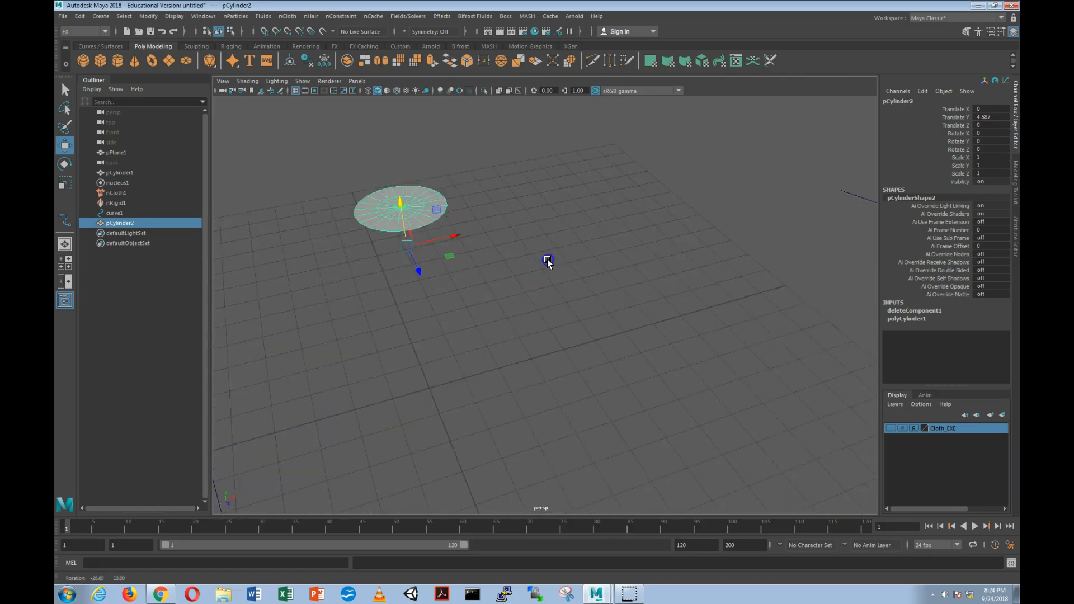
pyautogui.keyDown('alt'); pyautogui.moveTo(477, 252); pyautogui.dragTo(554, 319, button='middle'); pyautogui.keyUp('alt')
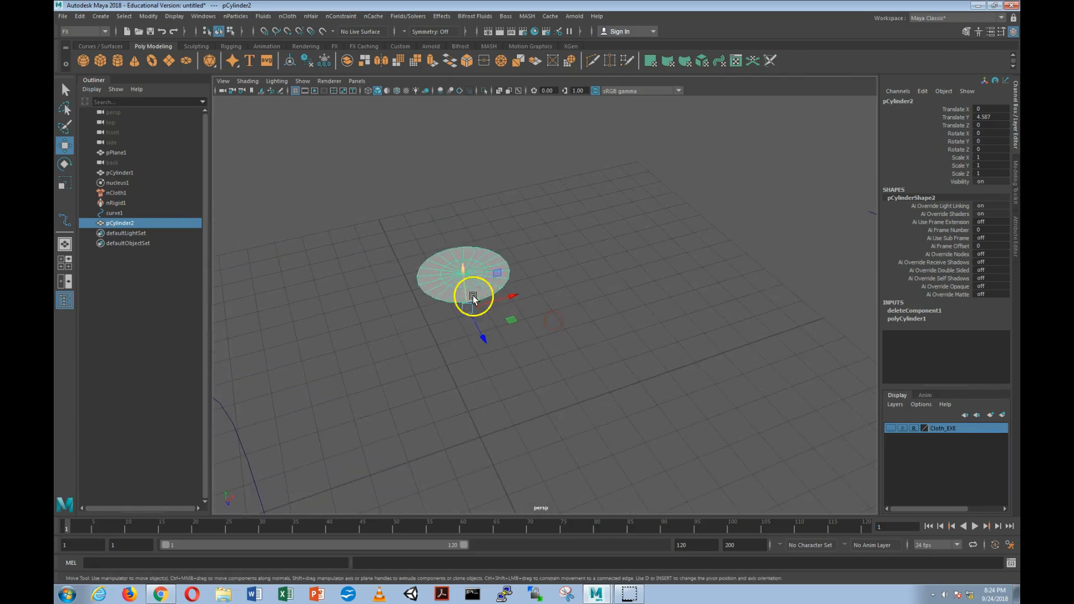
pyautogui.scroll(5, 484, 332)
pyautogui.keyDown('alt'); pyautogui.moveTo(468, 326); pyautogui.dragTo(463, 319); pyautogui.keyUp('alt')
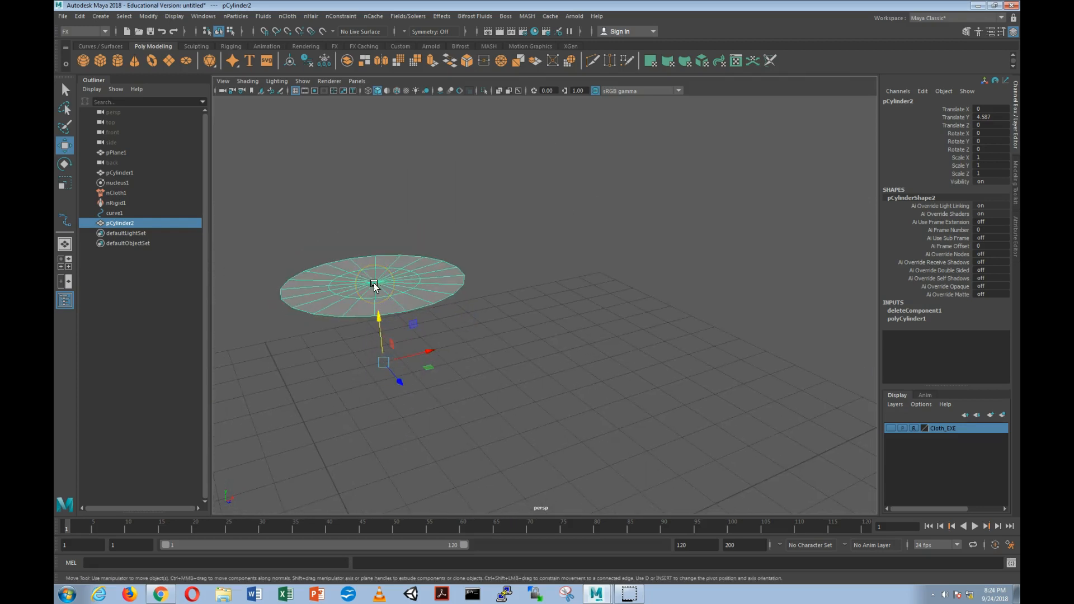
pyautogui.click(408, 223)
pyautogui.click(395, 271)
pyautogui.keyDown('alt'); pyautogui.moveTo(460, 265); pyautogui.dragTo(527, 257, button='middle'); pyautogui.keyUp('alt')
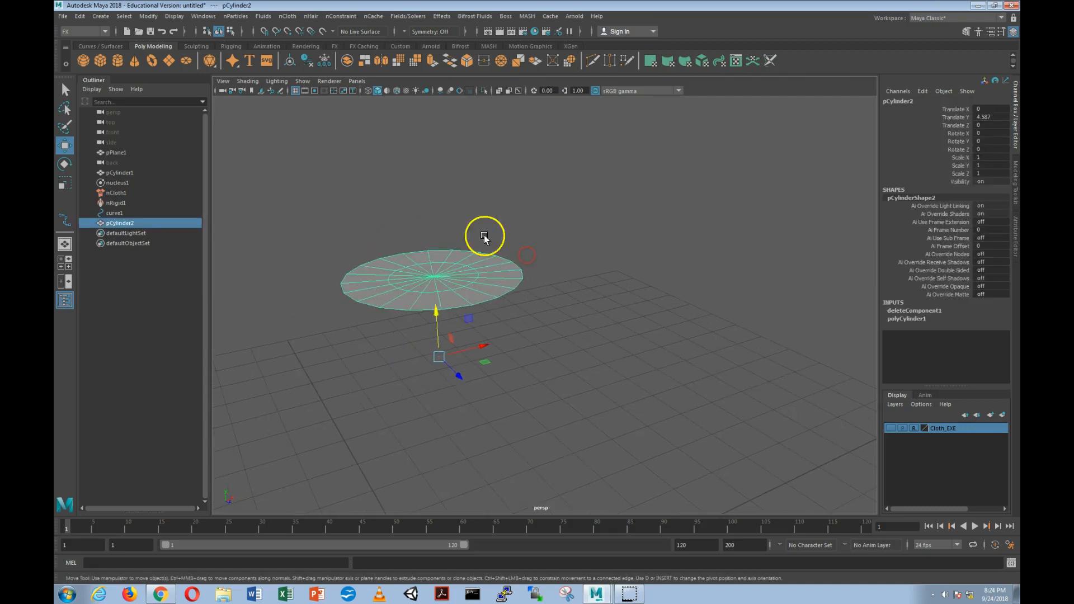
# - Try to center the flat disc's pivot with Center Pivot
pyautogui.click(104, 17)
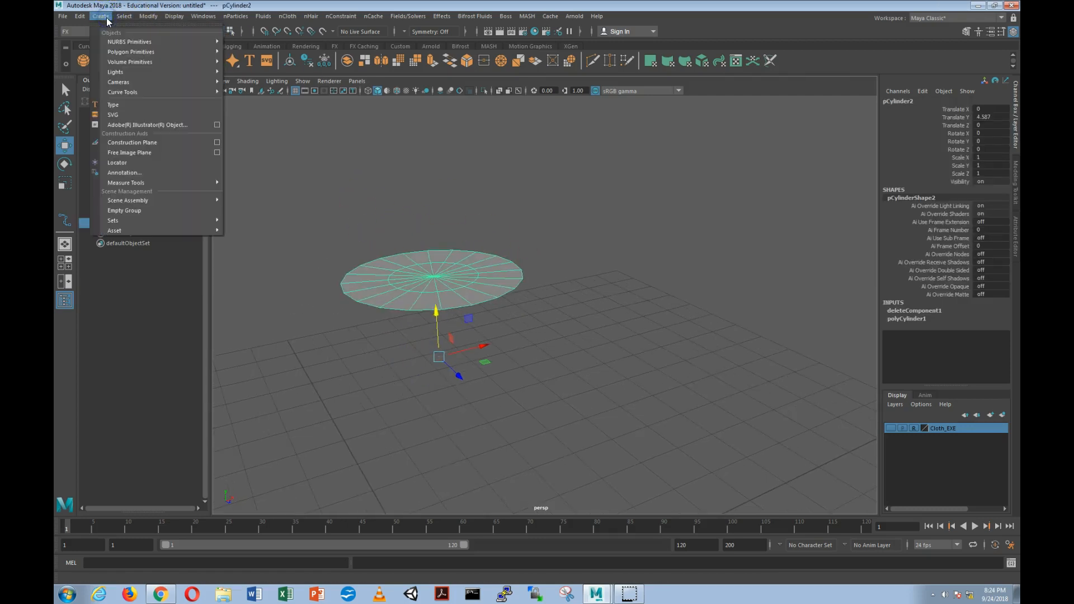
pyautogui.moveTo(150, 17)
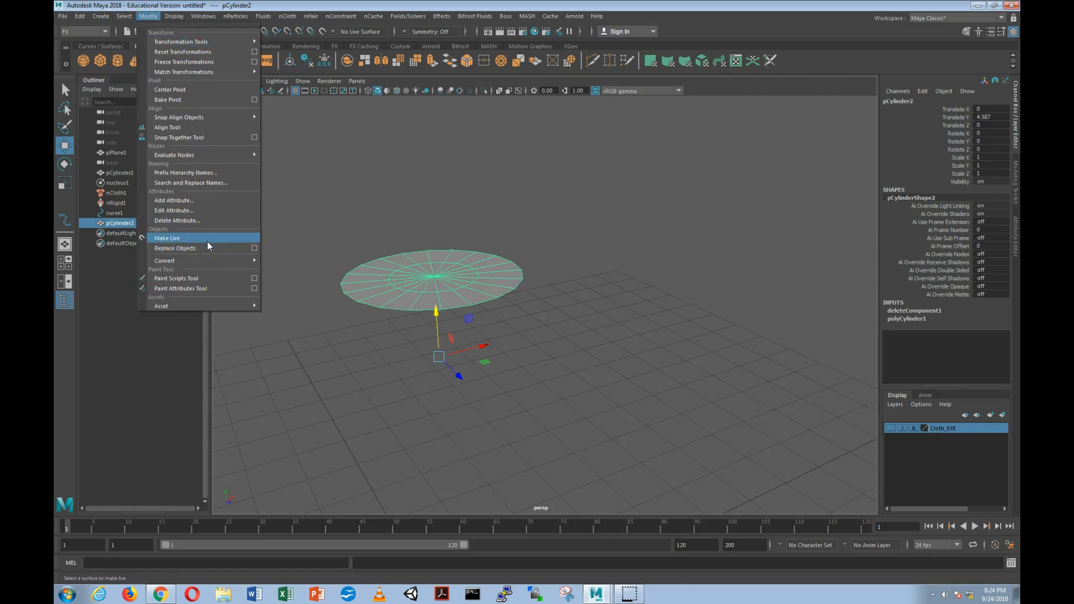
pyautogui.click(211, 90)
pyautogui.moveTo(643, 277)
pyautogui.keyDown('alt'); pyautogui.mouseDown()
pyautogui.moveTo(619, 282)
pyautogui.moveTo(633, 286)
pyautogui.mouseUp(); pyautogui.keyUp('alt')
pyautogui.hotkey('ctrl', 'z')
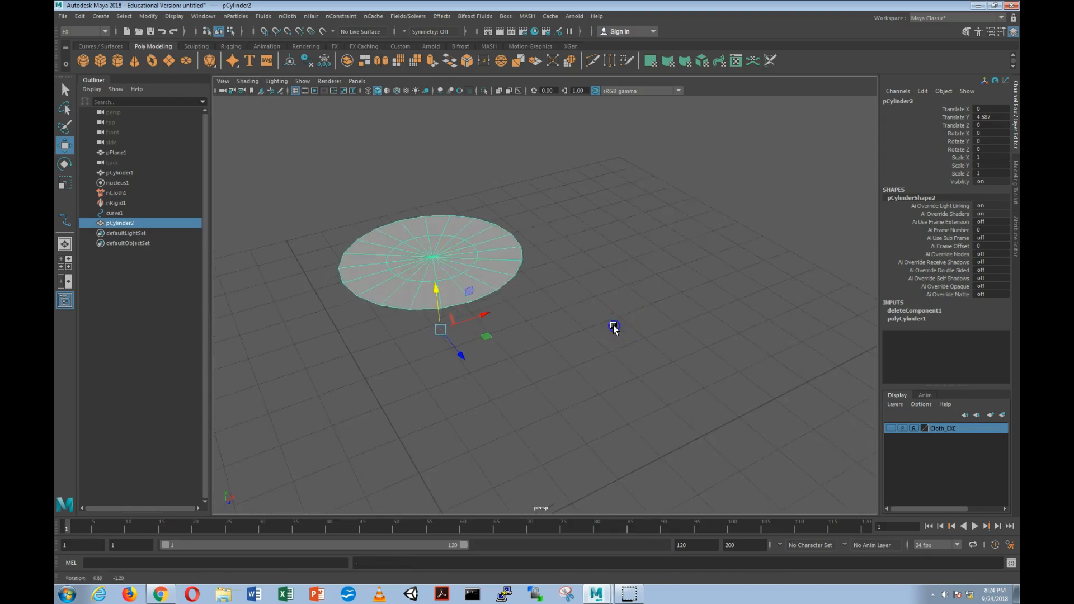
# - Try to reposition the disc's pivot, first freely and again with grid snapping
pyautogui.keyDown('alt'); pyautogui.moveTo(614, 328); pyautogui.dragTo(595, 312); pyautogui.keyUp('alt')
pyautogui.press('d')
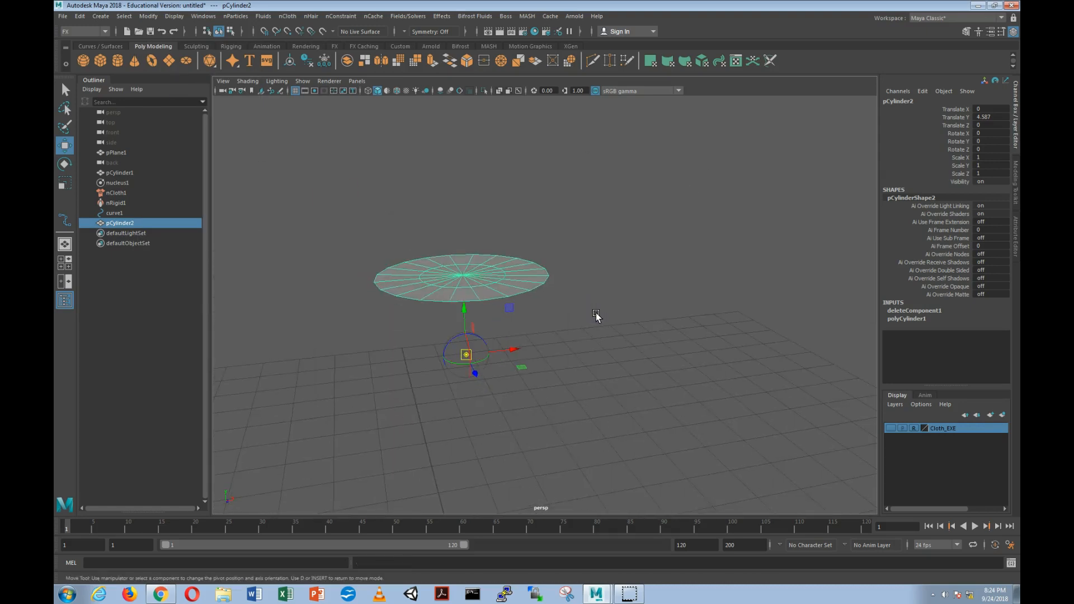
pyautogui.moveTo(466, 355); pyautogui.dragTo(467, 287)
pyautogui.hotkey('ctrl', 'z')
pyautogui.keyDown('alt'); pyautogui.moveTo(472, 327); pyautogui.dragTo(522, 362); pyautogui.keyUp('alt')
pyautogui.press('d')
pyautogui.press('x')
pyautogui.moveTo(454, 301); pyautogui.dragTo(445, 278)
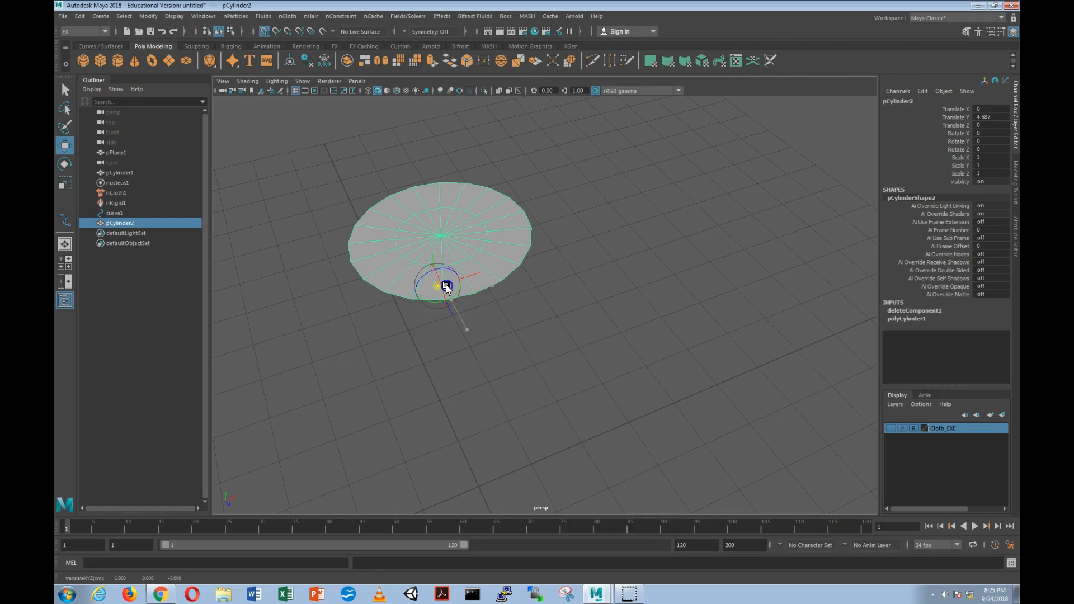
pyautogui.hotkey('ctrl', 'z')
# - Snap the disc's pivot to the vertex at the disc's center
pyautogui.press('v')
pyautogui.press('d')
pyautogui.moveTo(451, 299); pyautogui.dragTo(441, 235)
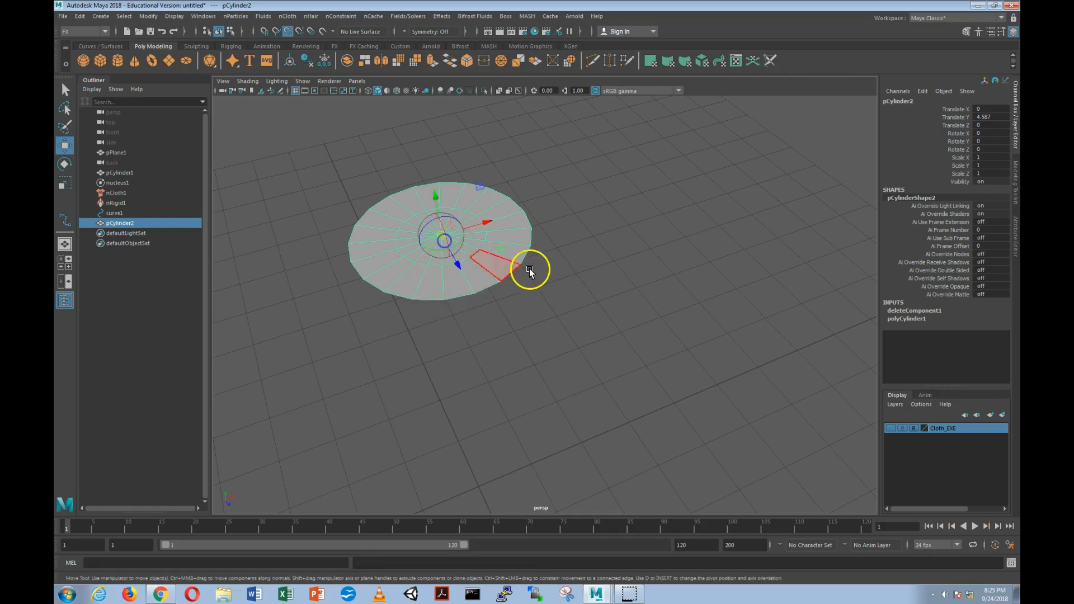
pyautogui.keyDown('alt'); pyautogui.moveTo(606, 319); pyautogui.dragTo(563, 307); pyautogui.keyUp('alt')
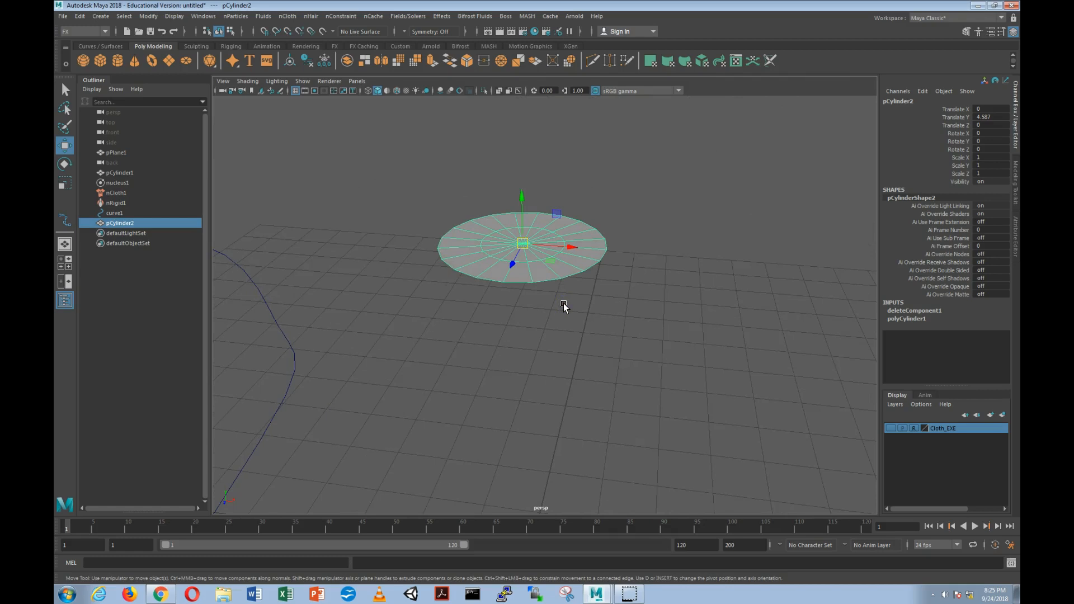
pyautogui.click(551, 295)
pyautogui.click(560, 260)
pyautogui.keyDown('alt'); pyautogui.moveTo(558, 285); pyautogui.dragTo(592, 362); pyautogui.keyUp('alt')
# - In the top view, duplicate the disc and place the copy edge to edge with it, about 2 units along X
pyautogui.press('space')
pyautogui.press('space')
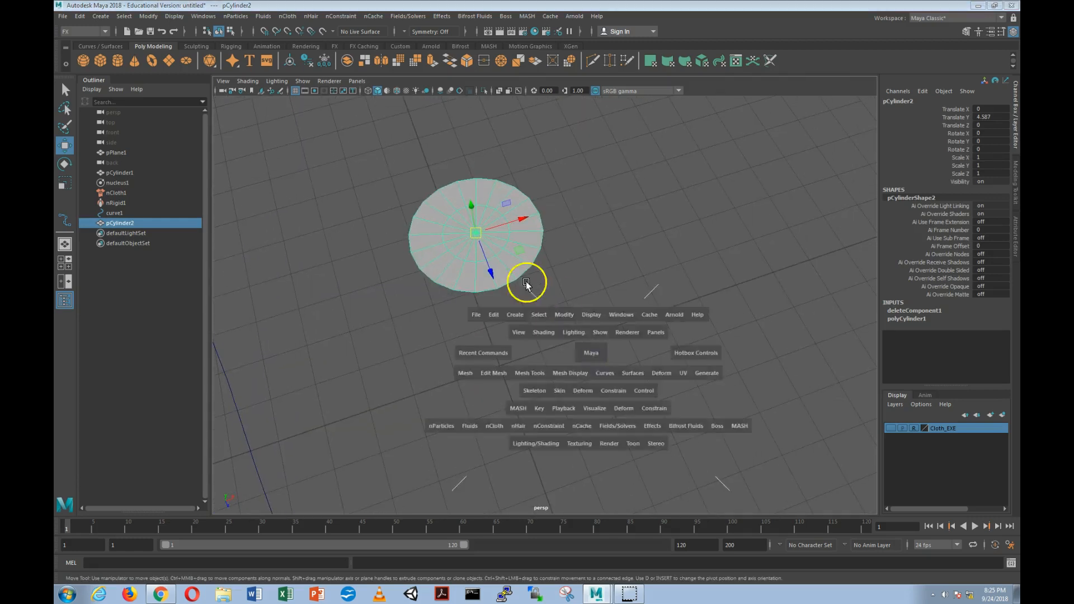
pyautogui.scroll(10, 526, 295)
pyautogui.scroll(-8, 495, 304)
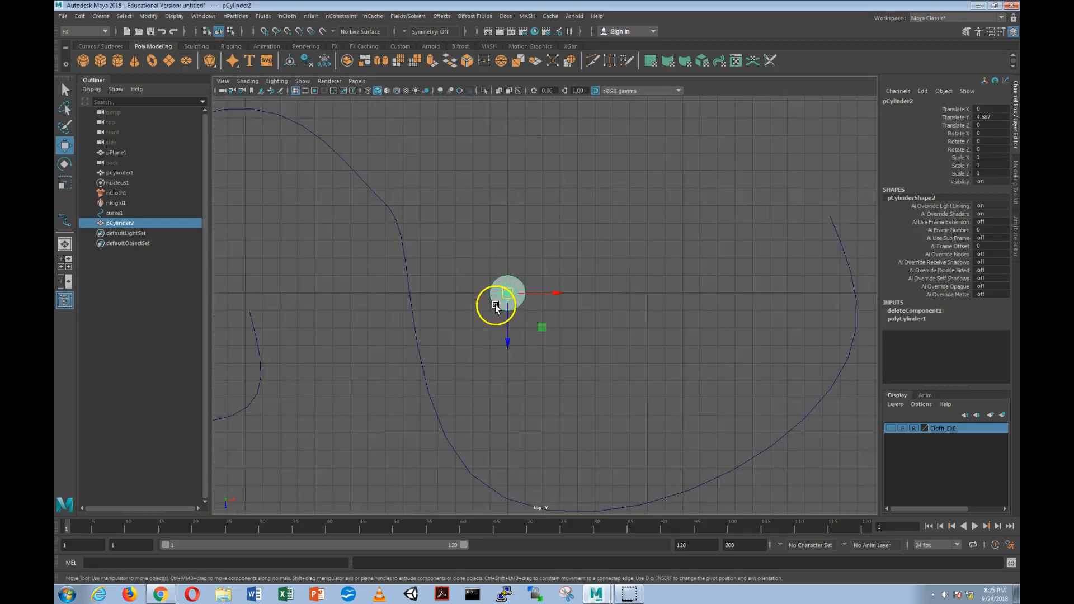
pyautogui.scroll(4, 494, 303)
pyautogui.scroll(1, 487, 298)
pyautogui.scroll(-3, 501, 280)
pyautogui.scroll(2, 499, 279)
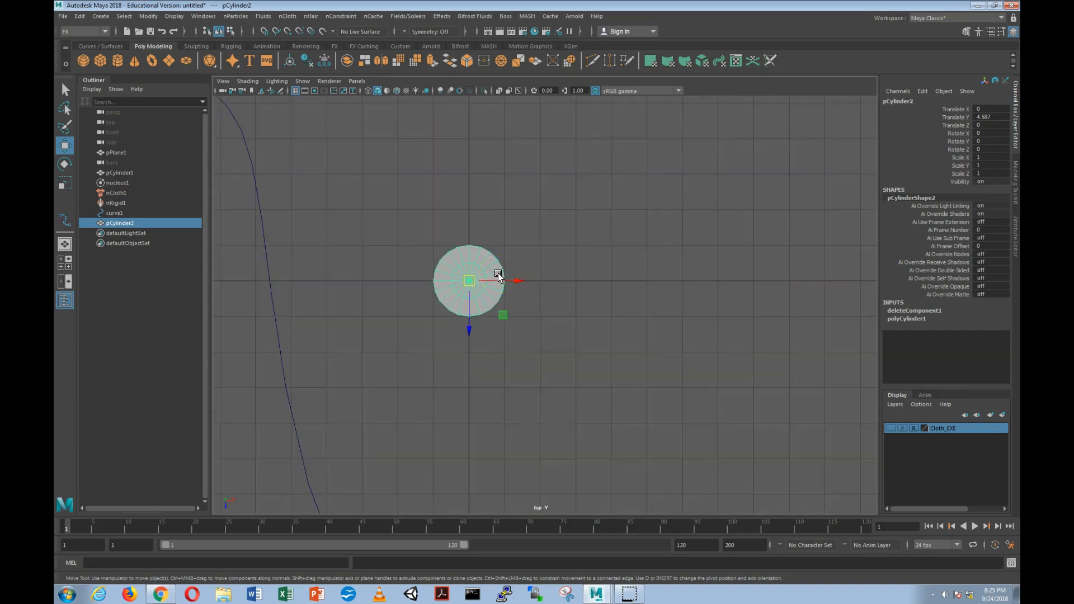
pyautogui.keyDown('shift'); pyautogui.moveTo(500, 275); pyautogui.dragTo(588, 283); pyautogui.keyUp('shift')
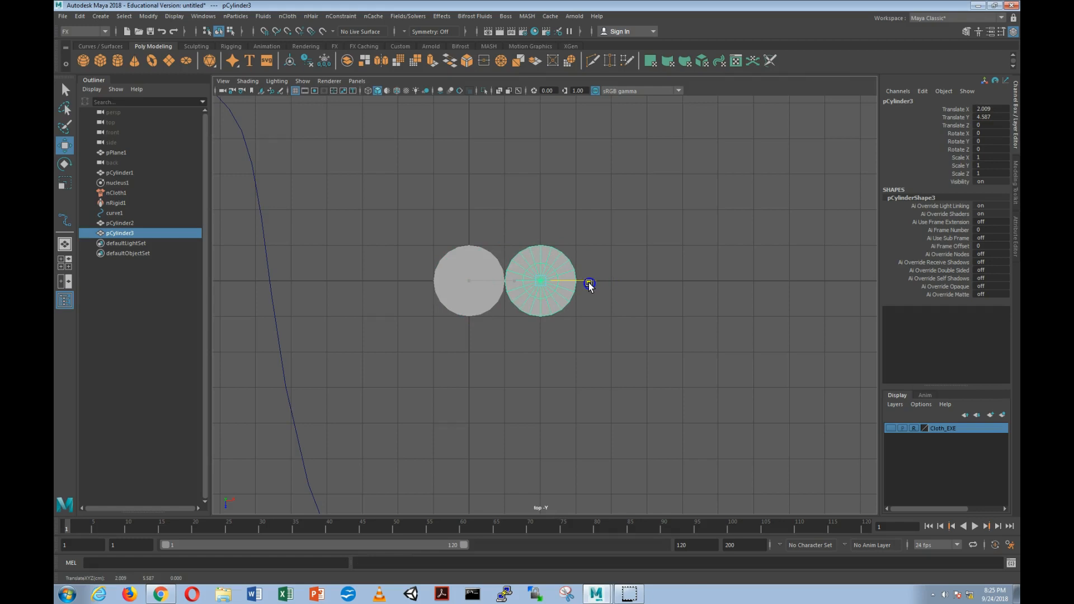
# - Duplicate both discs and move the copies about 2 units along Z to form a two-by-two grid
pyautogui.keyDown('shift'); pyautogui.click(479, 280); pyautogui.keyUp('shift')
pyautogui.hotkey('ctrl', 'd')
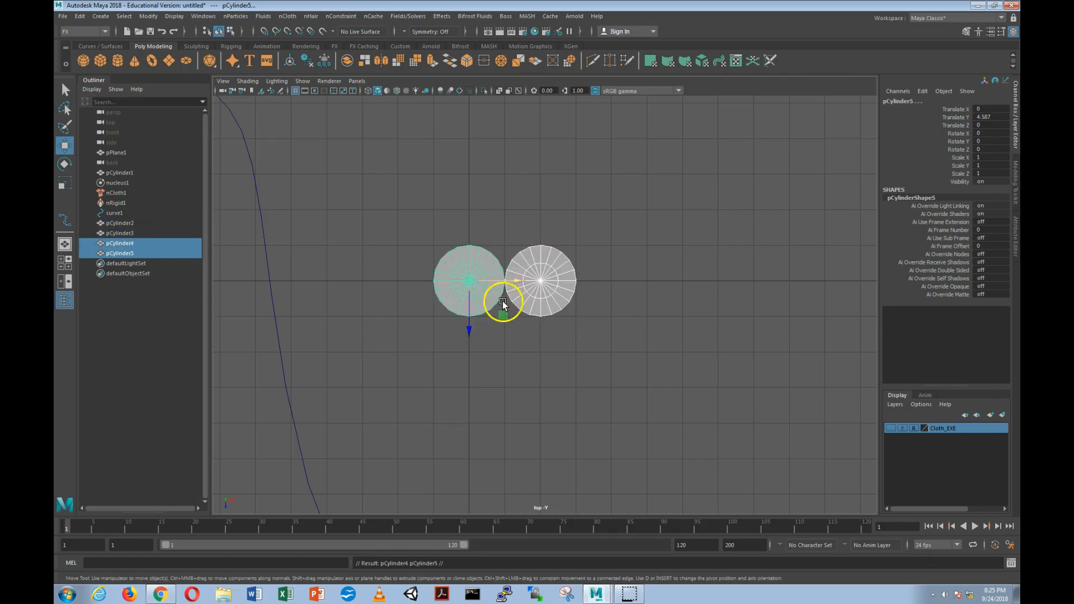
pyautogui.moveTo(472, 332); pyautogui.dragTo(467, 405)
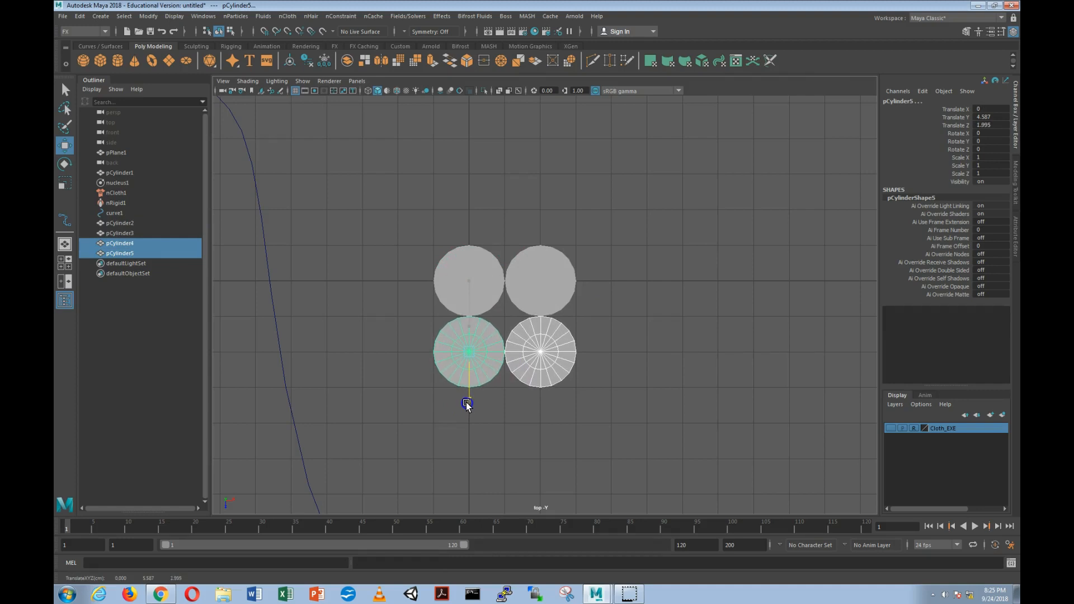
# - Nudge the right-hand column of discs to about 1.996 in X so it touches the left-hand column
pyautogui.click(610, 335)
pyautogui.click(551, 280)
pyautogui.click(372, 221)
pyautogui.moveTo(371, 222); pyautogui.dragTo(604, 400)
pyautogui.click(613, 384)
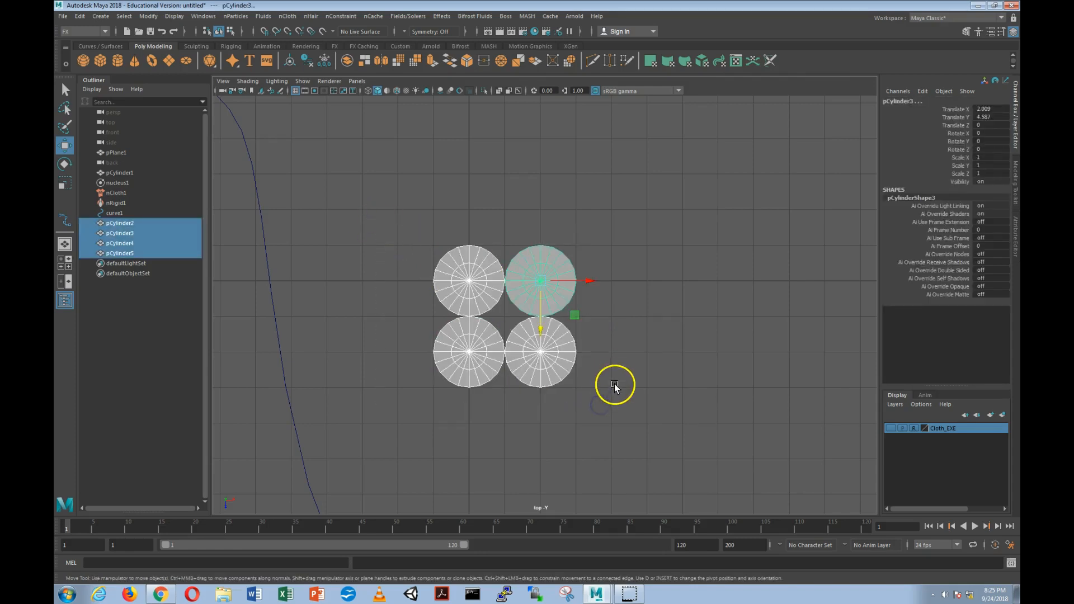
pyautogui.moveTo(385, 226); pyautogui.dragTo(630, 414)
pyautogui.scroll(5, 614, 373)
pyautogui.scroll(-5, 614, 372)
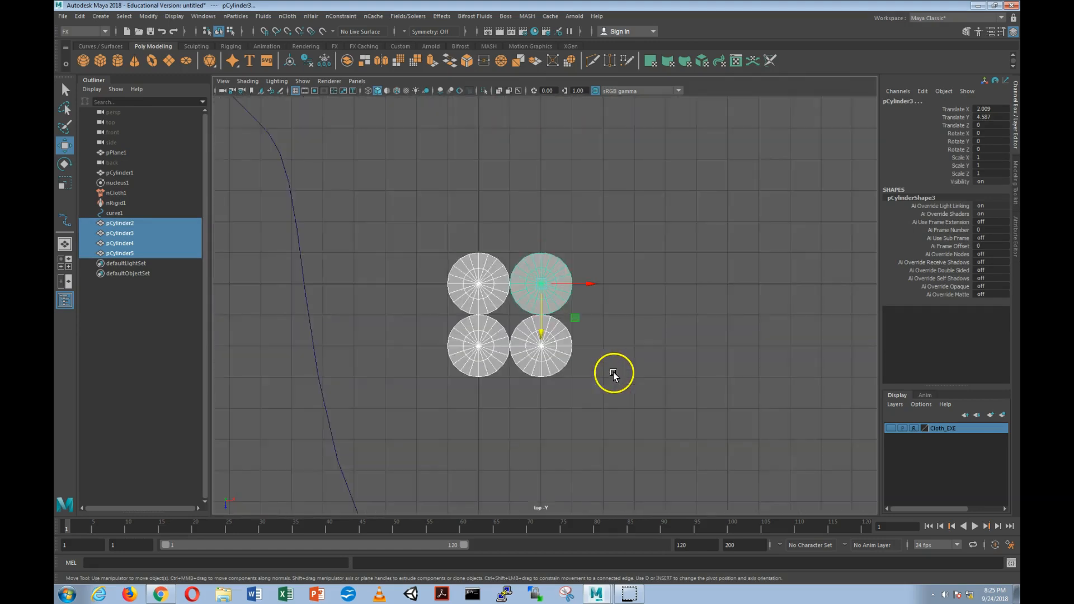
pyautogui.scroll(3, 616, 371)
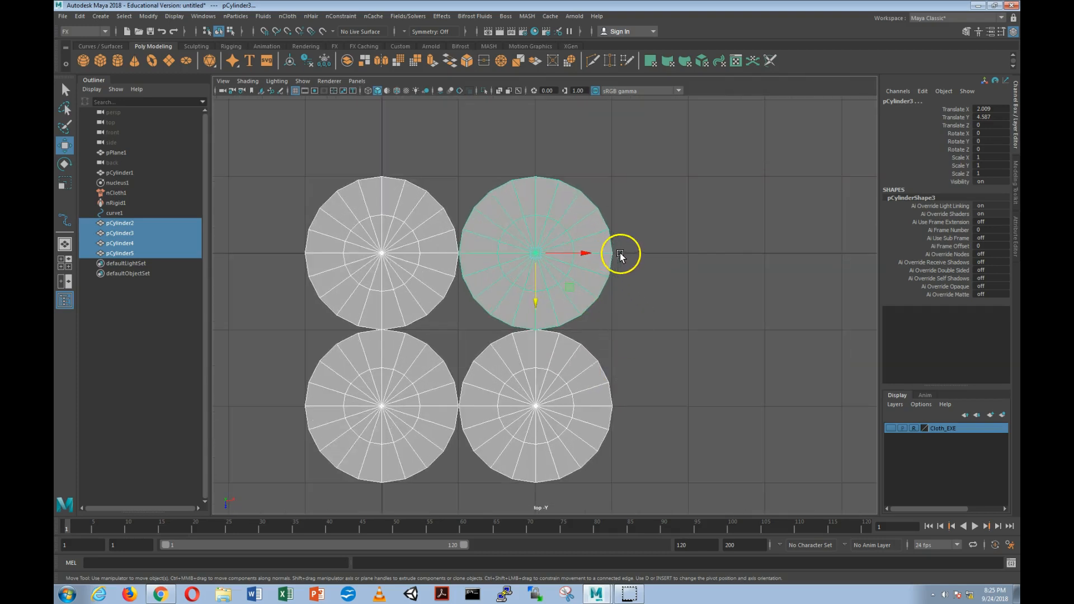
pyautogui.click(513, 159)
pyautogui.moveTo(513, 158); pyautogui.dragTo(576, 414)
pyautogui.moveTo(586, 253); pyautogui.dragTo(584, 253)
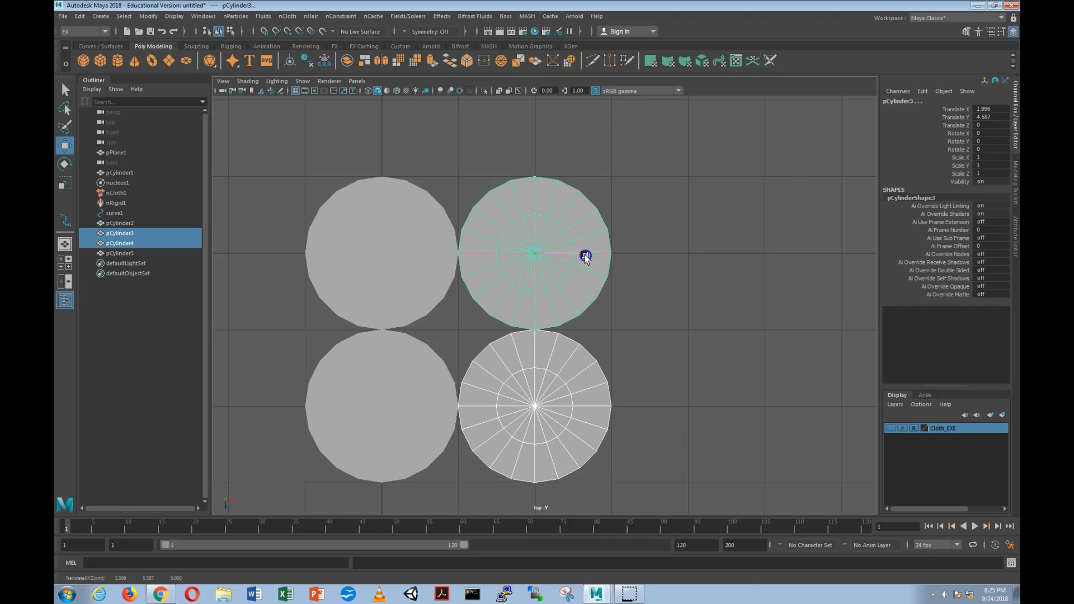
# - Nudge the left-hand column of discs to about 0.007 in X, against the right-hand column
pyautogui.moveTo(288, 233); pyautogui.dragTo(376, 370)
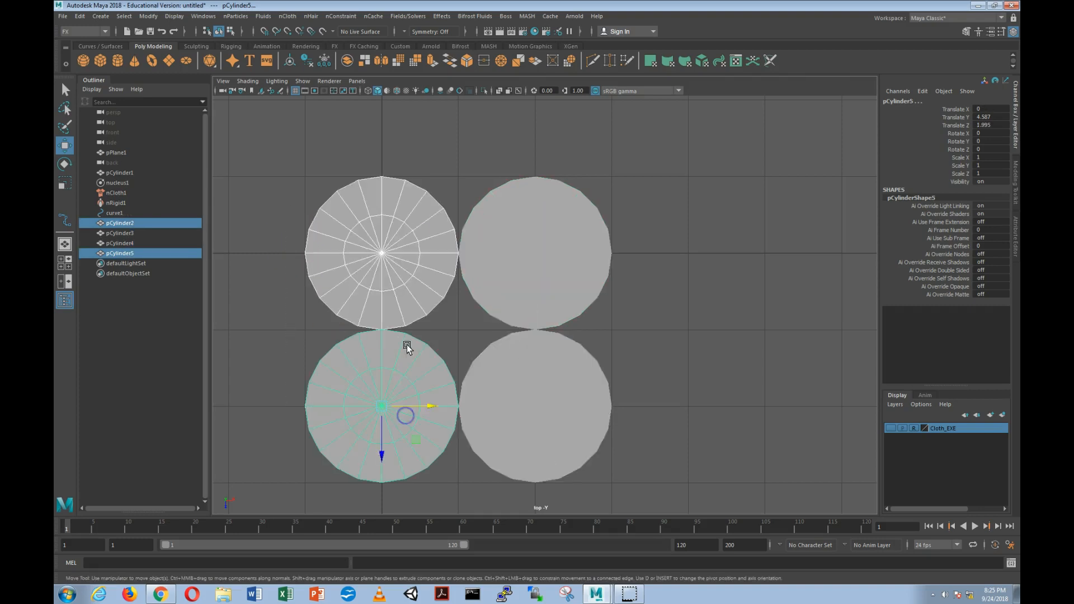
pyautogui.moveTo(432, 405); pyautogui.dragTo(435, 404)
pyautogui.click(756, 285)
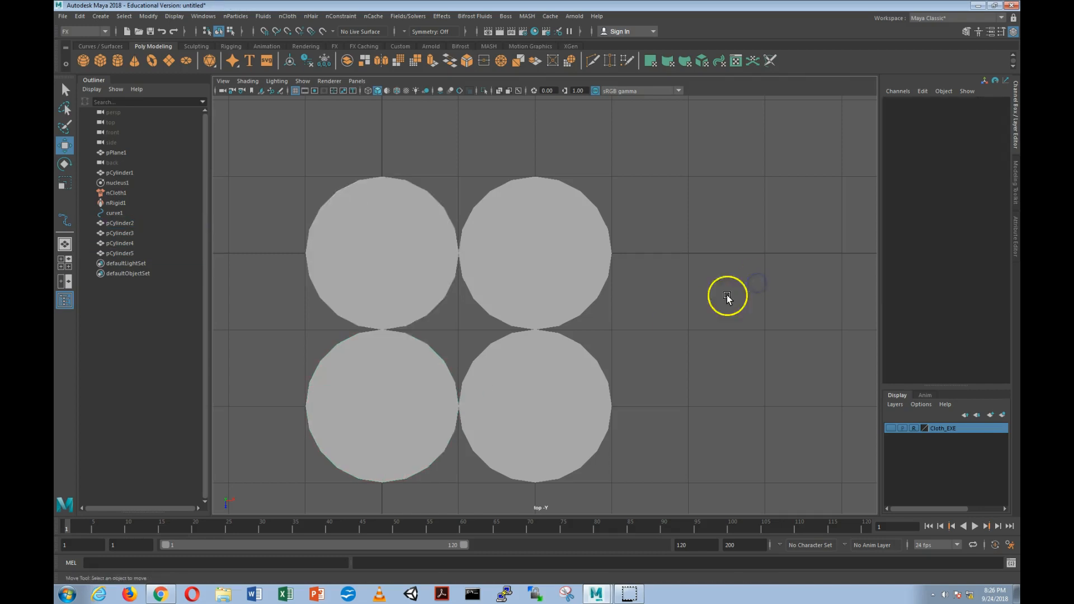
# - Switch to the Modeling menu set and combine the four discs into a single mesh
pyautogui.click(382, 245)
pyautogui.keyDown('shift'); pyautogui.click(492, 259); pyautogui.keyUp('shift')
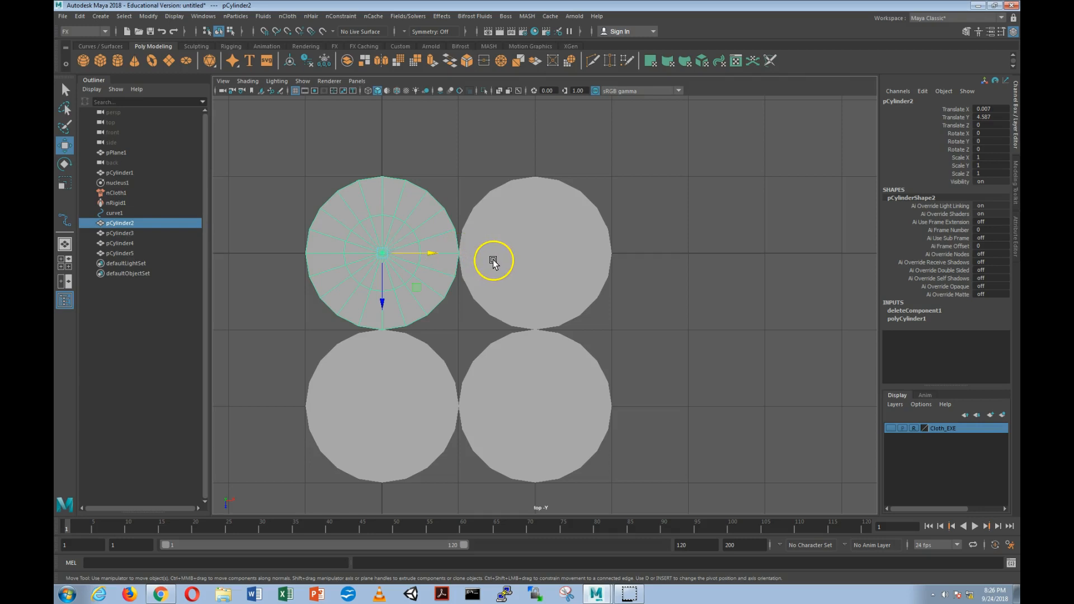
pyautogui.keyDown('shift'); pyautogui.click(509, 390); pyautogui.keyUp('shift')
pyautogui.keyDown('shift'); pyautogui.click(426, 413); pyautogui.keyUp('shift')
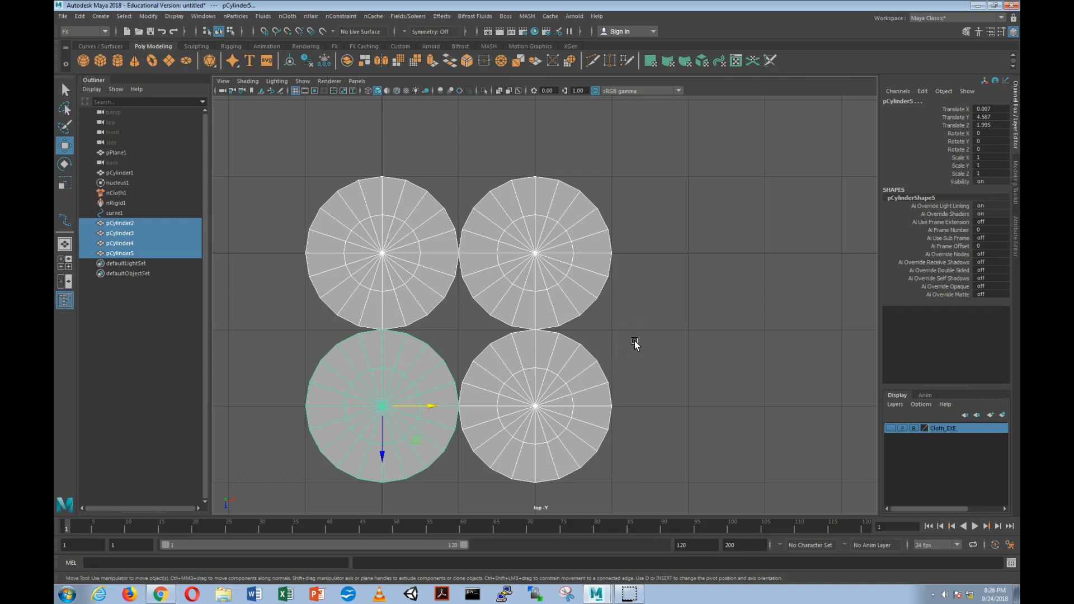
pyautogui.click(102, 31)
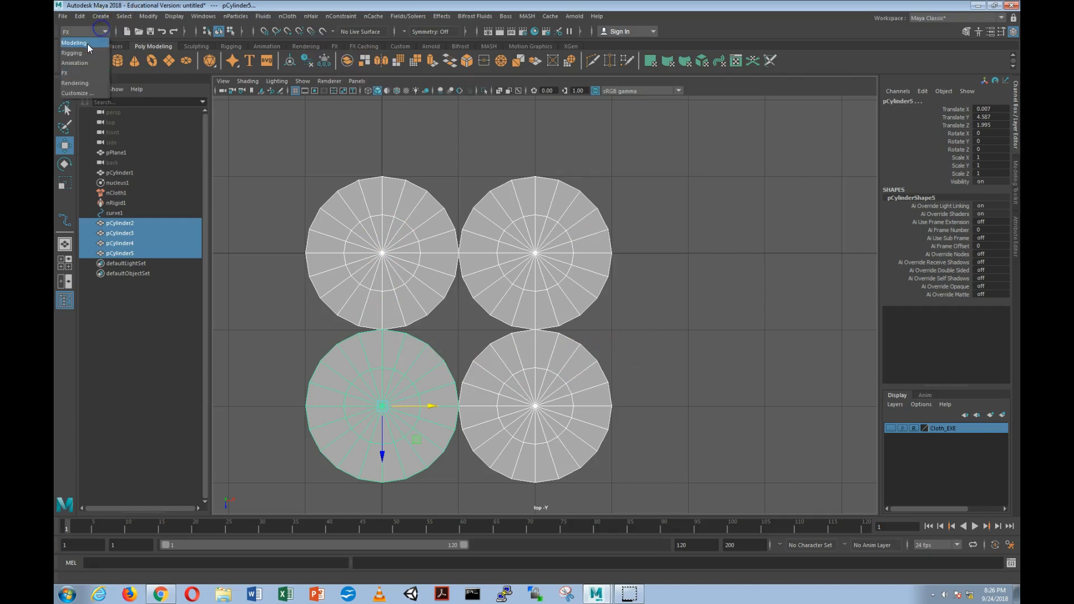
pyautogui.click(87, 43)
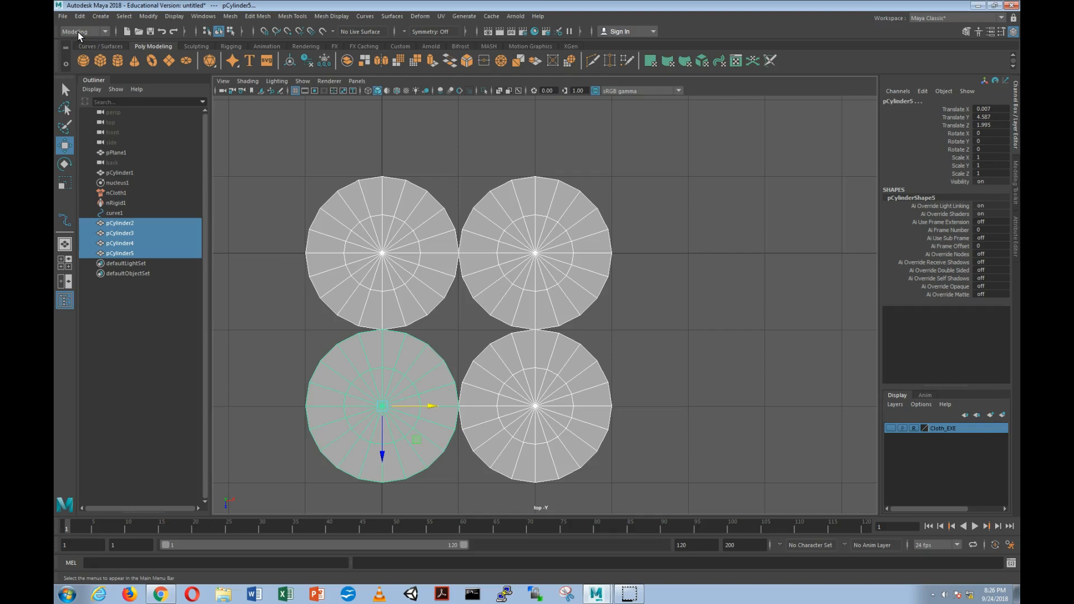
pyautogui.click(81, 32)
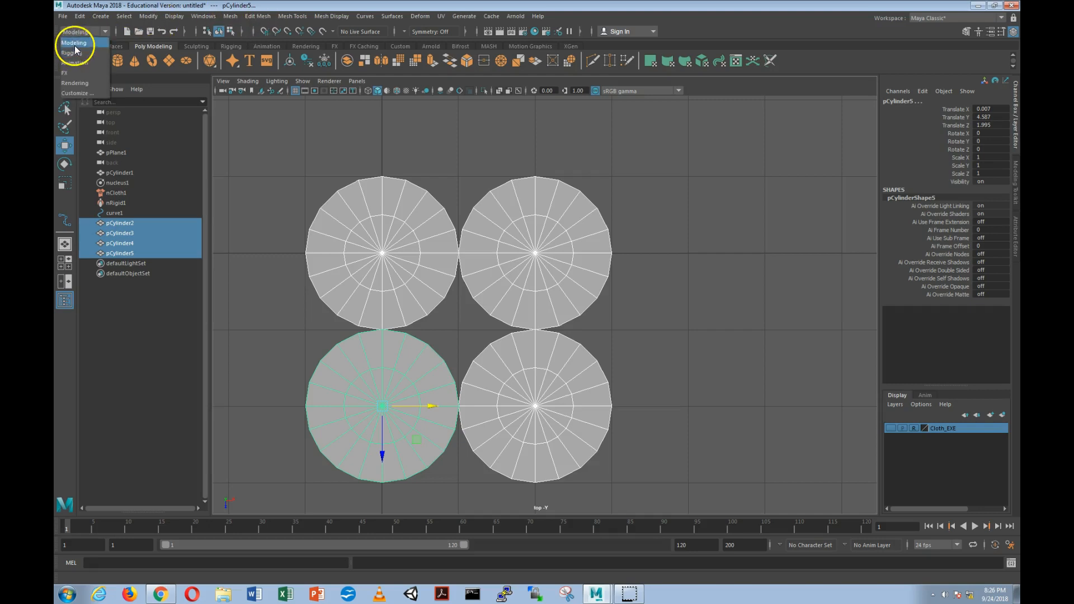
pyautogui.click(75, 45)
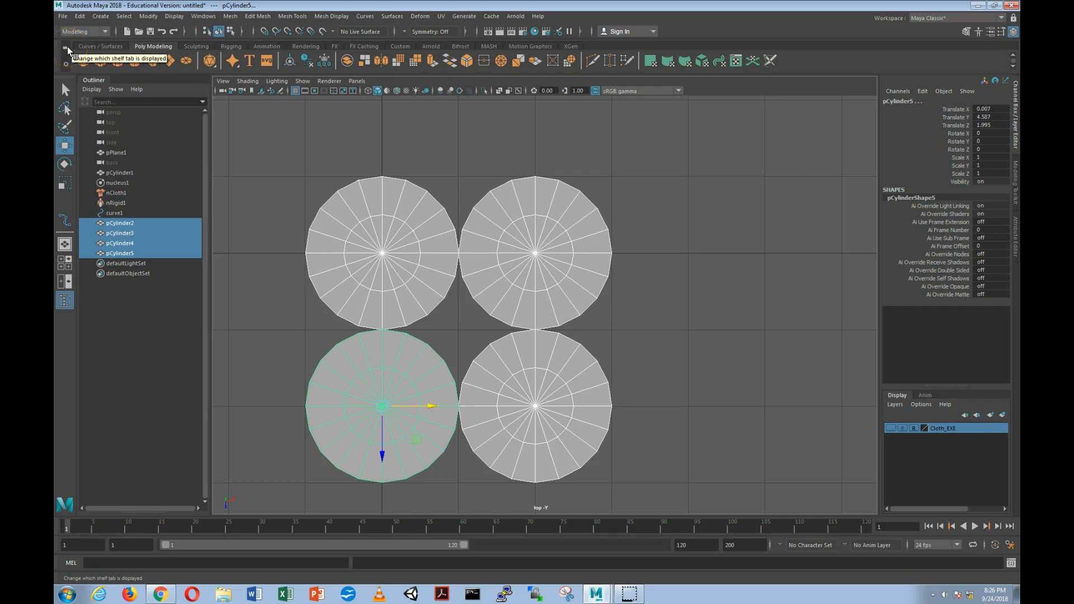
pyautogui.click(284, 17)
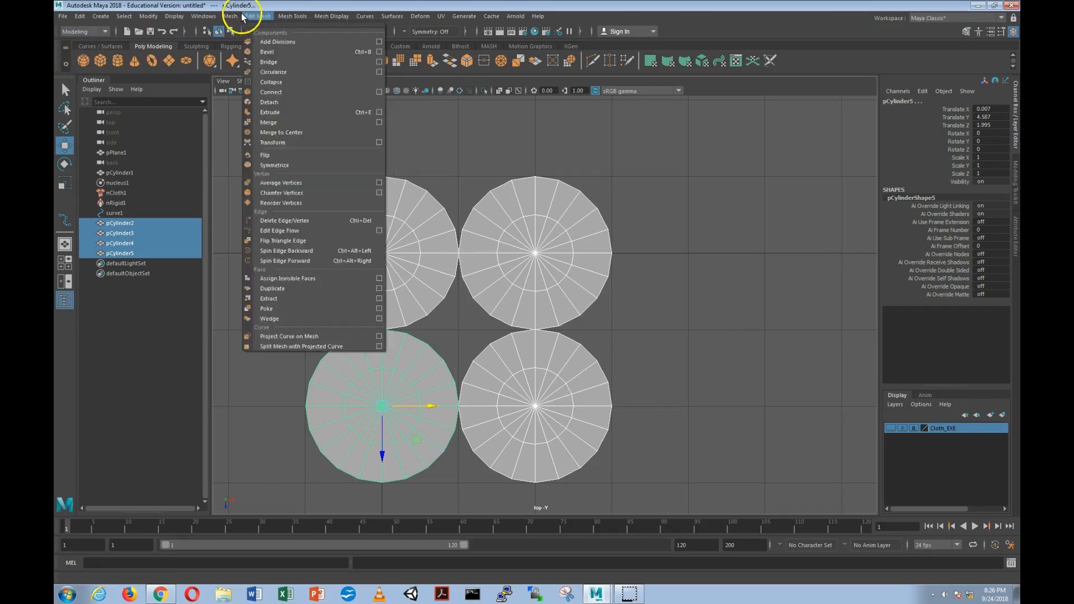
pyautogui.moveTo(230, 16)
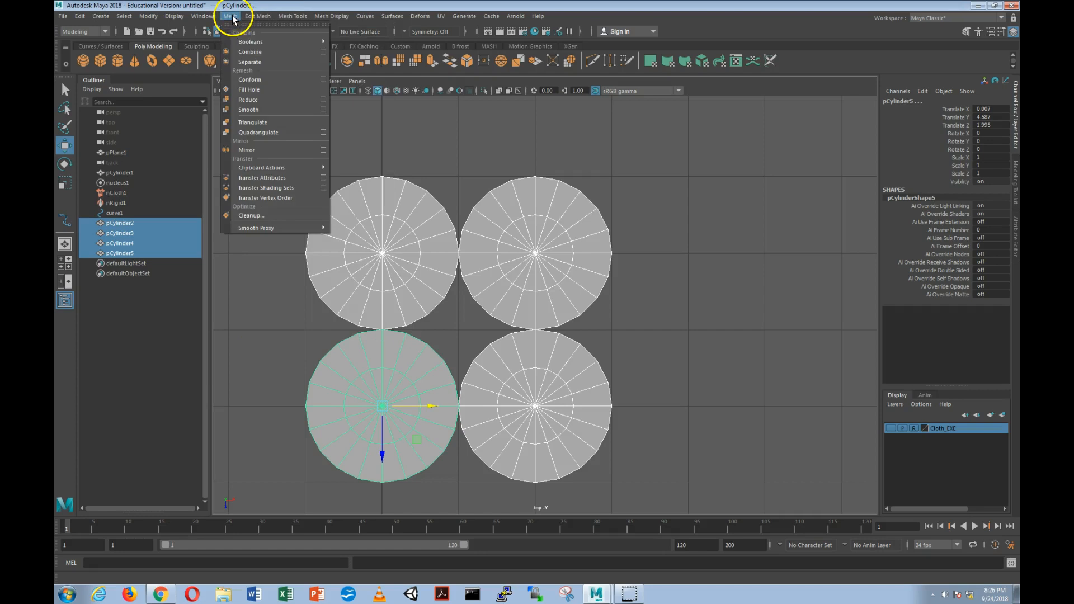
pyautogui.click(251, 53)
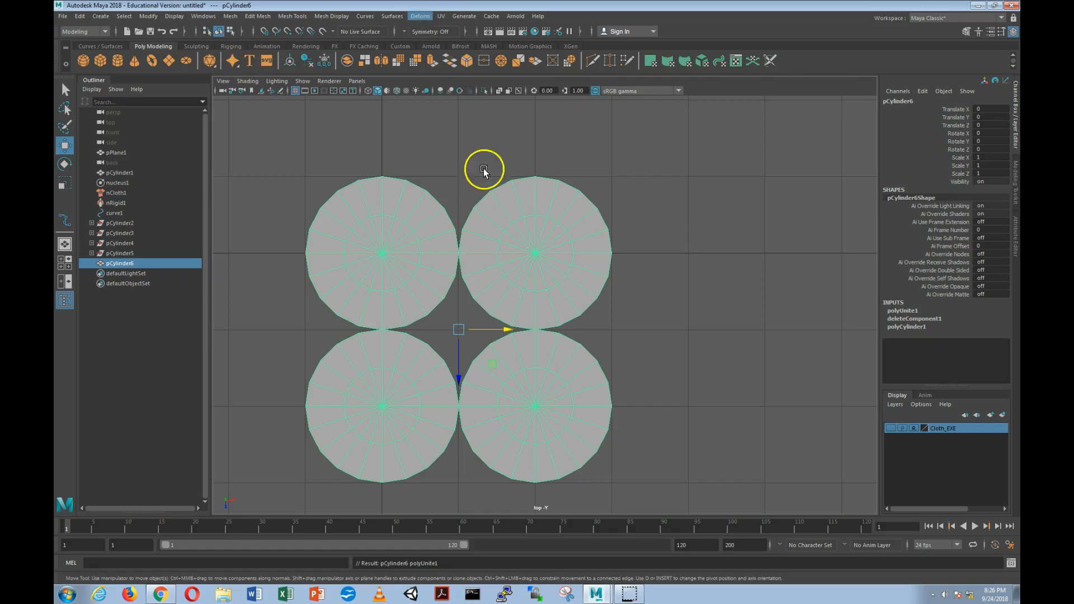
# - In the perspective view, rotate the combined disc mesh to -90 degrees about X so the discs stand upright
pyautogui.press('space')
pyautogui.press('space')
pyautogui.moveTo(590, 300)
pyautogui.keyDown('alt'); pyautogui.mouseDown()
pyautogui.moveTo(595, 334)
pyautogui.moveTo(613, 283)
pyautogui.moveTo(491, 300)
pyautogui.moveTo(563, 338)
pyautogui.moveTo(595, 314)
pyautogui.moveTo(585, 303)
pyautogui.moveTo(530, 333)
pyautogui.moveTo(635, 326)
pyautogui.mouseUp(); pyautogui.keyUp('alt')
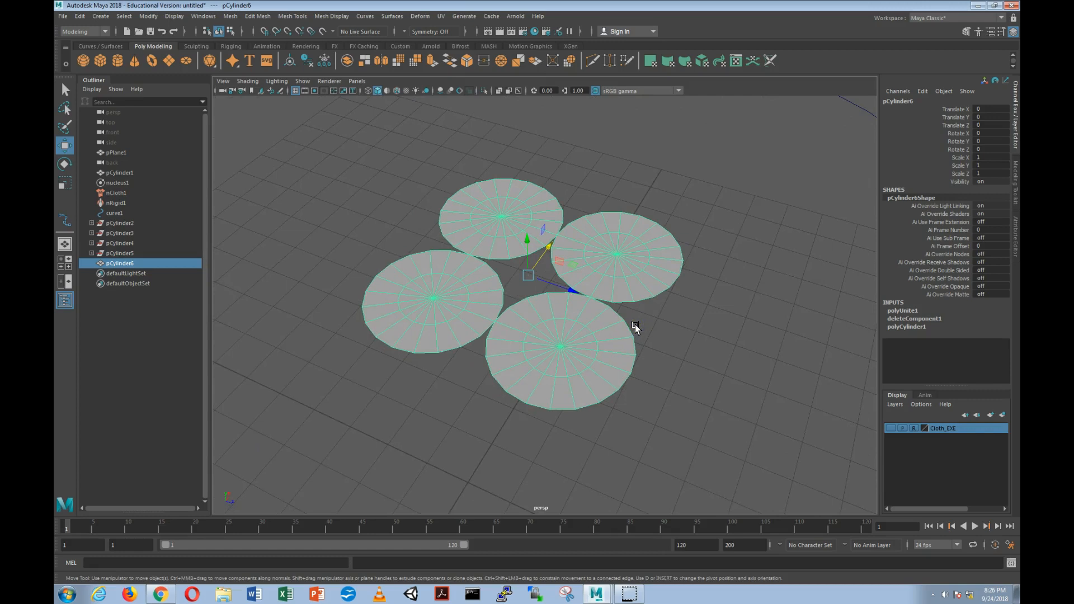
pyautogui.scroll(-12, 622, 343)
pyautogui.keyDown('alt'); pyautogui.moveTo(614, 370); pyautogui.dragTo(616, 347, button='middle'); pyautogui.keyUp('alt')
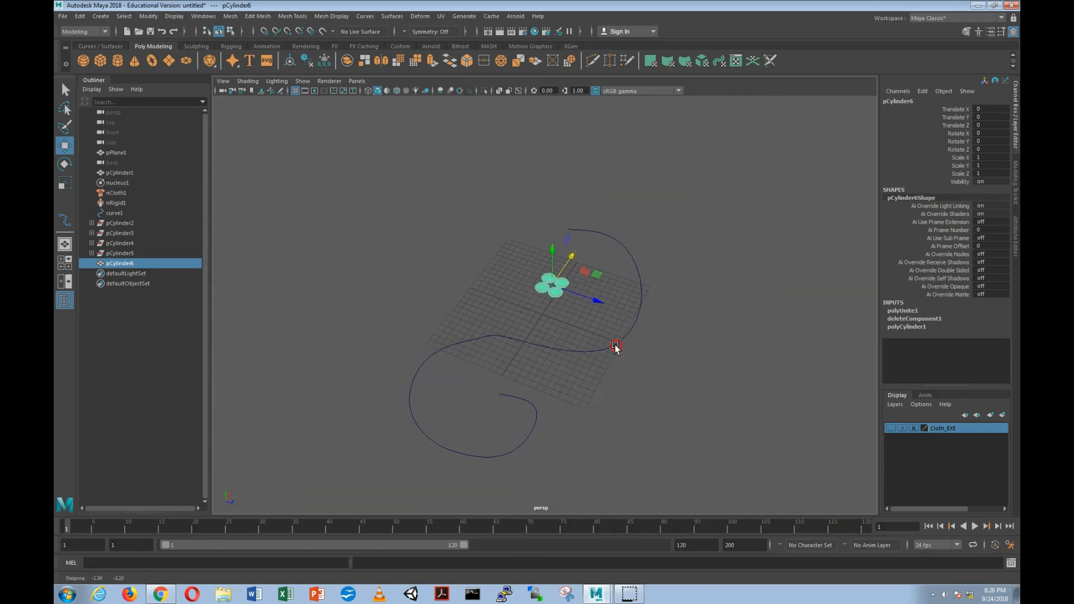
pyautogui.keyDown('alt'); pyautogui.moveTo(622, 345); pyautogui.dragTo(592, 293); pyautogui.keyUp('alt')
pyautogui.keyDown('alt'); pyautogui.moveTo(592, 292); pyautogui.dragTo(664, 330, button='right'); pyautogui.keyUp('alt')
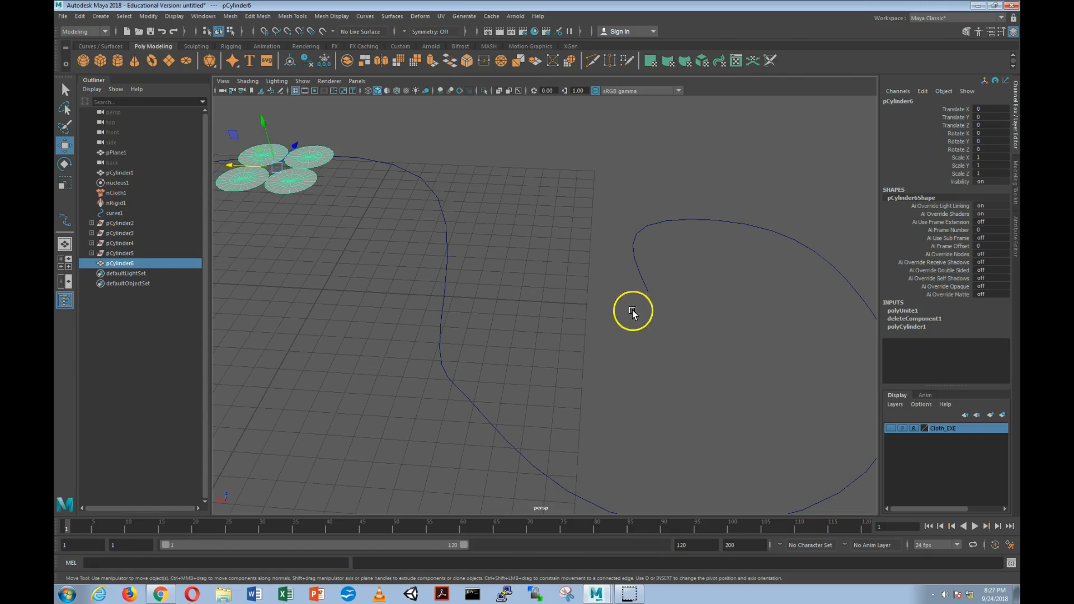
pyautogui.press('e')
pyautogui.keyDown('alt'); pyautogui.moveTo(351, 160); pyautogui.dragTo(477, 228); pyautogui.keyUp('alt')
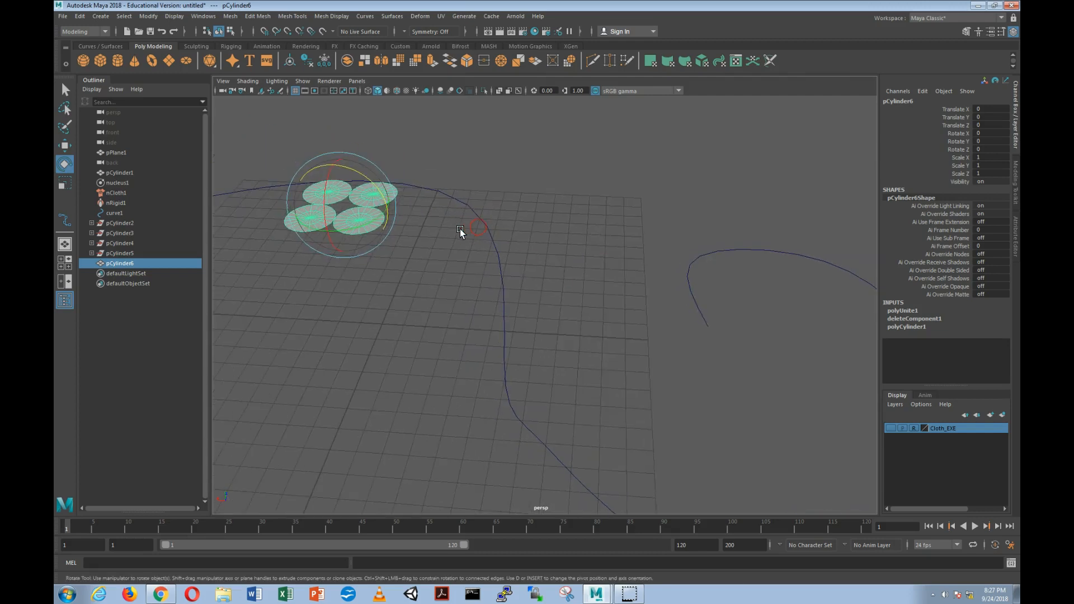
pyautogui.moveTo(404, 222); pyautogui.dragTo(326, 175)
pyautogui.moveTo(327, 224); pyautogui.dragTo(328, 250)
# - Move the disc mesh to the start of the curve, at about -14.925 in X and -5.545 in Y
pyautogui.moveTo(469, 258)
pyautogui.keyDown('alt'); pyautogui.mouseDown()
pyautogui.moveTo(376, 250)
pyautogui.moveTo(477, 250)
pyautogui.moveTo(561, 272)
pyautogui.moveTo(505, 270)
pyautogui.moveTo(503, 280)
pyautogui.moveTo(455, 250)
pyautogui.mouseUp(); pyautogui.keyUp('alt')
pyautogui.press('w')
pyautogui.moveTo(342, 200); pyautogui.dragTo(586, 348)
pyautogui.scroll(5, 586, 348)
pyautogui.keyDown('alt'); pyautogui.moveTo(676, 452); pyautogui.dragTo(548, 310, button='middle'); pyautogui.keyUp('alt')
pyautogui.click(468, 268)
pyautogui.keyDown('alt'); pyautogui.moveTo(489, 291); pyautogui.dragTo(384, 295); pyautogui.keyUp('alt')
pyautogui.click(357, 262)
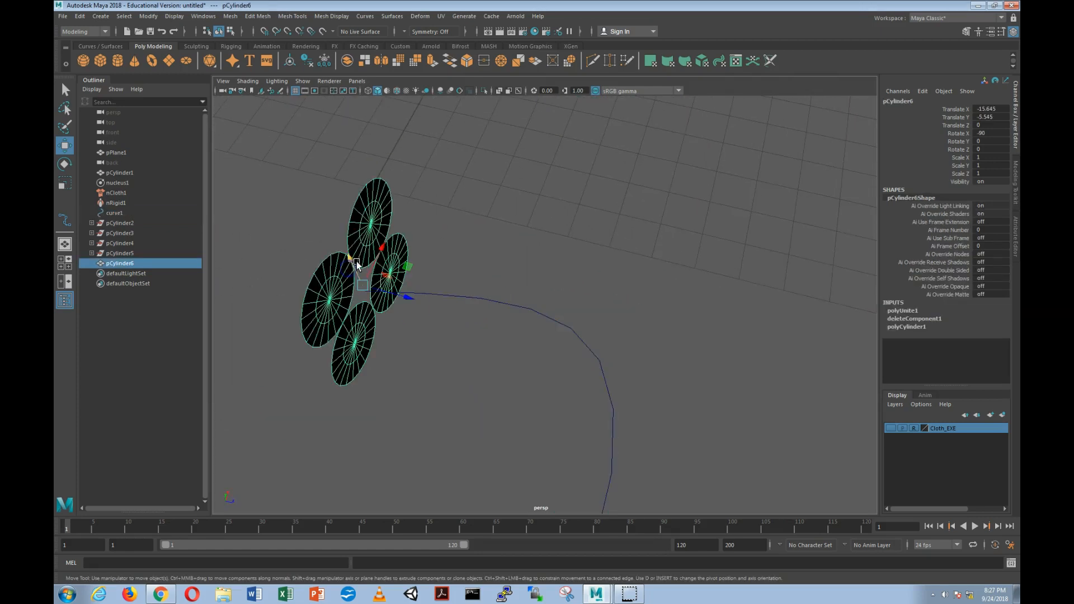
pyautogui.moveTo(379, 258); pyautogui.dragTo(396, 234)
# - Move the curve's first control vertex along X to the gap in the centre of the four discs
pyautogui.click(407, 291)
pyautogui.moveTo(408, 291); pyautogui.dragTo(359, 286, button='right')
pyautogui.click(359, 286)
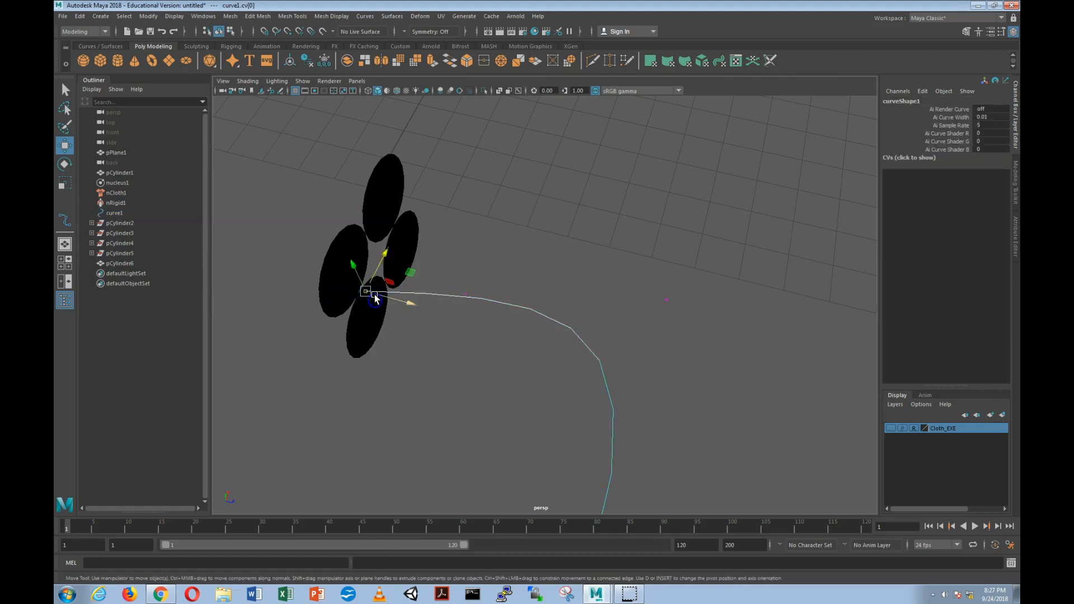
pyautogui.keyDown('alt'); pyautogui.moveTo(410, 310); pyautogui.dragTo(510, 278); pyautogui.keyUp('alt')
pyautogui.moveTo(553, 243); pyautogui.dragTo(552, 243)
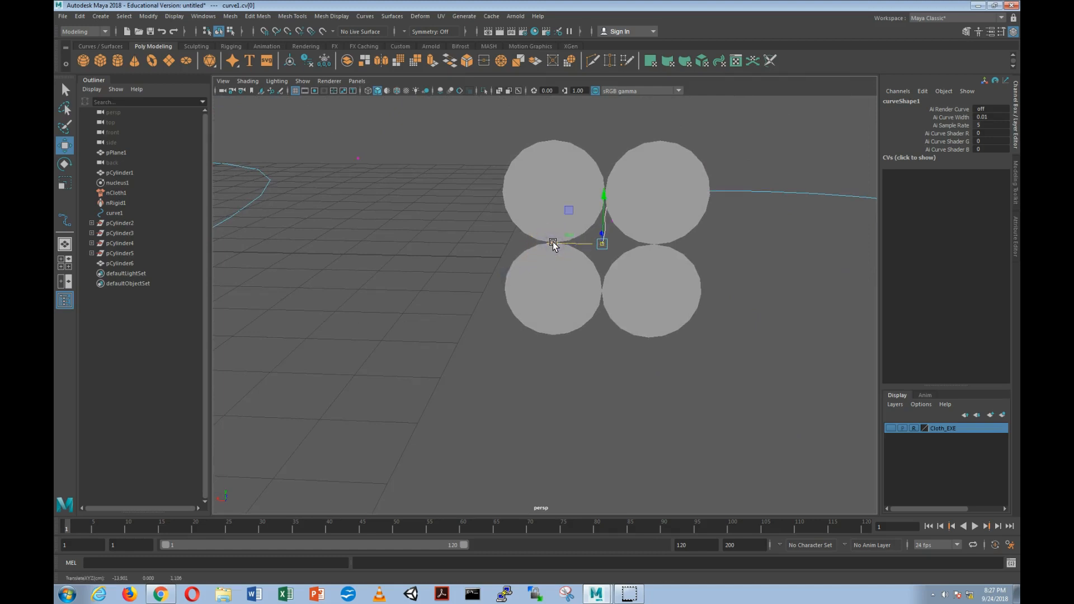
pyautogui.keyDown('alt'); pyautogui.moveTo(767, 252); pyautogui.dragTo(684, 290); pyautogui.keyUp('alt')
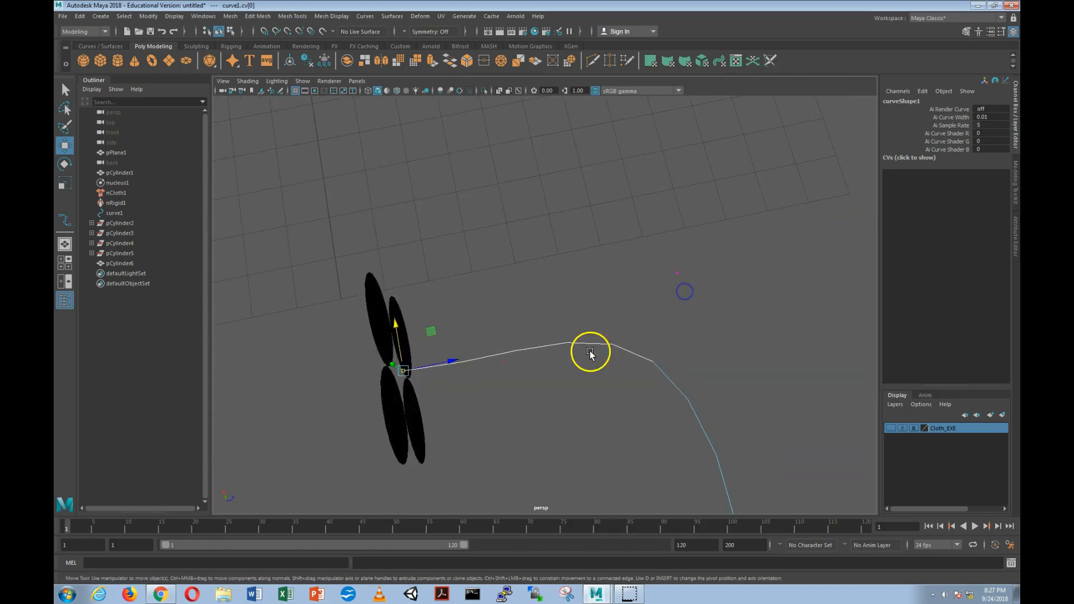
pyautogui.click(504, 364)
pyautogui.moveTo(493, 318); pyautogui.dragTo(493, 309)
pyautogui.keyDown('alt'); pyautogui.moveTo(571, 352); pyautogui.dragTo(648, 311); pyautogui.keyUp('alt')
# - Return to object mode and move the disc mesh against the curve's end, to about -14.979, -5.501, -0.51
pyautogui.moveTo(643, 278); pyautogui.dragTo(681, 266, button='right')
pyautogui.click(710, 268)
pyautogui.click(626, 265)
pyautogui.keyDown('alt'); pyautogui.moveTo(630, 301); pyautogui.dragTo(650, 332); pyautogui.keyUp('alt')
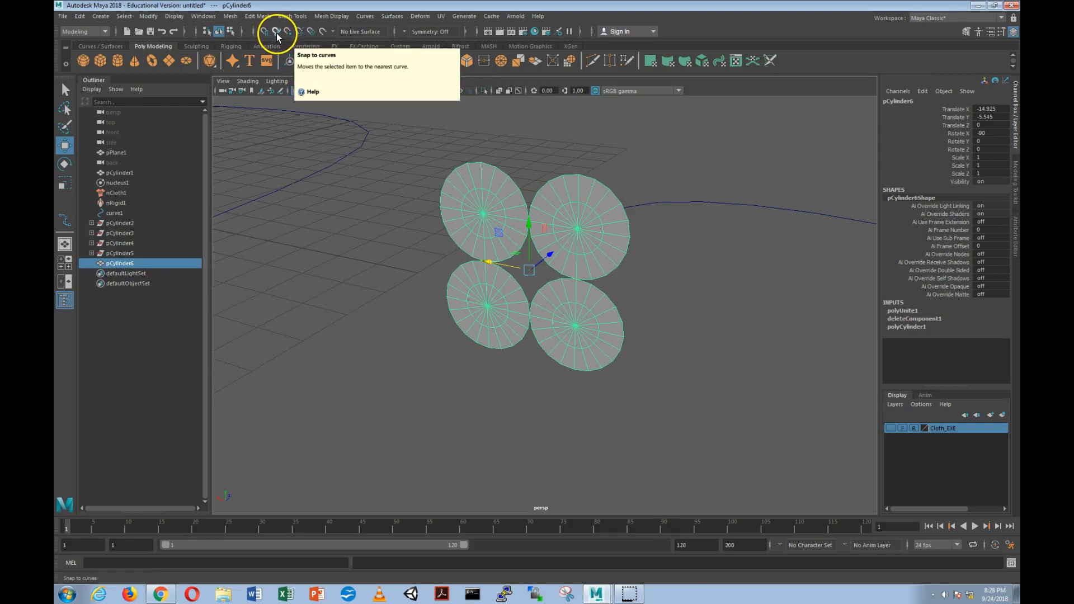
pyautogui.click(311, 32)
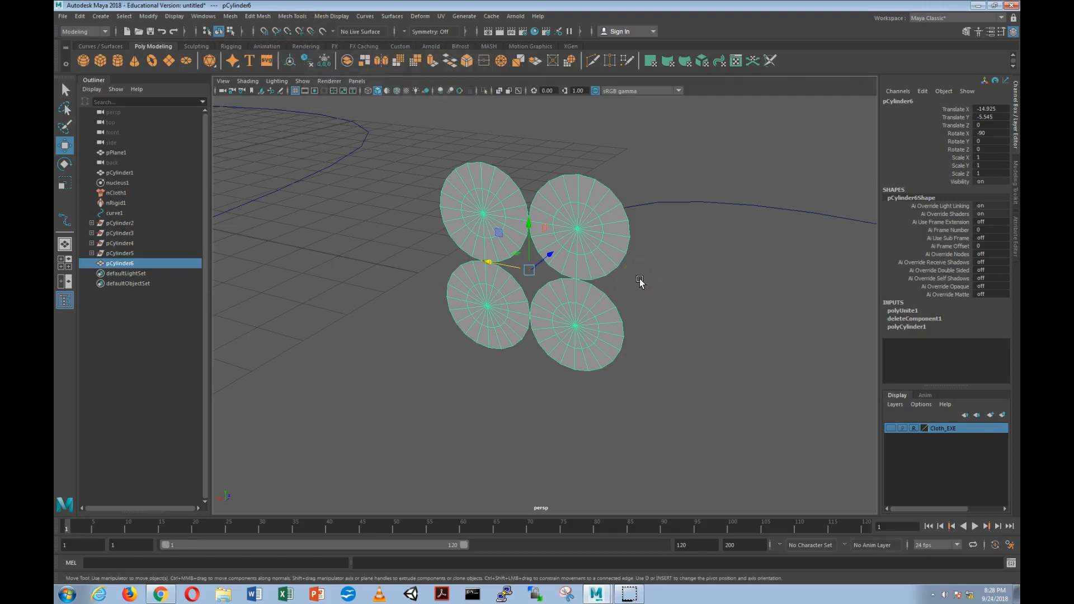
pyautogui.keyDown('alt'); pyautogui.moveTo(673, 296); pyautogui.dragTo(569, 319); pyautogui.keyUp('alt')
pyautogui.press('v')
pyautogui.moveTo(379, 237); pyautogui.dragTo(357, 235)
pyautogui.click(509, 240)
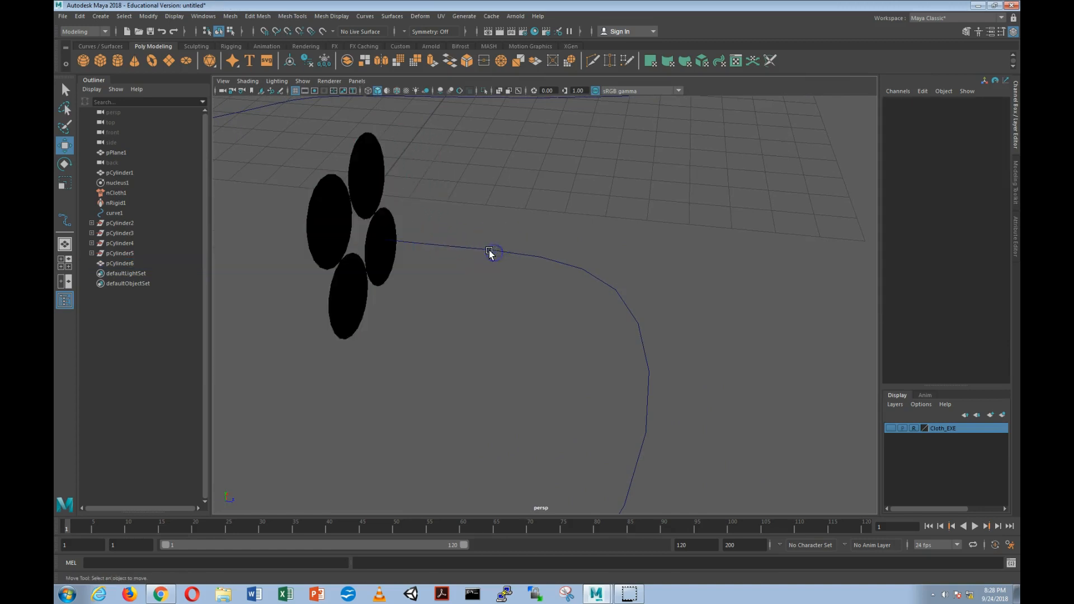
# - Try to move the disc mesh onto the curve's end using curve snapping
pyautogui.click(490, 253)
pyautogui.click(379, 208)
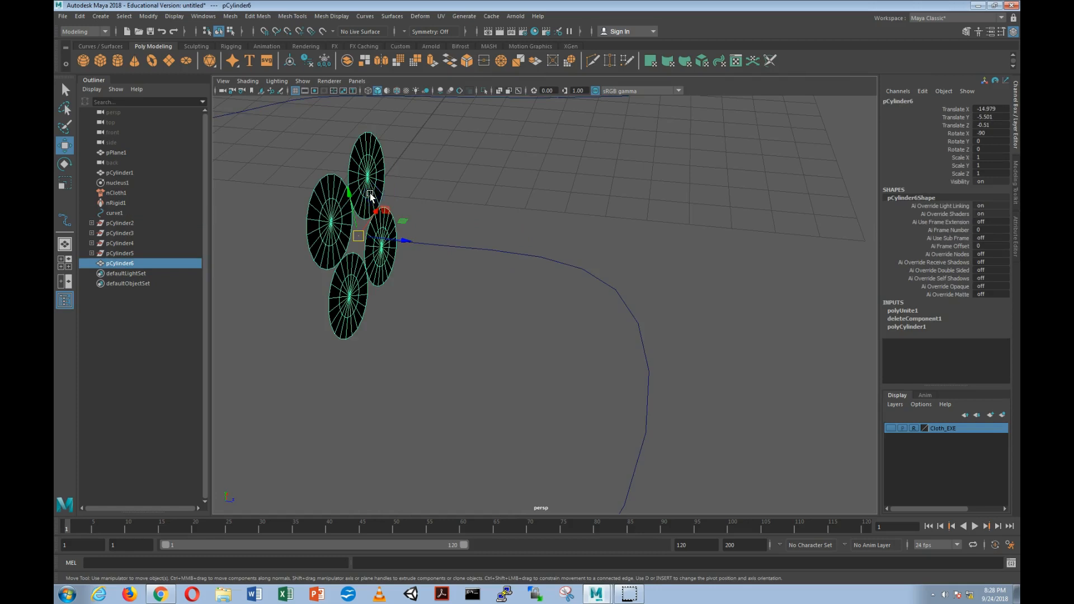
pyautogui.press('c')
pyautogui.moveTo(361, 240)
pyautogui.mouseDown()
pyautogui.moveTo(403, 243)
pyautogui.moveTo(369, 255)
pyautogui.moveTo(353, 237)
pyautogui.moveTo(404, 237)
pyautogui.moveTo(370, 243)
pyautogui.mouseUp()
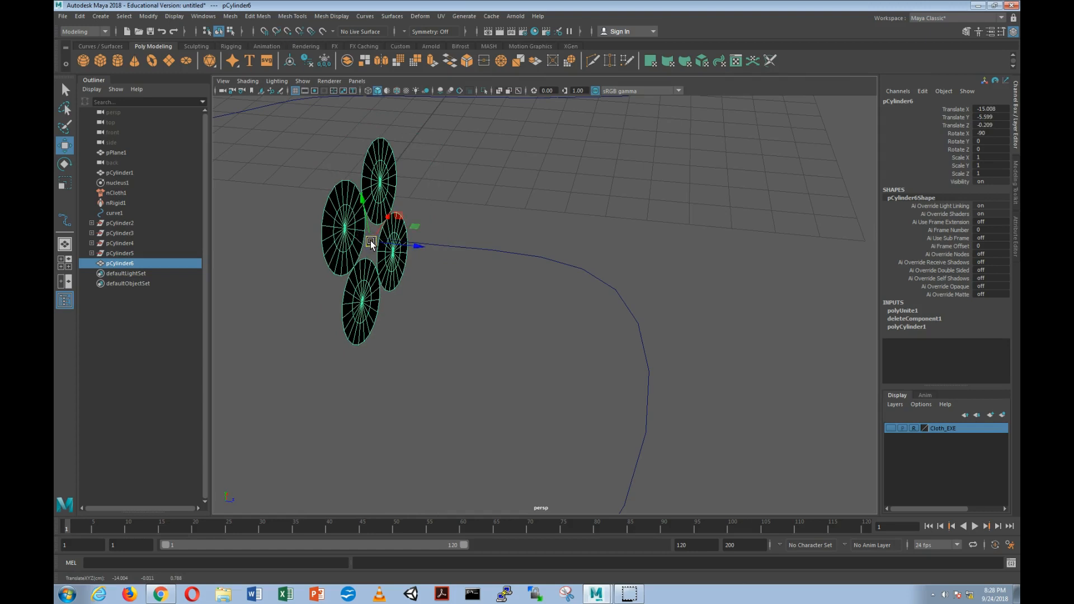
pyautogui.hotkey('ctrl', 'z')
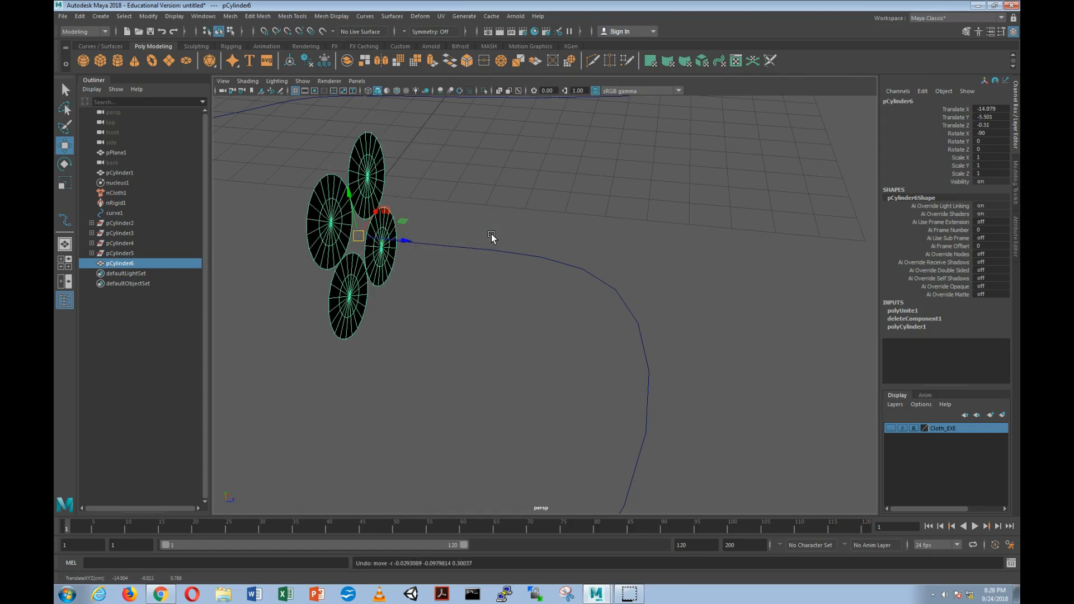
pyautogui.press('space')
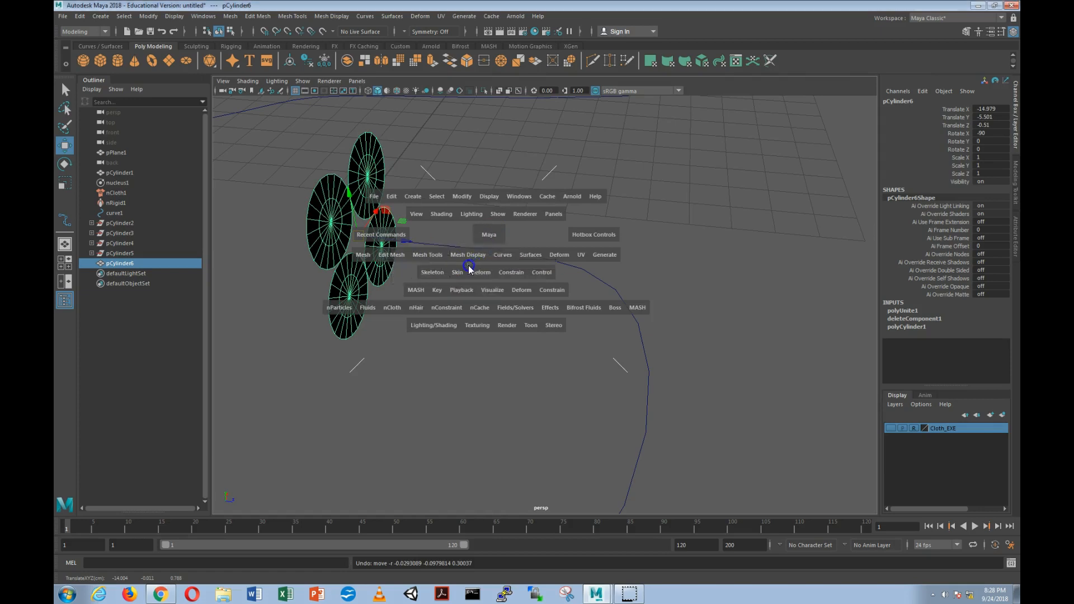
pyautogui.click(512, 257)
pyautogui.keyDown('alt'); pyautogui.moveTo(448, 293); pyautogui.dragTo(496, 290); pyautogui.keyUp('alt')
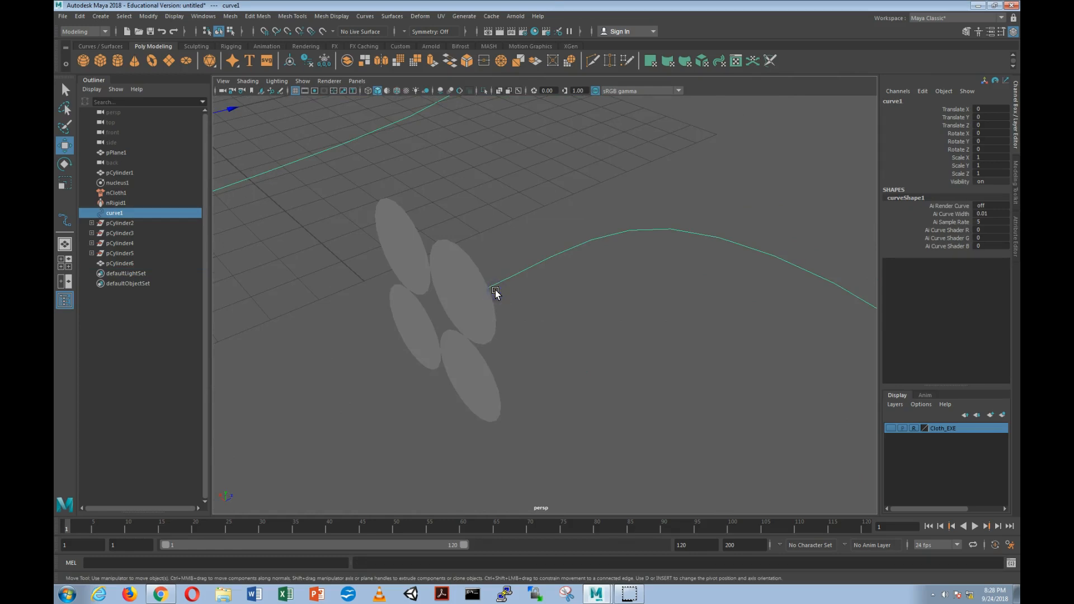
pyautogui.keyDown('alt'); pyautogui.moveTo(536, 291); pyautogui.dragTo(511, 282); pyautogui.keyUp('alt')
pyautogui.click(384, 239)
pyautogui.keyDown('alt'); pyautogui.moveTo(427, 259); pyautogui.dragTo(529, 282); pyautogui.keyUp('alt')
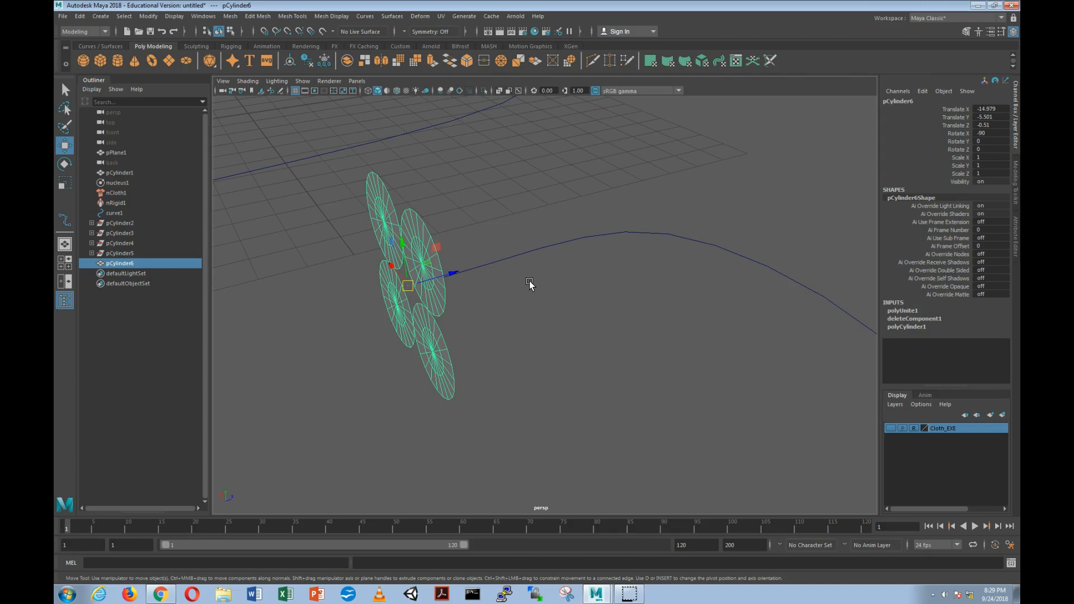
# - Try to snap the curve's end onto the disc mesh with the Snap Together Tool
pyautogui.click(145, 17)
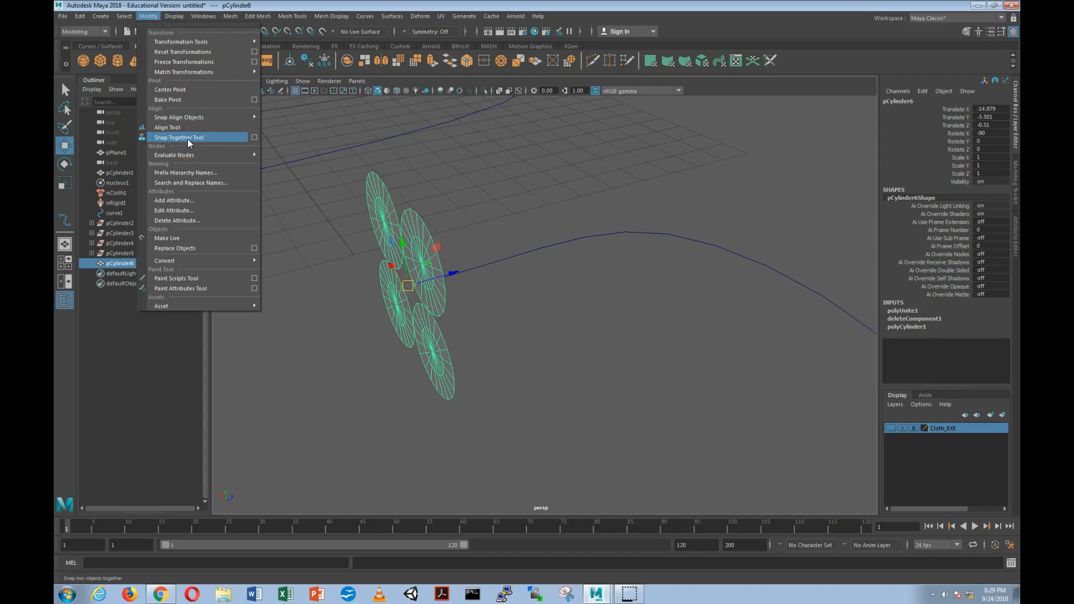
pyautogui.moveTo(182, 118)
pyautogui.click(179, 139)
pyautogui.keyDown('alt'); pyautogui.moveTo(343, 252); pyautogui.dragTo(391, 302); pyautogui.keyUp('alt')
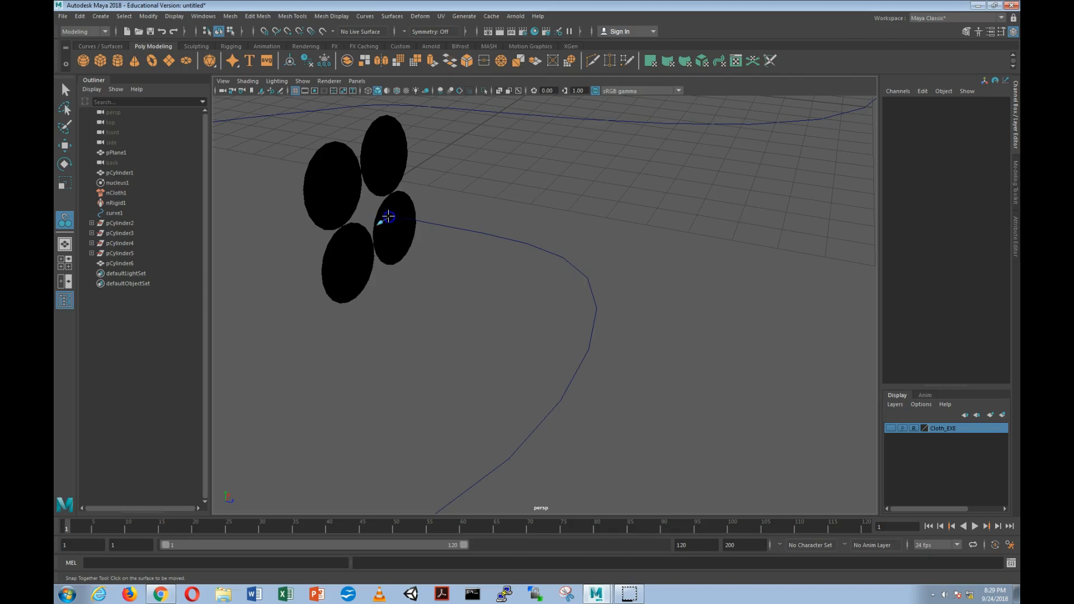
pyautogui.moveTo(338, 198); pyautogui.dragTo(368, 209)
pyautogui.keyDown('alt'); pyautogui.moveTo(407, 266); pyautogui.dragTo(427, 277); pyautogui.keyUp('alt')
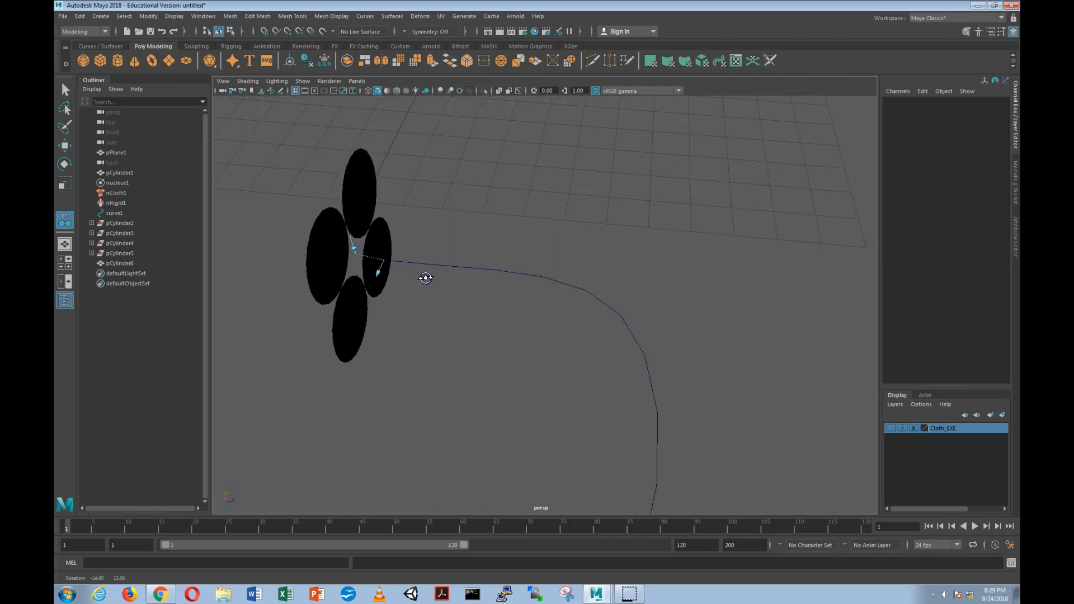
pyautogui.press('Return')
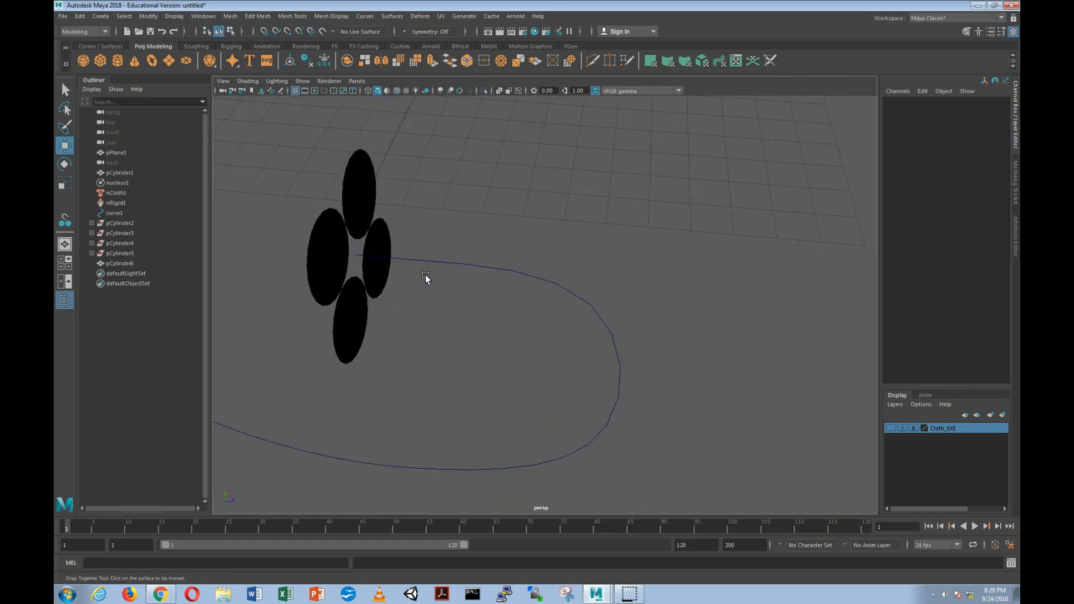
pyautogui.keyDown('alt'); pyautogui.moveTo(425, 276); pyautogui.dragTo(425, 274); pyautogui.keyUp('alt')
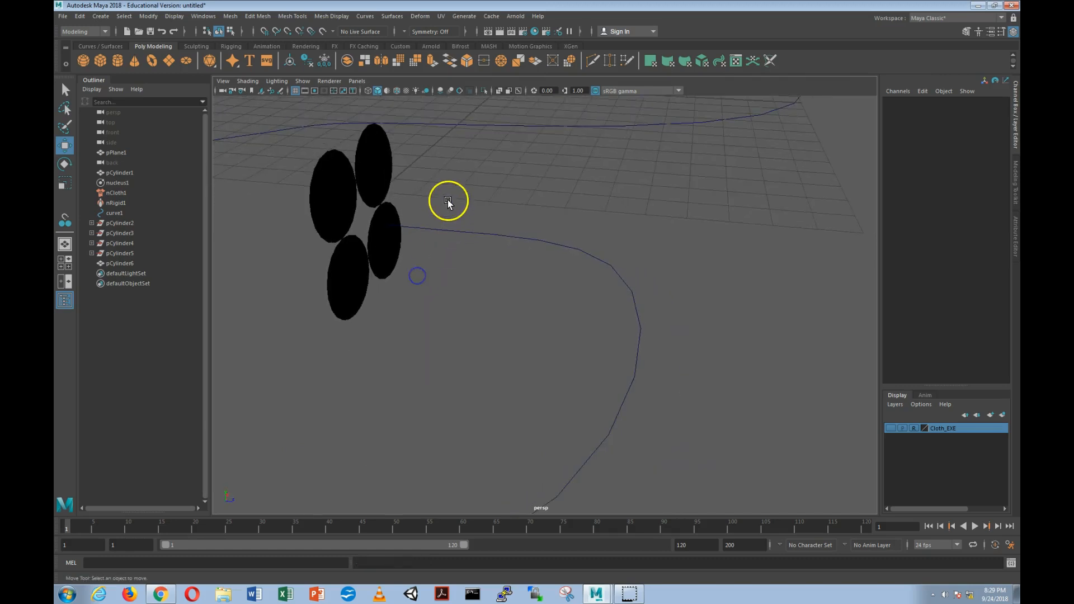
pyautogui.click(228, 16)
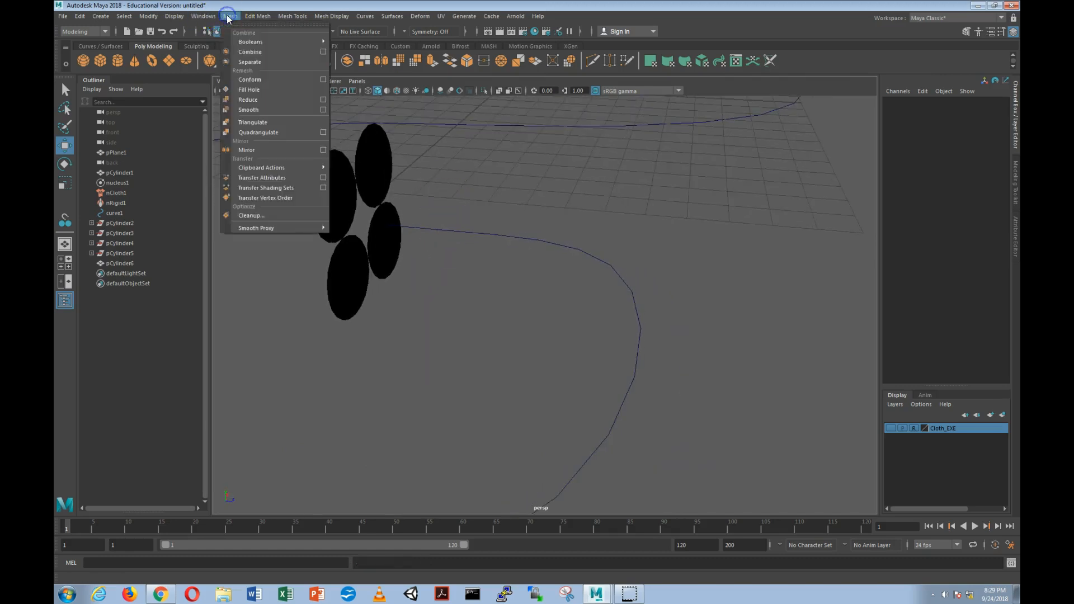
pyautogui.moveTo(148, 16)
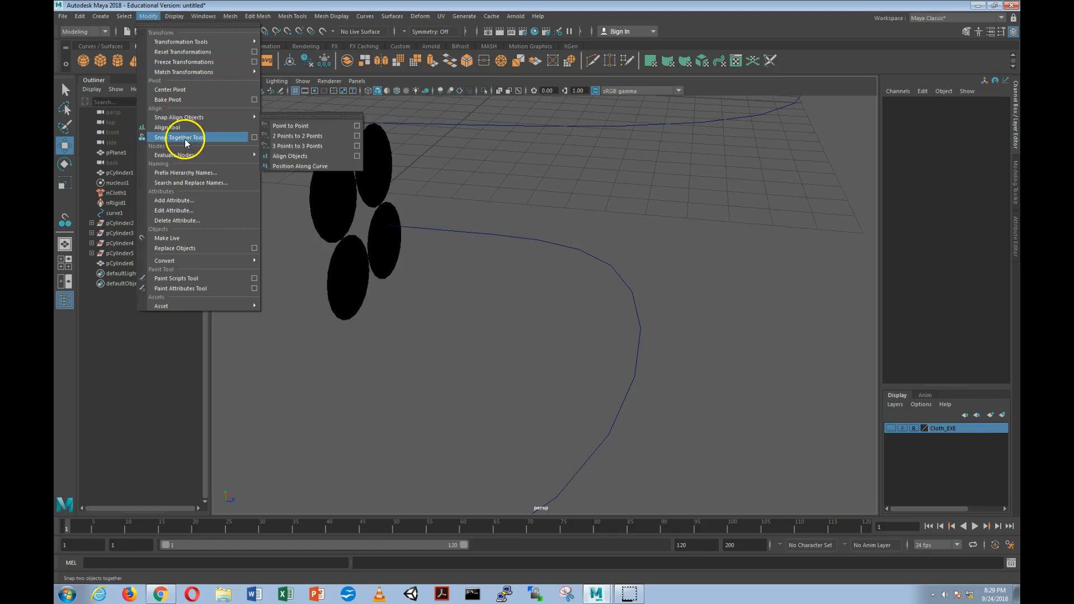
pyautogui.click(173, 138)
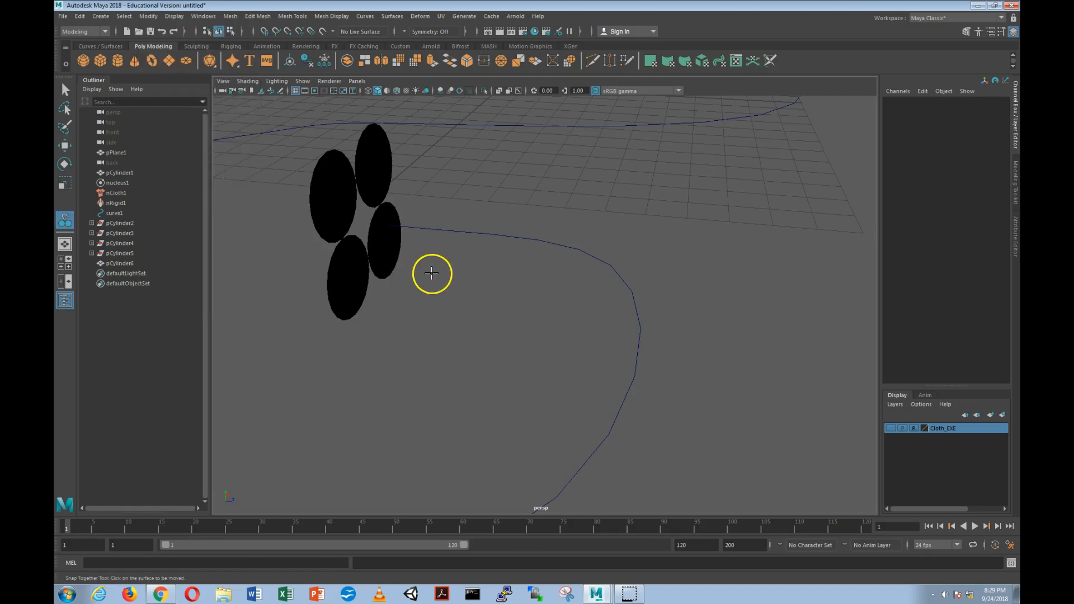
pyautogui.keyDown('alt'); pyautogui.moveTo(426, 269); pyautogui.dragTo(432, 276); pyautogui.keyUp('alt')
pyautogui.click(388, 245)
pyautogui.moveTo(384, 244)
pyautogui.mouseDown()
pyautogui.moveTo(403, 247)
pyautogui.moveTo(384, 247)
pyautogui.mouseUp()
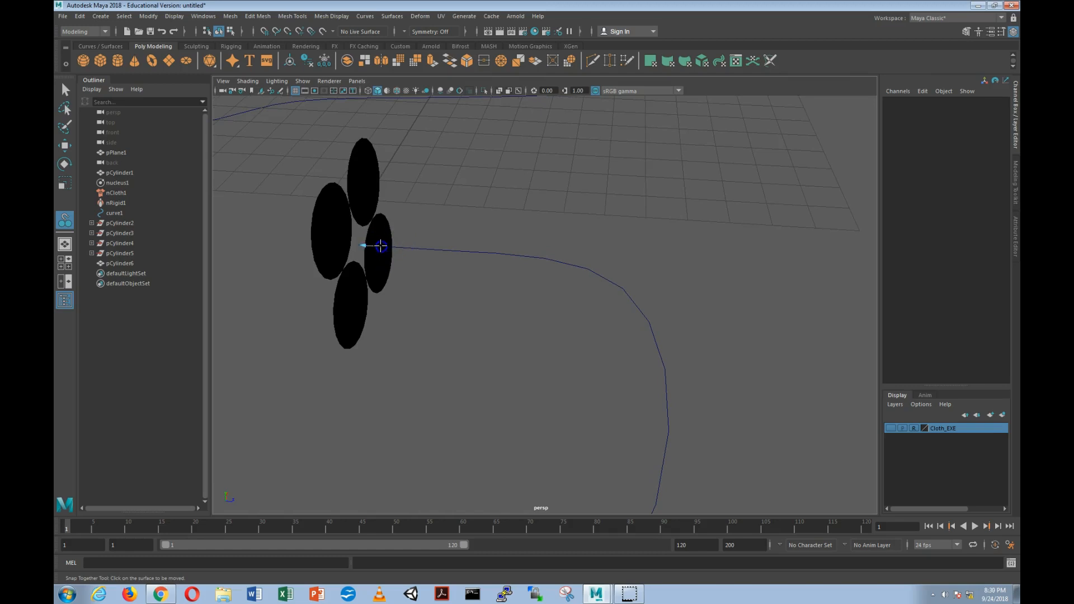
pyautogui.moveTo(382, 246)
pyautogui.mouseDown()
pyautogui.moveTo(409, 252)
pyautogui.moveTo(381, 245)
pyautogui.mouseUp()
pyautogui.keyDown('alt'); pyautogui.moveTo(404, 301); pyautogui.dragTo(434, 305); pyautogui.keyUp('alt')
pyautogui.hotkey('ctrl', 'z')
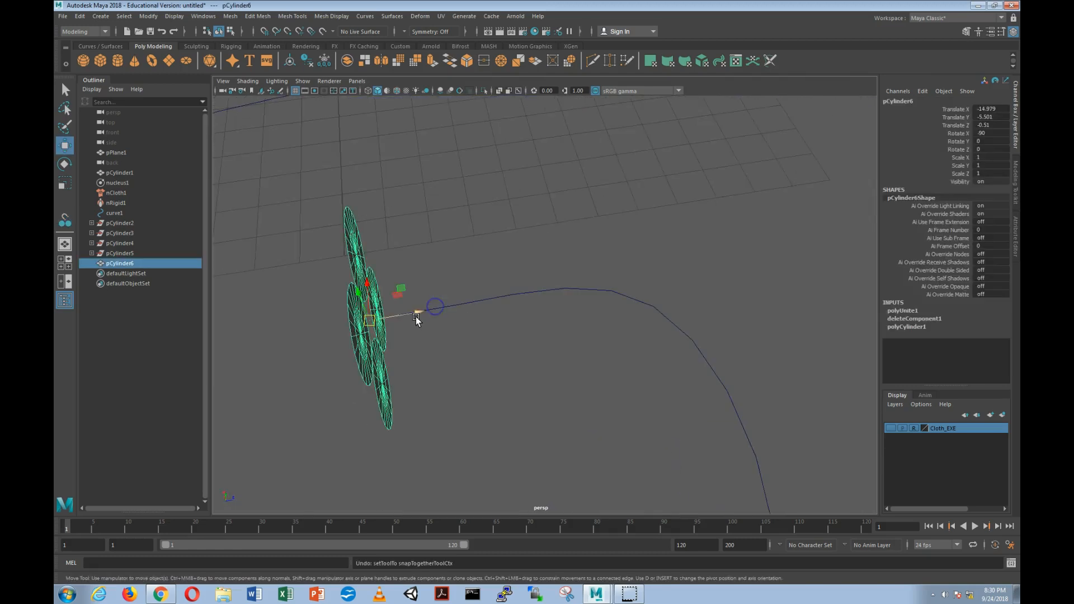
pyautogui.click(456, 311)
pyautogui.click(445, 304)
pyautogui.click(434, 273)
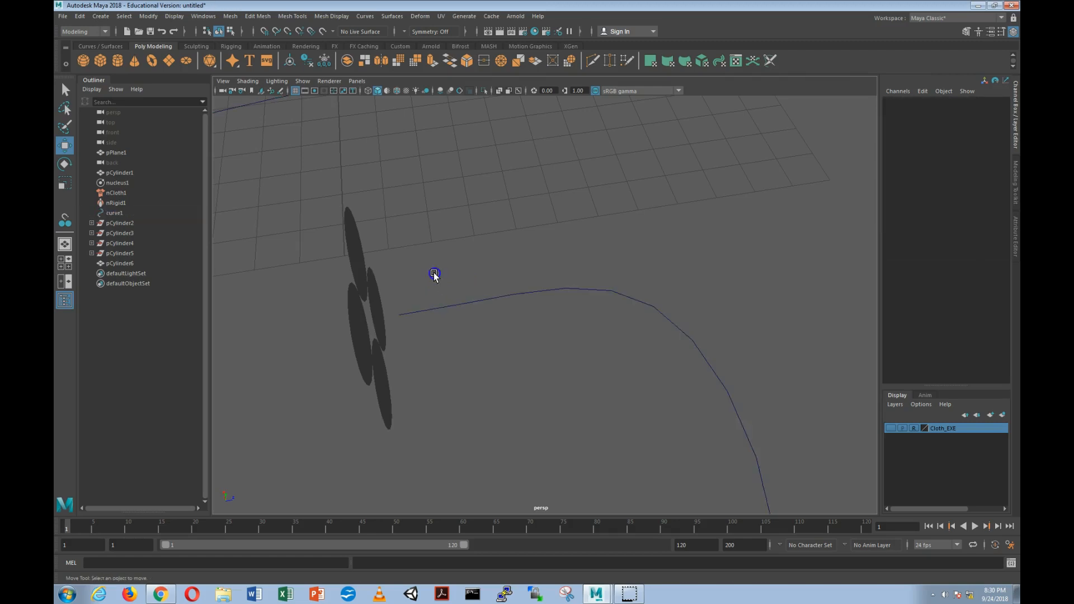
# - Use the Snap Together Tool to attach the curve's end to the disc mesh beside its central gap
pyautogui.click(152, 17)
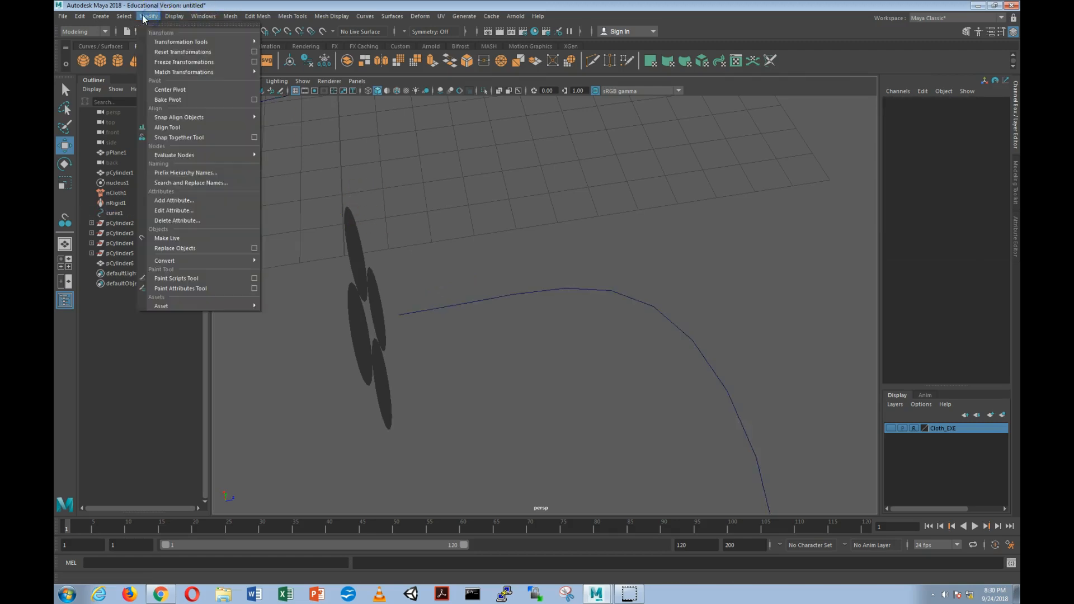
pyautogui.click(179, 138)
pyautogui.moveTo(380, 305)
pyautogui.mouseDown()
pyautogui.moveTo(407, 314)
pyautogui.moveTo(399, 315)
pyautogui.mouseUp()
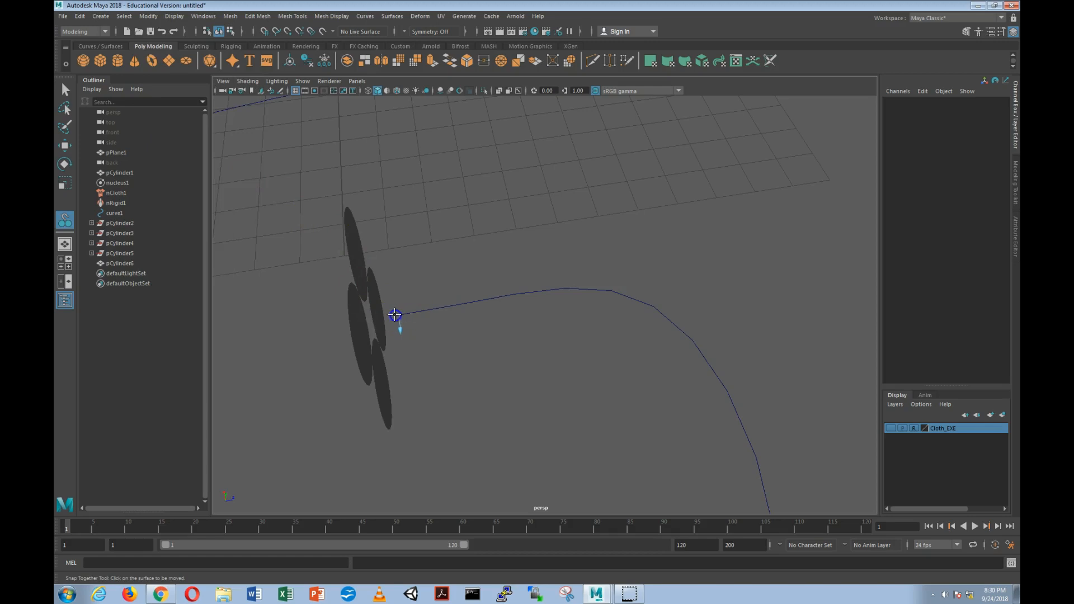
pyautogui.keyDown('alt'); pyautogui.moveTo(431, 346); pyautogui.dragTo(392, 329); pyautogui.keyUp('alt')
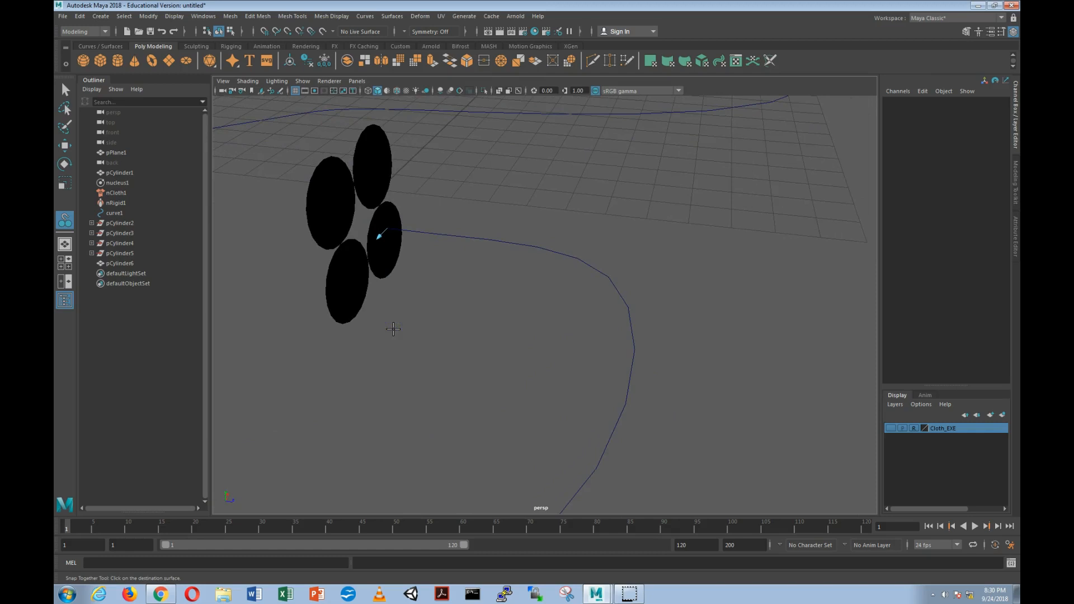
pyautogui.click(362, 221)
pyautogui.keyDown('alt'); pyautogui.moveTo(457, 217); pyautogui.dragTo(427, 208); pyautogui.keyUp('alt')
pyautogui.click(354, 185)
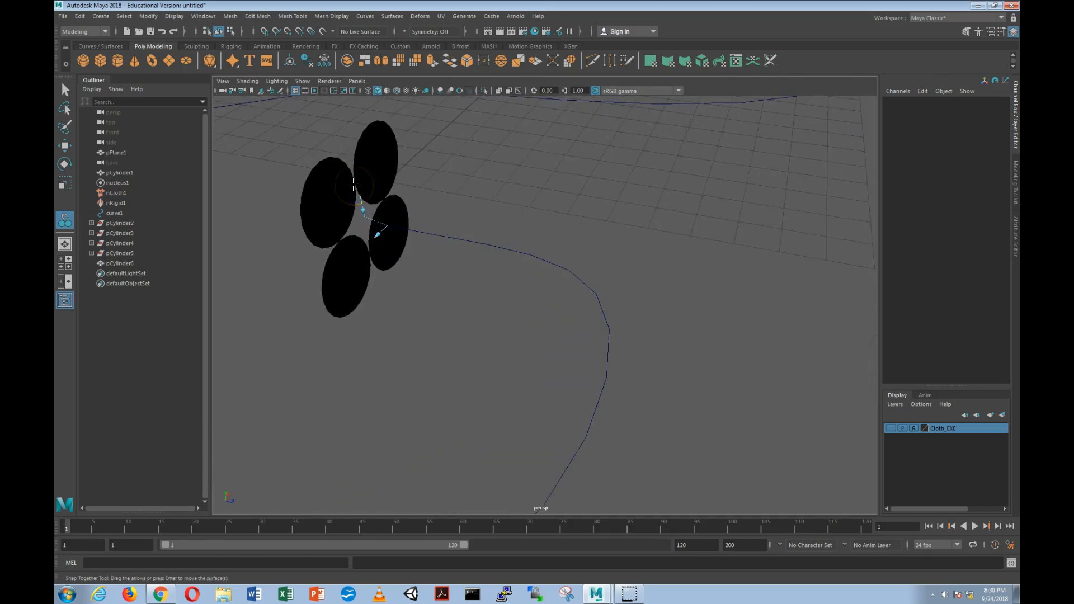
pyautogui.press('Return')
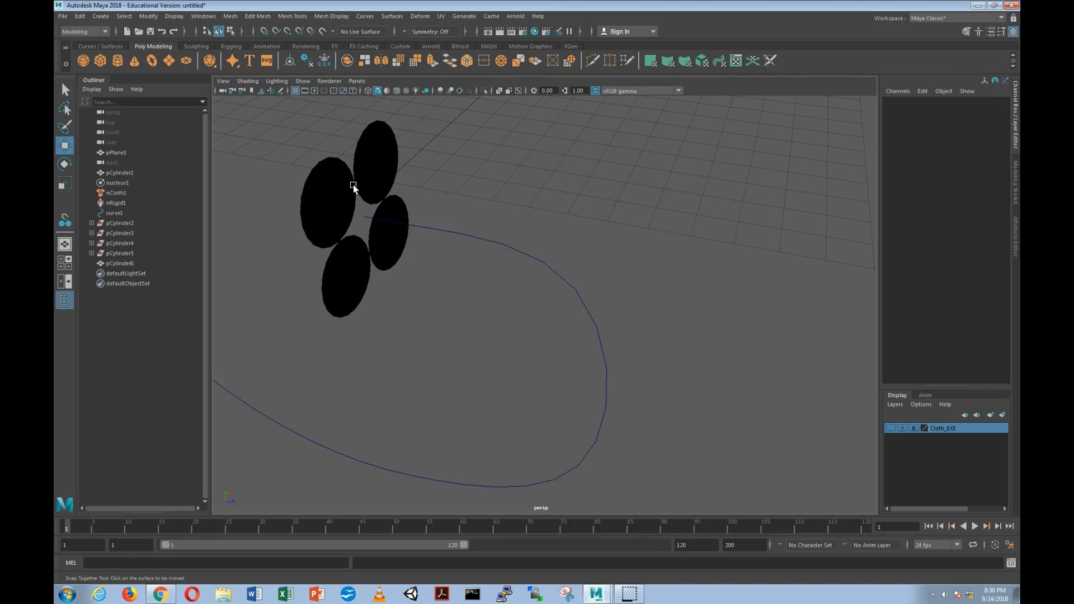
# - Move the disc mesh in X and Y to about -14.734, -5.592 so its central gap lines up with the curve's end
pyautogui.press('w')
pyautogui.keyDown('alt'); pyautogui.moveTo(307, 169); pyautogui.dragTo(560, 279); pyautogui.keyUp('alt')
pyautogui.click(554, 221)
pyautogui.scroll(5, 603, 265)
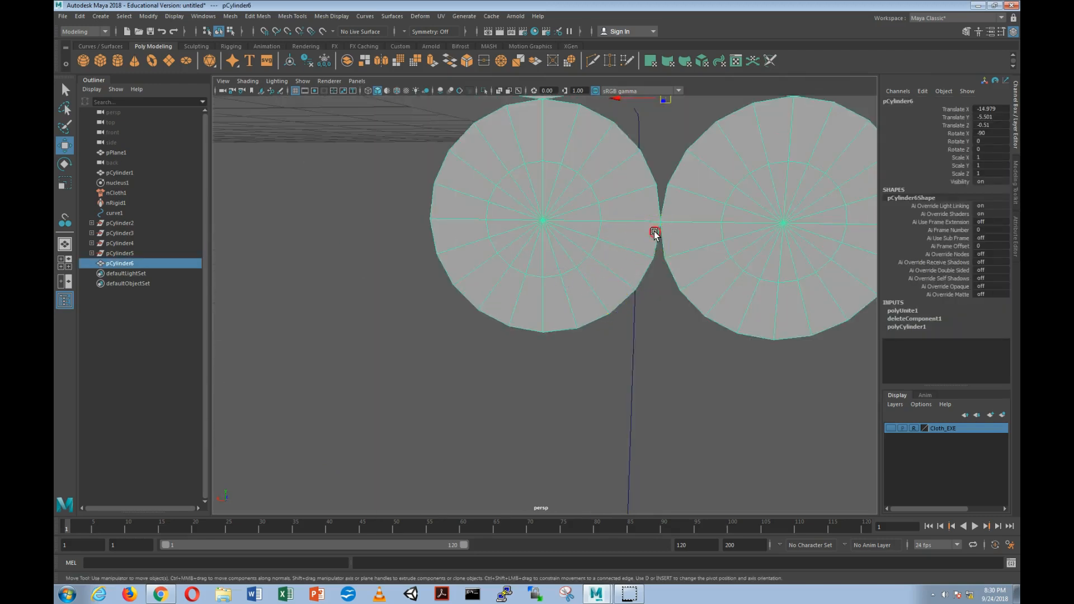
pyautogui.keyDown('alt'); pyautogui.moveTo(652, 232); pyautogui.dragTo(626, 280, button='middle'); pyautogui.keyUp('alt')
pyautogui.moveTo(566, 201); pyautogui.dragTo(537, 196)
pyautogui.keyDown('alt'); pyautogui.moveTo(572, 231); pyautogui.dragTo(583, 231); pyautogui.keyUp('alt')
pyautogui.moveTo(622, 129); pyautogui.dragTo(622, 138)
pyautogui.keyDown('alt'); pyautogui.moveTo(626, 183); pyautogui.dragTo(637, 196); pyautogui.keyUp('alt')
pyautogui.scroll(-3, 636, 218)
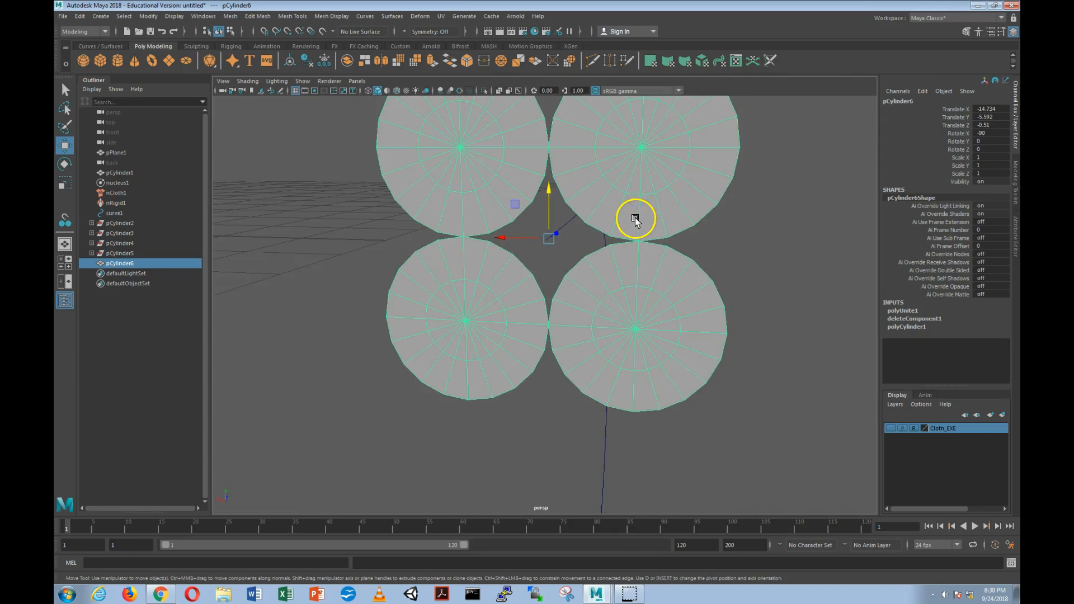
# - Scale the disc mesh down uniformly to about 0.057
pyautogui.scroll(-3, 633, 219)
pyautogui.press('r')
pyautogui.moveTo(548, 255); pyautogui.dragTo(369, 426)
pyautogui.keyDown('alt'); pyautogui.moveTo(485, 407); pyautogui.dragTo(487, 252); pyautogui.keyUp('alt')
pyautogui.moveTo(478, 314); pyautogui.dragTo(484, 314)
pyautogui.scroll(-5, 546, 323)
pyautogui.moveTo(592, 370)
pyautogui.keyDown('alt'); pyautogui.mouseDown()
pyautogui.moveTo(463, 360)
pyautogui.moveTo(580, 364)
pyautogui.moveTo(588, 352)
pyautogui.mouseUp(); pyautogui.keyUp('alt')
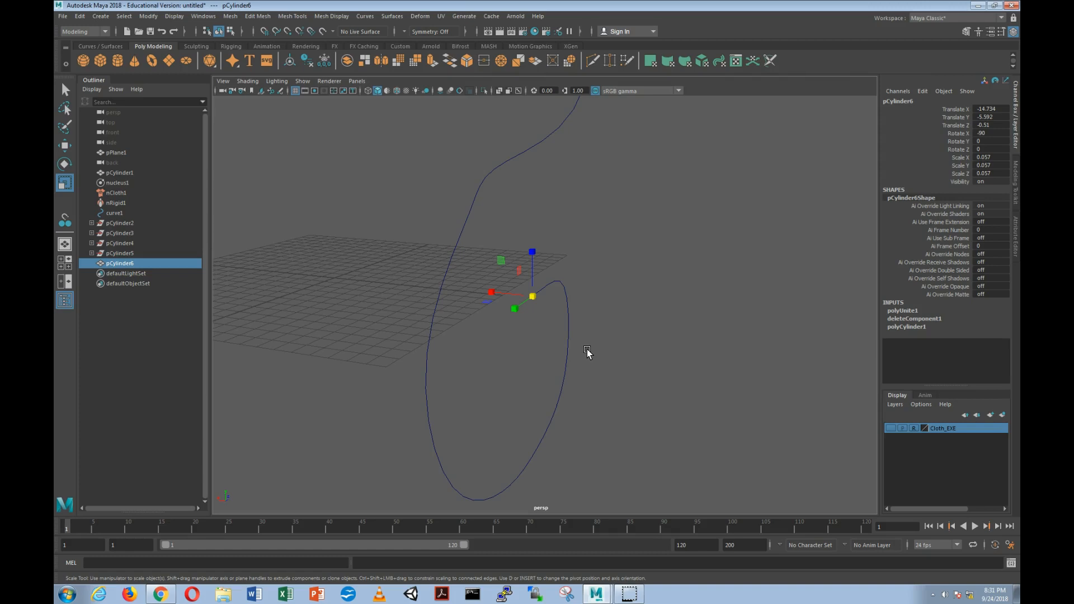
# - Undo the disc mesh's scaling and moves and the snapping of the curve
pyautogui.hotkey('ctrl', 'z')
pyautogui.hotkey('ctrl', 'z')
pyautogui.hotkey('ctrl', 'z')
pyautogui.hotkey('ctrl', 'z')
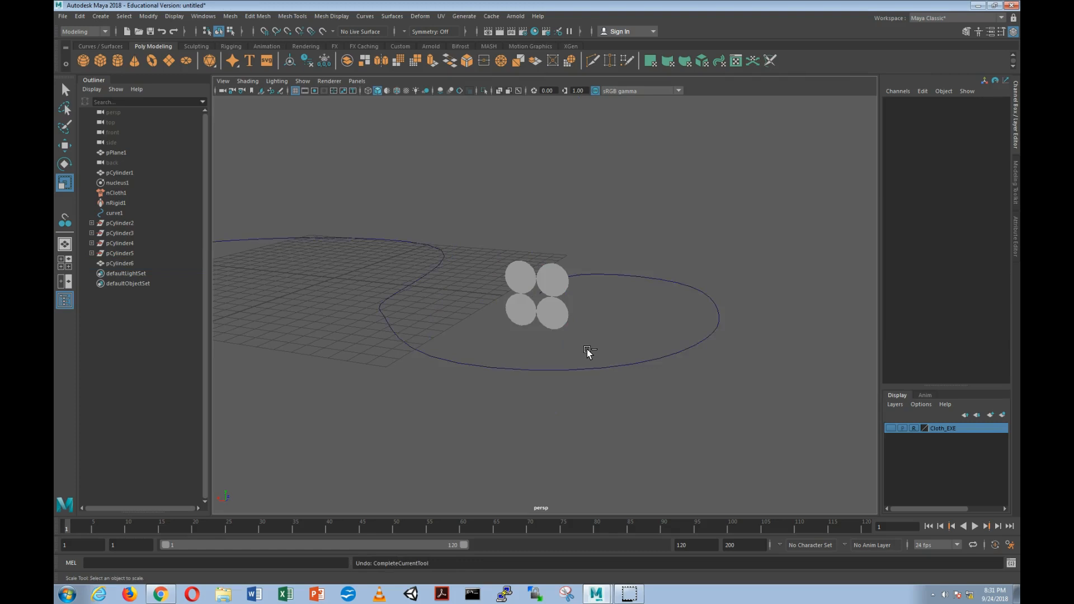
# - Move the four-disc mesh in X and Y to about -14.91, -5.584, centring its gap on the curve's end
pyautogui.click(550, 287)
pyautogui.keyDown('alt'); pyautogui.moveTo(551, 287); pyautogui.dragTo(583, 296); pyautogui.keyUp('alt')
pyautogui.press('w')
pyautogui.scroll(8, 588, 309)
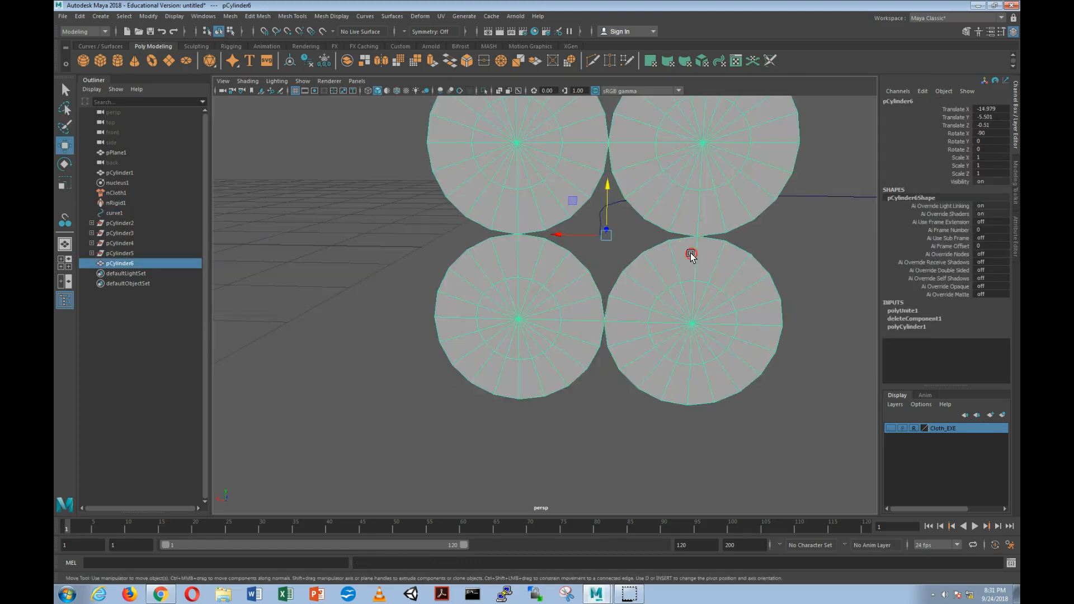
pyautogui.keyDown('alt'); pyautogui.moveTo(694, 253); pyautogui.dragTo(648, 290, button='middle'); pyautogui.keyUp('alt')
pyautogui.keyDown('alt'); pyautogui.moveTo(648, 290); pyautogui.dragTo(652, 285); pyautogui.keyUp('alt')
pyautogui.moveTo(525, 221); pyautogui.dragTo(519, 220)
pyautogui.moveTo(557, 178); pyautogui.dragTo(586, 243)
# - Scale the disc mesh uniformly to about 0.076 and move it along Z to about 0.103 at the curve's end
pyautogui.press('f')
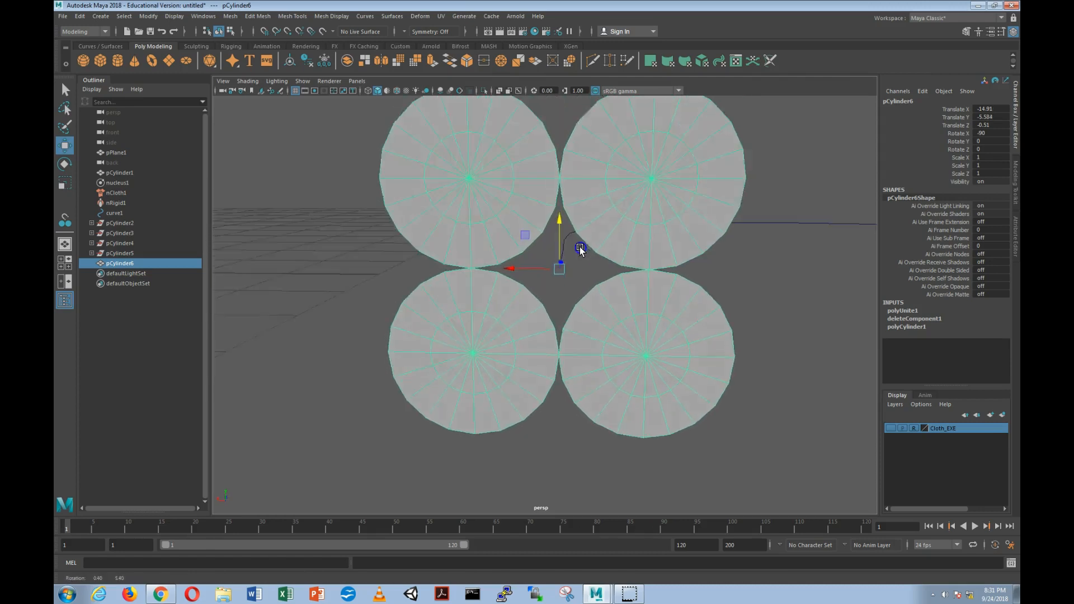
pyautogui.press('r')
pyautogui.moveTo(515, 314); pyautogui.dragTo(294, 456)
pyautogui.keyDown('alt'); pyautogui.moveTo(366, 443); pyautogui.dragTo(506, 420); pyautogui.keyUp('alt')
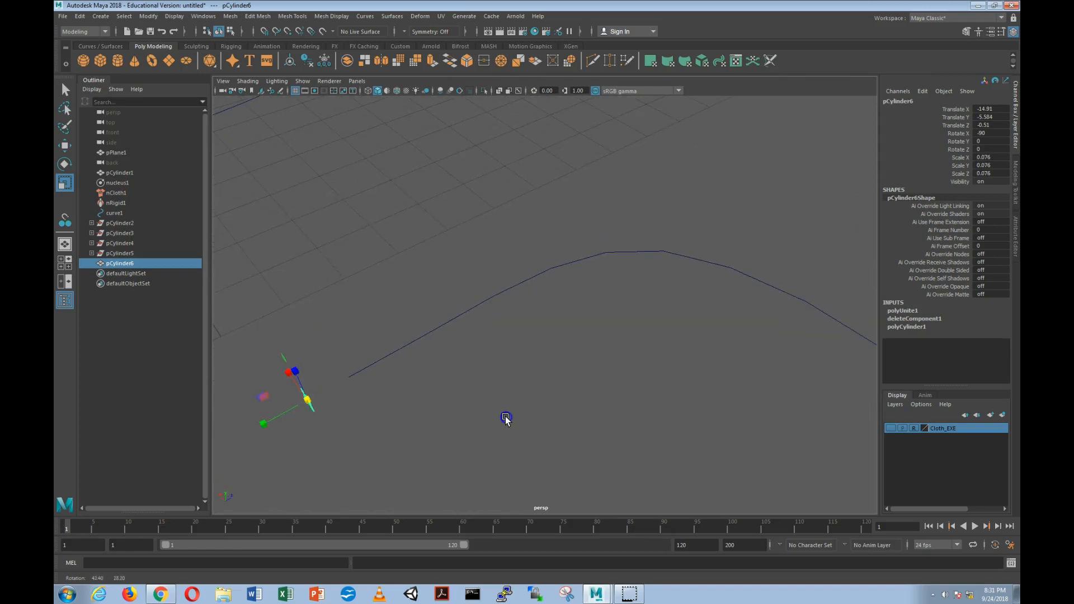
pyautogui.press('w')
pyautogui.moveTo(353, 377); pyautogui.dragTo(424, 382)
pyautogui.keyDown('alt'); pyautogui.moveTo(424, 382); pyautogui.dragTo(537, 278, button='middle'); pyautogui.keyUp('alt')
pyautogui.keyDown('alt'); pyautogui.moveTo(537, 278); pyautogui.dragTo(570, 299, button='right'); pyautogui.keyUp('alt')
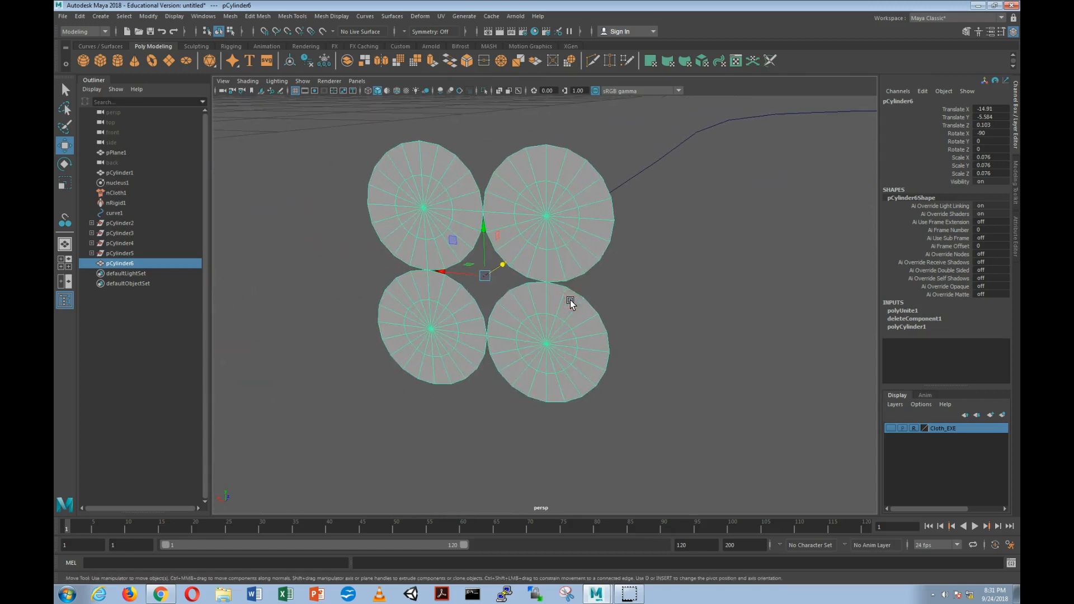
# - Reduce the disc mesh's uniform scale to about 0.036
pyautogui.press('r')
pyautogui.moveTo(486, 276); pyautogui.dragTo(644, 346)
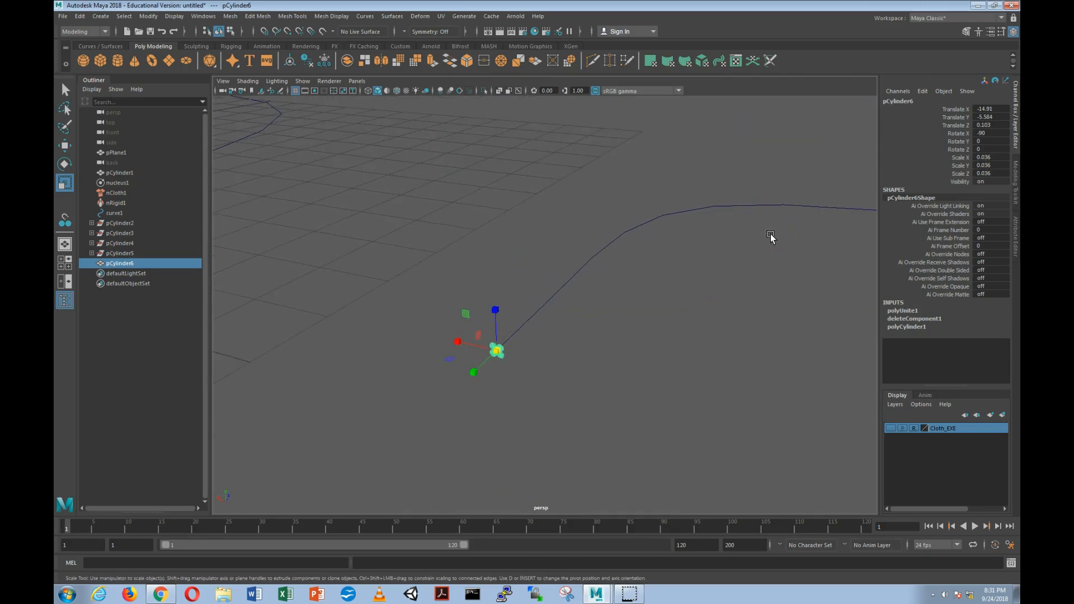
pyautogui.press('w')
pyautogui.keyDown('alt'); pyautogui.moveTo(695, 271); pyautogui.dragTo(598, 334); pyautogui.keyUp('alt')
# - Try to extrude the disc mesh along the curve with the Surfaces Extrude command, then reselect both objects
pyautogui.keyDown('shift'); pyautogui.click(595, 238); pyautogui.keyUp('shift')
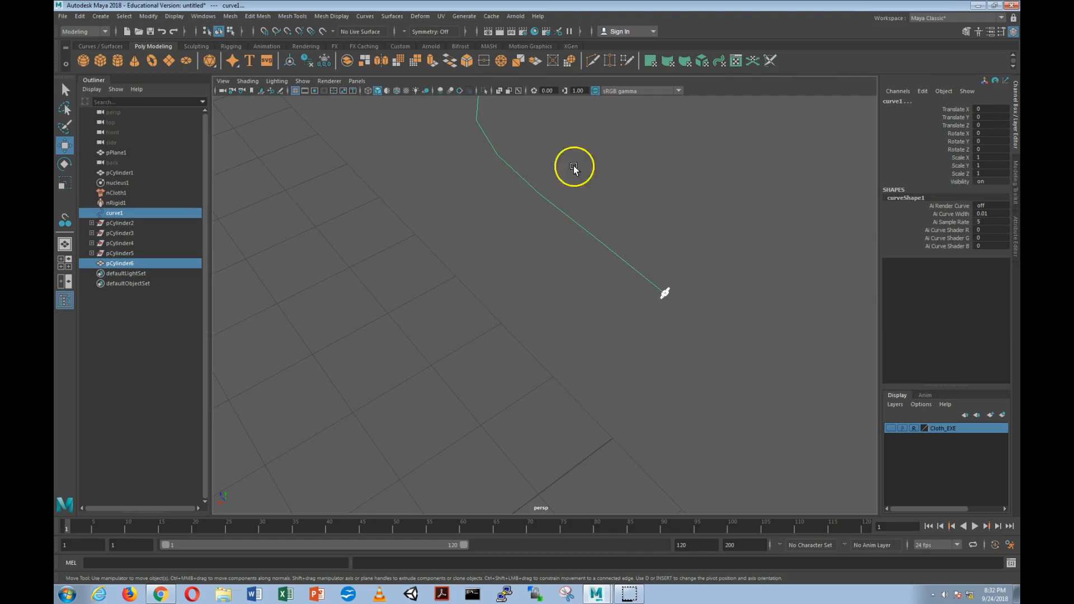
pyautogui.click(302, 17)
pyautogui.moveTo(269, 18)
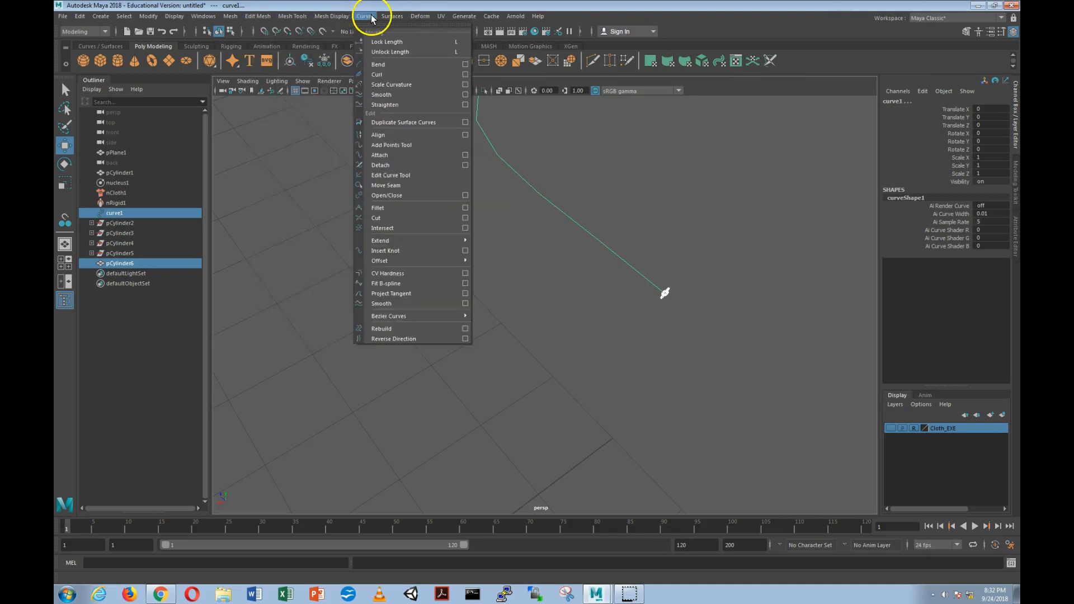
pyautogui.click(417, 17)
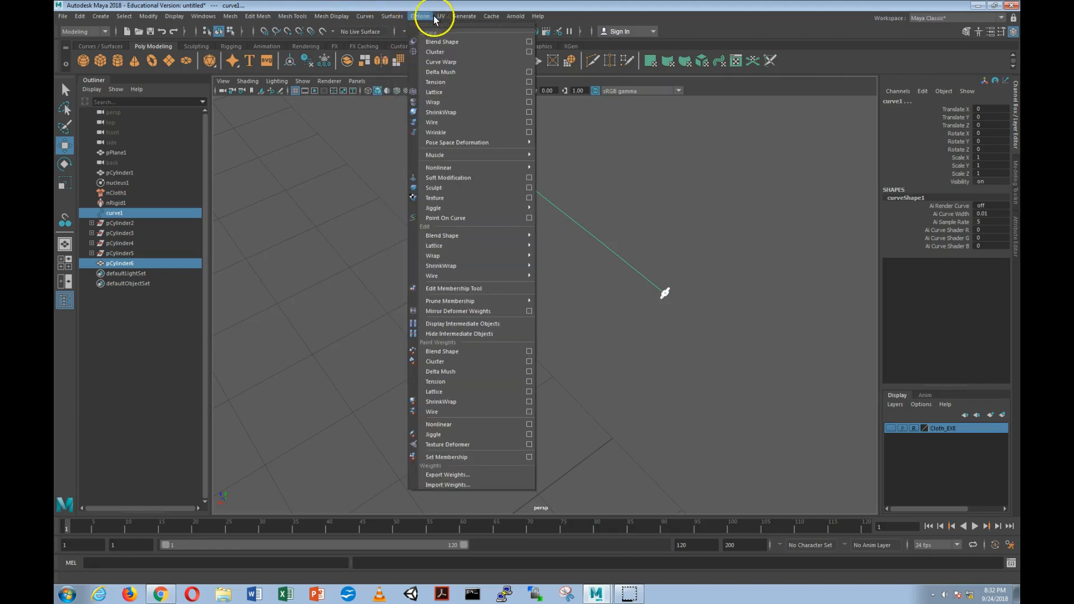
pyautogui.moveTo(394, 19)
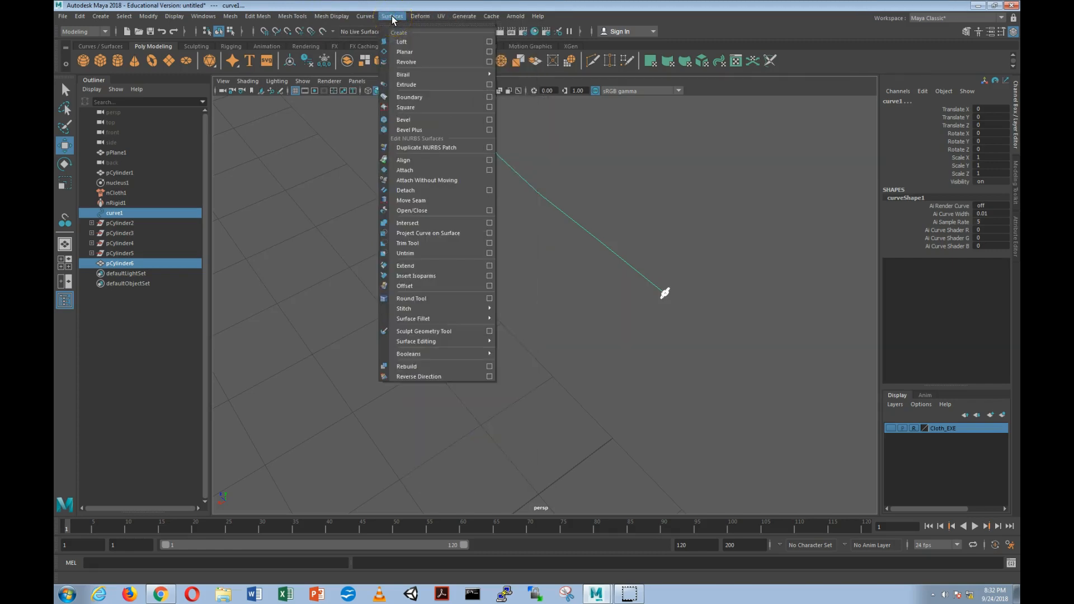
pyautogui.click(412, 88)
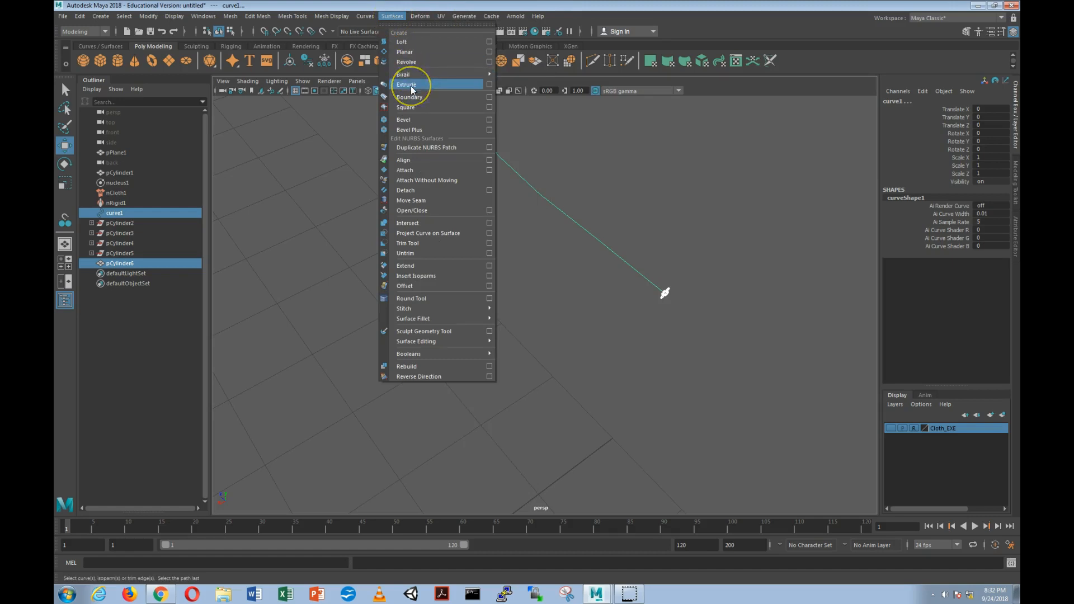
pyautogui.hotkey('ctrl', 'z')
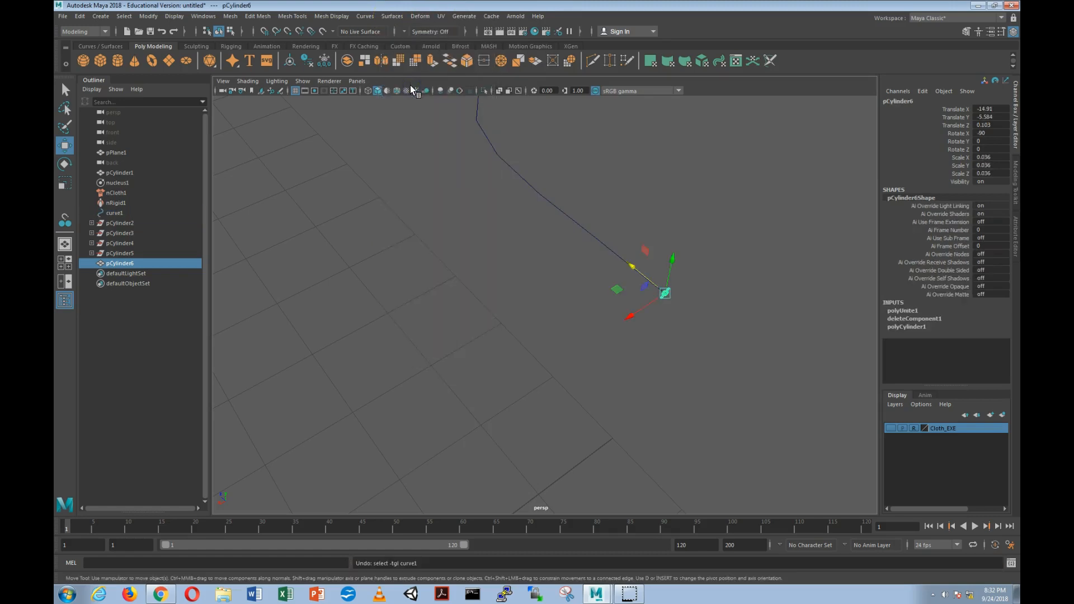
pyautogui.keyDown('shift'); pyautogui.click(519, 179); pyautogui.keyUp('shift')
pyautogui.click(327, 15)
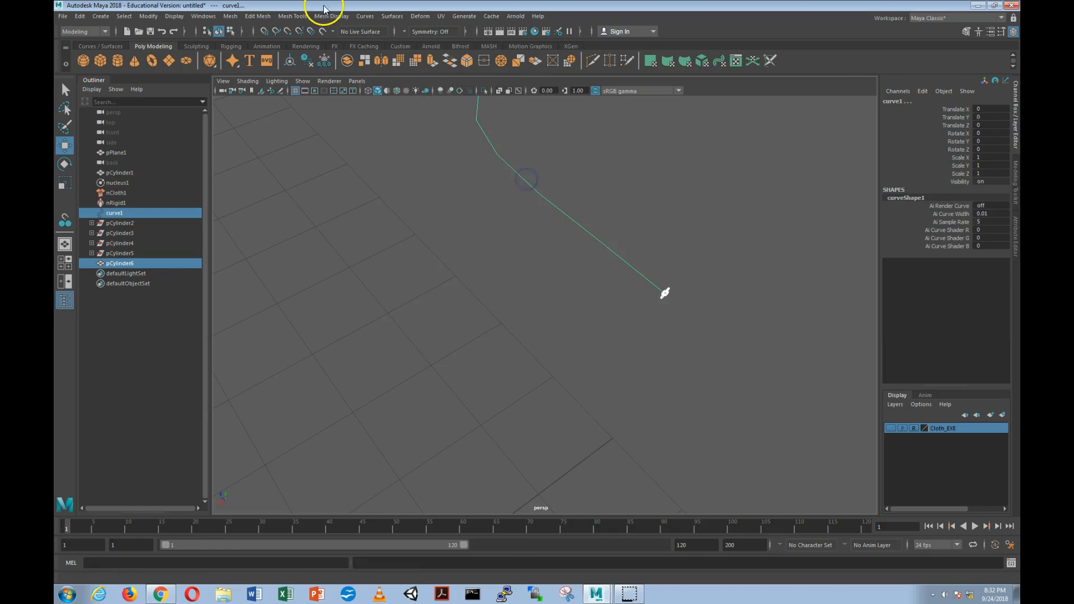
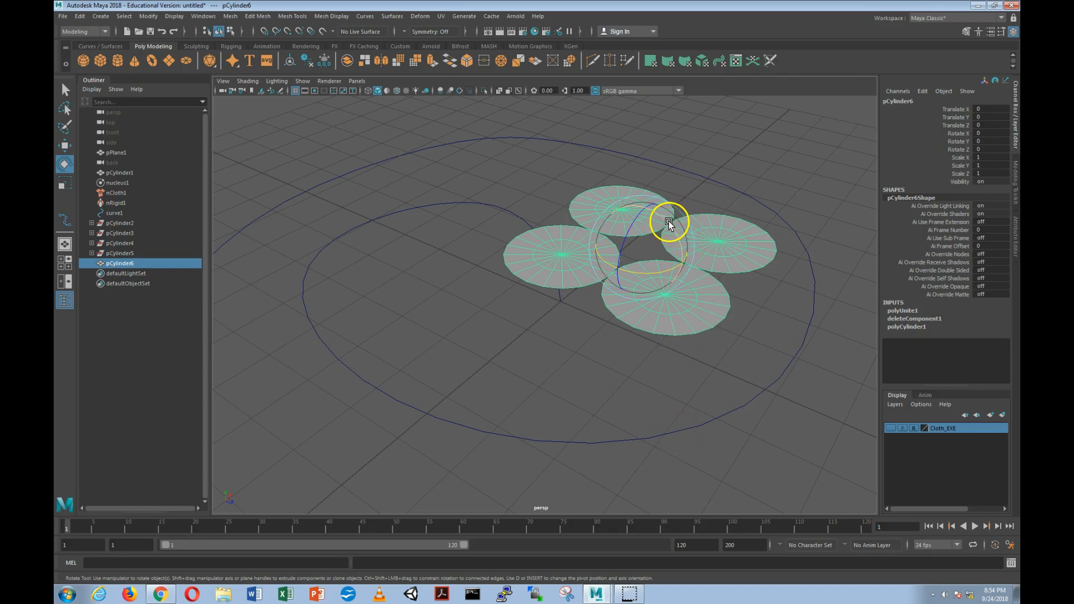
# - Rotate the disc mesh 90 degrees about X and move it to about -1.002, -1, -0.993 at the curve's start
pyautogui.moveTo(671, 220); pyautogui.dragTo(660, 316)
pyautogui.press('w')
pyautogui.moveTo(640, 244); pyautogui.dragTo(629, 331)
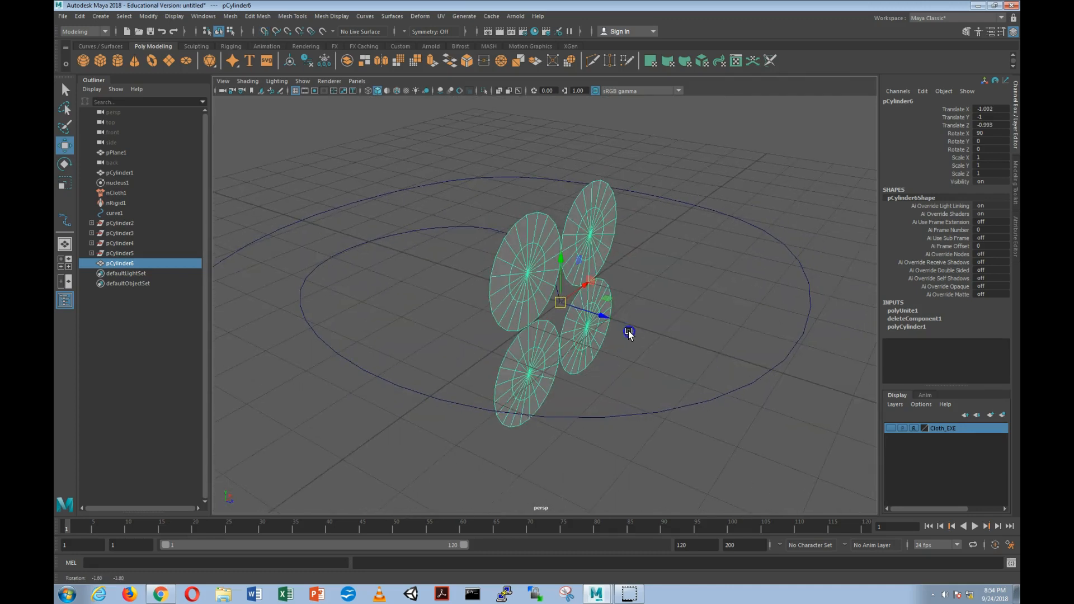
# - Scale the disc mesh uniformly to about 0.077 and rotate it to about -47.493 degrees in Y to face along the curve
pyautogui.press('r')
pyautogui.moveTo(560, 303); pyautogui.dragTo(419, 514)
pyautogui.press('f')
pyautogui.keyDown('alt'); pyautogui.moveTo(565, 377); pyautogui.dragTo(523, 395); pyautogui.keyUp('alt')
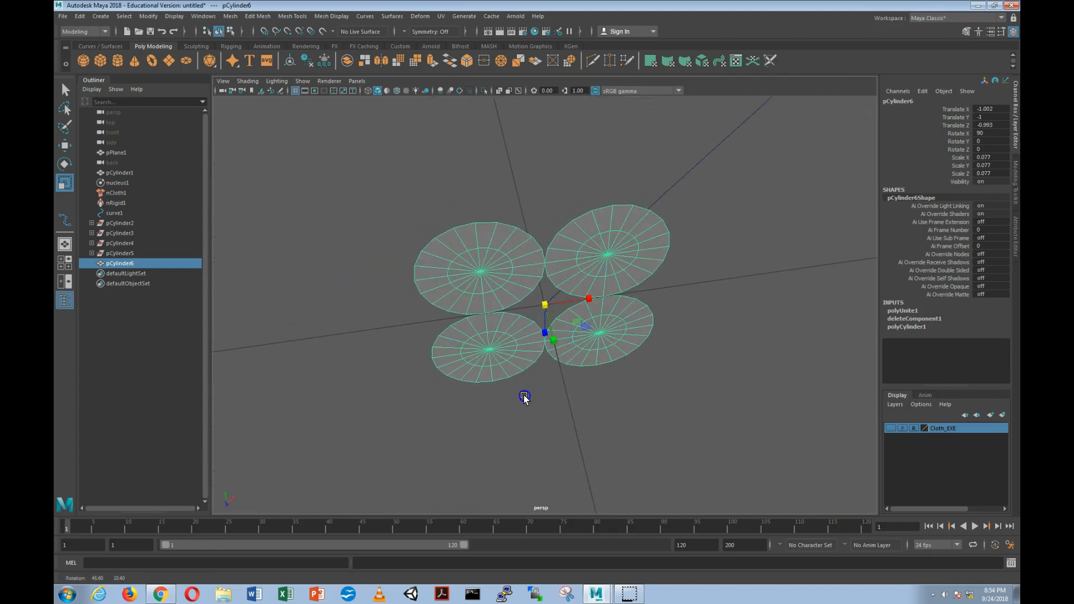
pyautogui.press('e')
pyautogui.moveTo(570, 329); pyautogui.dragTo(619, 367)
pyautogui.moveTo(562, 348); pyautogui.dragTo(702, 297)
# - Select all faces of the disc mesh and add the curve to the selection
pyautogui.press('w')
pyautogui.keyDown('alt'); pyautogui.moveTo(622, 243); pyautogui.dragTo(599, 260); pyautogui.keyUp('alt')
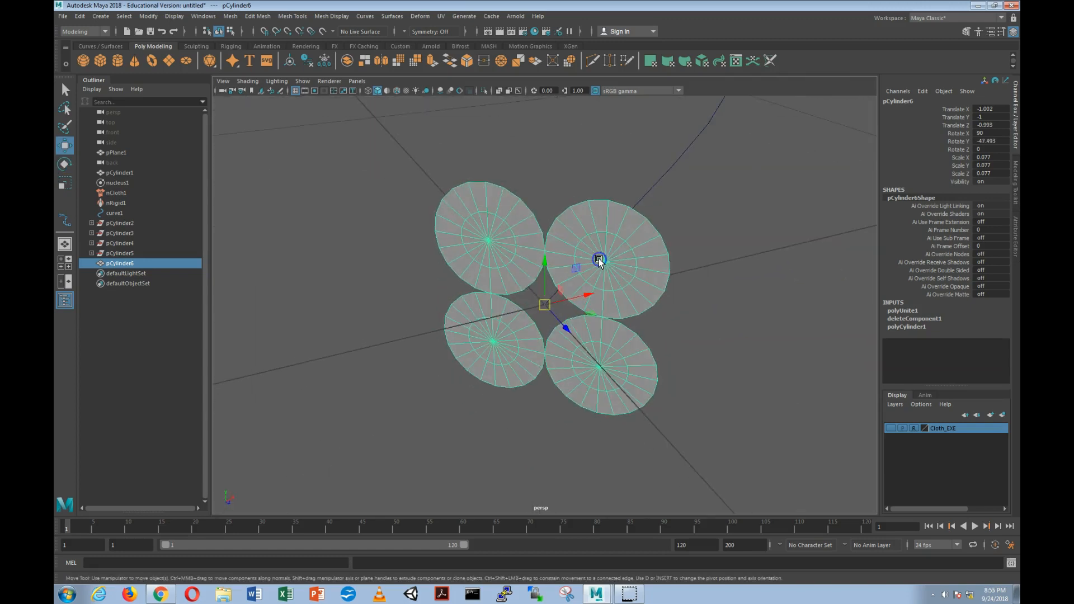
pyautogui.rightClick(600, 261)
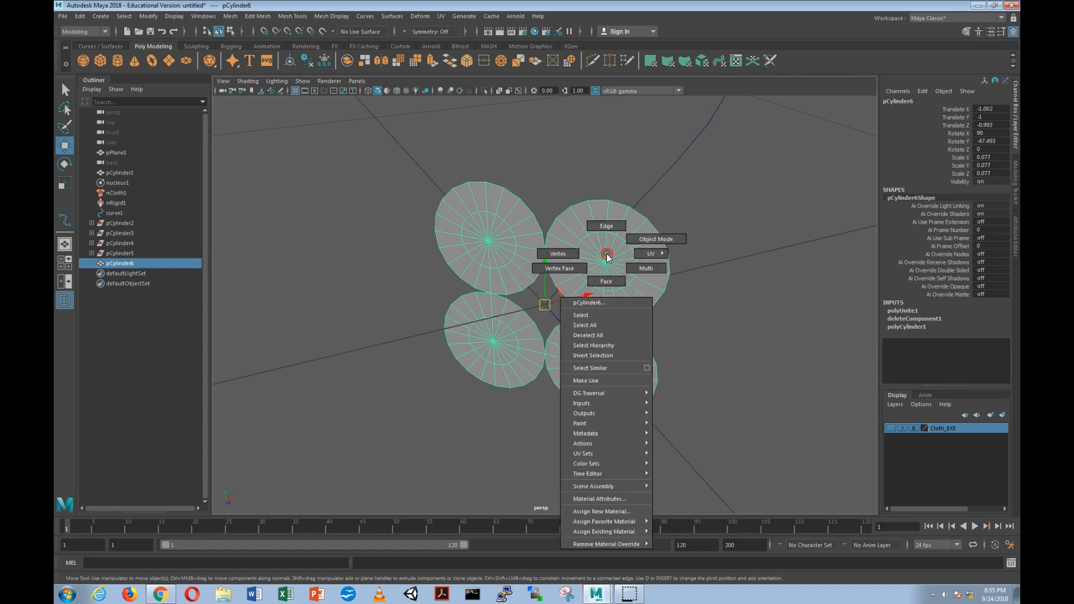
pyautogui.click(382, 159)
pyautogui.moveTo(381, 157); pyautogui.dragTo(714, 445)
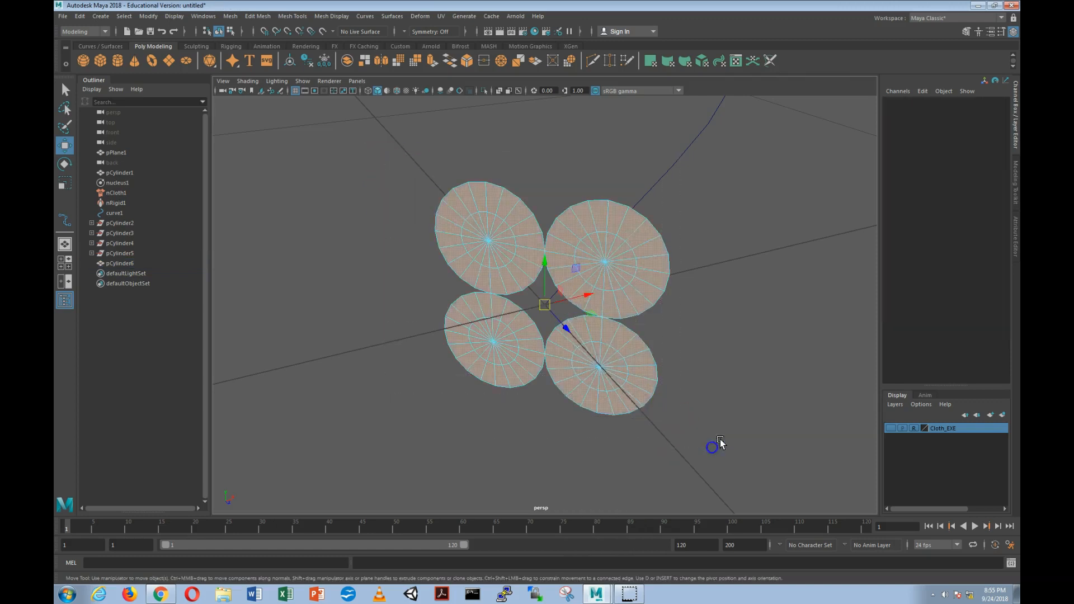
pyautogui.scroll(-5, 738, 366)
pyautogui.keyDown('alt'); pyautogui.moveTo(738, 324); pyautogui.dragTo(697, 331); pyautogui.keyUp('alt')
pyautogui.click(674, 256)
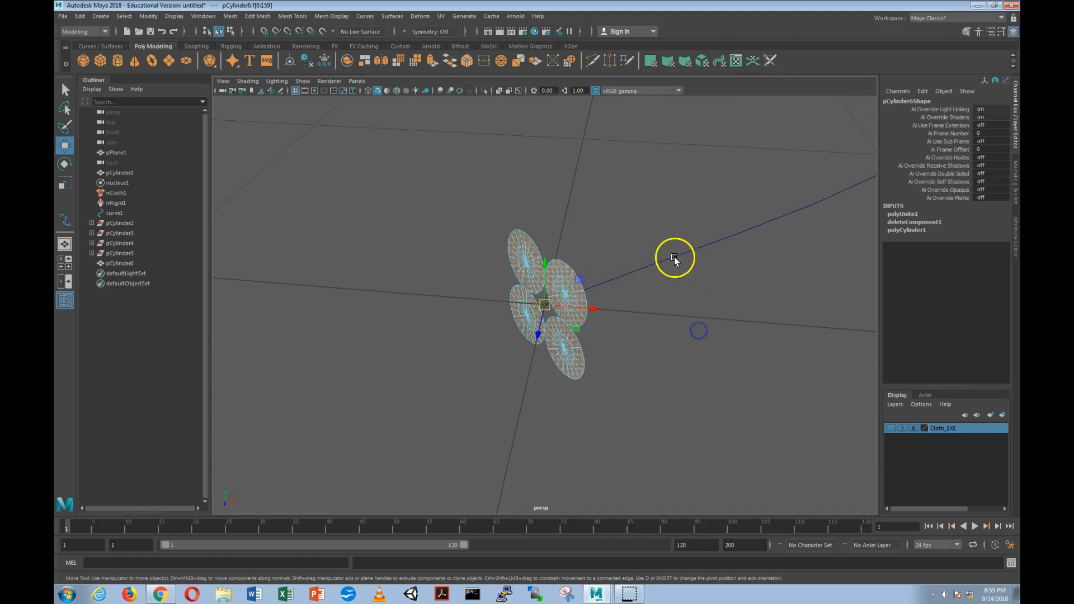
pyautogui.click(724, 240)
pyautogui.keyDown('alt'); pyautogui.moveTo(724, 241); pyautogui.dragTo(649, 344); pyautogui.keyUp('alt')
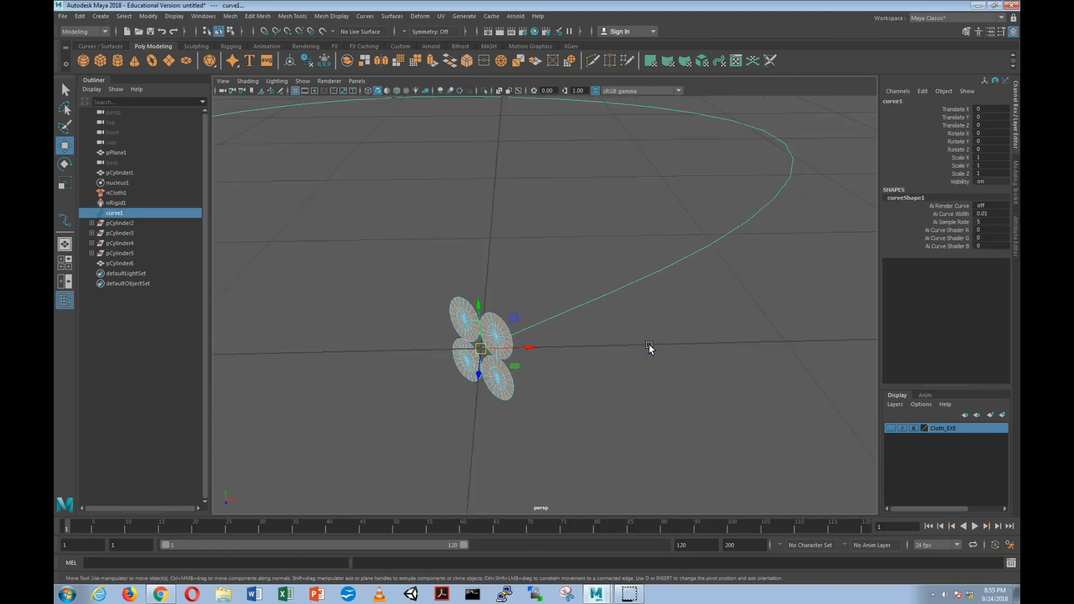
# - Extrude the selected faces of the disc mesh along the curve with the Edit Mesh Extrude command
pyautogui.click(298, 16)
pyautogui.click(236, 16)
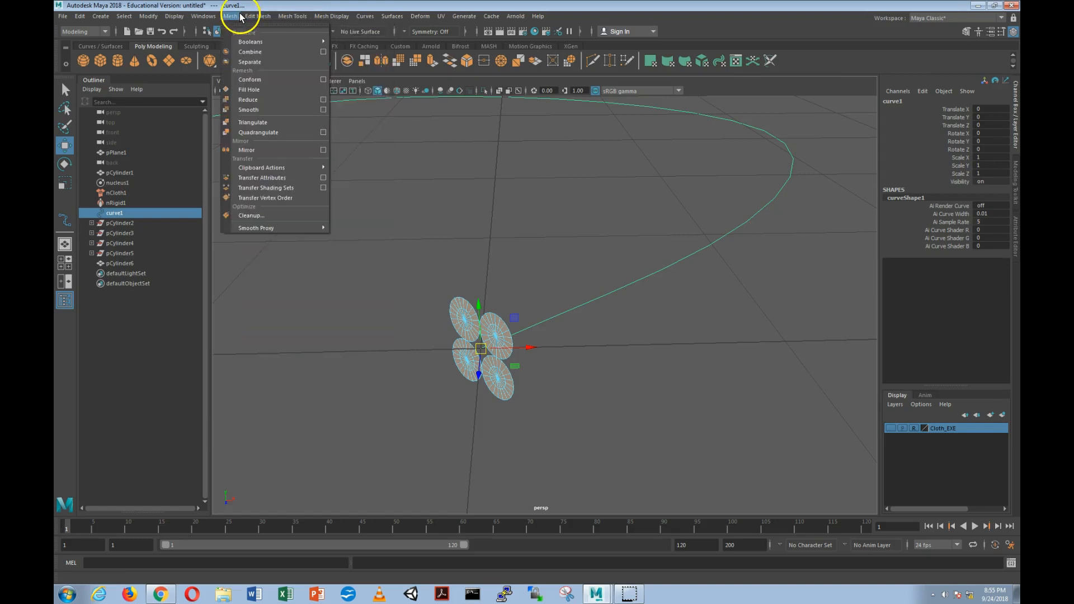
pyautogui.moveTo(254, 16)
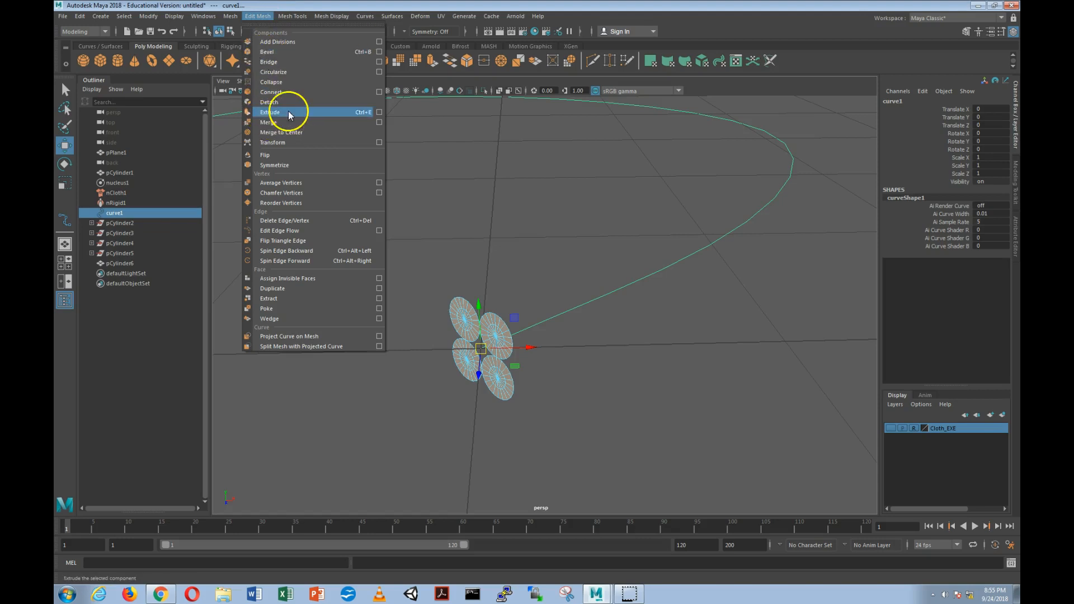
pyautogui.click(398, 4)
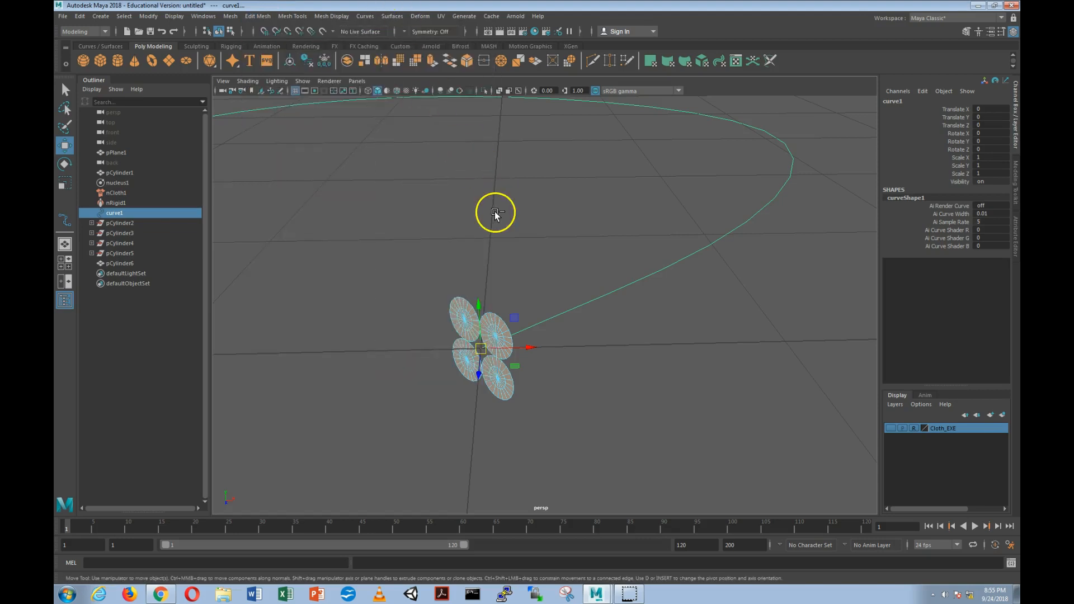
pyautogui.hotkey('ctrl', 'e')
pyautogui.scroll(-2, 532, 328)
pyautogui.keyDown('alt'); pyautogui.moveTo(401, 324); pyautogui.dragTo(523, 368, button='middle'); pyautogui.keyUp('alt')
pyautogui.keyDown('alt'); pyautogui.moveTo(522, 367); pyautogui.dragTo(565, 343); pyautogui.keyUp('alt')
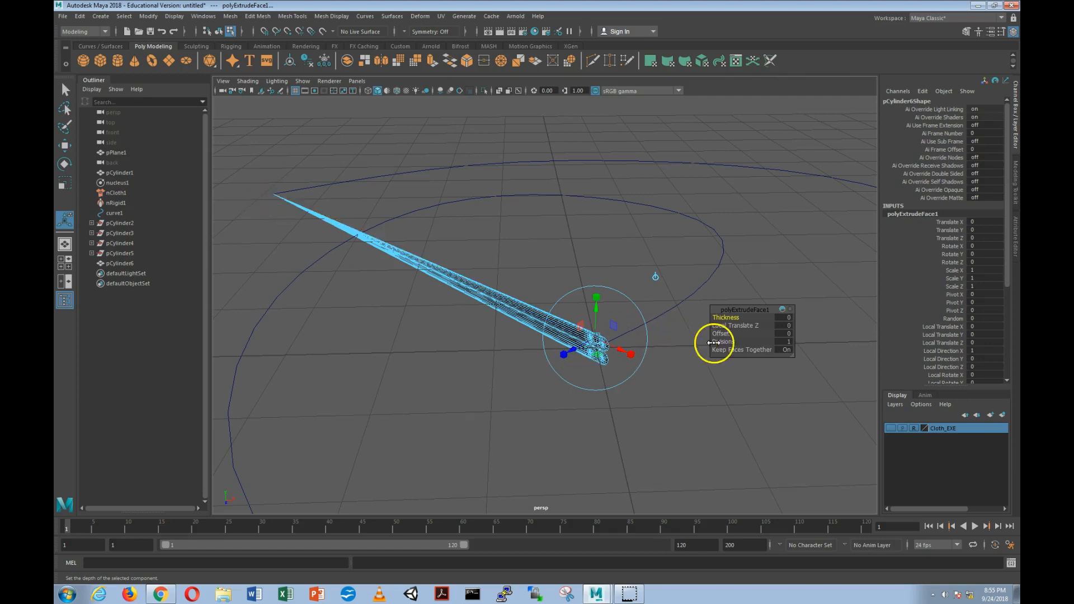
# - Set the face extrusion's divisions to 50 so the tube follows the curve
pyautogui.moveTo(725, 341); pyautogui.dragTo(878, 337)
pyautogui.click(788, 342)
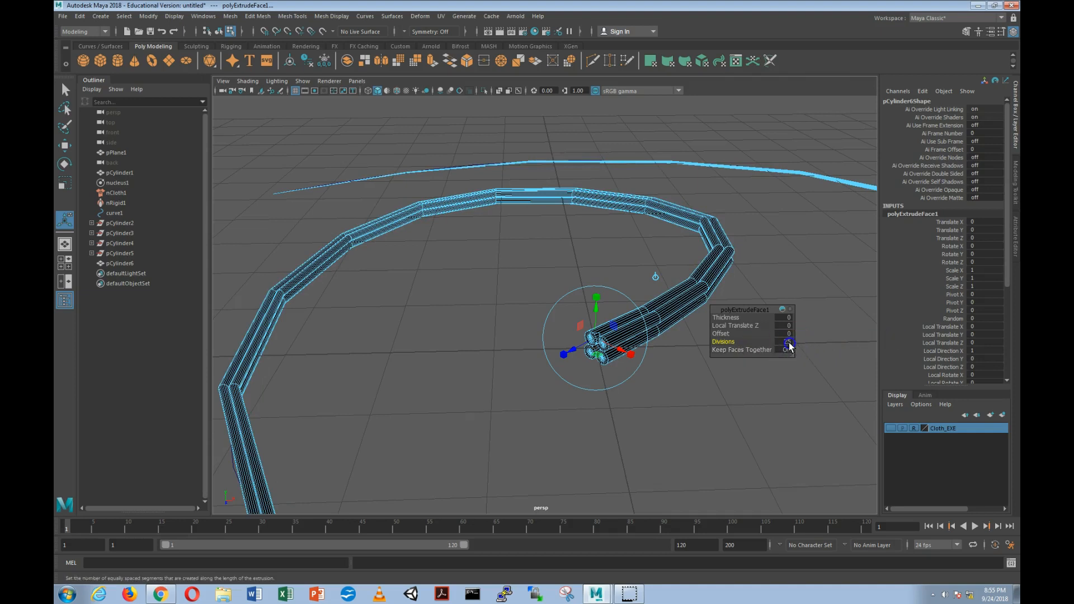
pyautogui.write('50')
pyautogui.press('Return')
pyautogui.keyDown('alt'); pyautogui.moveTo(443, 312); pyautogui.dragTo(518, 317); pyautogui.keyUp('alt')
# - Set the face extrusion's divisions to 100 and inspect the tube along the spiral
pyautogui.click(784, 340)
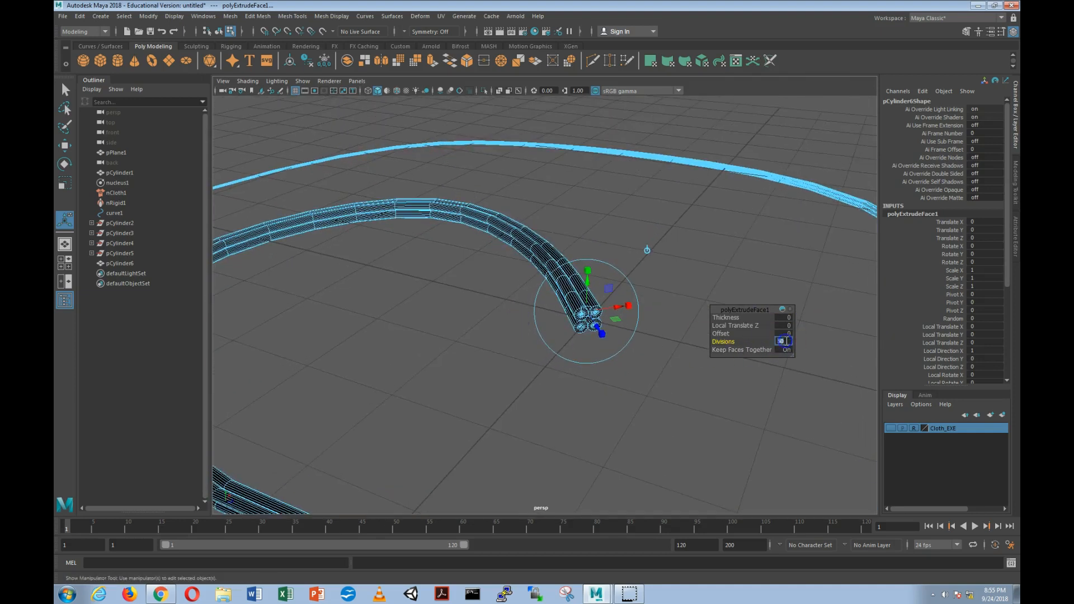
pyautogui.write('100')
pyautogui.press('Return')
pyautogui.keyDown('alt'); pyautogui.moveTo(340, 331); pyautogui.dragTo(420, 347); pyautogui.keyUp('alt')
pyautogui.keyDown('alt'); pyautogui.moveTo(421, 347); pyautogui.dragTo(522, 335, button='middle'); pyautogui.keyUp('alt')
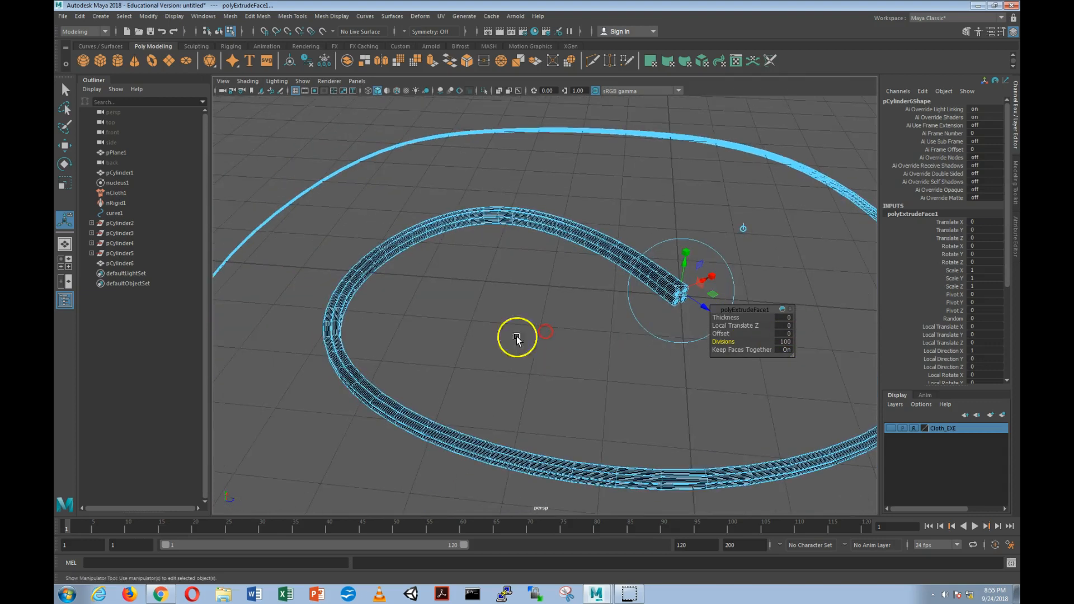
pyautogui.keyDown('alt'); pyautogui.moveTo(489, 331); pyautogui.dragTo(492, 321); pyautogui.keyUp('alt')
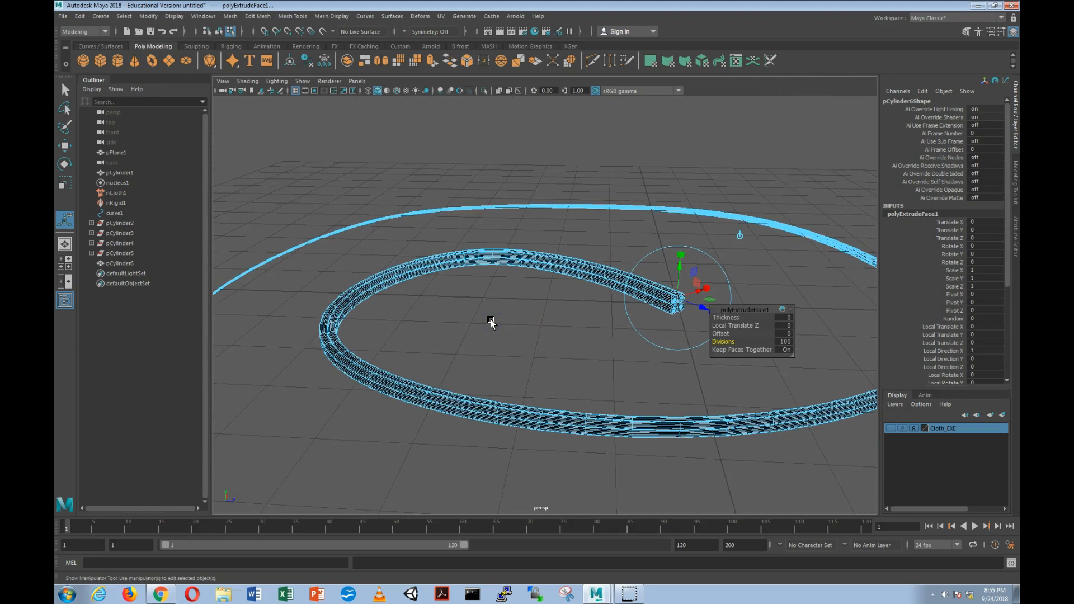
pyautogui.keyDown('alt'); pyautogui.moveTo(479, 321); pyautogui.dragTo(506, 305); pyautogui.keyUp('alt')
pyautogui.click(744, 345)
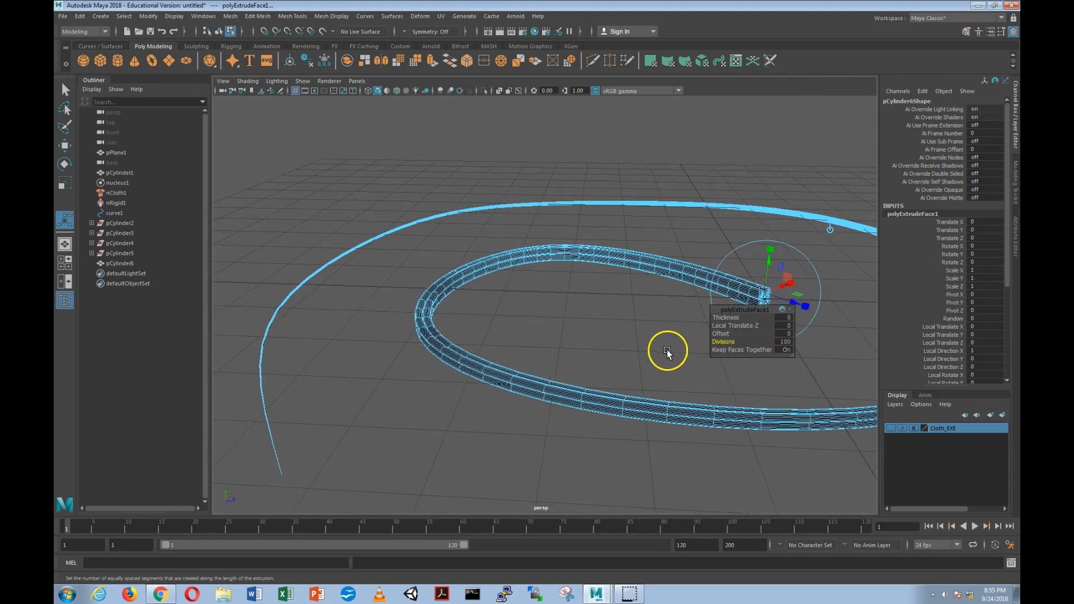
pyautogui.keyDown('alt'); pyautogui.moveTo(668, 352); pyautogui.dragTo(665, 349); pyautogui.keyUp('alt')
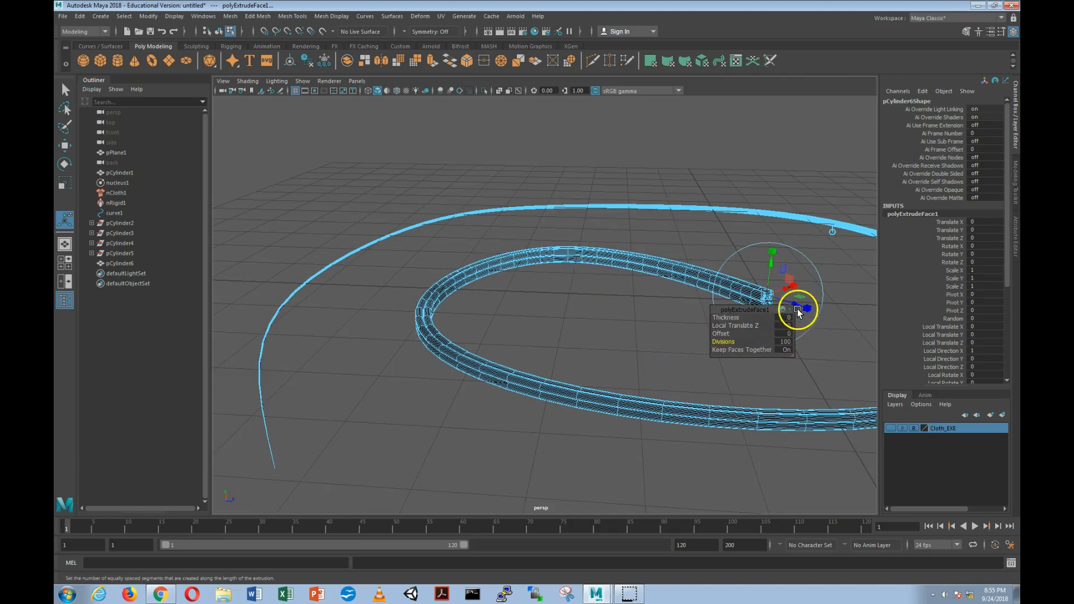
# - Set the face extrusion's taper to 1 so the tubes keep their thickness along the curve
pyautogui.press('w')
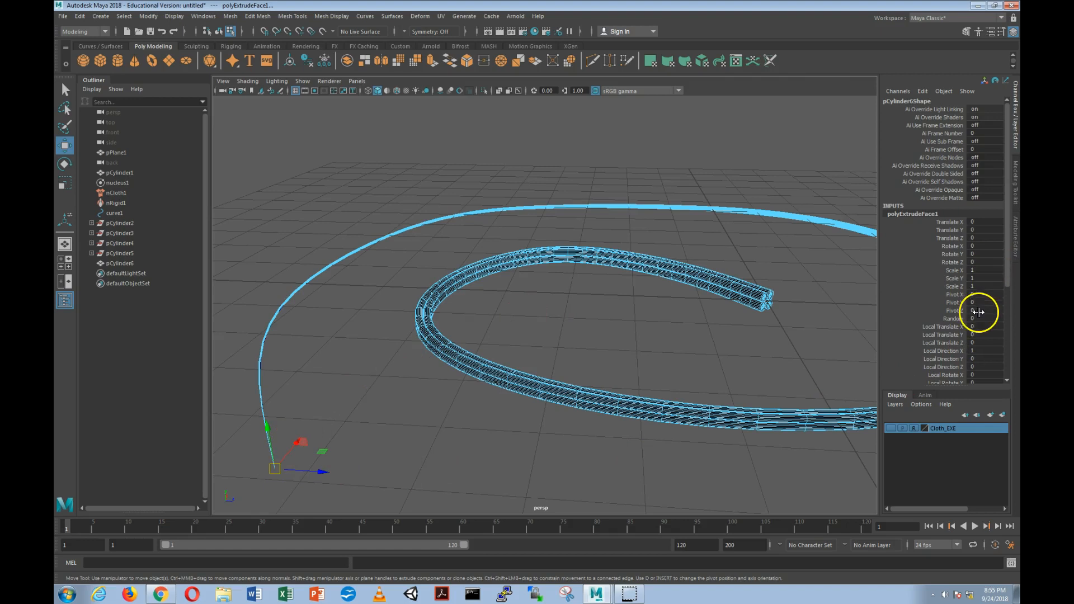
pyautogui.scroll(-5, 978, 312)
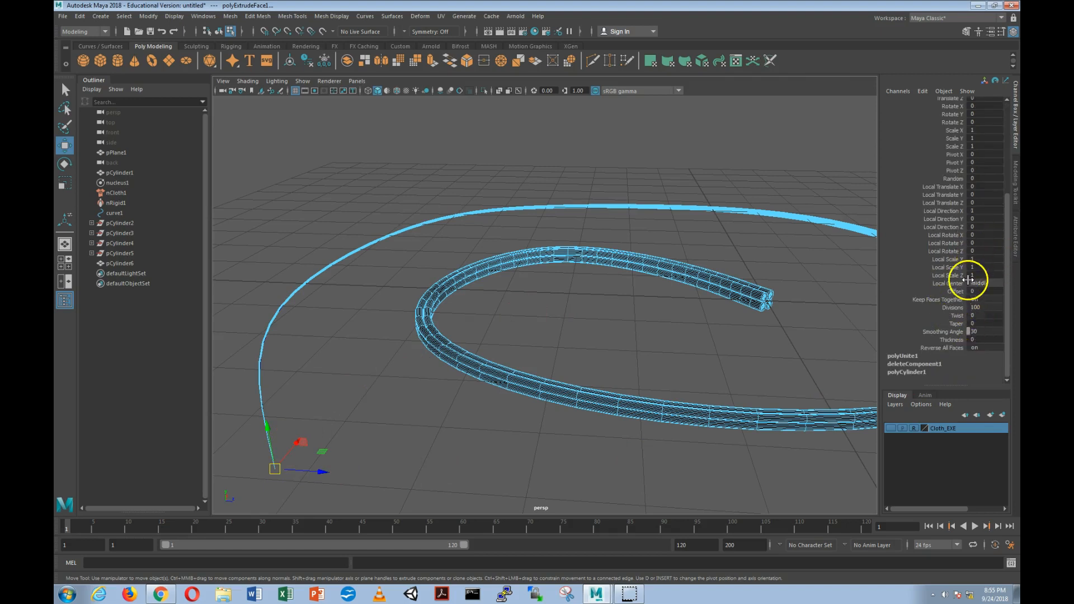
pyautogui.scroll(5, 965, 283)
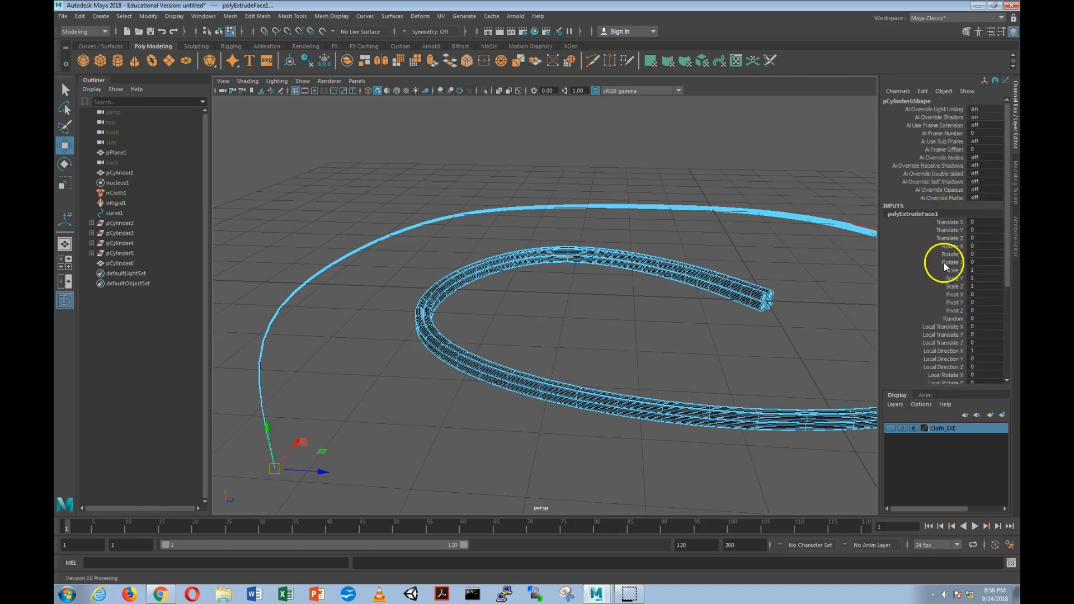
pyautogui.scroll(-5, 939, 274)
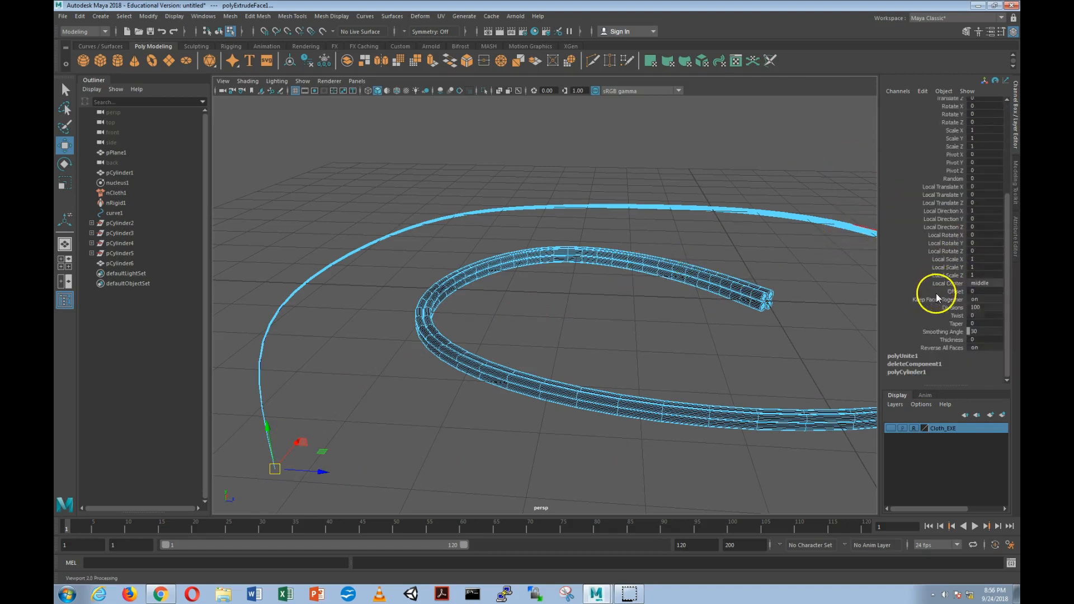
pyautogui.click(955, 323)
pyautogui.moveTo(678, 324)
pyautogui.mouseDown(button='middle')
pyautogui.moveTo(692, 324)
pyautogui.moveTo(679, 324)
pyautogui.mouseUp(button='middle')
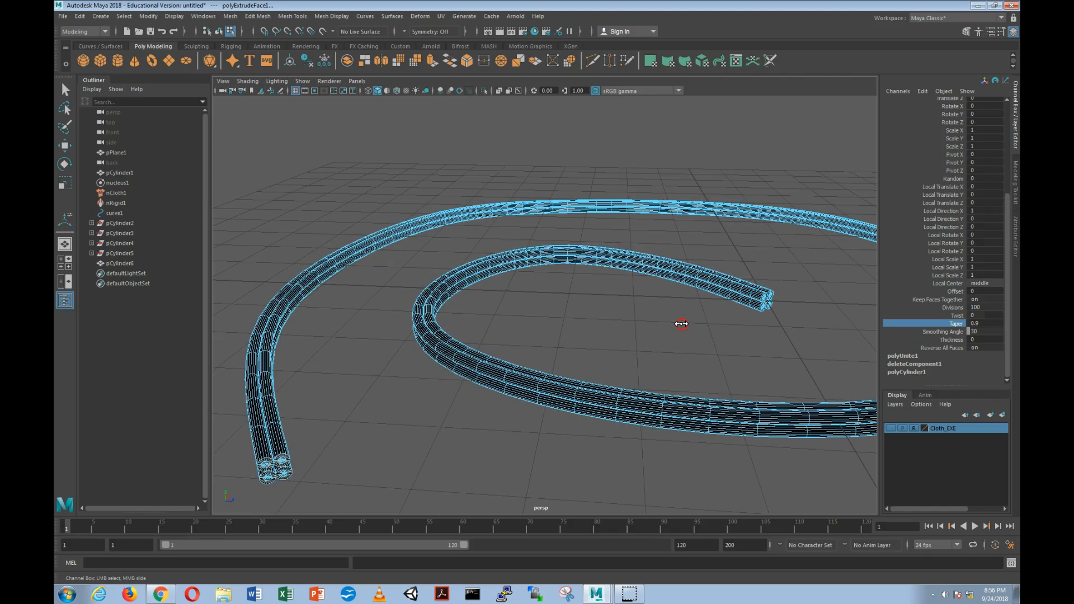
pyautogui.doubleClick(985, 323)
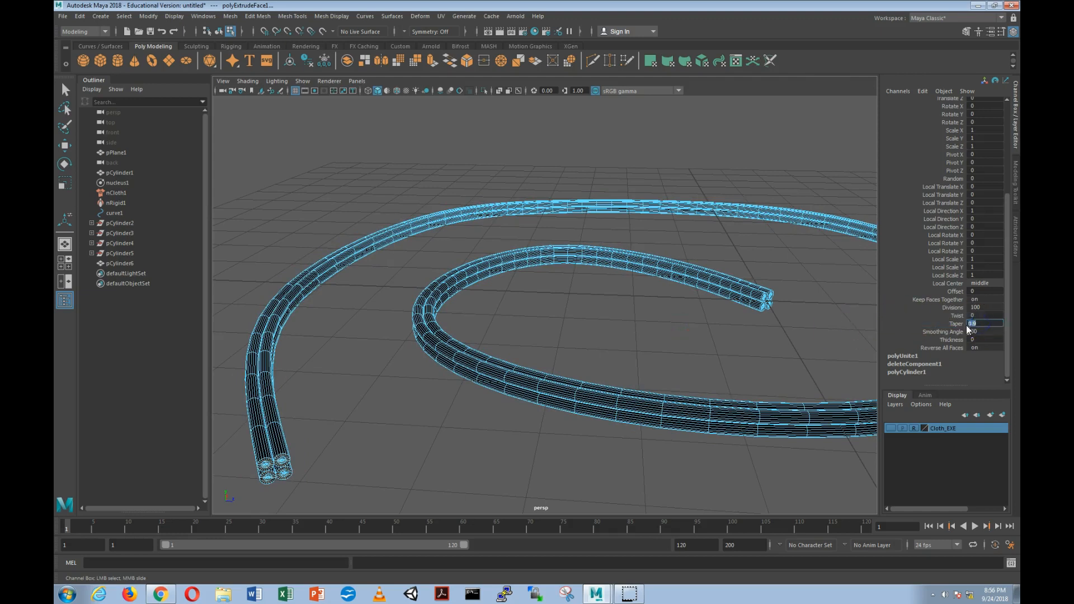
pyautogui.write('1')
pyautogui.press('Return')
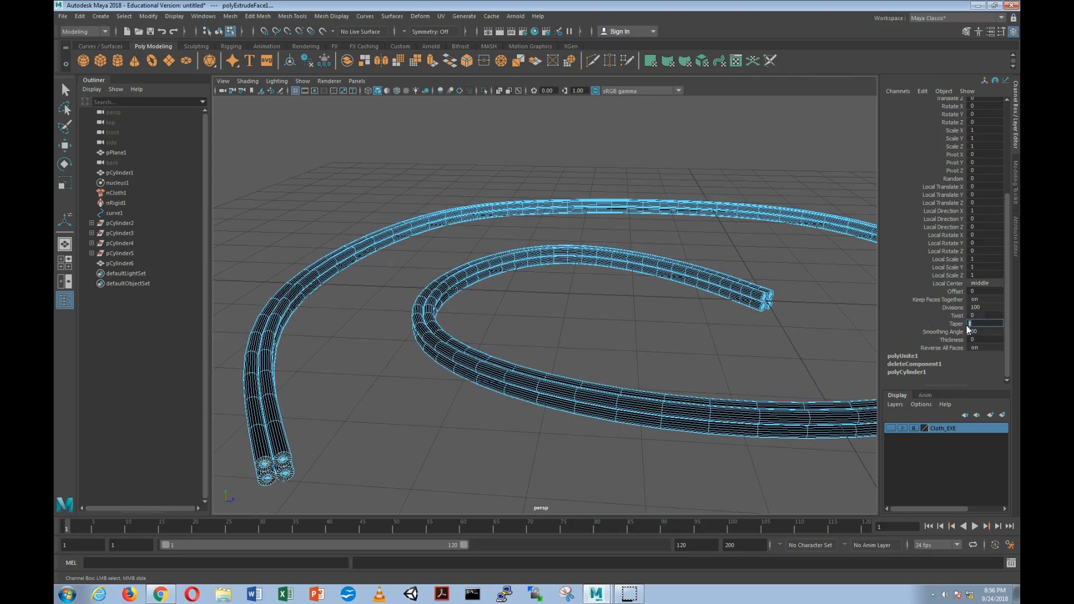
# - Set the face extrusion's twist to 5000 to wind the four tubes into a rope
pyautogui.doubleClick(971, 315)
pyautogui.press('Return')
pyautogui.click(980, 315)
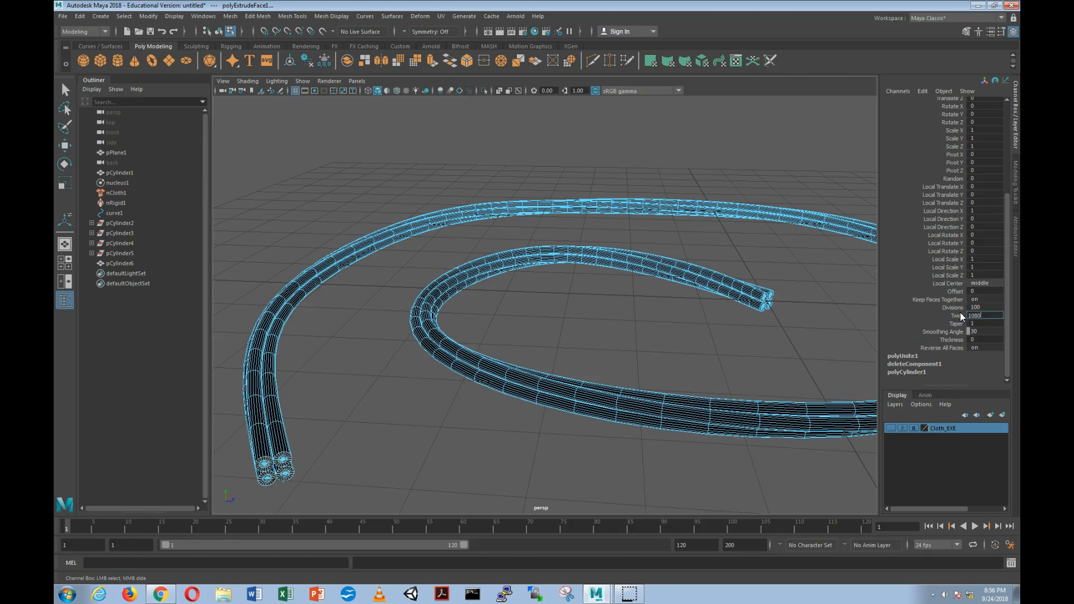
pyautogui.press('Return')
pyautogui.keyDown('alt'); pyautogui.moveTo(893, 299); pyautogui.dragTo(720, 320); pyautogui.keyUp('alt')
pyautogui.doubleClick(985, 316)
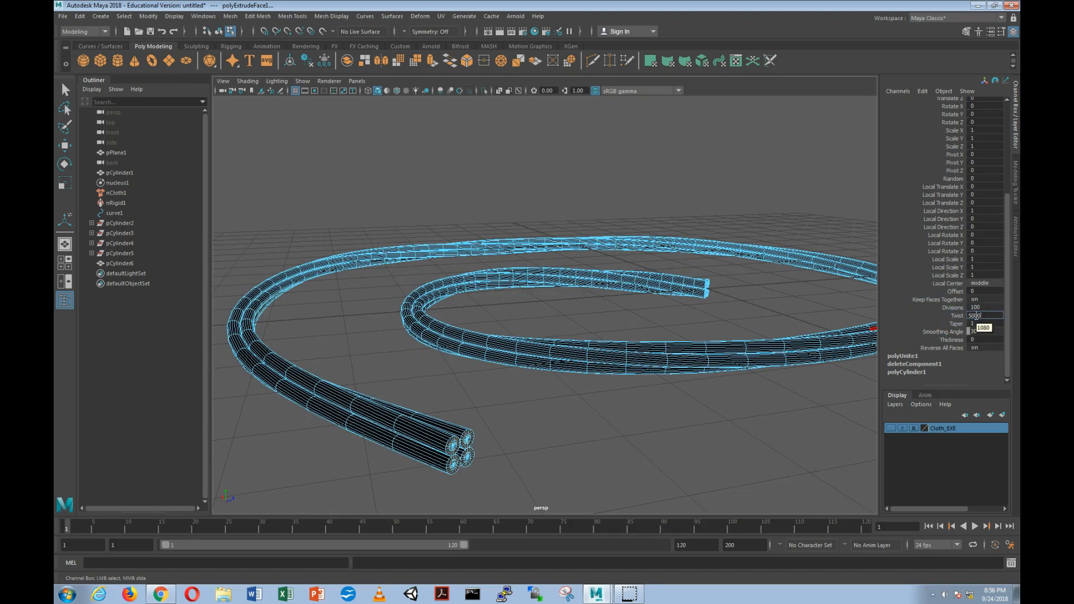
pyautogui.write('5000')
pyautogui.press('Return')
pyautogui.keyDown('alt'); pyautogui.moveTo(581, 398); pyautogui.dragTo(511, 362); pyautogui.keyUp('alt')
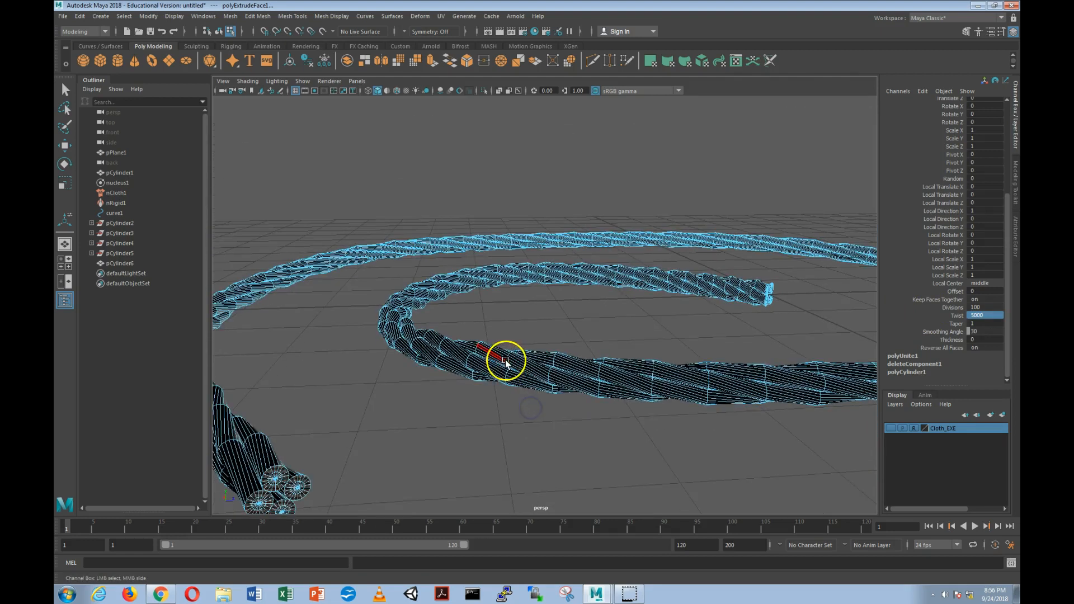
# - Set the face extrusion's divisions to 1000, return to object mode and deselect the rope
pyautogui.doubleClick(984, 307)
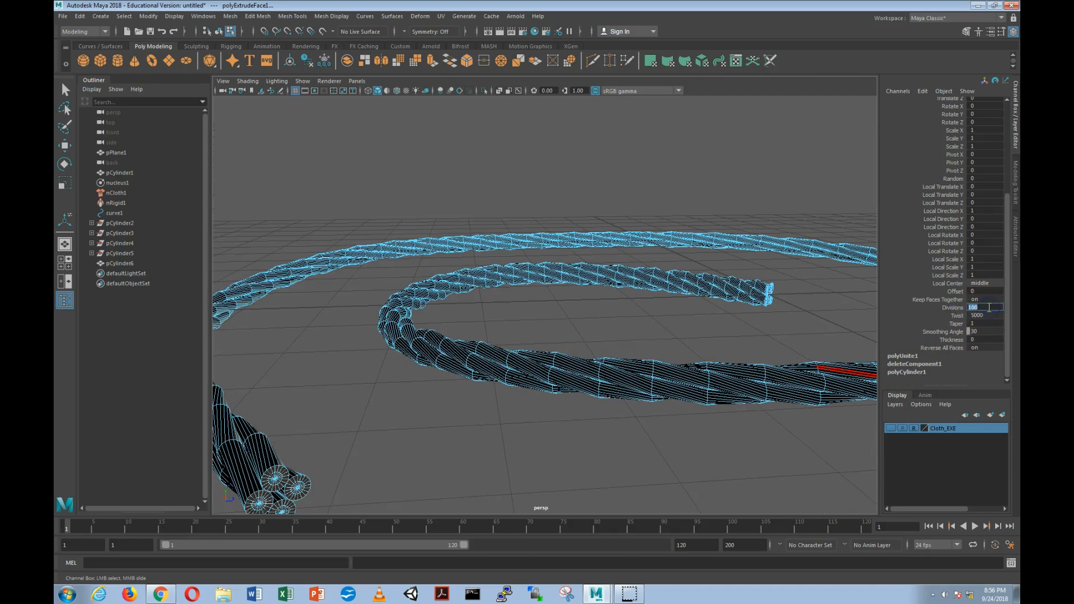
pyautogui.write('1000')
pyautogui.press('Return')
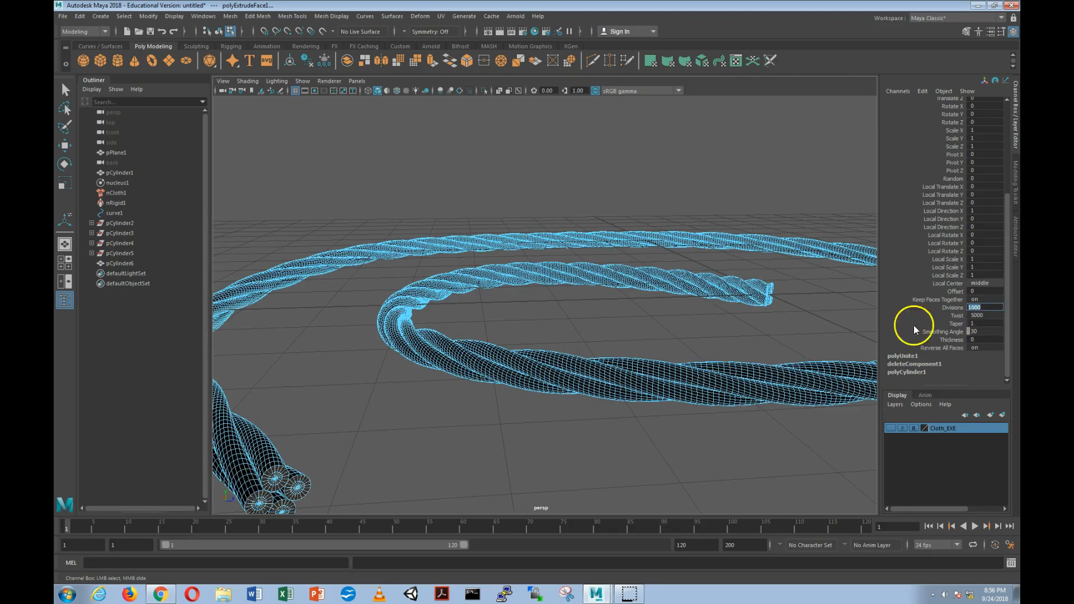
pyautogui.moveTo(701, 286); pyautogui.dragTo(743, 276, button='right')
pyautogui.click(737, 345)
pyautogui.keyDown('alt'); pyautogui.moveTo(736, 345); pyautogui.dragTo(664, 331); pyautogui.keyUp('alt')
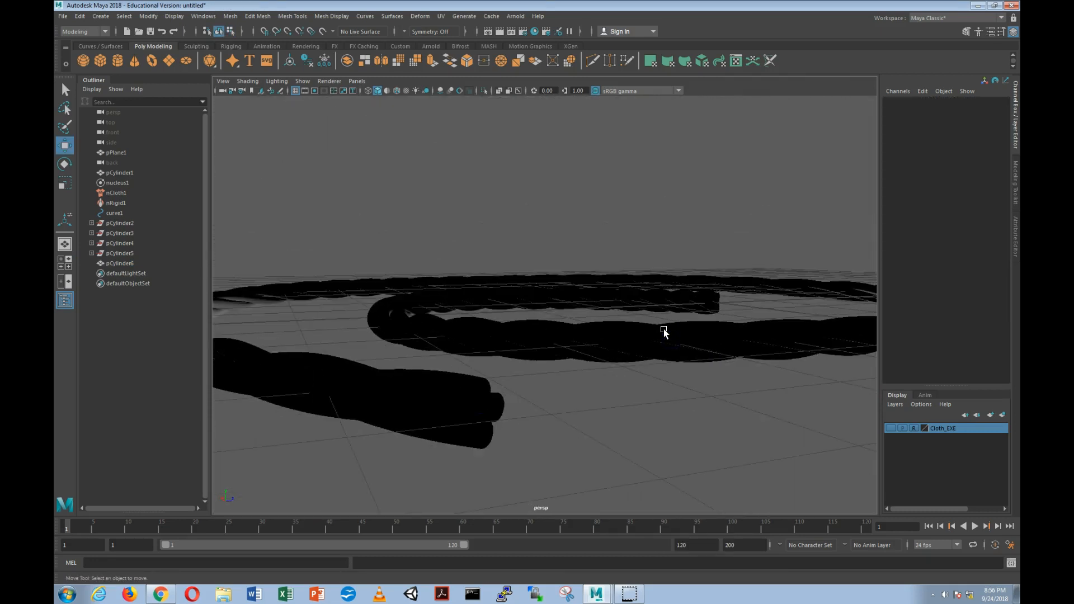
# - Select all faces of the rope mesh, reverse their normals, and return to object mode with nothing selected
pyautogui.click(619, 343)
pyautogui.moveTo(618, 355)
pyautogui.keyDown('alt'); pyautogui.mouseDown()
pyautogui.moveTo(595, 347)
pyautogui.moveTo(600, 354)
pyautogui.mouseUp(); pyautogui.keyUp('alt')
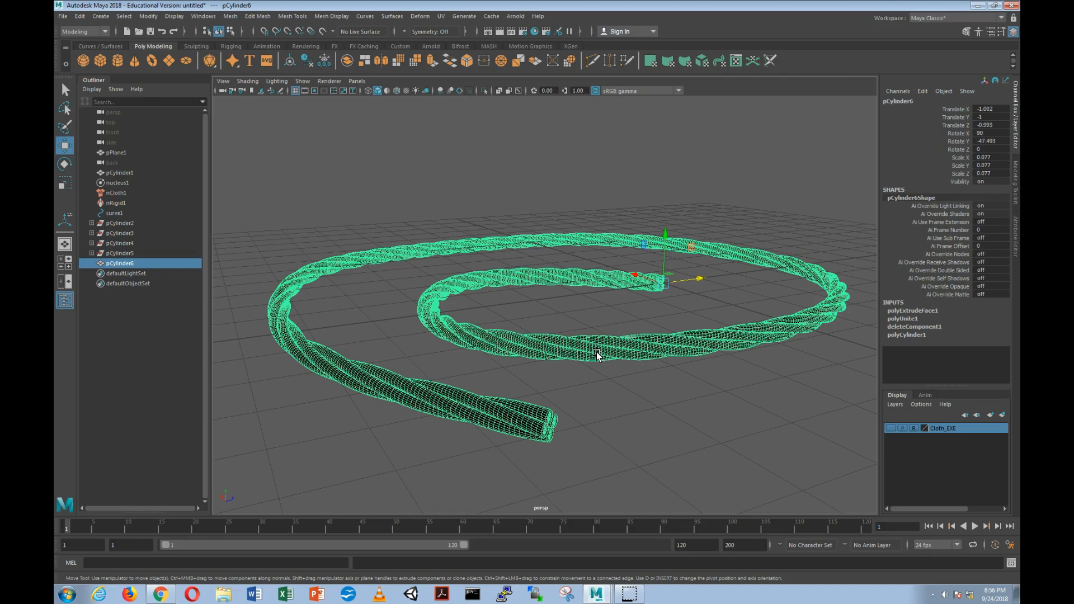
pyautogui.rightClick(597, 356)
pyautogui.moveTo(600, 339); pyautogui.dragTo(598, 334, button='right')
pyautogui.moveTo(222, 136); pyautogui.dragTo(875, 497)
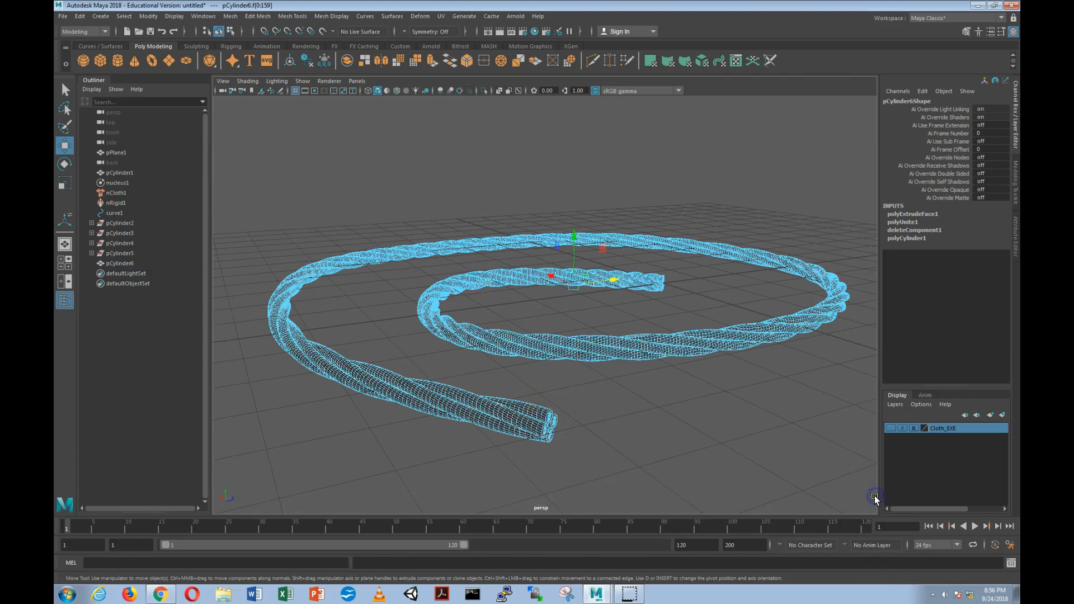
pyautogui.click(392, 17)
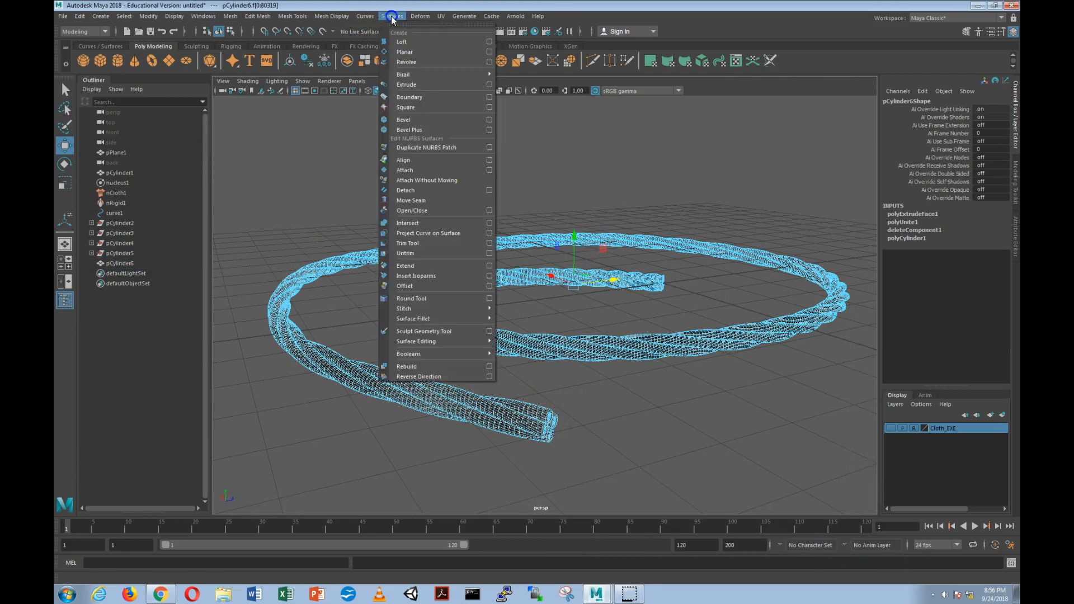
pyautogui.moveTo(338, 18)
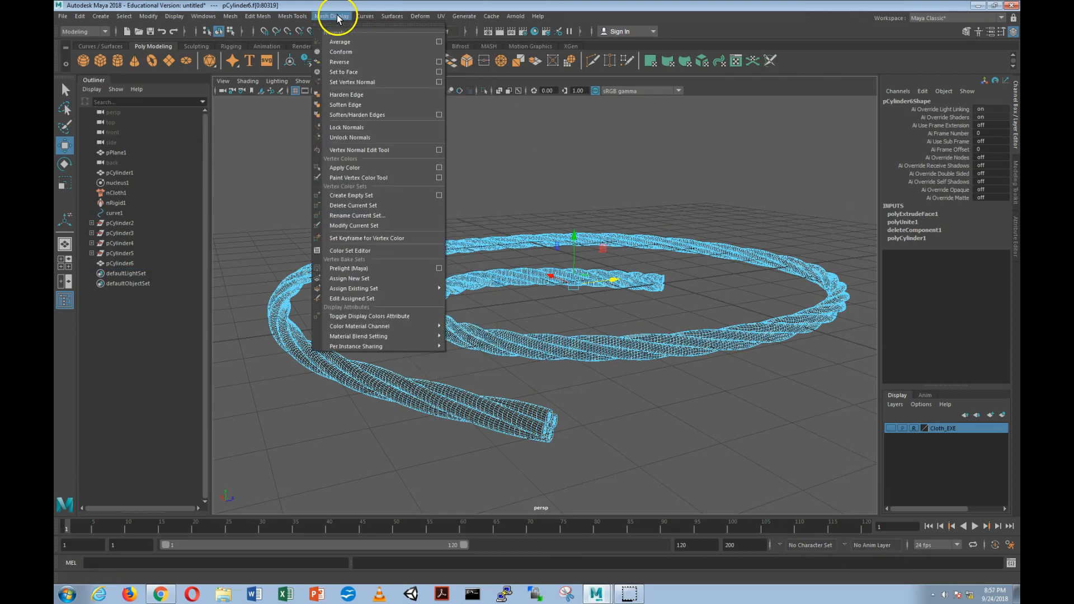
pyautogui.click(344, 62)
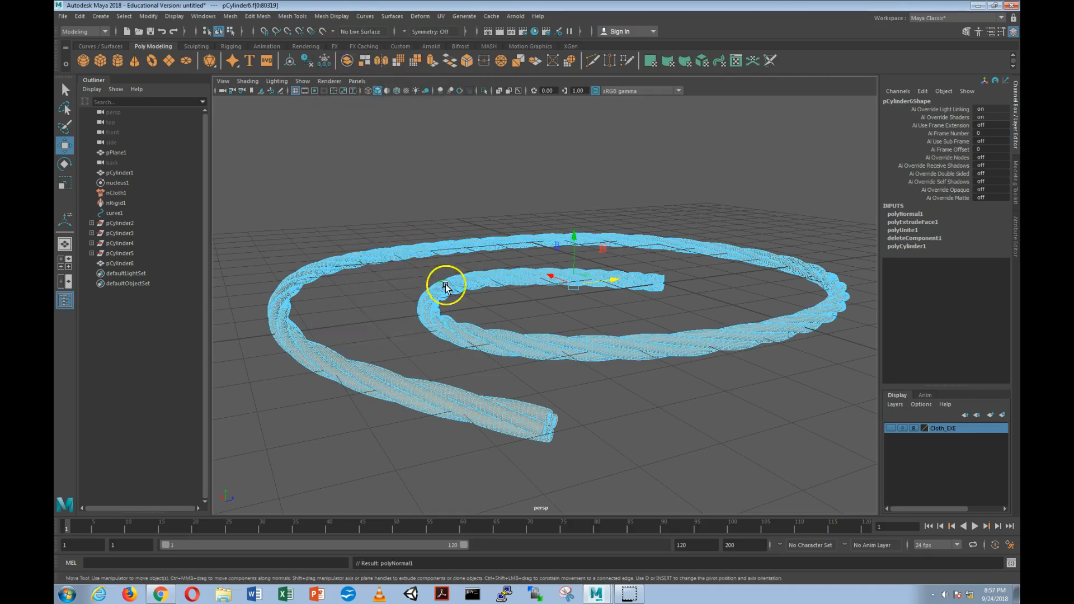
pyautogui.moveTo(446, 287); pyautogui.dragTo(493, 299, button='right')
pyautogui.click(522, 312)
pyautogui.keyDown('alt'); pyautogui.moveTo(511, 347); pyautogui.dragTo(550, 344); pyautogui.keyUp('alt')
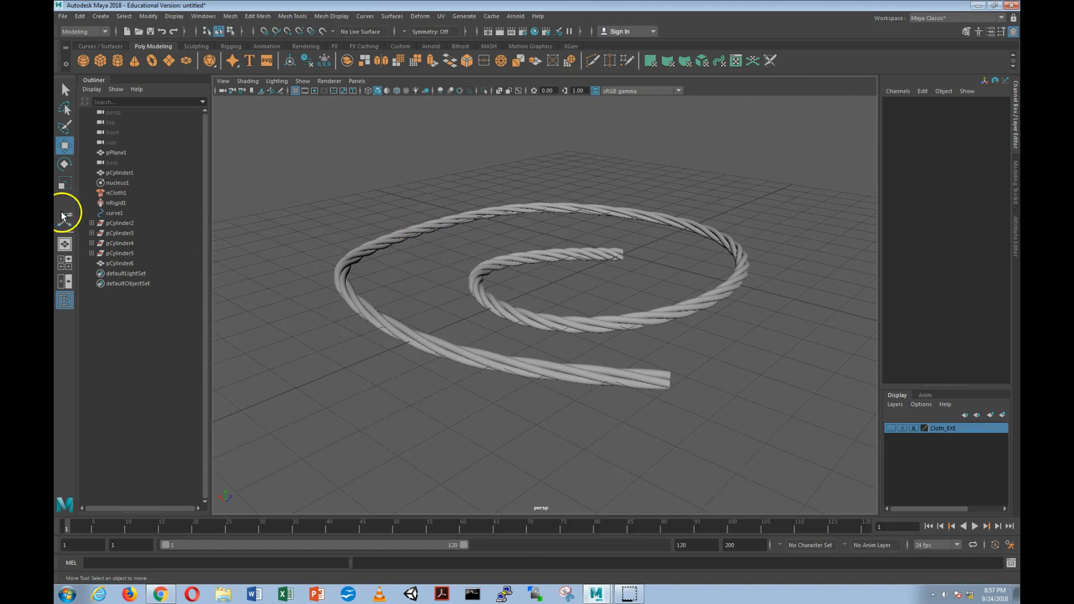
# - Try to move the whole curve upward by about 0.886
pyautogui.click(113, 213)
pyautogui.moveTo(627, 215); pyautogui.dragTo(570, 182)
pyautogui.hotkey('ctrl', 'z')
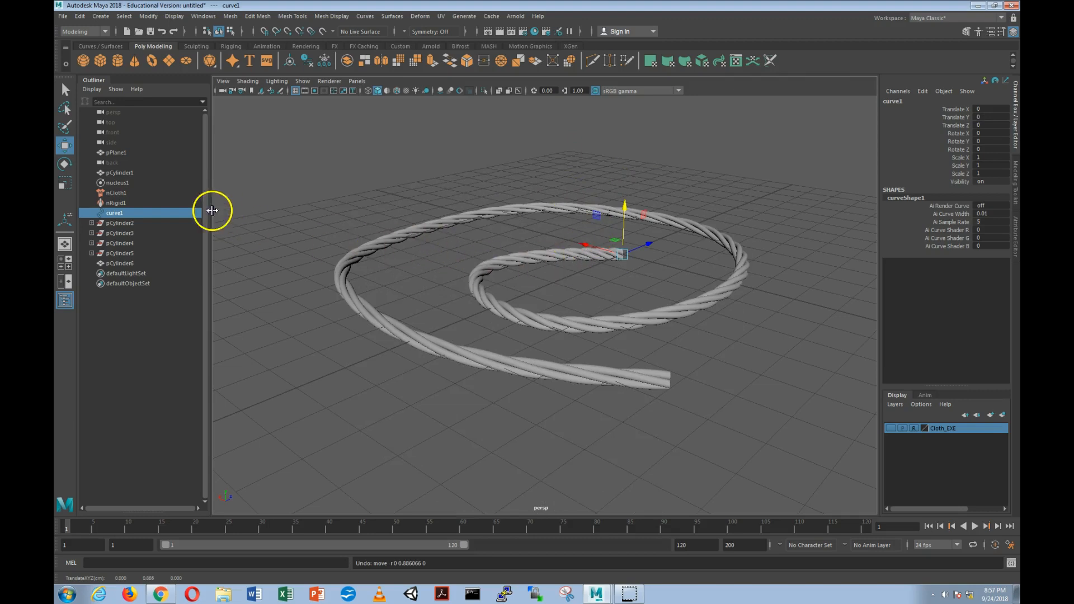
# - Select the curve's first edit point at the inner end of the spiral and raise it in Y to bend the rope upward
pyautogui.rightClick(368, 198)
pyautogui.click(517, 260)
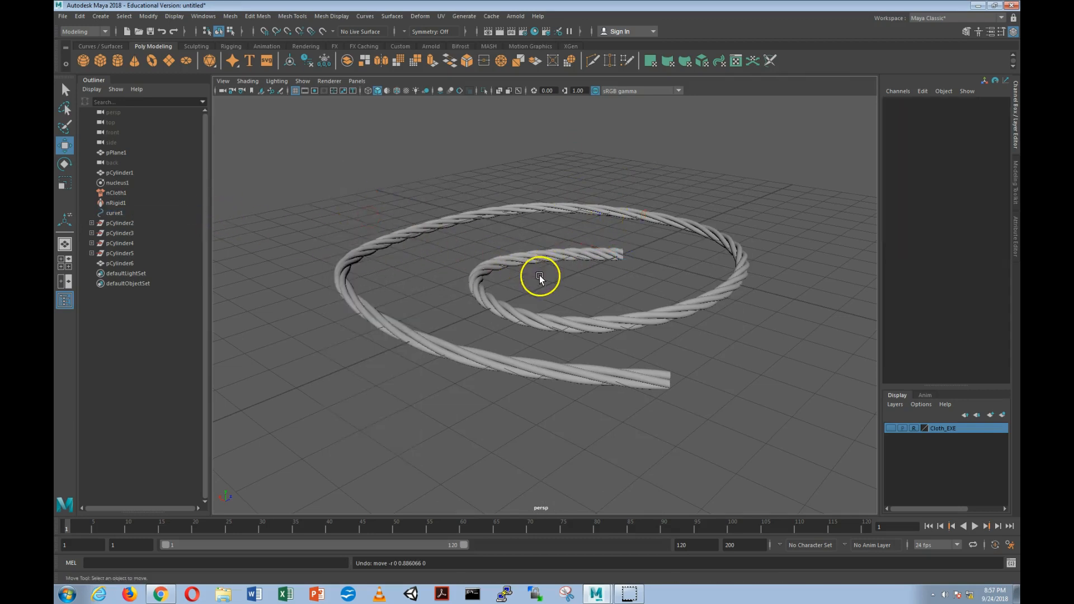
pyautogui.keyDown('alt'); pyautogui.moveTo(539, 275); pyautogui.dragTo(525, 264); pyautogui.keyUp('alt')
pyautogui.press('space')
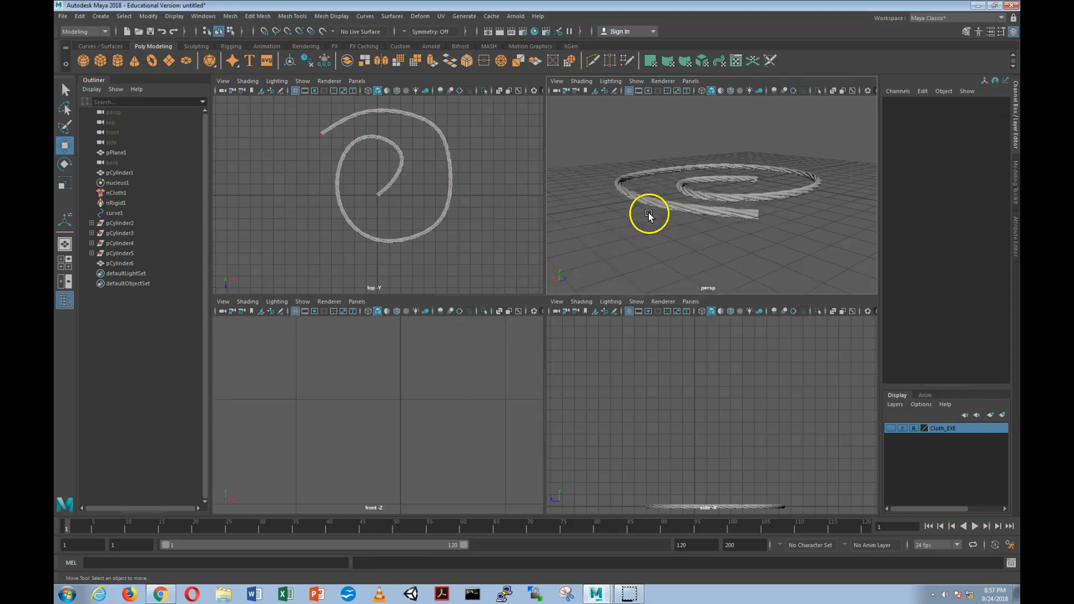
pyautogui.press('space')
pyautogui.press('space')
pyautogui.press('space')
pyautogui.press('space')
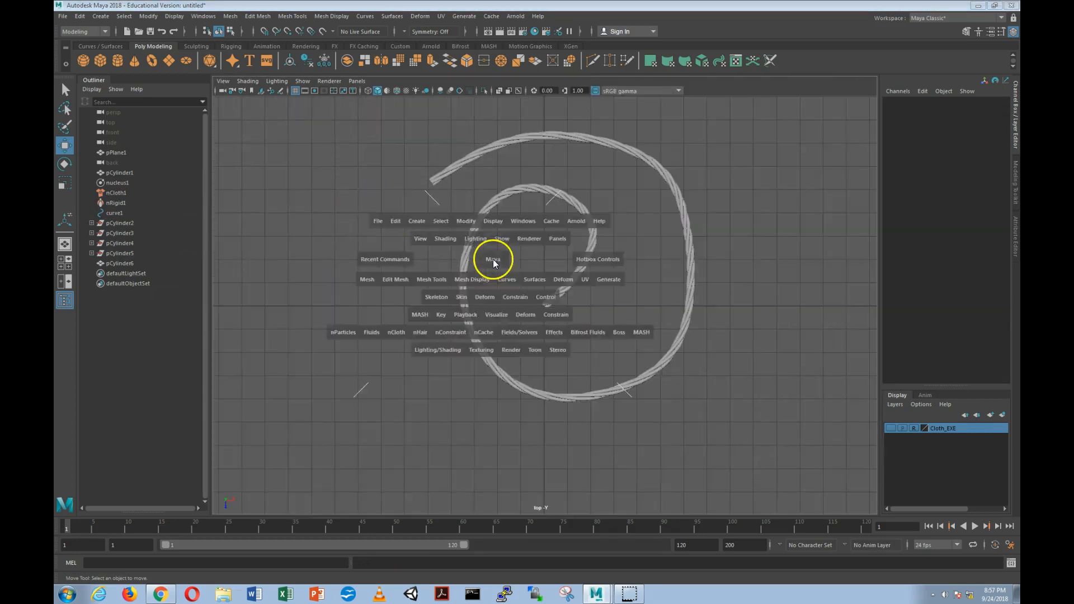
pyautogui.moveTo(380, 200); pyautogui.dragTo(381, 202)
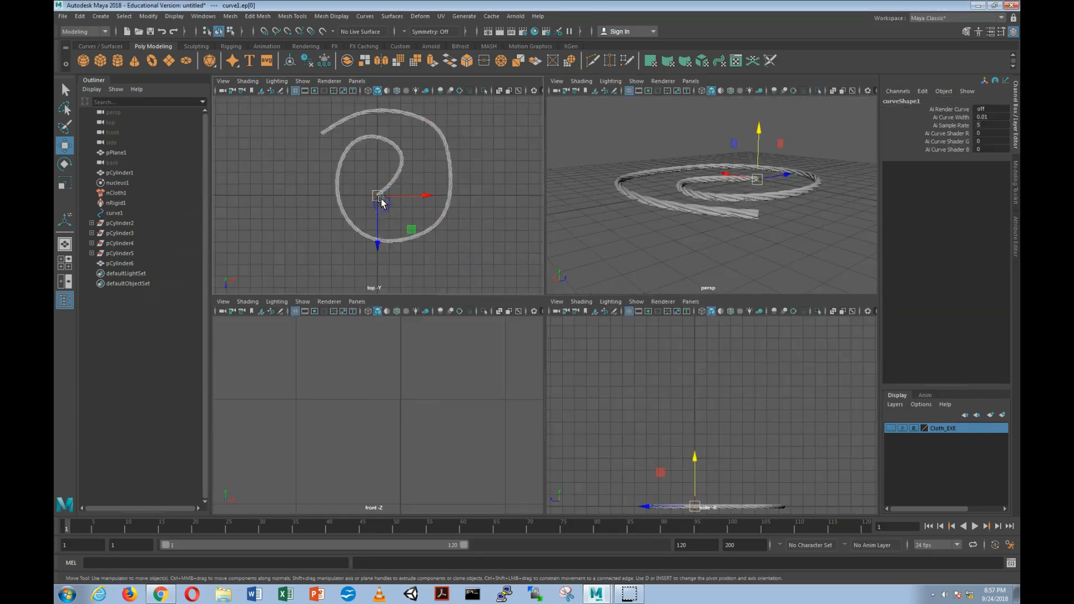
pyautogui.moveTo(758, 139); pyautogui.dragTo(756, 115)
pyautogui.moveTo(398, 171); pyautogui.dragTo(423, 177)
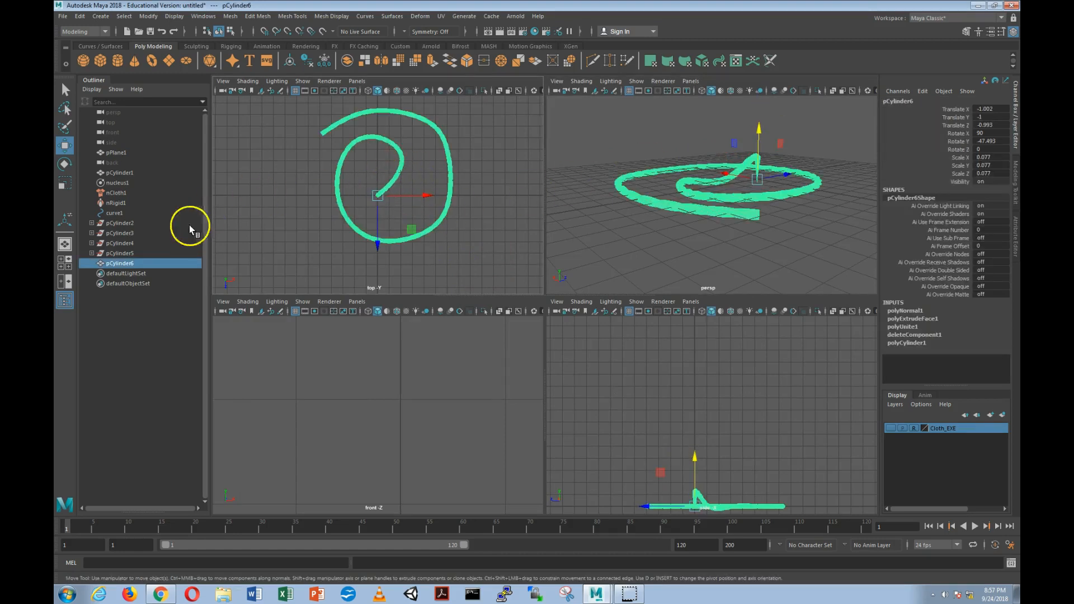
pyautogui.click(119, 214)
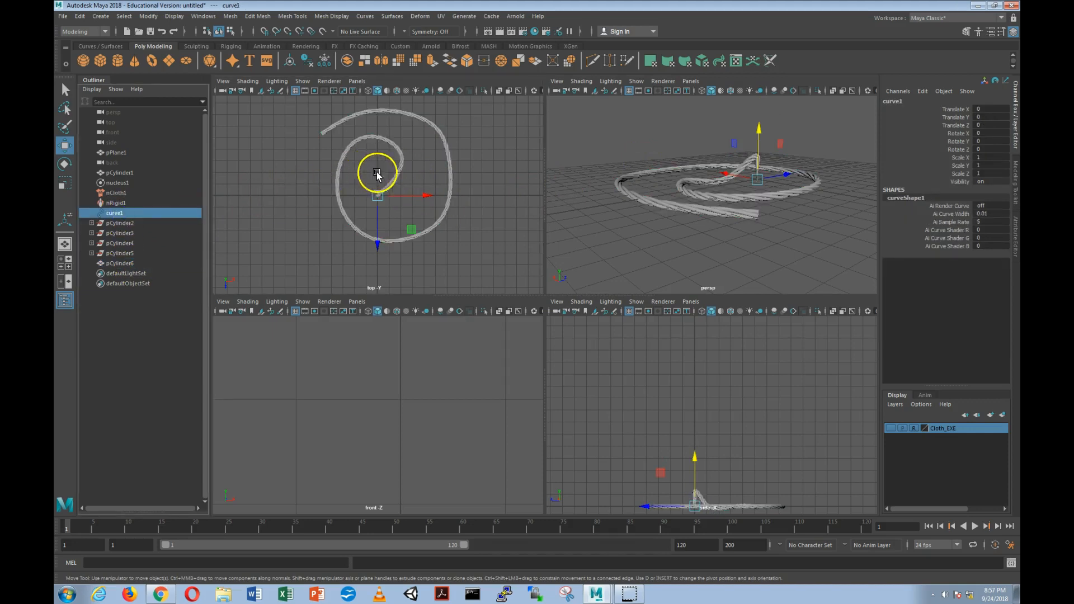
pyautogui.scroll(2, 386, 174)
pyautogui.moveTo(404, 168); pyautogui.dragTo(456, 200, button='right')
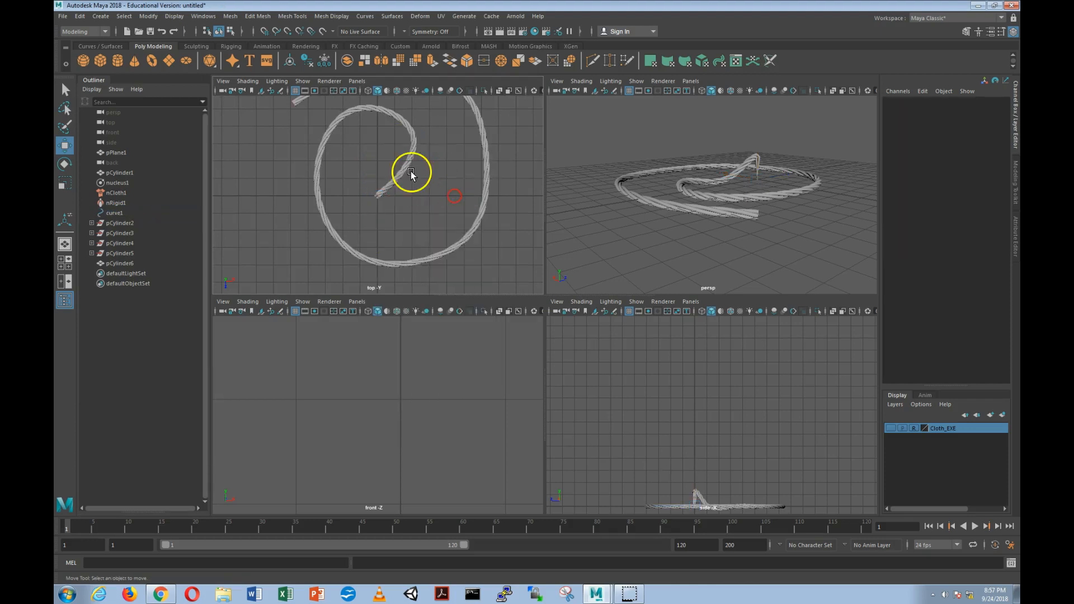
pyautogui.scroll(6, 412, 173)
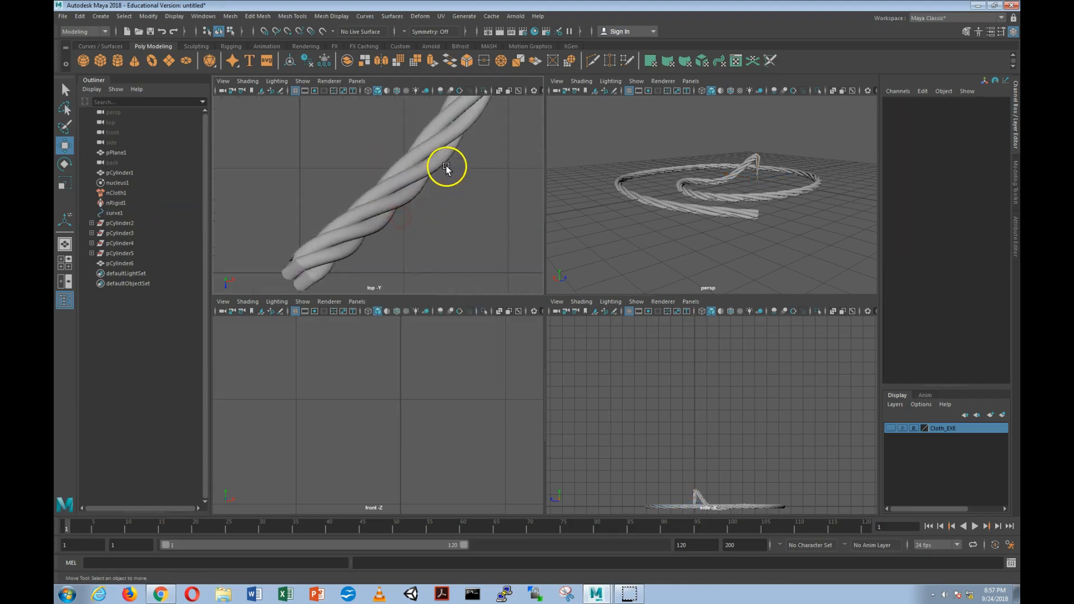
pyautogui.scroll(-8, 442, 169)
pyautogui.scroll(4, 397, 184)
# - Put the rope mesh on a new display layer and set that layer to Reference
pyautogui.click(699, 189)
pyautogui.click(696, 184)
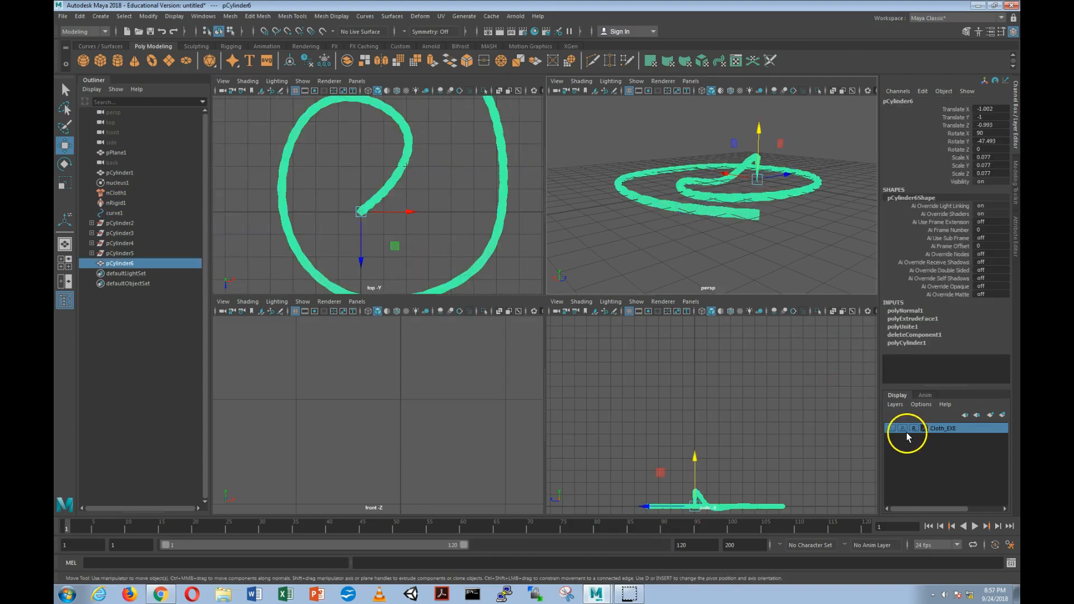
pyautogui.click(1002, 415)
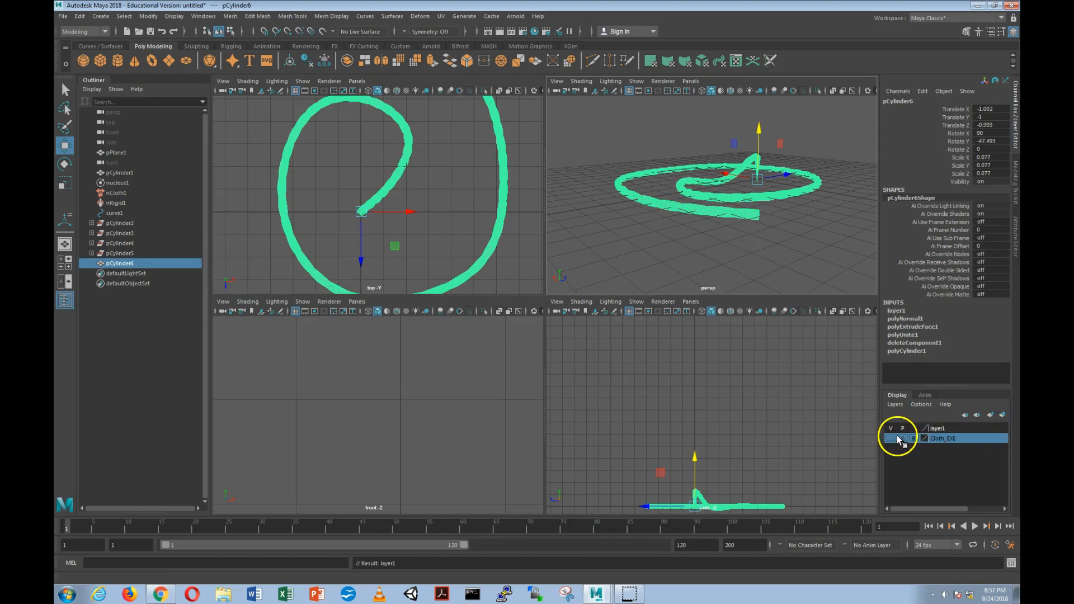
pyautogui.click(914, 429)
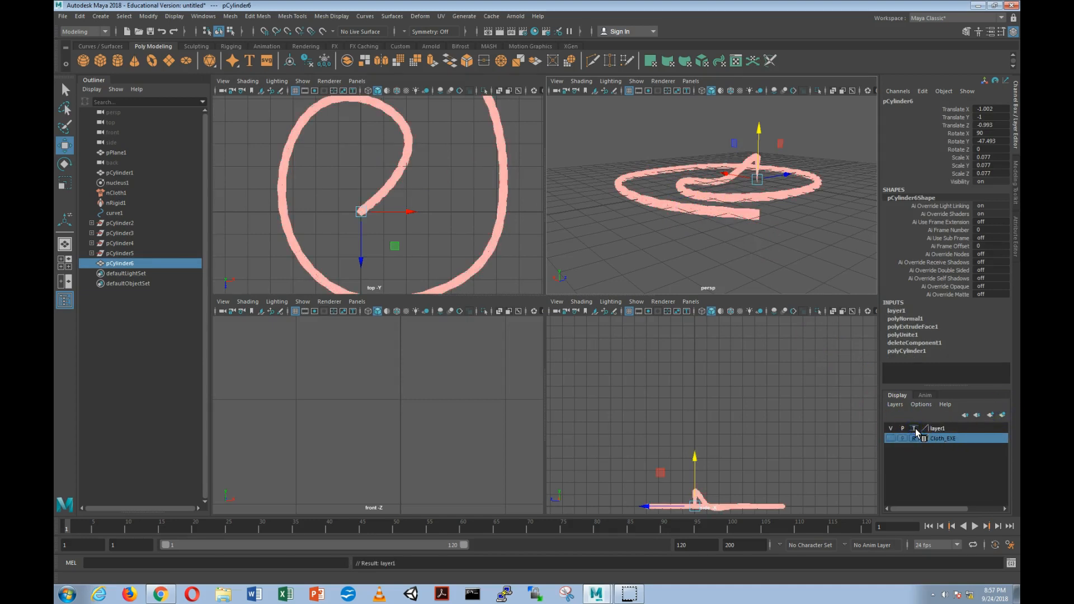
pyautogui.click(914, 429)
# - Select curve1, switch it to edit-point mode and hide the rope's layer1
pyautogui.click(523, 209)
pyautogui.click(369, 207)
pyautogui.click(314, 224)
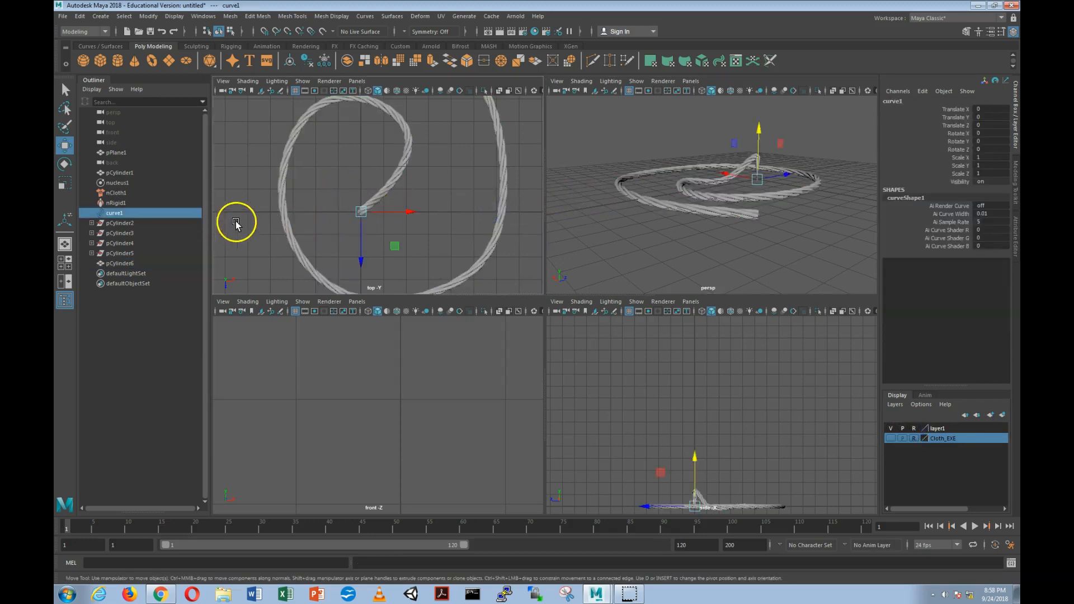
pyautogui.rightClick(361, 211)
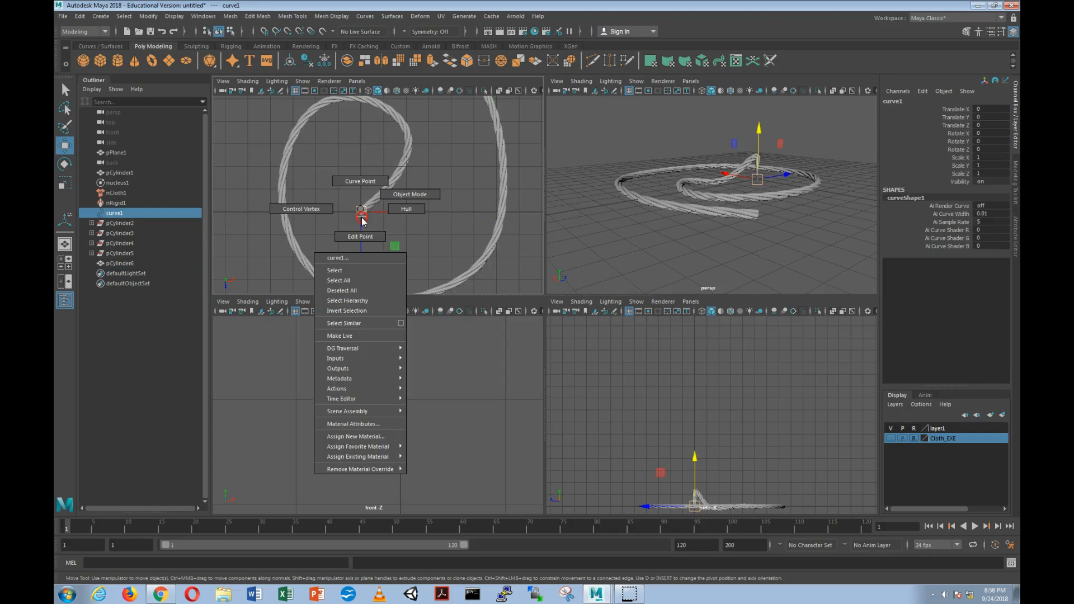
pyautogui.click(369, 150)
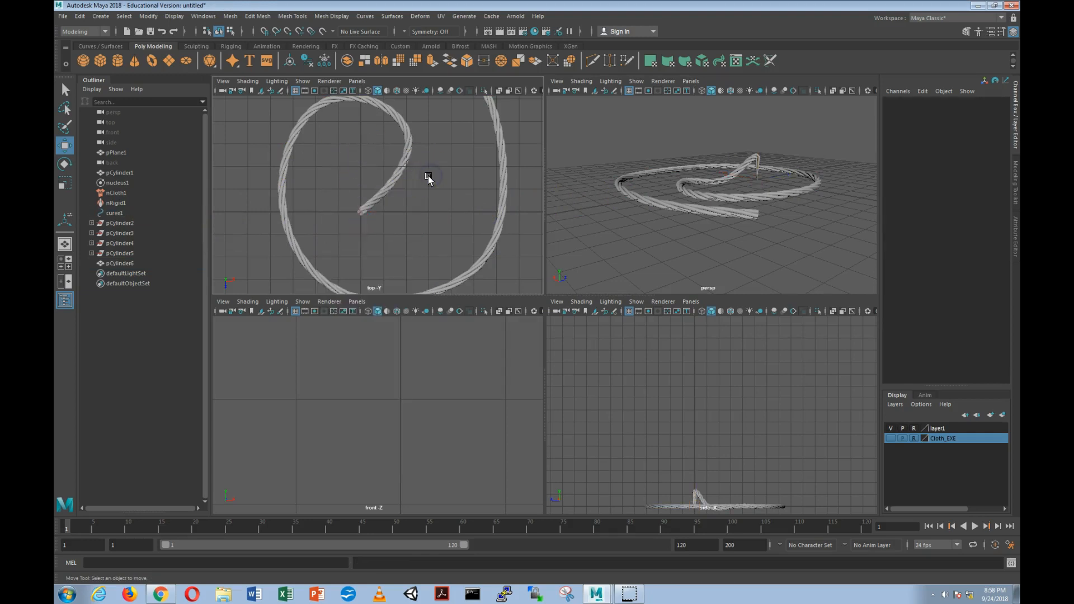
pyautogui.keyDown('alt'); pyautogui.moveTo(428, 177); pyautogui.dragTo(446, 235, button='middle'); pyautogui.keyUp('alt')
pyautogui.keyDown('alt'); pyautogui.moveTo(440, 226); pyautogui.dragTo(405, 199, button='right'); pyautogui.keyUp('alt')
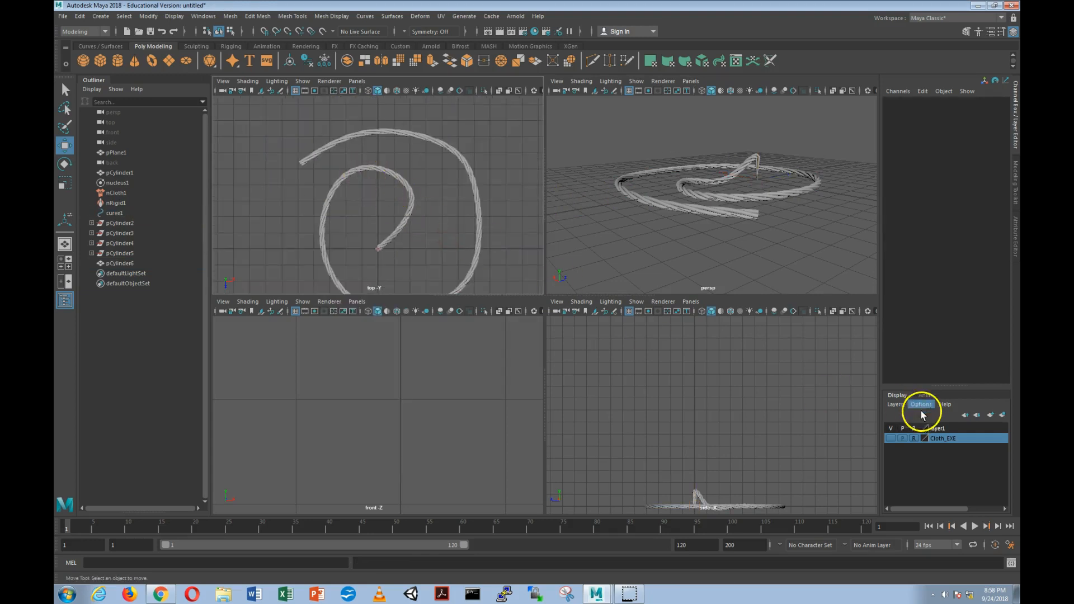
pyautogui.click(892, 429)
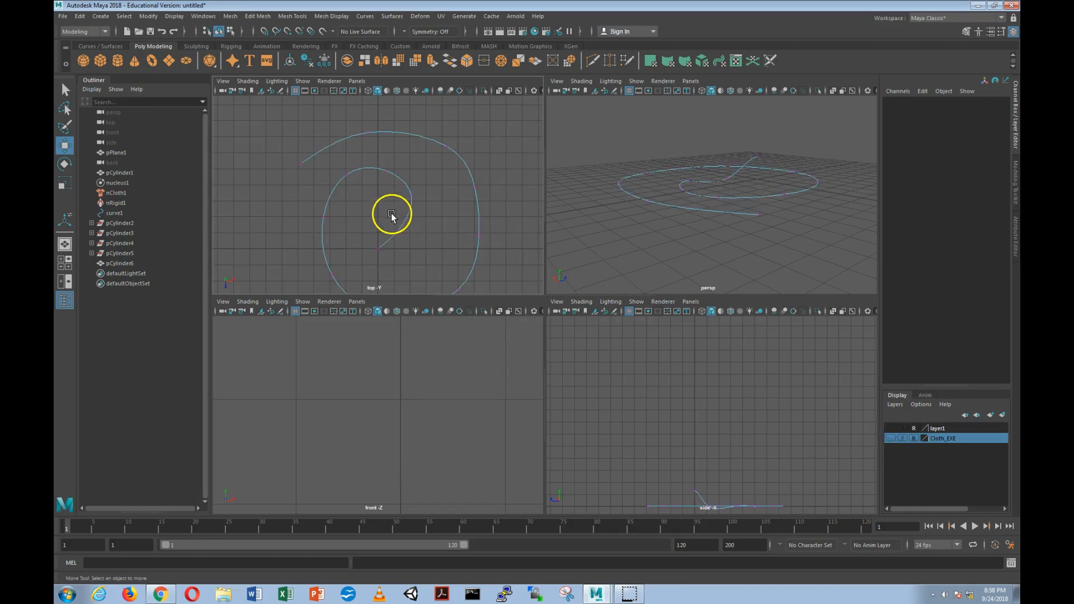
# - Select the two edit points at the far side of the inner loop, show layer1 and raise them in Y by about 2.2
pyautogui.moveTo(404, 238); pyautogui.dragTo(404, 238)
pyautogui.moveTo(379, 186); pyautogui.dragTo(381, 187)
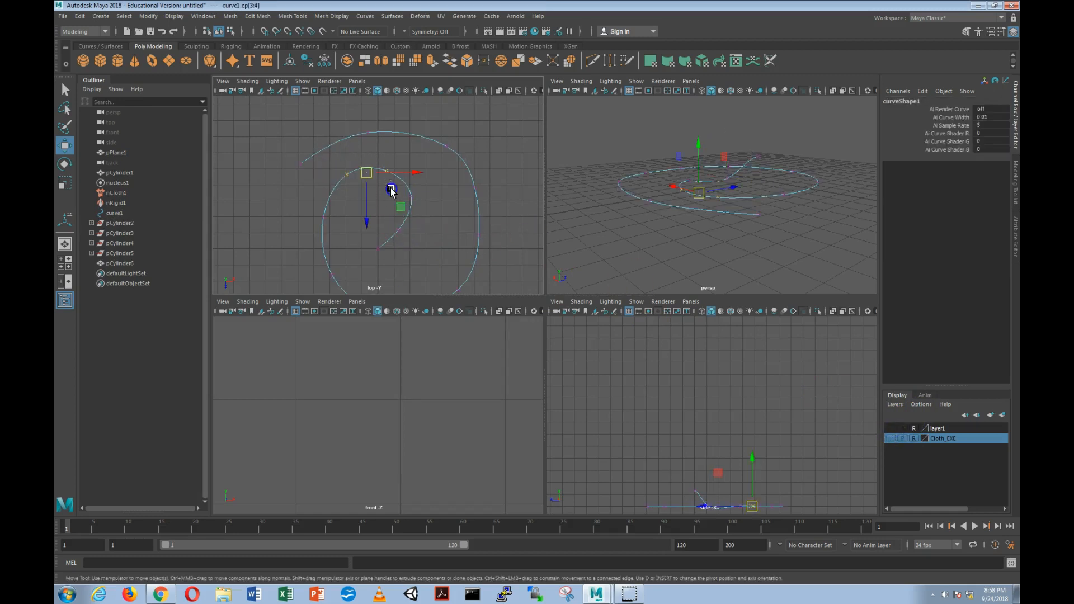
pyautogui.click(890, 429)
pyautogui.click(702, 156)
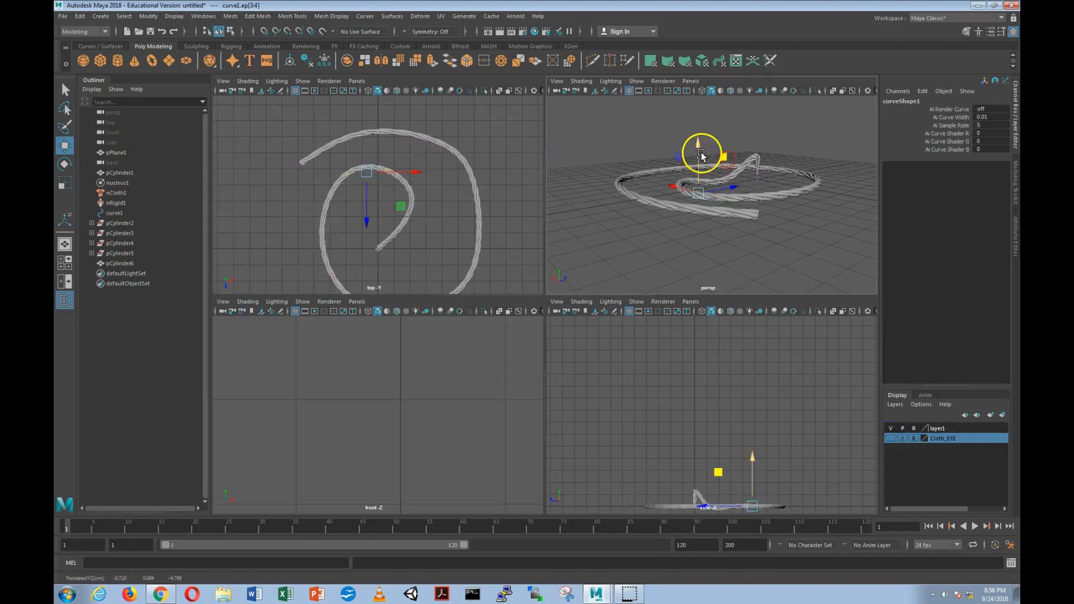
pyautogui.moveTo(698, 150); pyautogui.dragTo(697, 96)
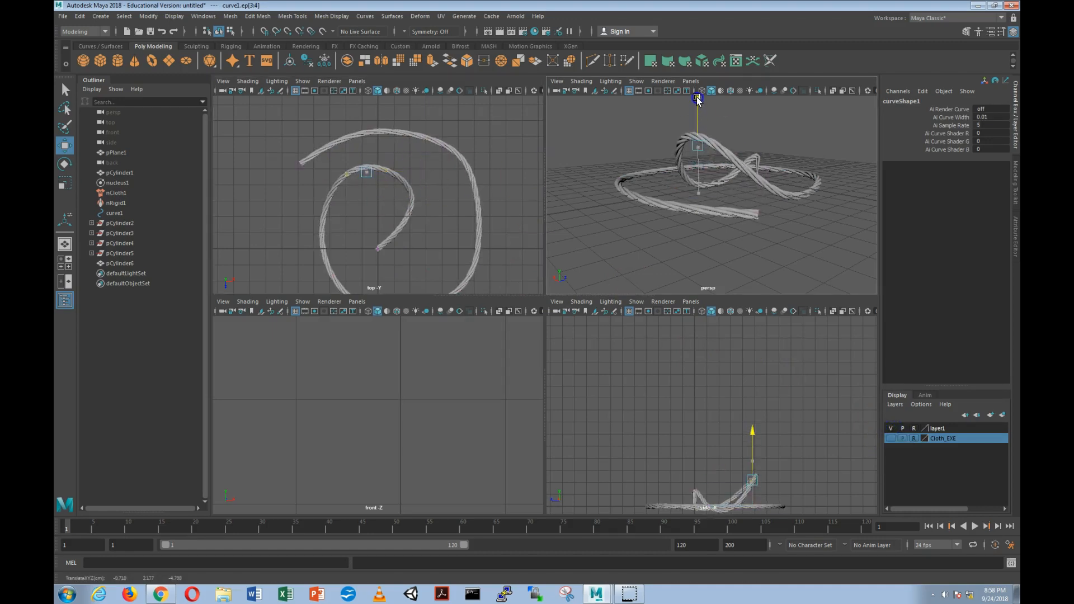
# - Deselect the edit points and examine the bend at the rope's inner end up close
pyautogui.moveTo(736, 185)
pyautogui.keyDown('alt'); pyautogui.mouseDown()
pyautogui.moveTo(662, 185)
pyautogui.moveTo(636, 197)
pyautogui.moveTo(716, 188)
pyautogui.mouseUp(); pyautogui.keyUp('alt')
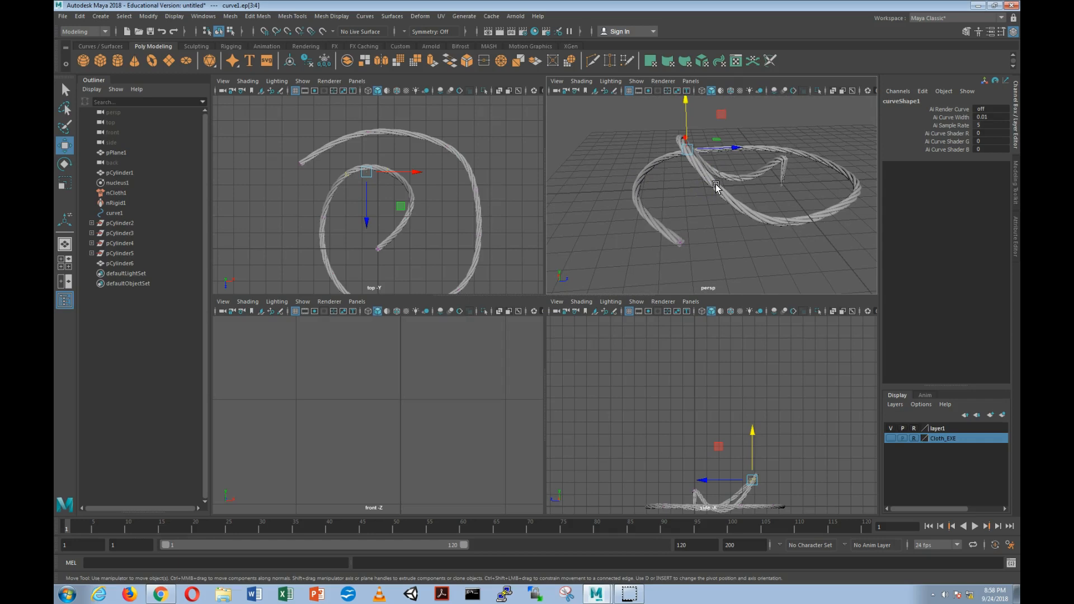
pyautogui.click(792, 190)
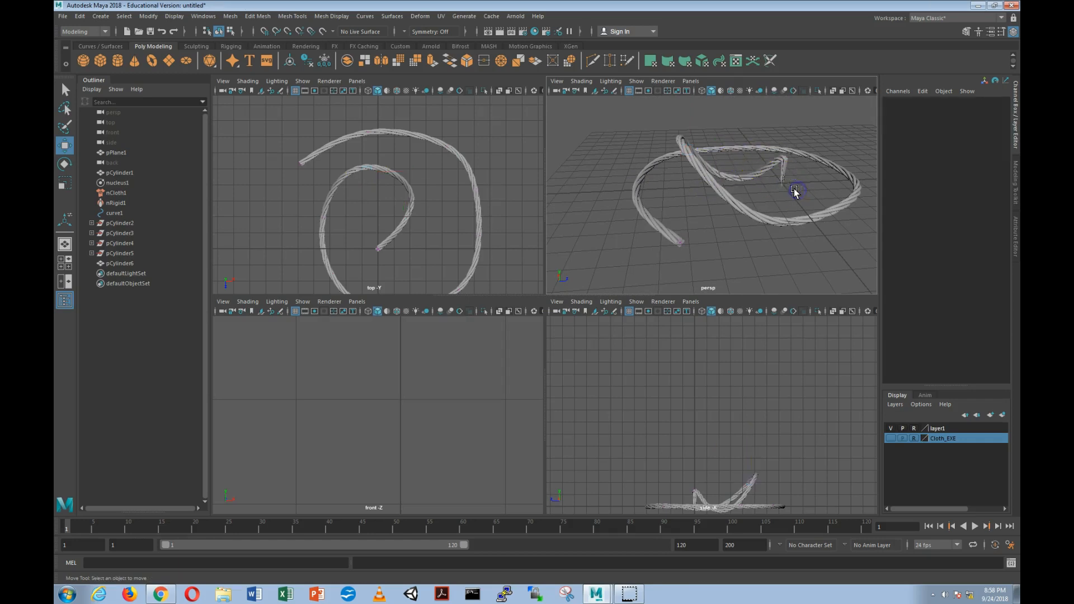
pyautogui.click(791, 191)
pyautogui.keyDown('alt'); pyautogui.moveTo(795, 191); pyautogui.dragTo(735, 200); pyautogui.keyUp('alt')
pyautogui.scroll(10, 791, 196)
pyautogui.keyDown('alt'); pyautogui.moveTo(715, 159); pyautogui.dragTo(736, 191); pyautogui.keyUp('alt')
pyautogui.scroll(-8, 688, 181)
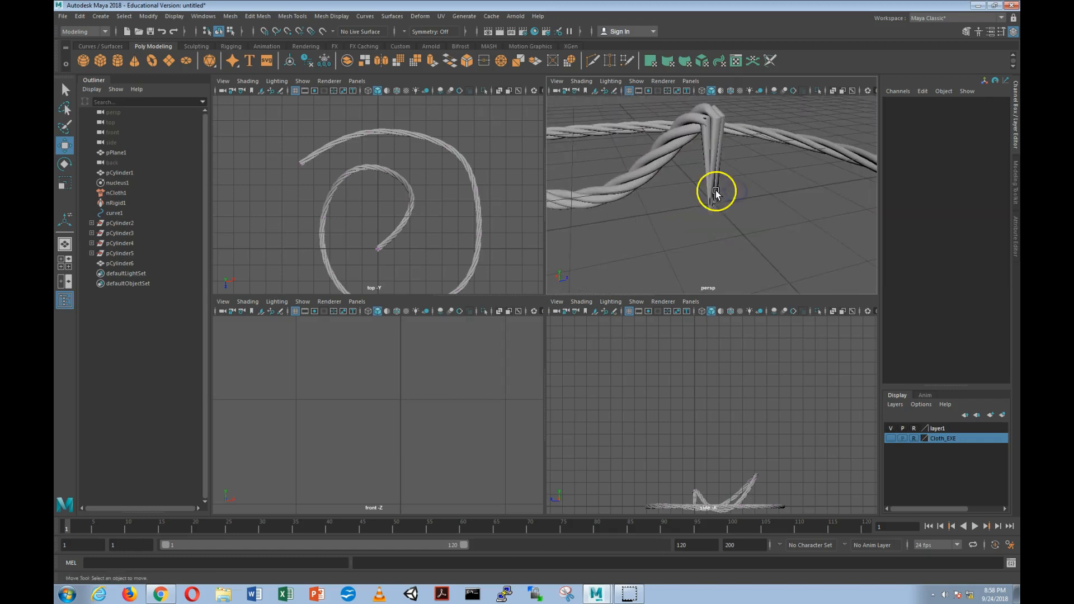
pyautogui.click(616, 213)
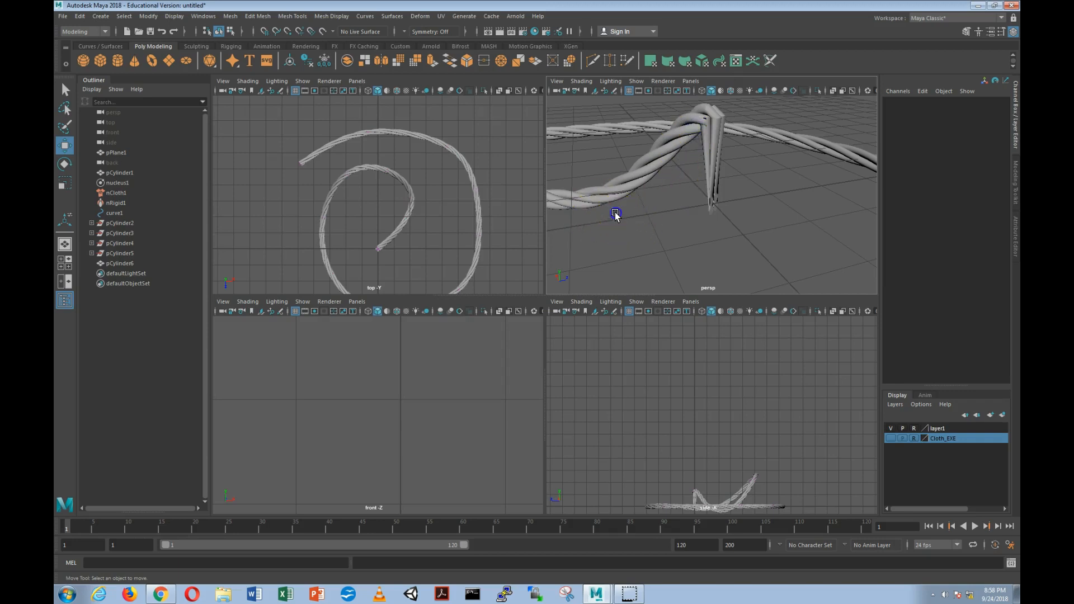
# - With layer1 hidden, select the curve's first edit point, show the layer again and move the point down to the ground grid
pyautogui.click(891, 428)
pyautogui.click(693, 211)
pyautogui.keyDown('alt'); pyautogui.moveTo(718, 128); pyautogui.dragTo(698, 163, button='middle'); pyautogui.keyUp('alt')
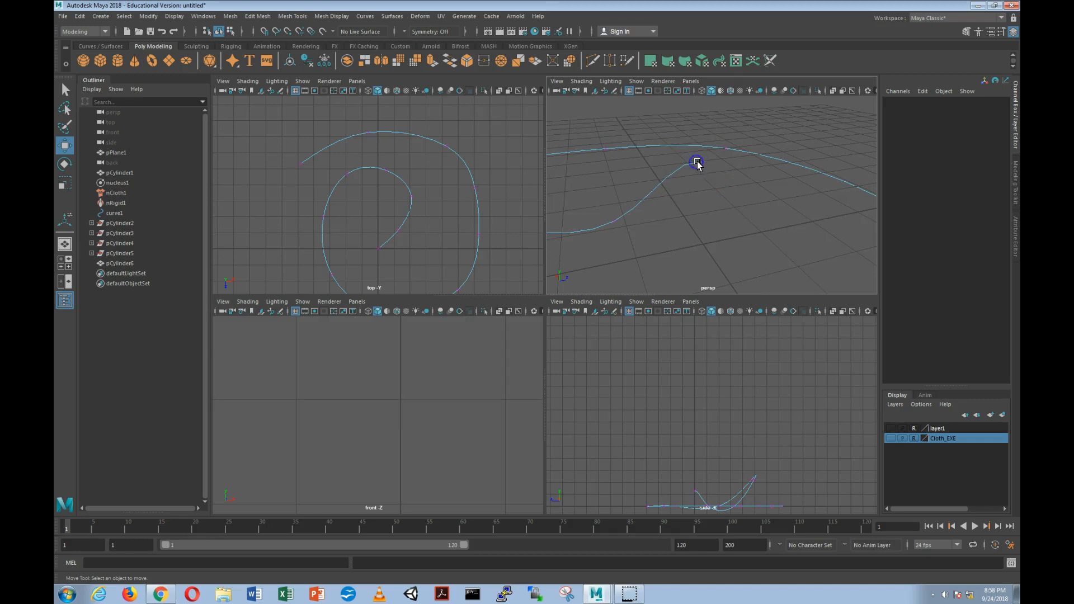
pyautogui.moveTo(693, 152); pyautogui.dragTo(703, 161)
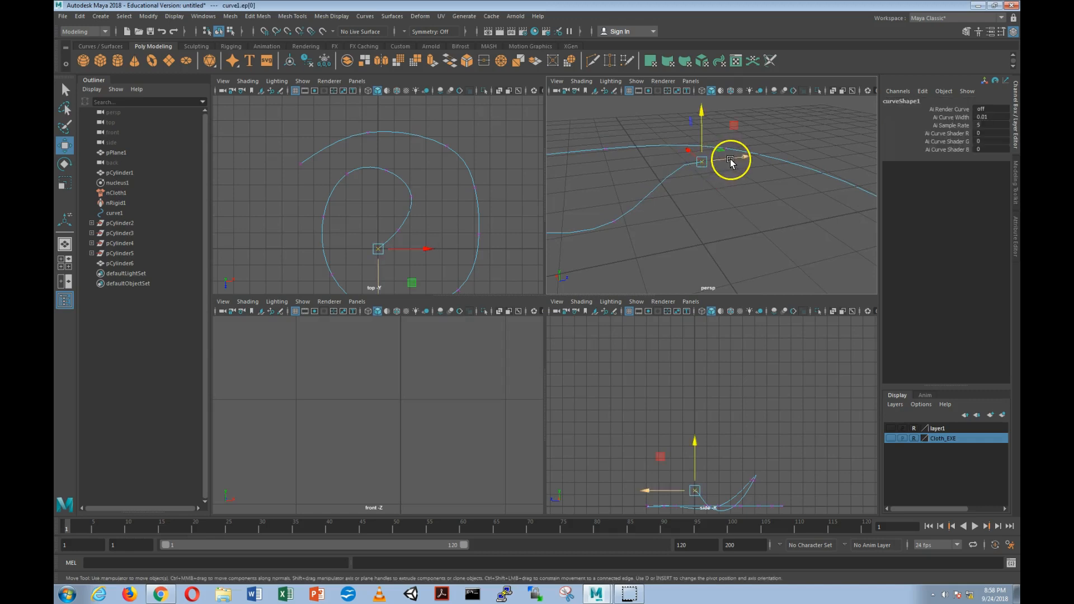
pyautogui.click(892, 434)
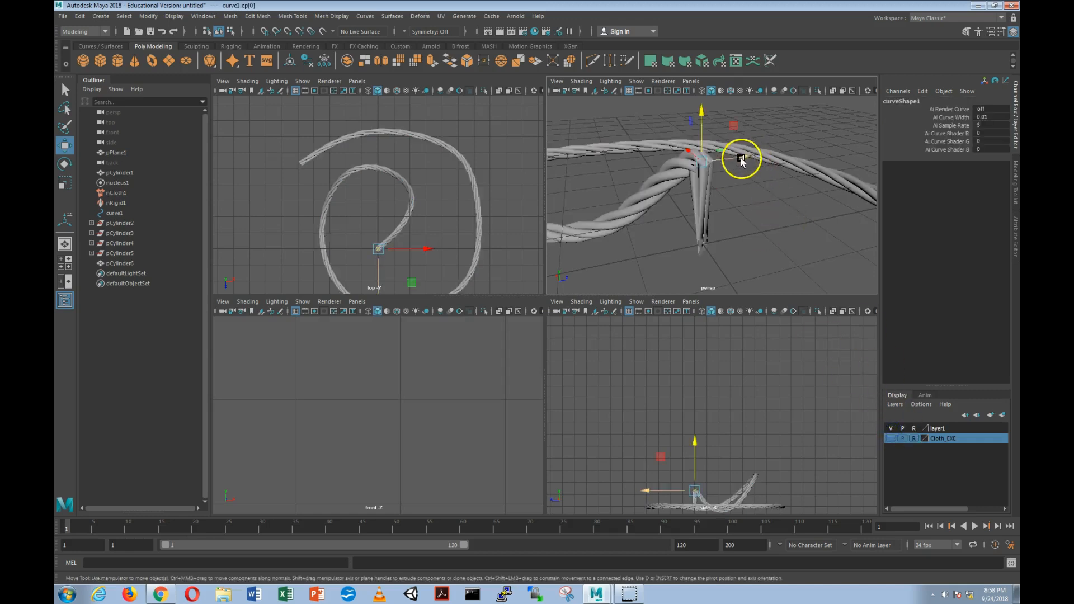
pyautogui.keyDown('alt'); pyautogui.moveTo(672, 184); pyautogui.dragTo(709, 196); pyautogui.keyUp('alt')
pyautogui.moveTo(694, 159); pyautogui.dragTo(652, 149)
pyautogui.moveTo(681, 114); pyautogui.dragTo(605, 199)
# - Hide the rope's layer1 and show the Cloth_EXE layer to reveal the hanging cloth and its pole
pyautogui.click(892, 428)
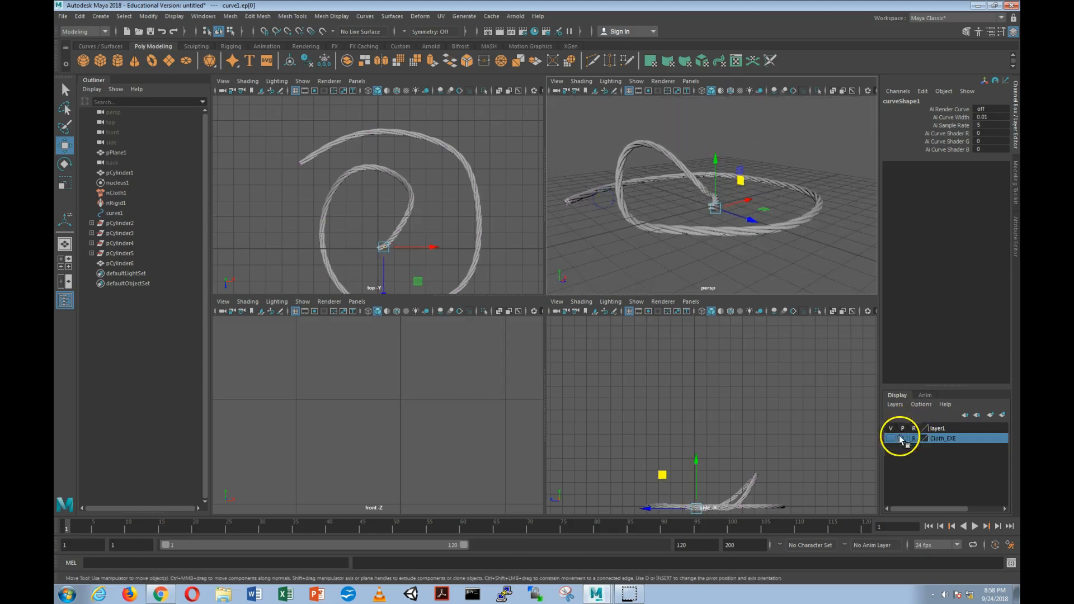
pyautogui.moveTo(676, 219); pyautogui.dragTo(681, 227)
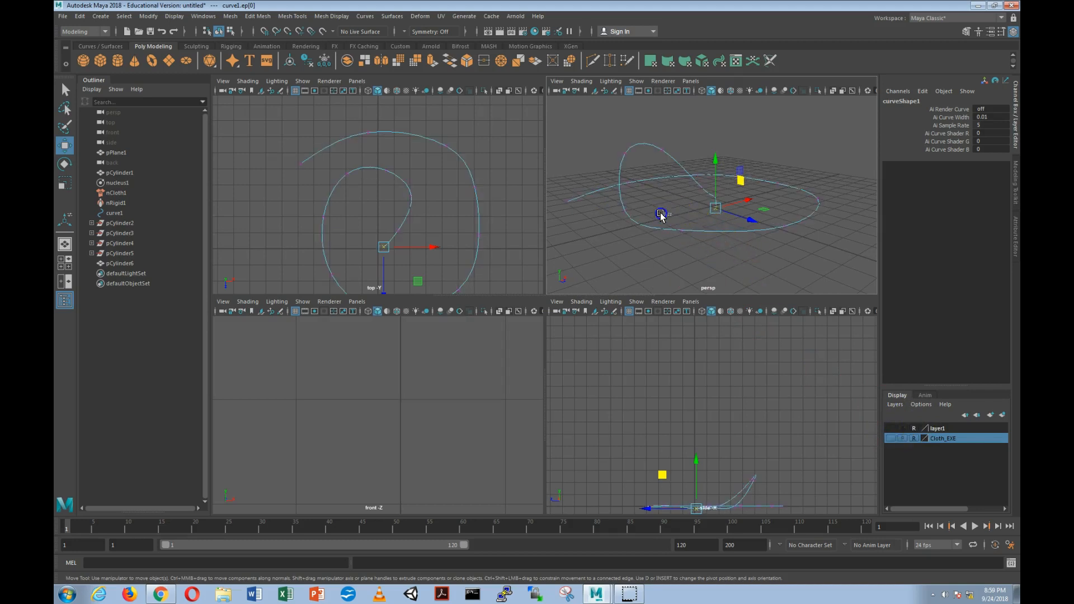
pyautogui.click(808, 193)
pyautogui.keyDown('alt'); pyautogui.moveTo(807, 193); pyautogui.dragTo(819, 250); pyautogui.keyUp('alt')
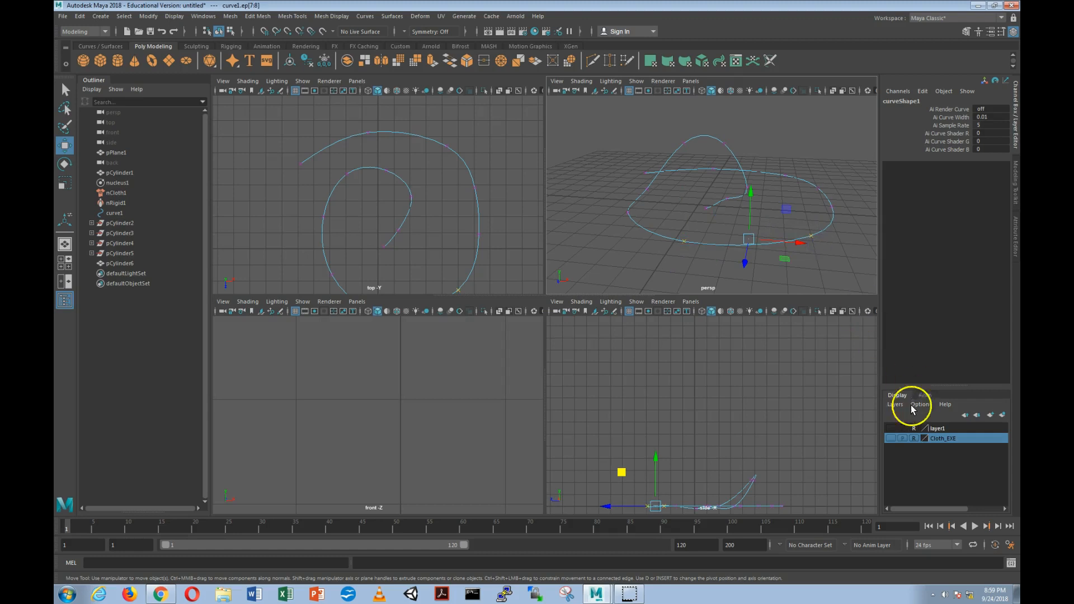
pyautogui.click(891, 439)
pyautogui.keyDown('alt'); pyautogui.moveTo(703, 232); pyautogui.dragTo(803, 214); pyautogui.keyUp('alt')
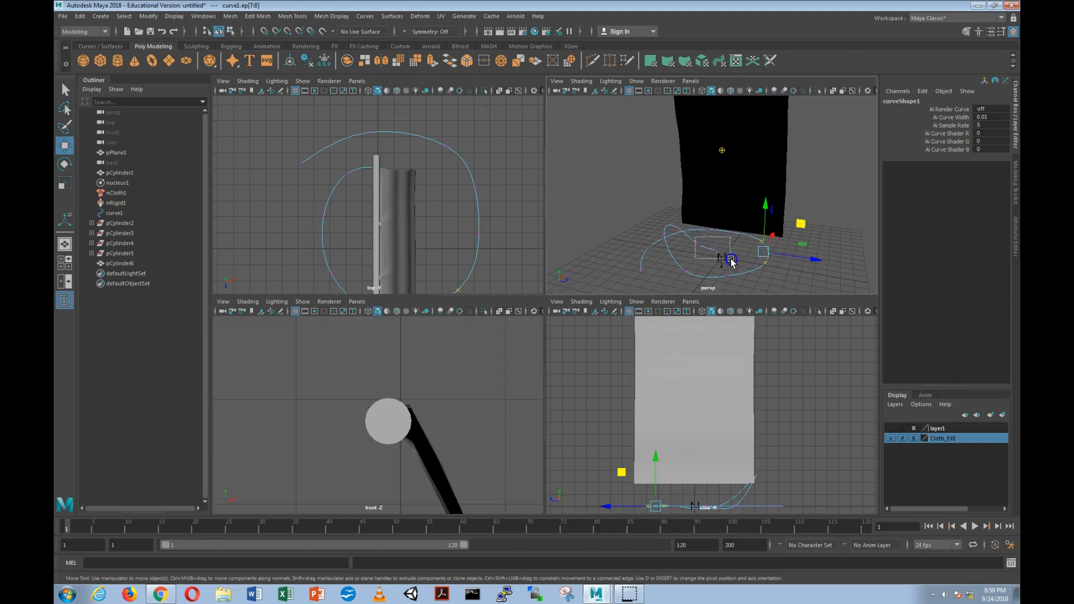
# - Select the edit points at the curve's inner end and raise them up near the cloth's pole
pyautogui.moveTo(733, 262); pyautogui.dragTo(733, 261)
pyautogui.scroll(-6, 733, 260)
pyautogui.moveTo(709, 178); pyautogui.dragTo(721, 94)
pyautogui.keyDown('alt'); pyautogui.moveTo(770, 154); pyautogui.dragTo(716, 202); pyautogui.keyUp('alt')
pyautogui.scroll(5, 720, 181)
pyautogui.scroll(-2, 719, 182)
pyautogui.scroll(-6, 727, 193)
# - Select the curve's second edit point and position it just above the horizontal pole
pyautogui.moveTo(636, 139); pyautogui.dragTo(696, 166)
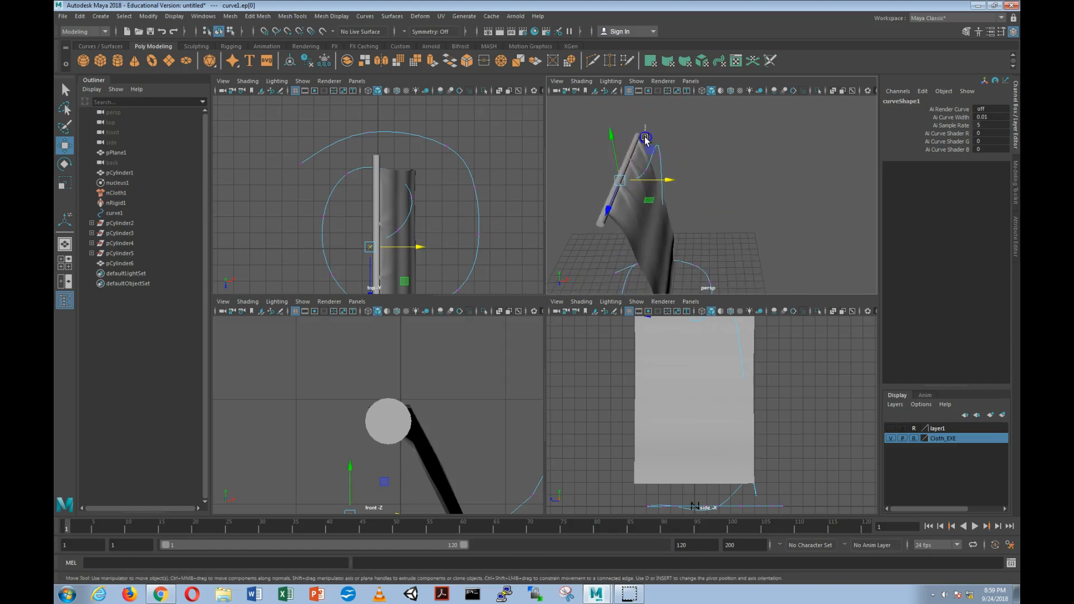
pyautogui.click(649, 174)
pyautogui.moveTo(639, 136); pyautogui.dragTo(639, 106)
pyautogui.moveTo(695, 151); pyautogui.dragTo(673, 150)
pyautogui.moveTo(616, 108); pyautogui.dragTo(712, 178)
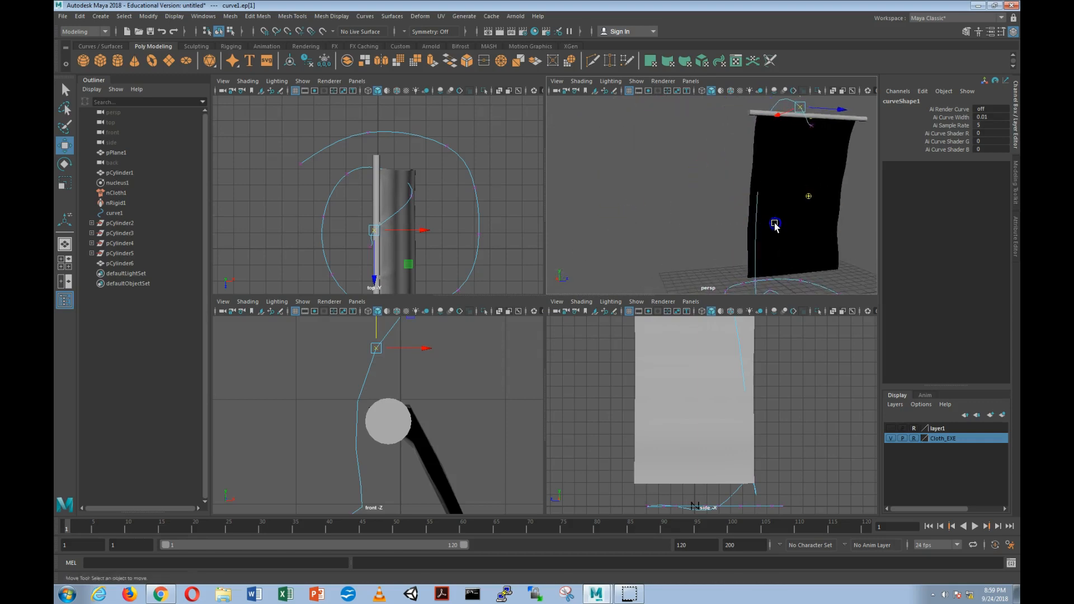
# - Select the next edit point along the curve and raise it in Y beside the cloth
pyautogui.click(774, 225)
pyautogui.moveTo(784, 243)
pyautogui.keyDown('alt'); pyautogui.mouseDown()
pyautogui.moveTo(701, 212)
pyautogui.moveTo(689, 230)
pyautogui.moveTo(794, 228)
pyautogui.mouseUp(); pyautogui.keyUp('alt')
pyautogui.moveTo(715, 236)
pyautogui.mouseDown()
pyautogui.moveTo(694, 223)
pyautogui.moveTo(720, 183)
pyautogui.moveTo(688, 192)
pyautogui.moveTo(669, 176)
pyautogui.moveTo(717, 203)
pyautogui.moveTo(724, 221)
pyautogui.mouseUp()
pyautogui.click(687, 191)
pyautogui.moveTo(719, 167); pyautogui.dragTo(722, 92)
# - Examine the reshaped curve around the pole and cloth from several angles
pyautogui.scroll(-5, 767, 161)
pyautogui.keyDown('alt'); pyautogui.moveTo(776, 173); pyautogui.dragTo(759, 194, button='middle'); pyautogui.keyUp('alt')
pyautogui.scroll(7, 743, 216)
pyautogui.keyDown('alt'); pyautogui.moveTo(738, 216); pyautogui.dragTo(734, 187); pyautogui.keyUp('alt')
pyautogui.keyDown('alt'); pyautogui.moveTo(673, 264); pyautogui.dragTo(710, 248); pyautogui.keyUp('alt')
pyautogui.keyDown('alt'); pyautogui.moveTo(709, 247); pyautogui.dragTo(707, 213, button='middle'); pyautogui.keyUp('alt')
pyautogui.click(675, 235)
pyautogui.moveTo(740, 224)
pyautogui.keyDown('alt'); pyautogui.mouseDown()
pyautogui.moveTo(681, 252)
pyautogui.moveTo(783, 236)
pyautogui.moveTo(800, 218)
pyautogui.moveTo(826, 235)
pyautogui.moveTo(712, 227)
pyautogui.moveTo(739, 219)
pyautogui.moveTo(731, 232)
pyautogui.mouseUp(); pyautogui.keyUp('alt')
pyautogui.scroll(-8, 781, 234)
# - Show layer1, return the curve to object mode, turn off the layer's Reference state and select the rope mesh
pyautogui.click(892, 429)
pyautogui.click(771, 216)
pyautogui.keyDown('alt'); pyautogui.moveTo(717, 219); pyautogui.dragTo(671, 182, button='right'); pyautogui.keyUp('alt')
pyautogui.rightClick(636, 198)
pyautogui.click(736, 216)
pyautogui.click(645, 215)
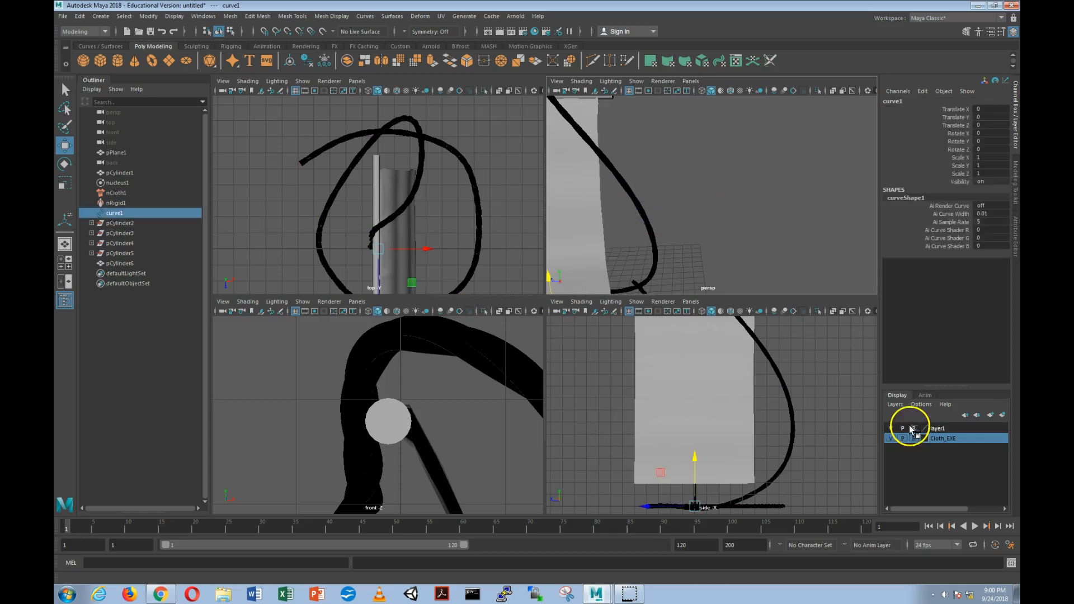
pyautogui.click(642, 210)
# - Select all faces of the draped rope mesh and reverse their normals
pyautogui.scroll(-5, 708, 227)
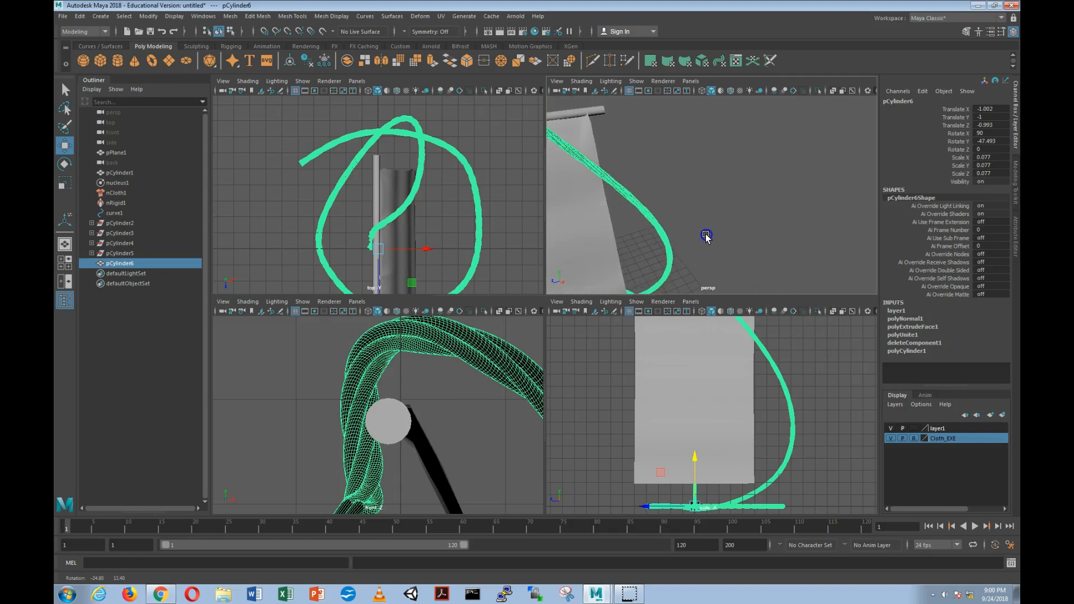
pyautogui.scroll(5, 705, 235)
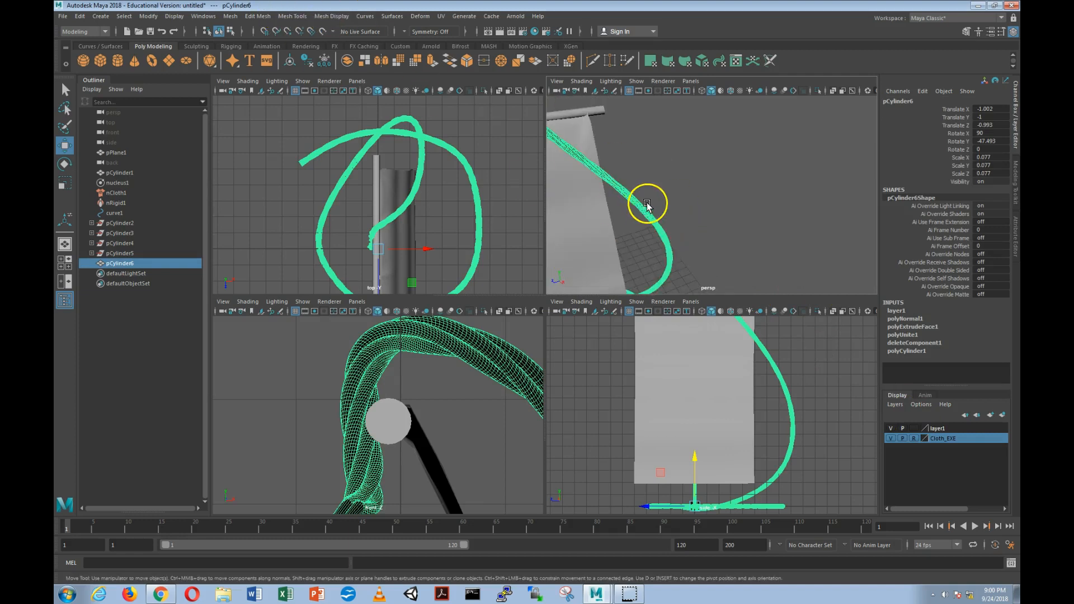
pyautogui.moveTo(646, 206)
pyautogui.mouseDown(button='right')
pyautogui.moveTo(657, 206)
pyautogui.moveTo(649, 212)
pyautogui.mouseUp(button='right')
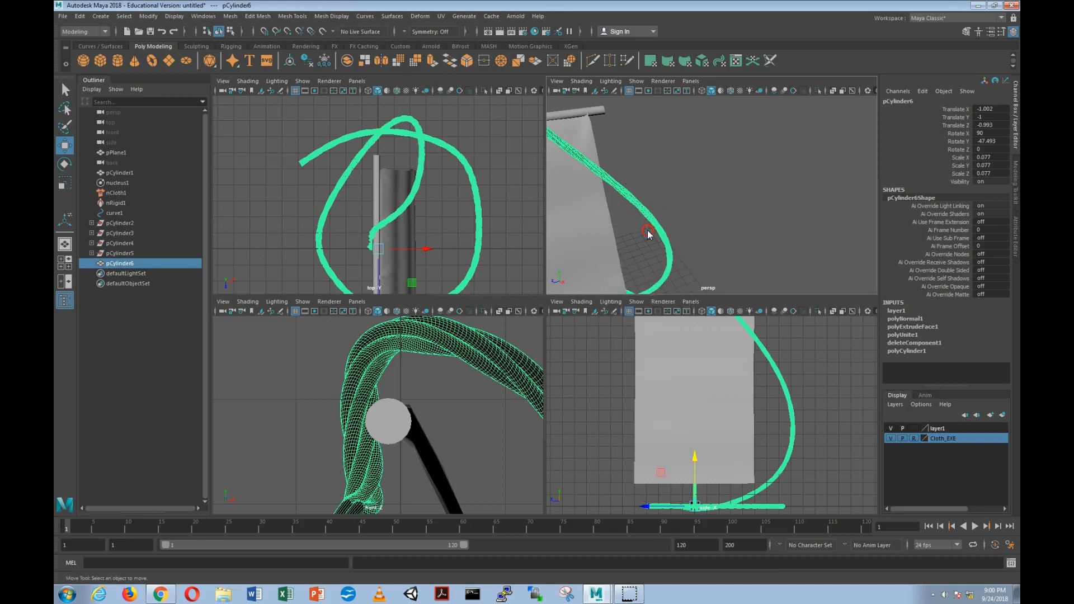
pyautogui.scroll(-8, 643, 193)
pyautogui.click(643, 192)
pyautogui.moveTo(615, 132); pyautogui.dragTo(738, 268)
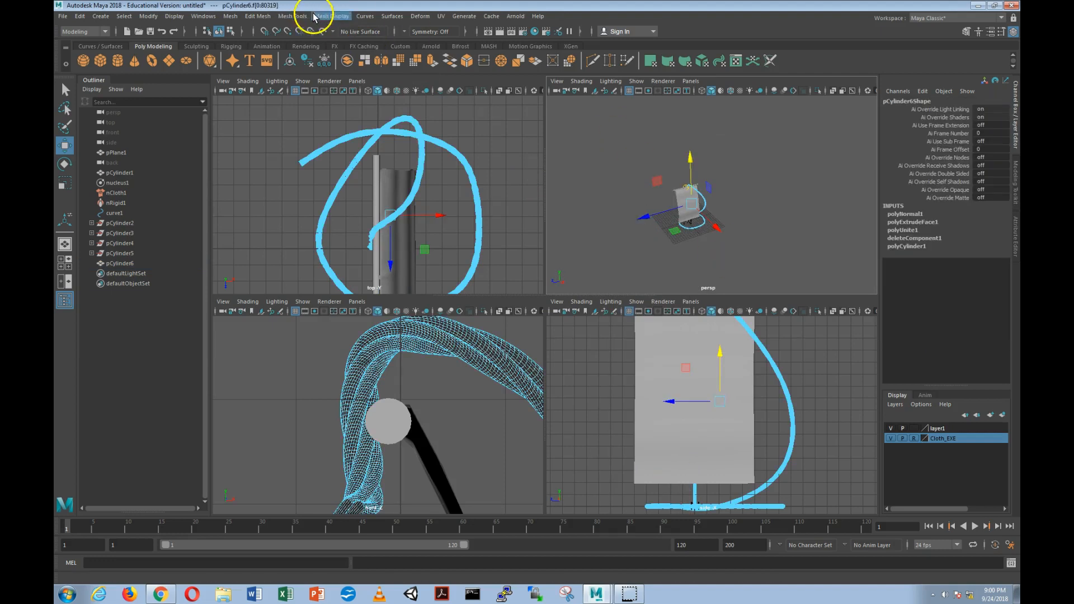
pyautogui.click(354, 18)
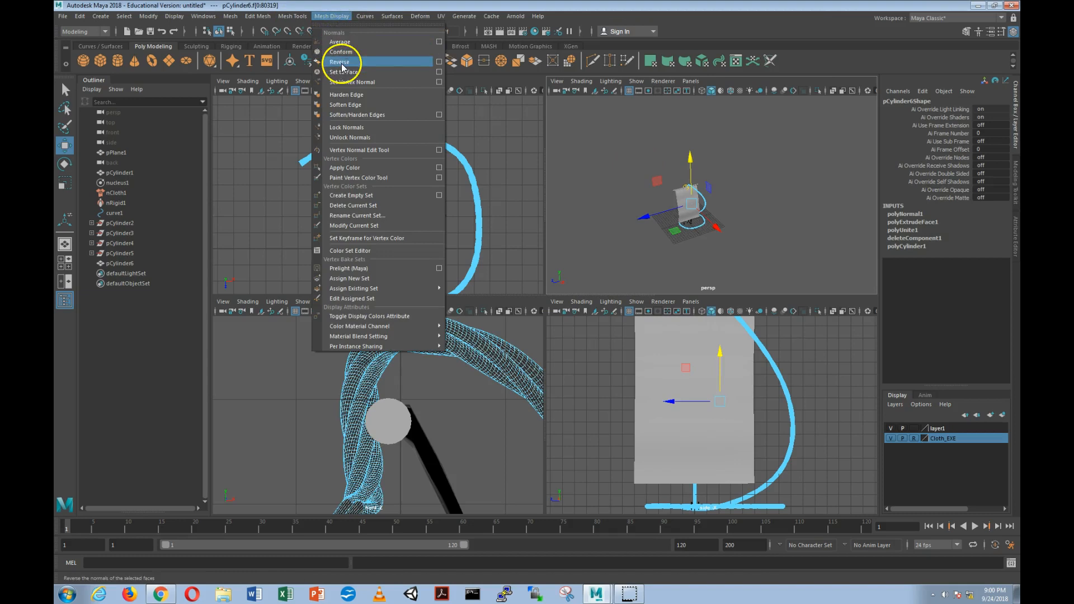
pyautogui.click(343, 65)
# - Return the rope to object mode, deselect it and view it hanging over the pole beside the cloth
pyautogui.scroll(10, 710, 217)
pyautogui.scroll(-3, 709, 217)
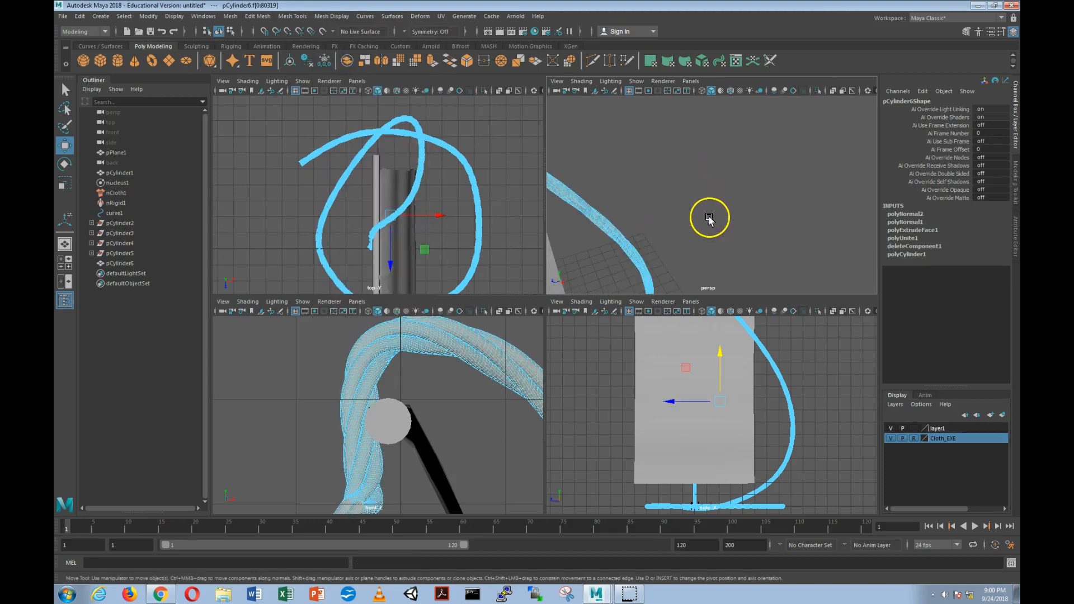
pyautogui.moveTo(618, 243); pyautogui.dragTo(654, 229, button='right')
pyautogui.click(707, 230)
pyautogui.keyDown('alt'); pyautogui.moveTo(690, 254); pyautogui.dragTo(779, 240); pyautogui.keyUp('alt')
pyautogui.scroll(-8, 666, 232)
pyautogui.scroll(4, 665, 233)
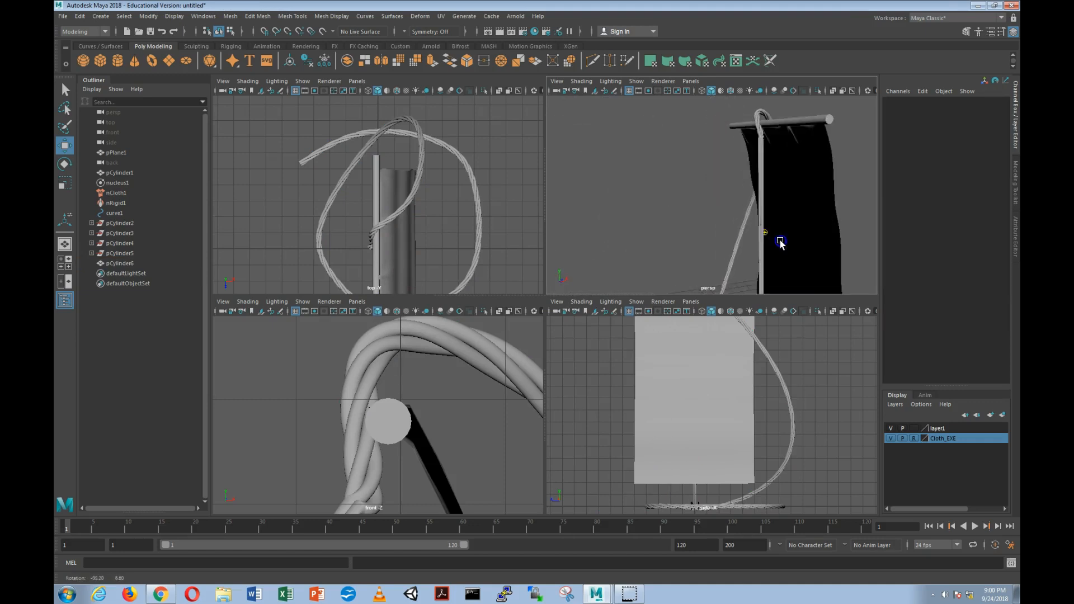
# - Select the rope mesh in face mode and delete the selected face geometry at its hanging lower end
pyautogui.keyDown('alt'); pyautogui.moveTo(779, 240); pyautogui.dragTo(683, 167, button='right'); pyautogui.keyUp('alt')
pyautogui.click(636, 220)
pyautogui.keyDown('alt'); pyautogui.moveTo(605, 241); pyautogui.dragTo(675, 241); pyautogui.keyUp('alt')
pyautogui.scroll(5, 736, 243)
pyautogui.keyDown('alt'); pyautogui.moveTo(773, 257); pyautogui.dragTo(726, 216); pyautogui.keyUp('alt')
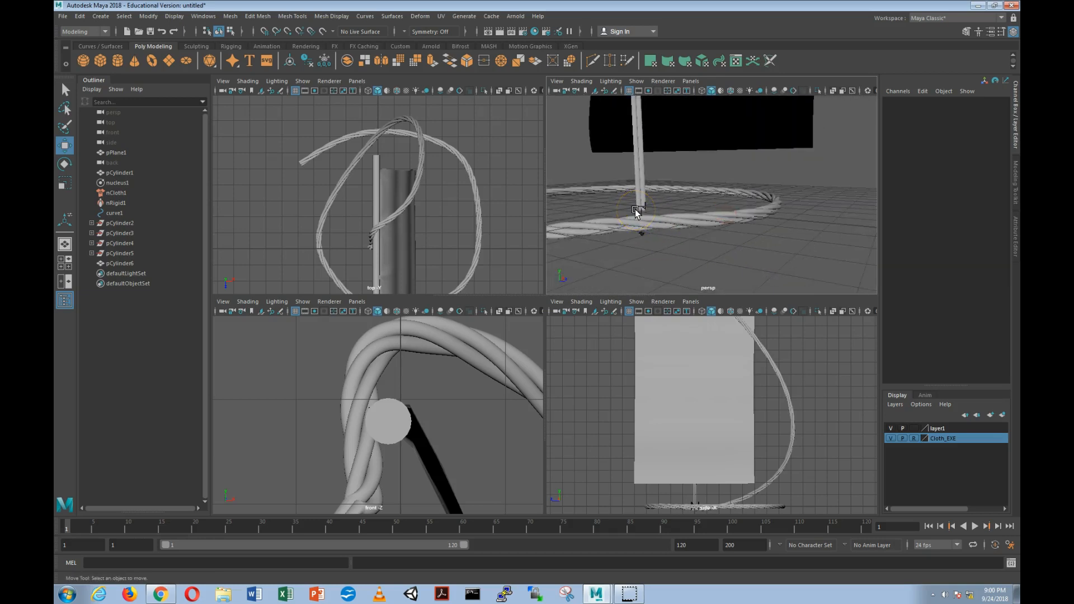
pyautogui.click(650, 181)
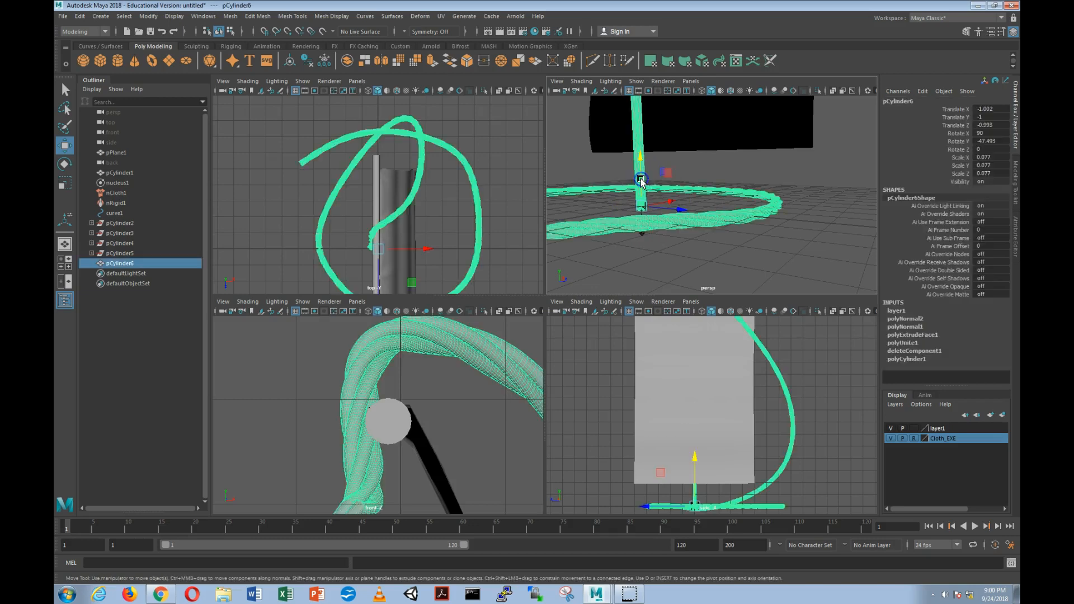
pyautogui.moveTo(642, 179)
pyautogui.keyDown('alt'); pyautogui.mouseDown()
pyautogui.moveTo(666, 173)
pyautogui.moveTo(639, 194)
pyautogui.moveTo(642, 211)
pyautogui.moveTo(625, 189)
pyautogui.mouseUp(); pyautogui.keyUp('alt')
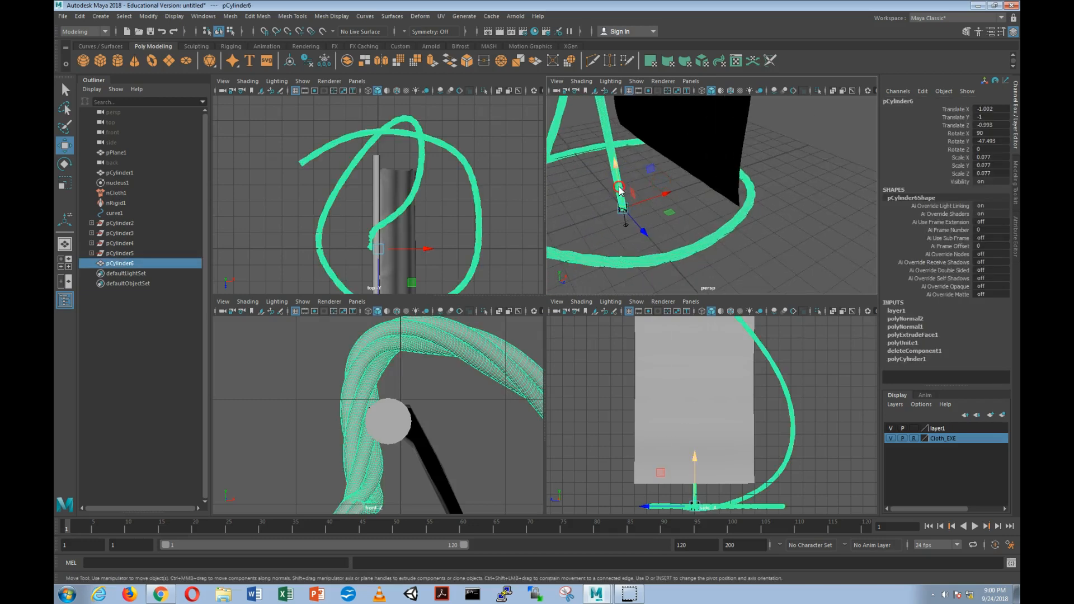
pyautogui.rightClick(619, 189)
pyautogui.moveTo(616, 205); pyautogui.dragTo(617, 207, button='right')
pyautogui.keyDown('alt'); pyautogui.moveTo(628, 211); pyautogui.dragTo(614, 175); pyautogui.keyUp('alt')
pyautogui.click(578, 162)
pyautogui.click(616, 170)
pyautogui.keyDown('alt'); pyautogui.moveTo(614, 175); pyautogui.dragTo(689, 158, button='right'); pyautogui.keyUp('alt')
pyautogui.keyDown('alt'); pyautogui.moveTo(689, 170); pyautogui.dragTo(638, 190); pyautogui.keyUp('alt')
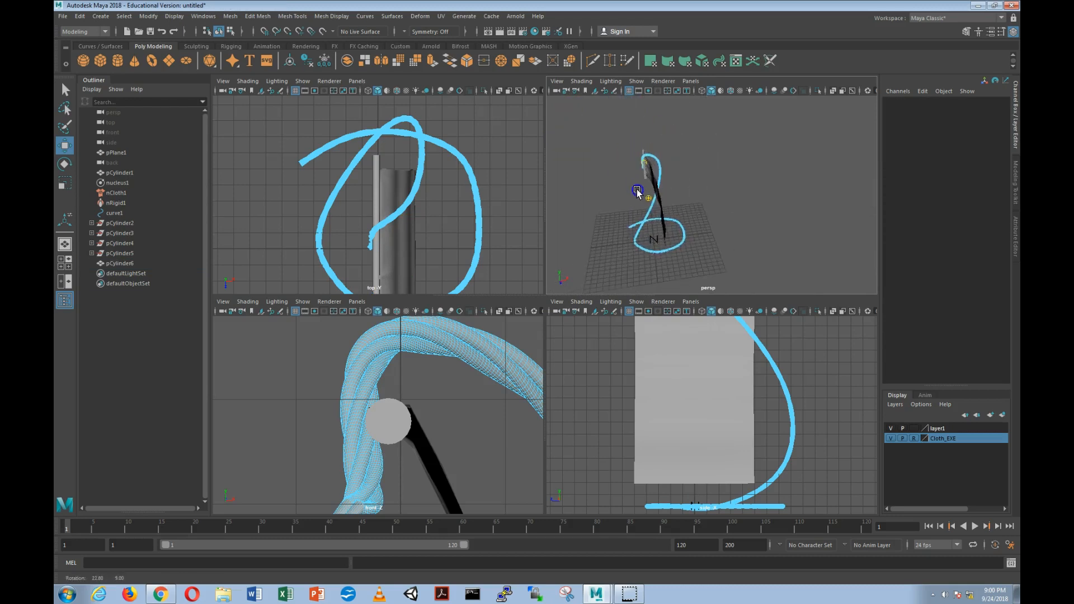
# - Return the rope to object mode, set layer1 to Reference and hide it so only the guide curve remains
pyautogui.moveTo(655, 158); pyautogui.dragTo(689, 145, button='right')
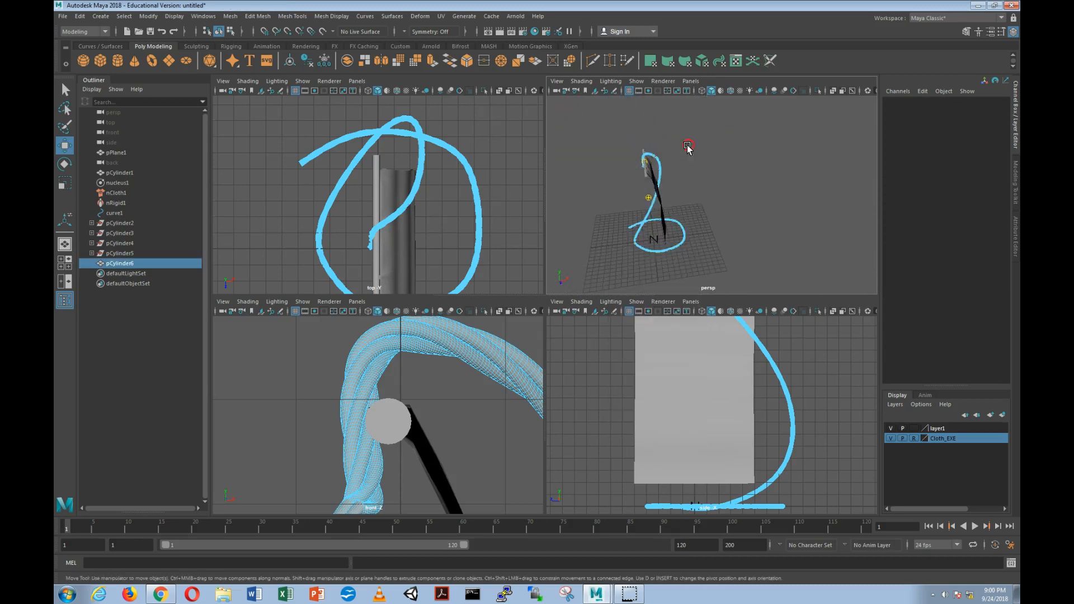
pyautogui.click(651, 156)
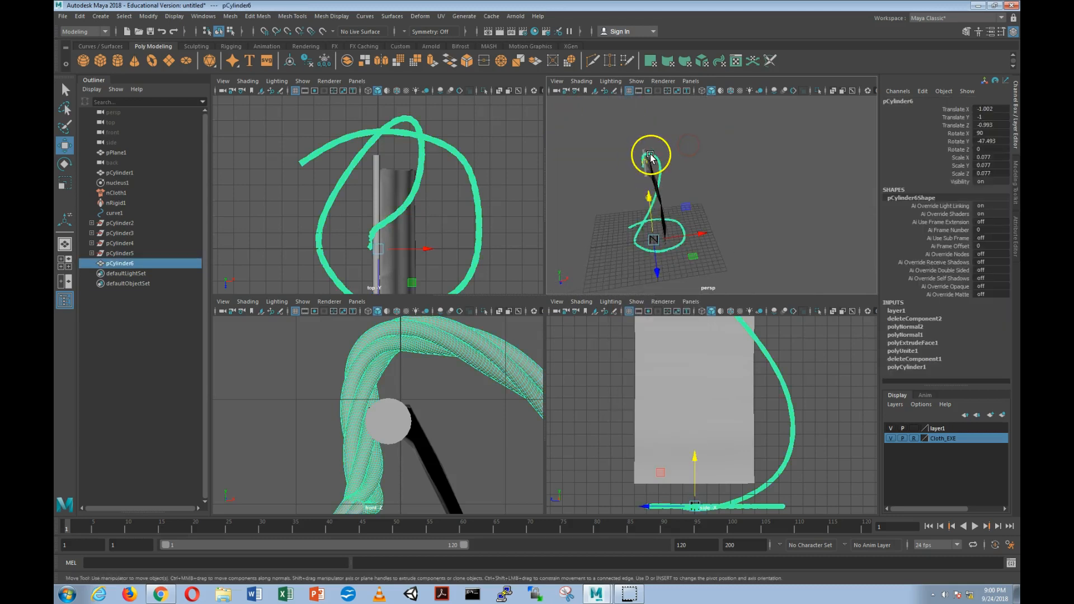
pyautogui.click(914, 429)
pyautogui.click(711, 206)
pyautogui.keyDown('alt'); pyautogui.moveTo(711, 205); pyautogui.dragTo(686, 200); pyautogui.keyUp('alt')
pyautogui.scroll(5, 685, 201)
pyautogui.scroll(-2, 684, 200)
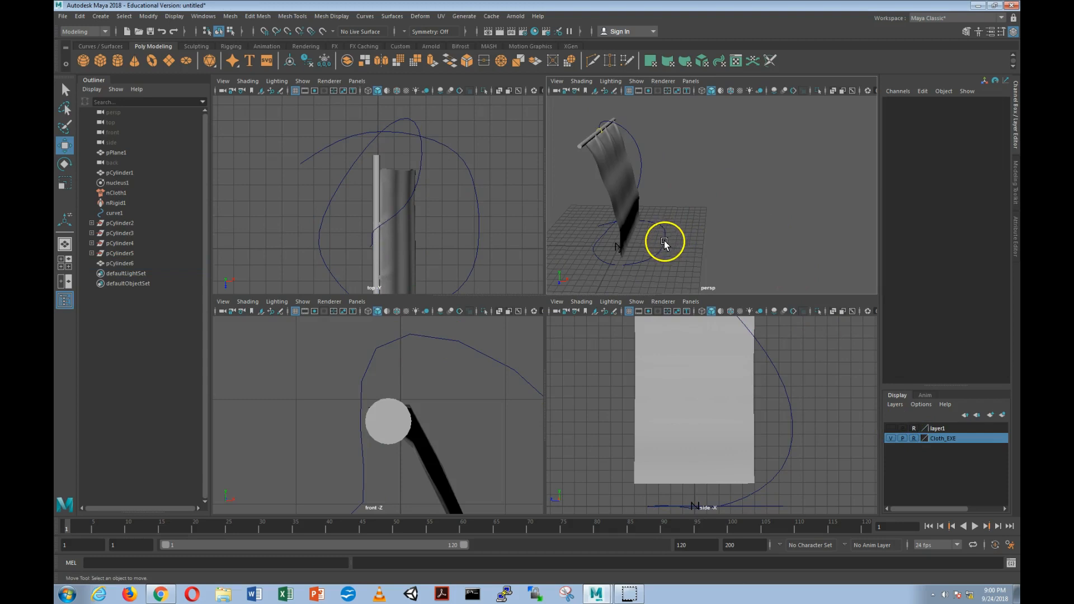
# - Select the edit points of curve1's loop on the ground and move them about 7 units along X away from the cloth
pyautogui.click(663, 241)
pyautogui.rightClick(665, 237)
pyautogui.click(667, 262)
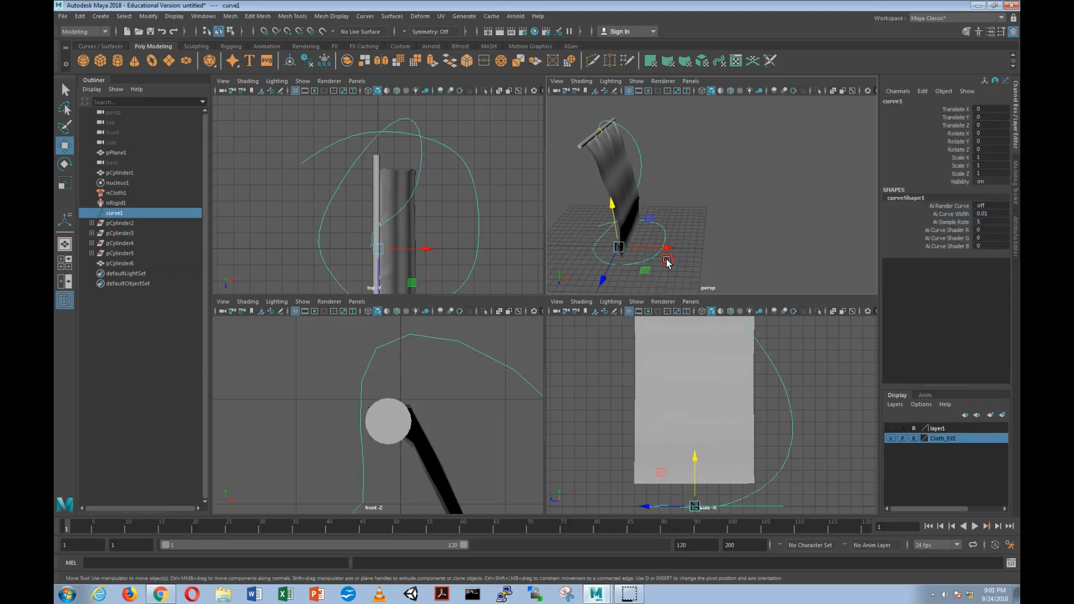
pyautogui.moveTo(576, 209); pyautogui.dragTo(715, 239)
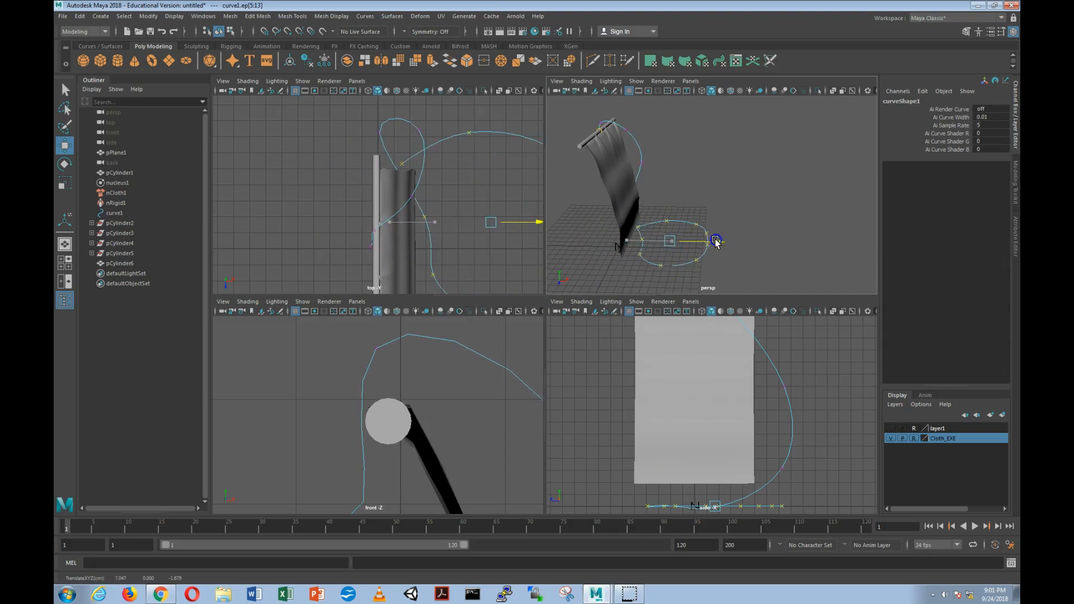
pyautogui.moveTo(778, 230)
pyautogui.keyDown('alt'); pyautogui.mouseDown()
pyautogui.moveTo(664, 240)
pyautogui.moveTo(766, 223)
pyautogui.mouseUp(); pyautogui.keyUp('alt')
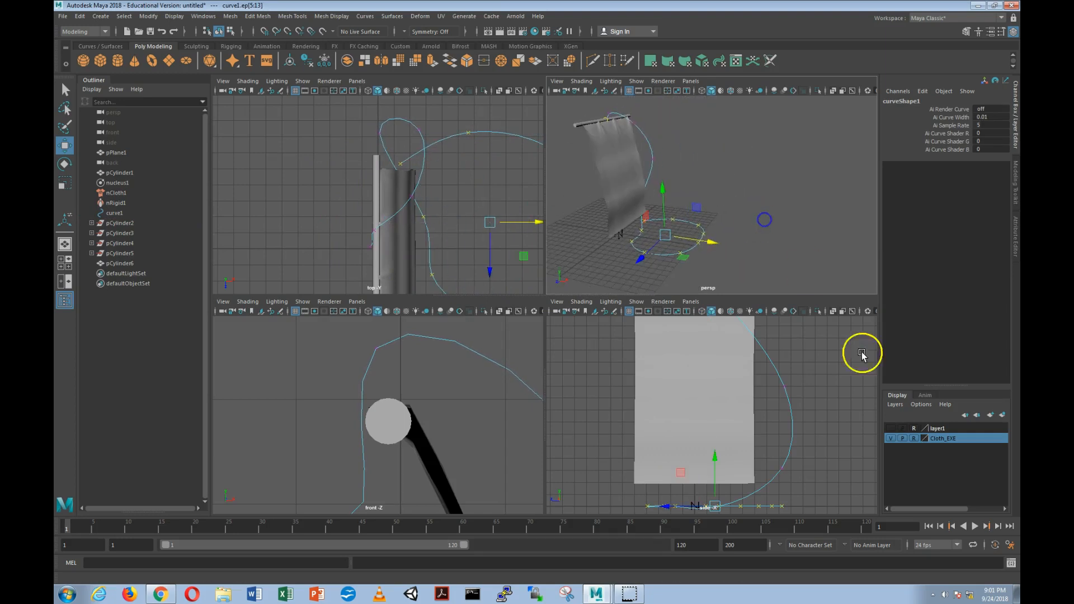
# - Show layer1, clear the selection and view the rope's reshaped loop on the ground beside the cloth
pyautogui.click(891, 428)
pyautogui.keyDown('alt'); pyautogui.moveTo(778, 258); pyautogui.dragTo(801, 246); pyautogui.keyUp('alt')
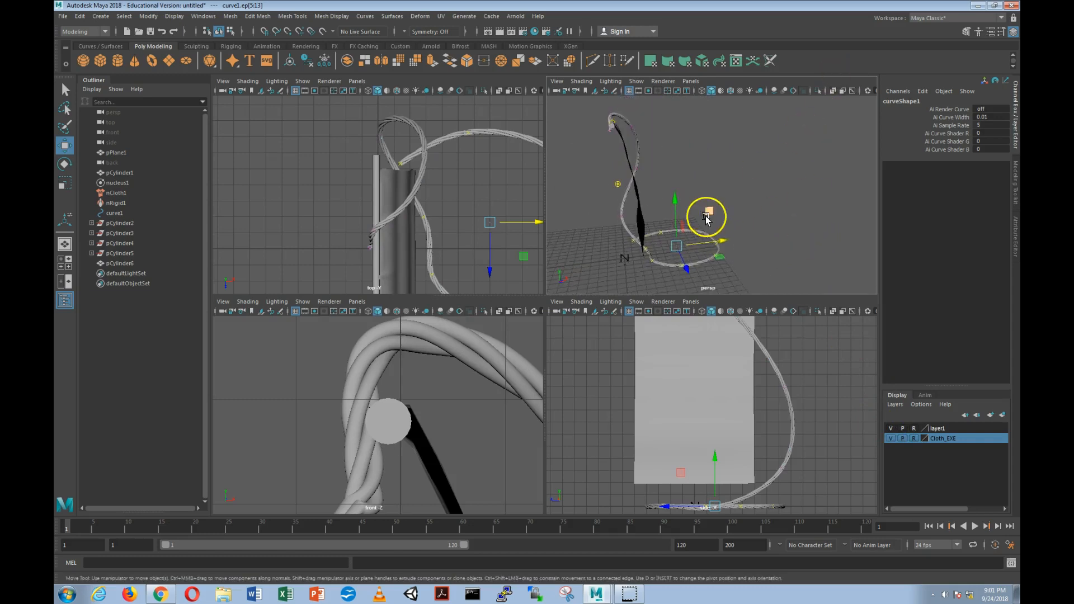
pyautogui.click(761, 249)
pyautogui.keyDown('alt'); pyautogui.moveTo(749, 250); pyautogui.dragTo(698, 251); pyautogui.keyUp('alt')
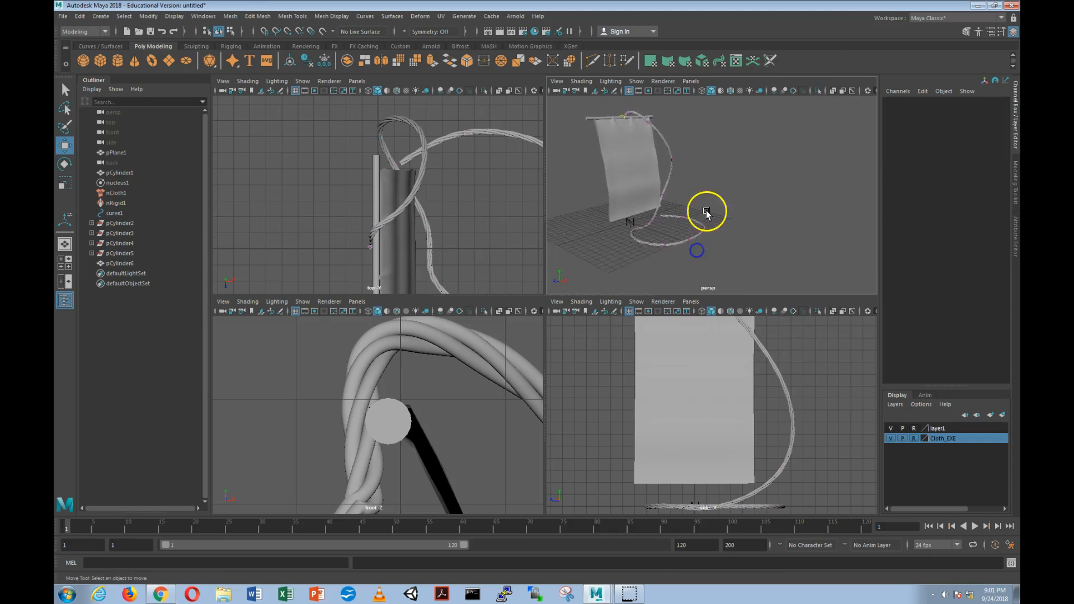
pyautogui.scroll(5, 707, 212)
pyautogui.keyDown('alt'); pyautogui.moveTo(659, 210); pyautogui.dragTo(767, 205, button='middle'); pyautogui.keyUp('alt')
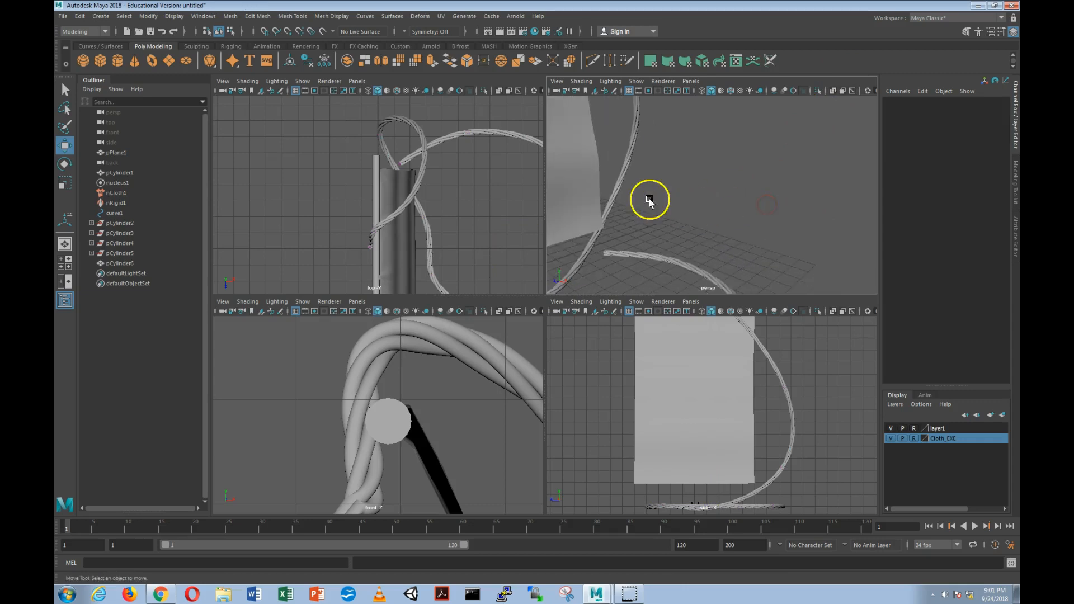
pyautogui.scroll(-5, 616, 197)
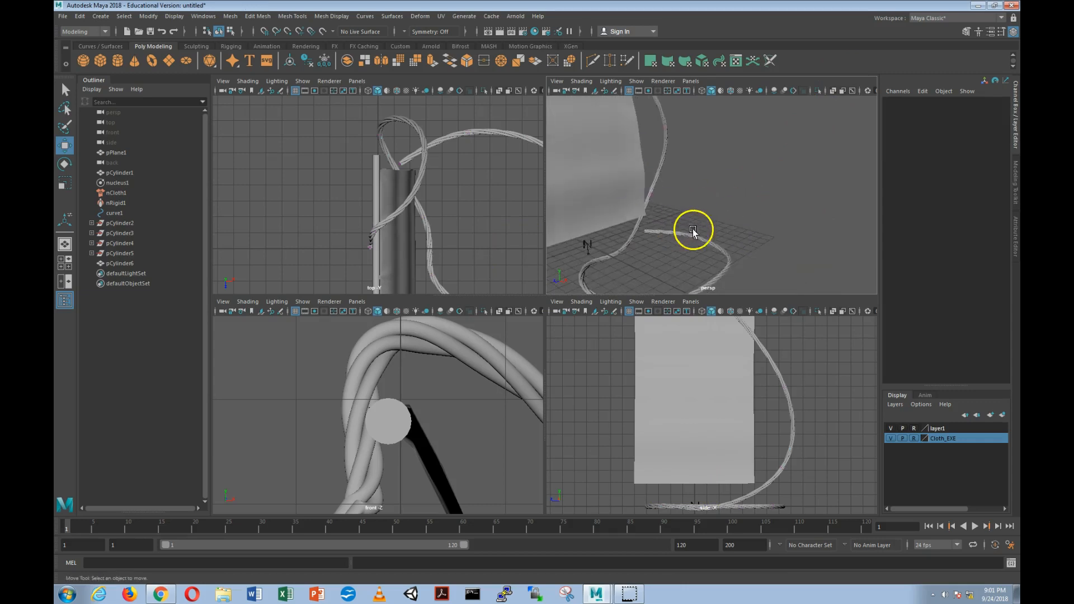
pyautogui.keyDown('alt'); pyautogui.moveTo(693, 231); pyautogui.dragTo(716, 221); pyautogui.keyUp('alt')
pyautogui.keyDown('alt'); pyautogui.moveTo(707, 222); pyautogui.dragTo(755, 183, button='middle'); pyautogui.keyUp('alt')
pyautogui.keyDown('alt'); pyautogui.moveTo(756, 183); pyautogui.dragTo(714, 224); pyautogui.keyUp('alt')
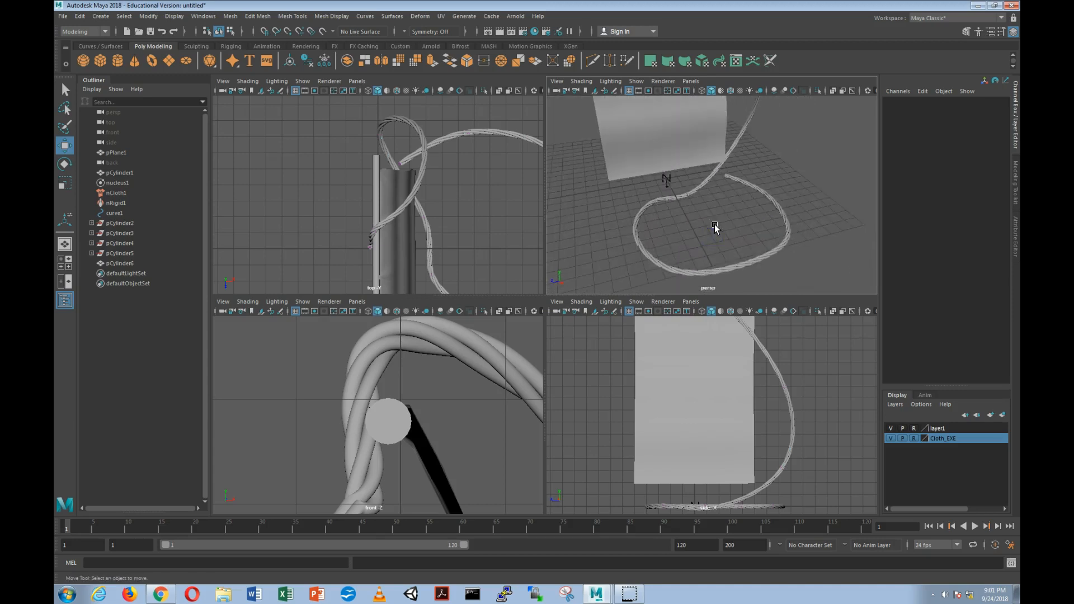